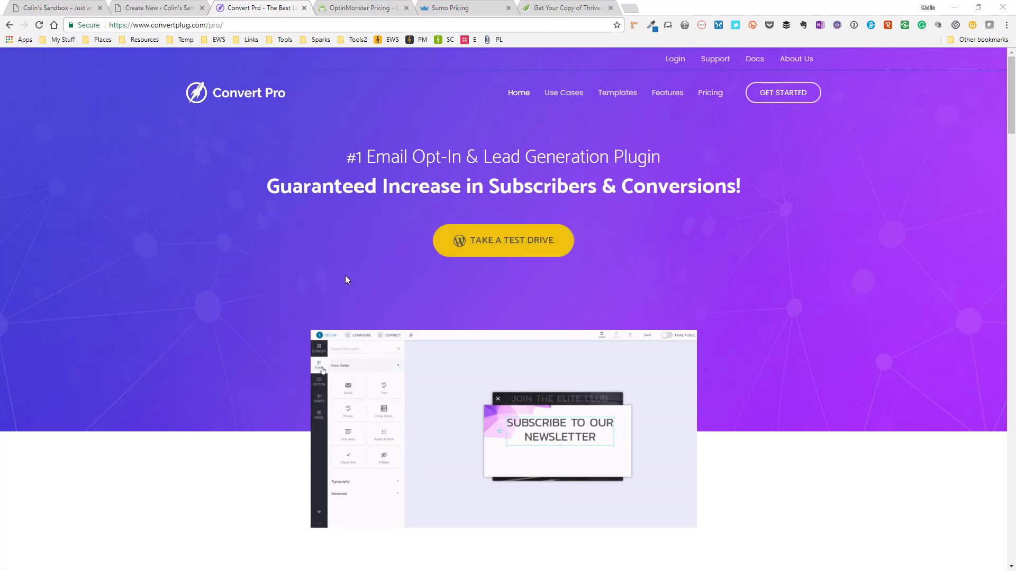
Step: Review the feature highlights on the Convert Pro home page and open its comparison with OptinMonster
{"action": "scroll", "coordinate": [339, 287], "scroll_direction": "down", "scroll_amount": 6}
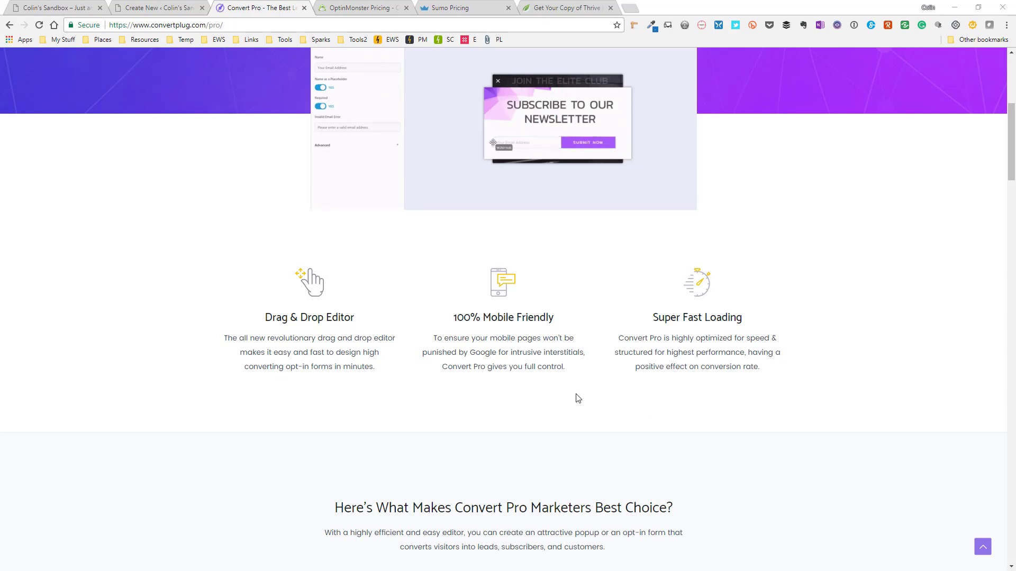
{"action": "scroll", "coordinate": [577, 398], "scroll_direction": "down", "scroll_amount": 5}
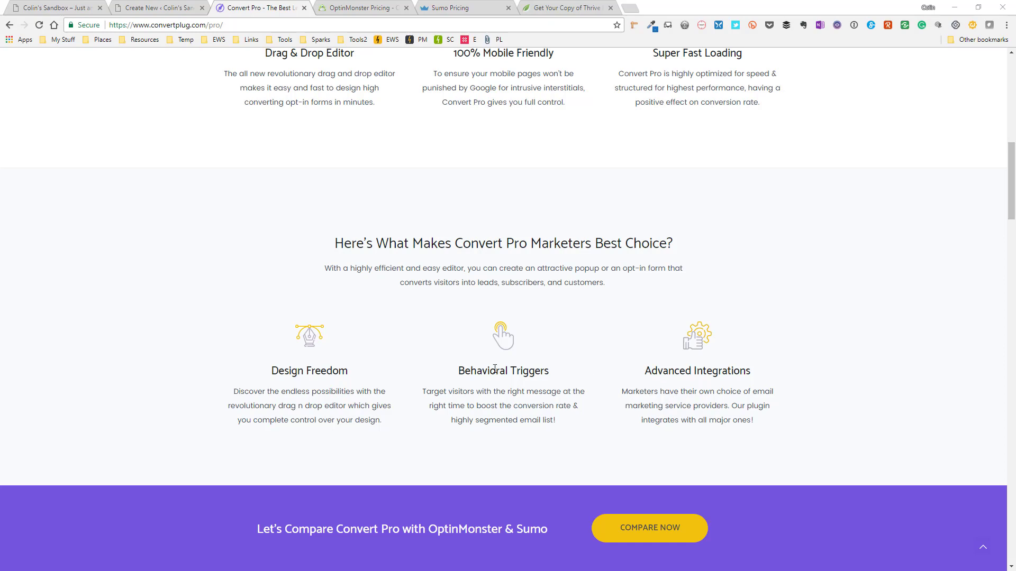
{"action": "scroll", "coordinate": [429, 360], "scroll_direction": "down", "scroll_amount": 1}
{"action": "scroll", "coordinate": [496, 401], "scroll_direction": "down", "scroll_amount": 1}
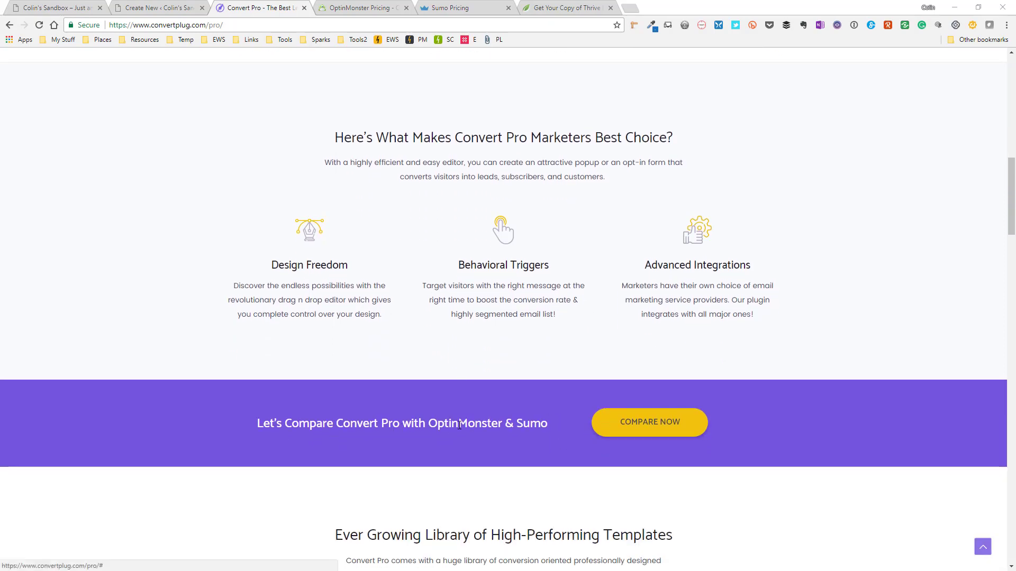
{"action": "left_click", "coordinate": [641, 426]}
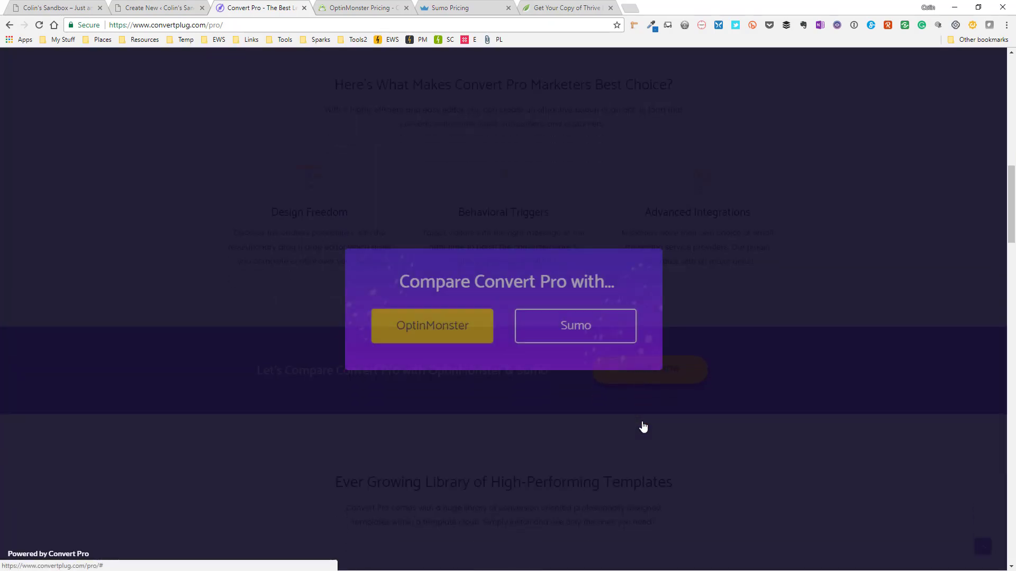
{"action": "left_click", "coordinate": [427, 337]}
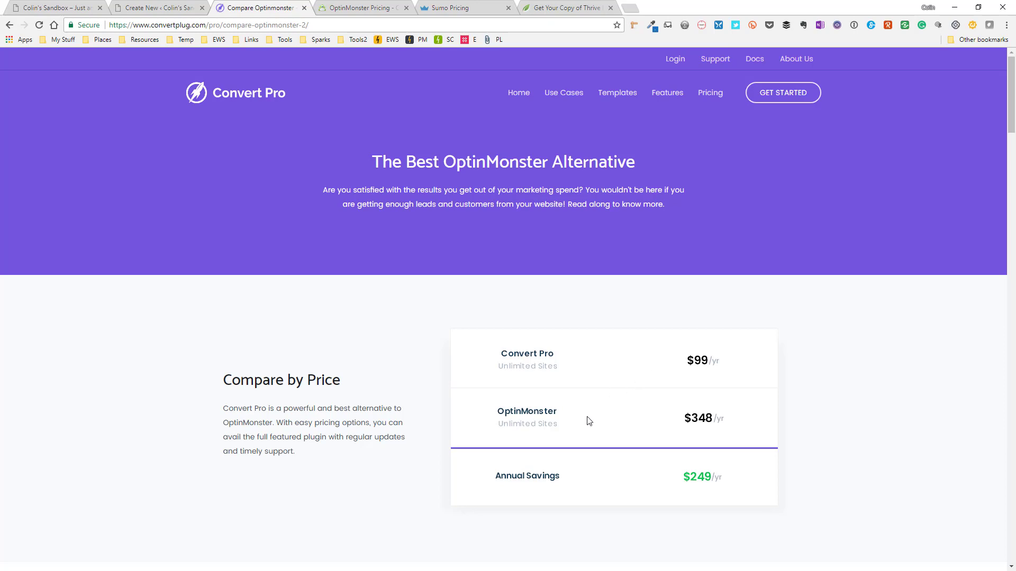
Step: Examine the price, performance, drag and drop editor, user segmentation and mobile popup sections of the OptinMonster comparison page
{"action": "scroll", "coordinate": [399, 394], "scroll_direction": "down", "scroll_amount": 6}
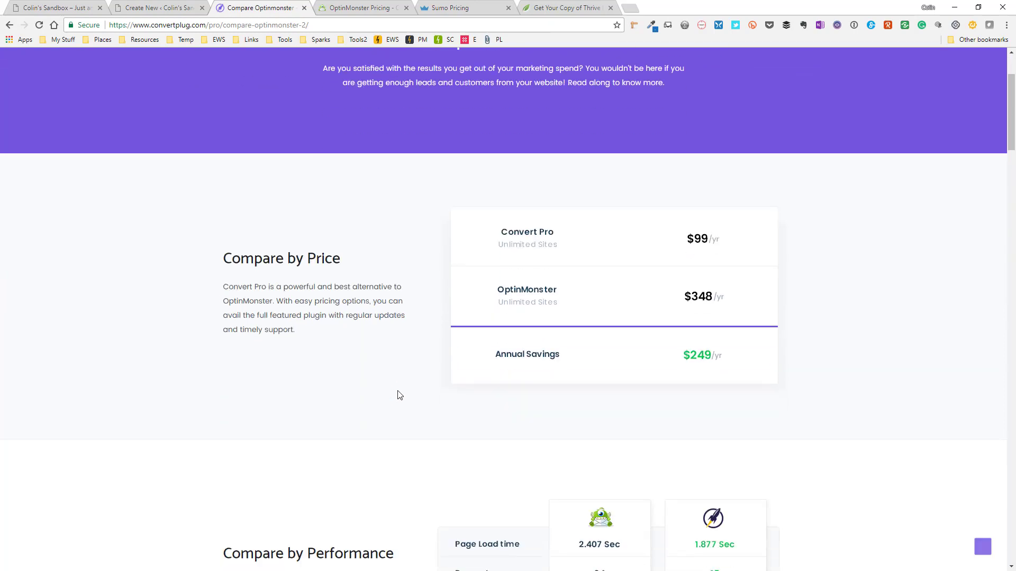
{"action": "scroll", "coordinate": [398, 391], "scroll_direction": "down", "scroll_amount": 1}
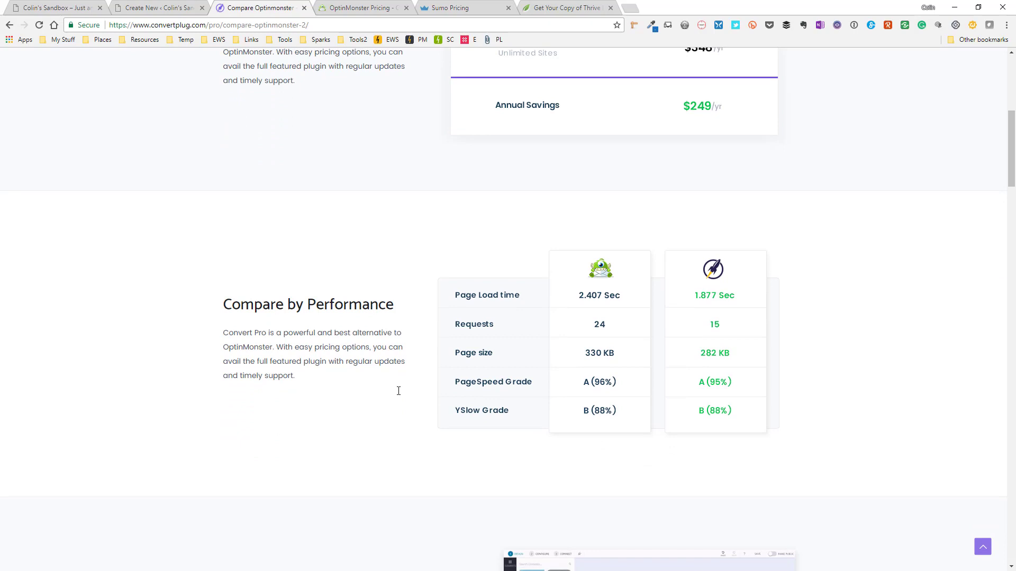
{"action": "scroll", "coordinate": [400, 396], "scroll_direction": "down", "scroll_amount": 1}
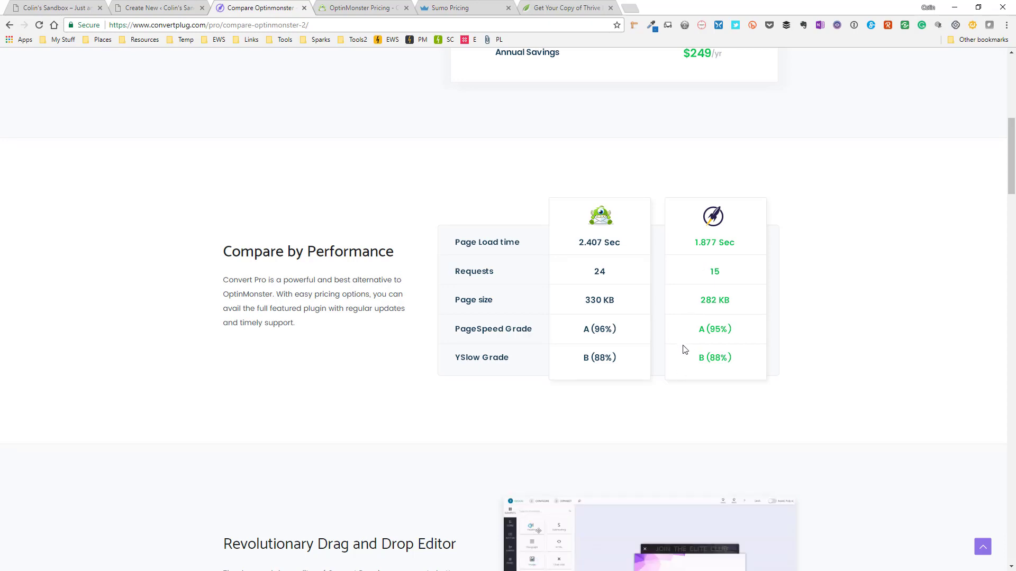
{"action": "scroll", "coordinate": [365, 355], "scroll_direction": "down", "scroll_amount": 4}
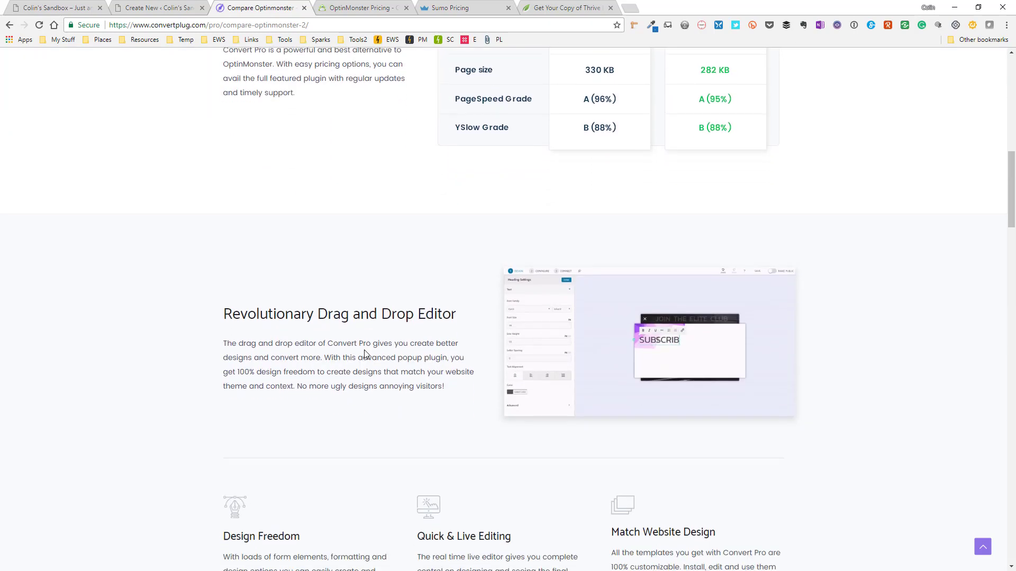
{"action": "scroll", "coordinate": [364, 355], "scroll_direction": "down", "scroll_amount": 2}
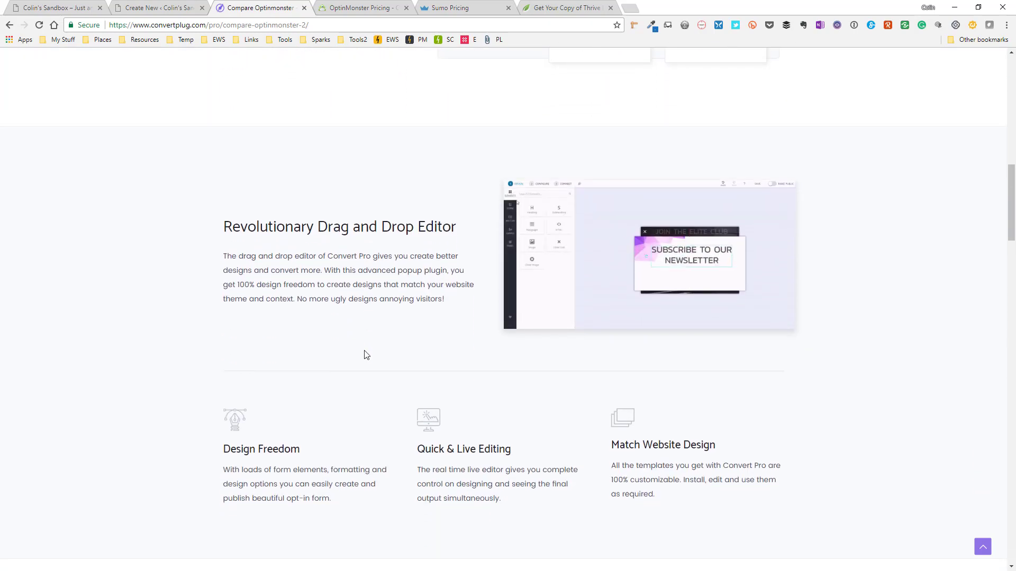
{"action": "scroll", "coordinate": [364, 354], "scroll_direction": "down", "scroll_amount": 1}
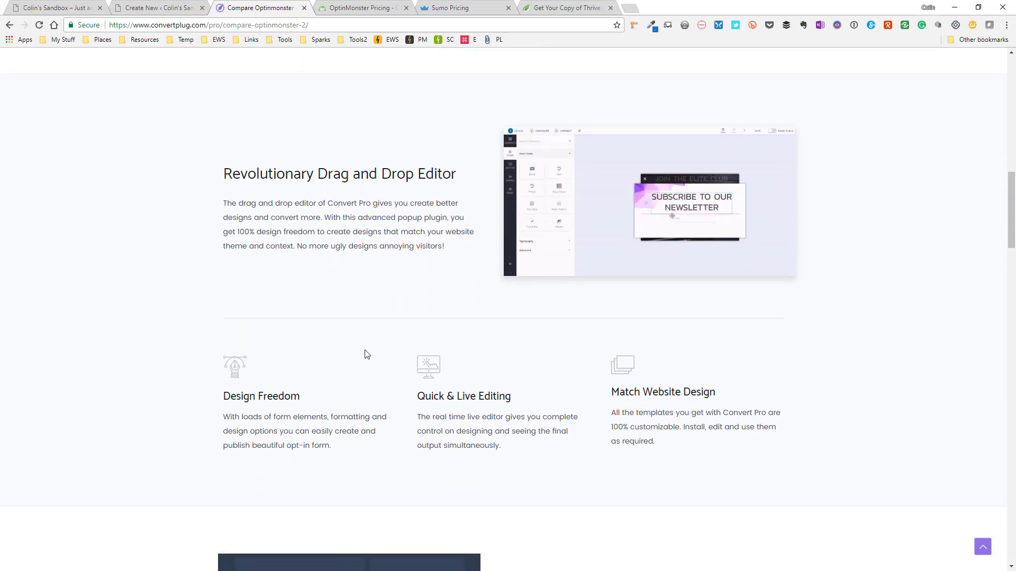
{"action": "scroll", "coordinate": [367, 354], "scroll_direction": "down", "scroll_amount": 3}
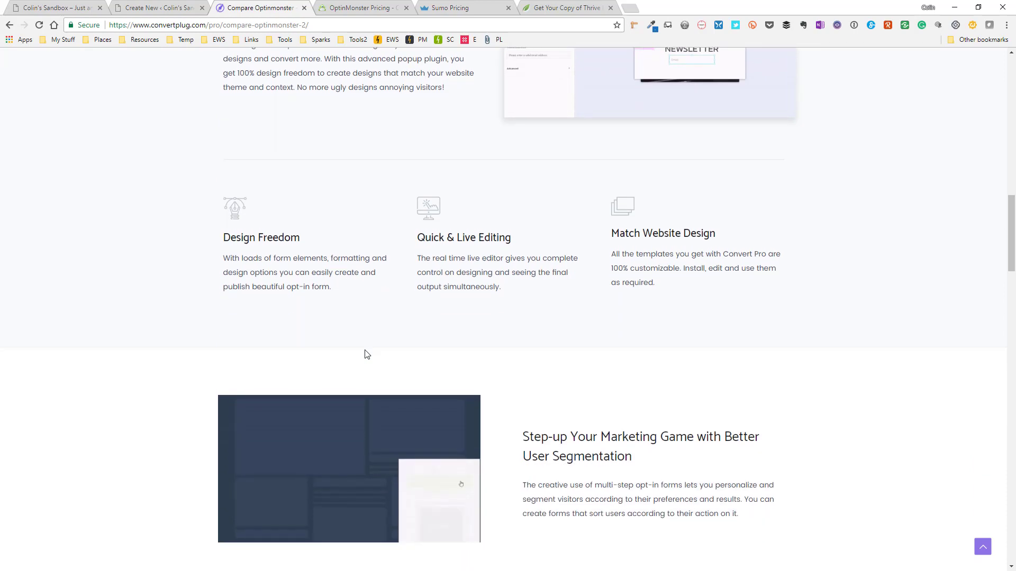
{"action": "scroll", "coordinate": [367, 354], "scroll_direction": "down", "scroll_amount": 7}
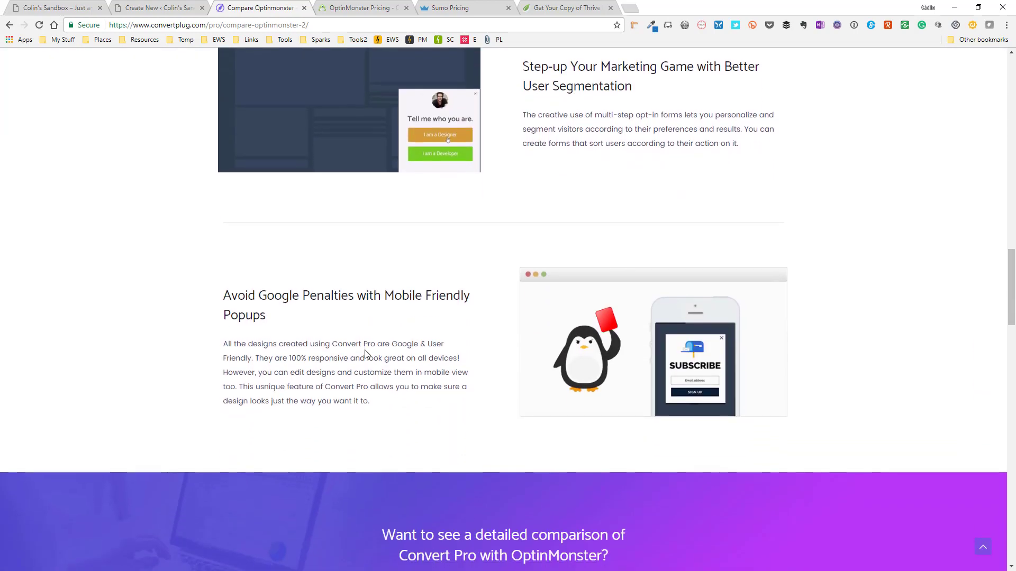
{"action": "scroll", "coordinate": [366, 353], "scroll_direction": "down", "scroll_amount": 3}
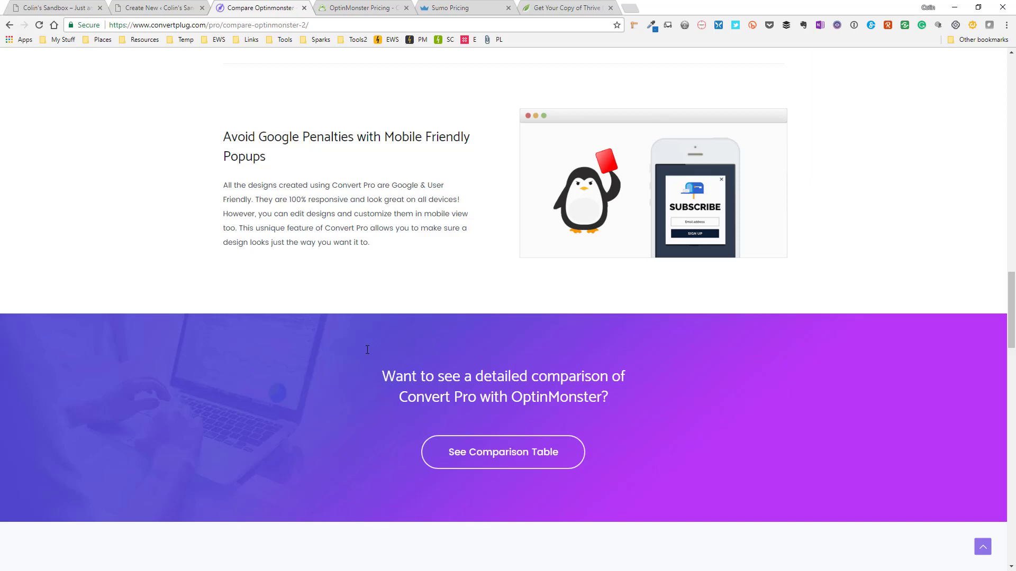
Step: Open the detailed OptinMonster vs Convert Pro comparison table and review its sections from performance to visitor identification
{"action": "left_click", "coordinate": [524, 458]}
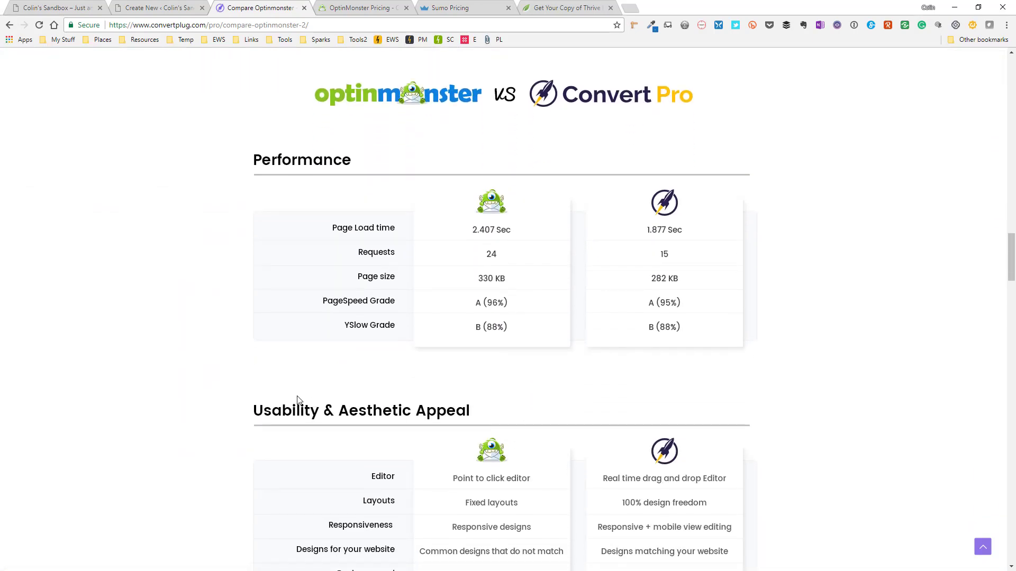
{"action": "scroll", "coordinate": [406, 345], "scroll_direction": "down", "scroll_amount": 2}
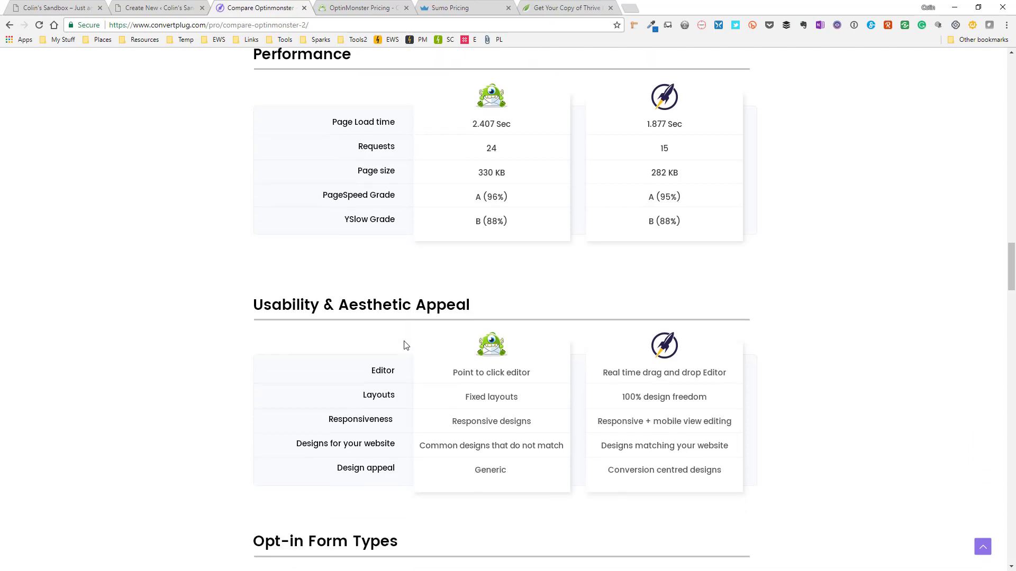
{"action": "scroll", "coordinate": [406, 345], "scroll_direction": "down", "scroll_amount": 4}
{"action": "scroll", "coordinate": [392, 345], "scroll_direction": "down", "scroll_amount": 3}
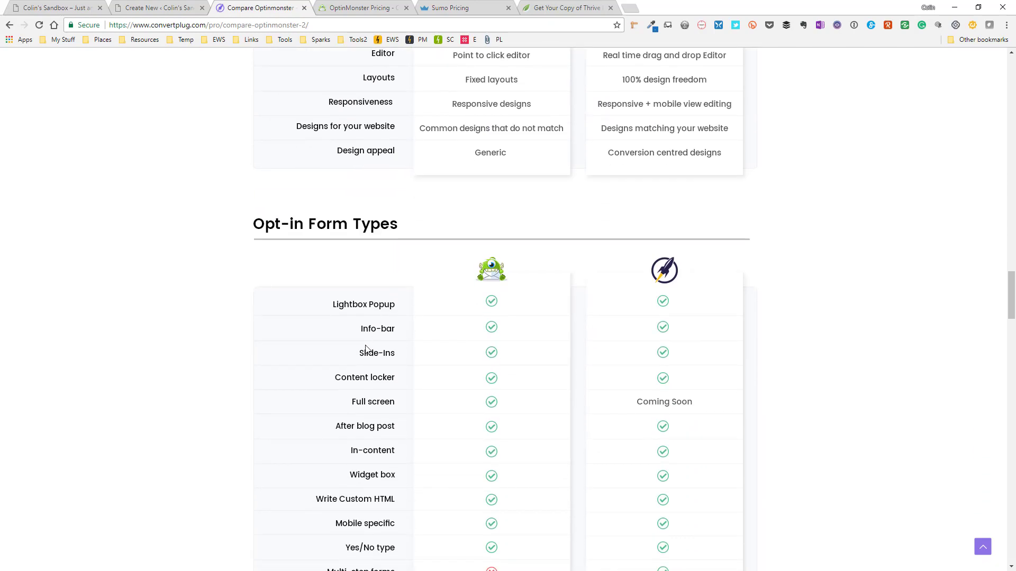
{"action": "scroll", "coordinate": [173, 359], "scroll_direction": "down", "scroll_amount": 2}
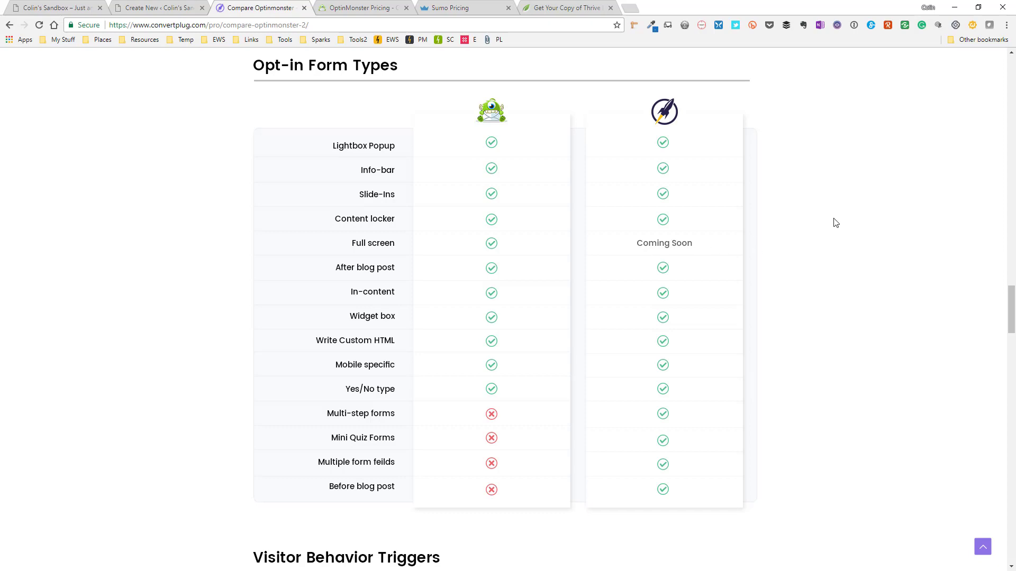
{"action": "scroll", "coordinate": [835, 222], "scroll_direction": "down", "scroll_amount": 7}
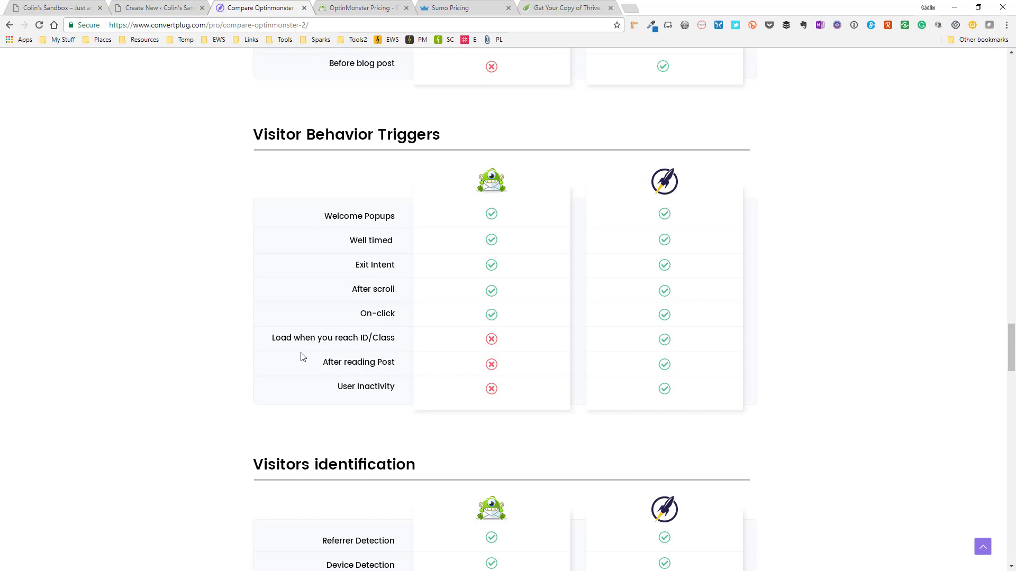
{"action": "scroll", "coordinate": [303, 357], "scroll_direction": "down", "scroll_amount": 5}
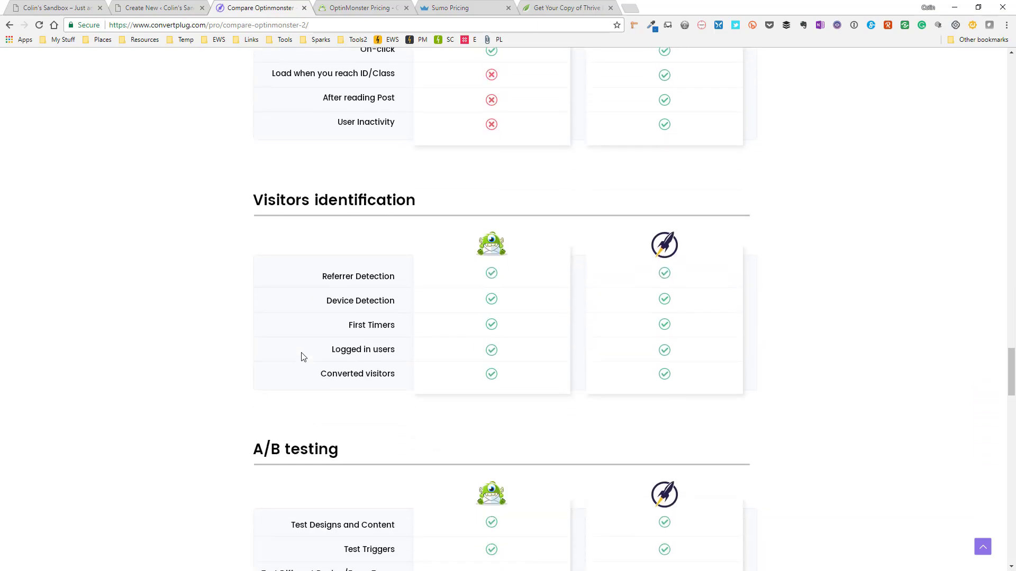
{"action": "scroll", "coordinate": [304, 356], "scroll_direction": "up", "scroll_amount": 6}
{"action": "scroll", "coordinate": [305, 355], "scroll_direction": "up", "scroll_amount": 20}
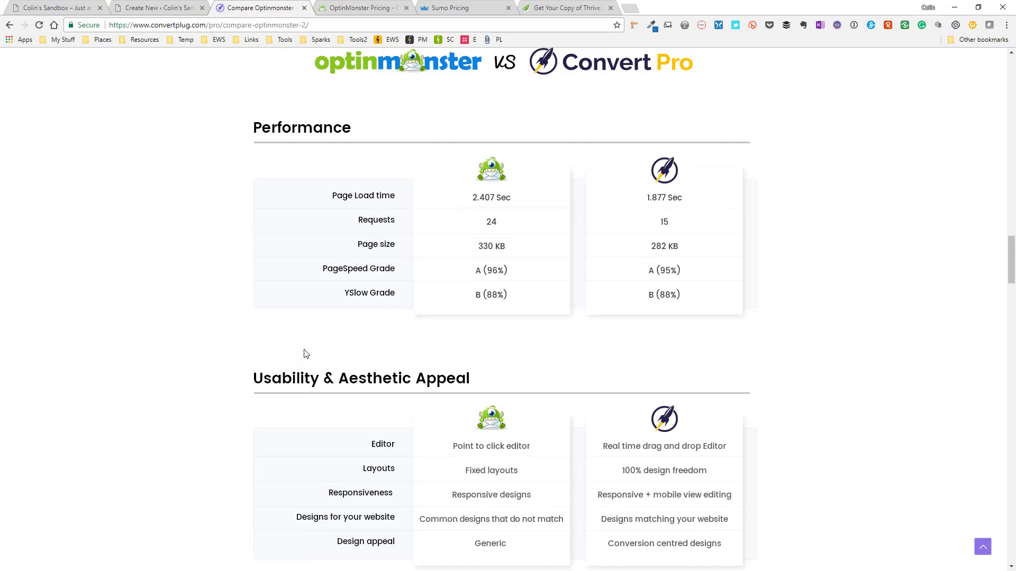
{"action": "scroll", "coordinate": [305, 351], "scroll_direction": "up", "scroll_amount": 7}
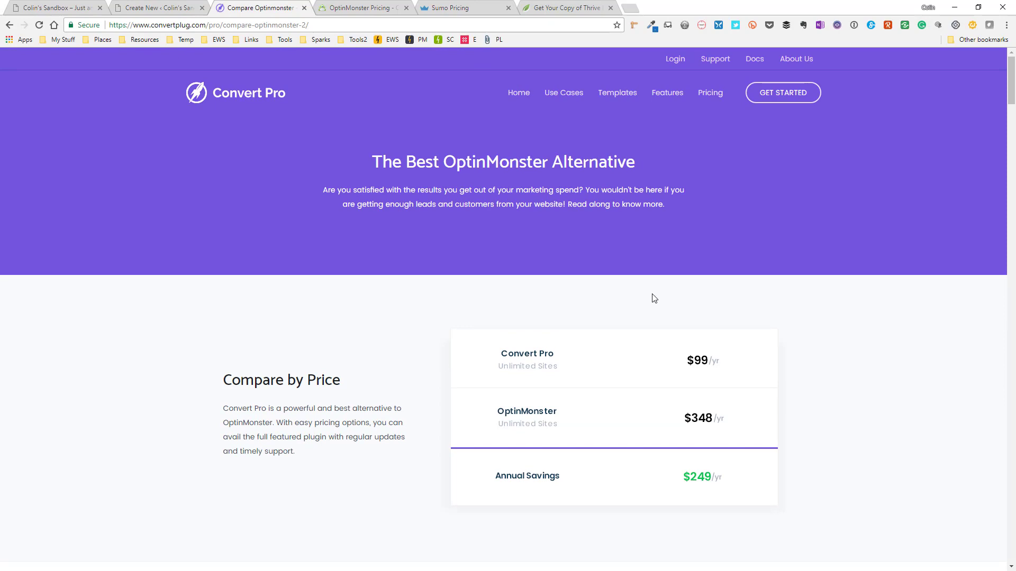
Step: Return to the Convert Pro home page and open its comparison with Sumo
{"action": "key", "text": "alt+Left"}
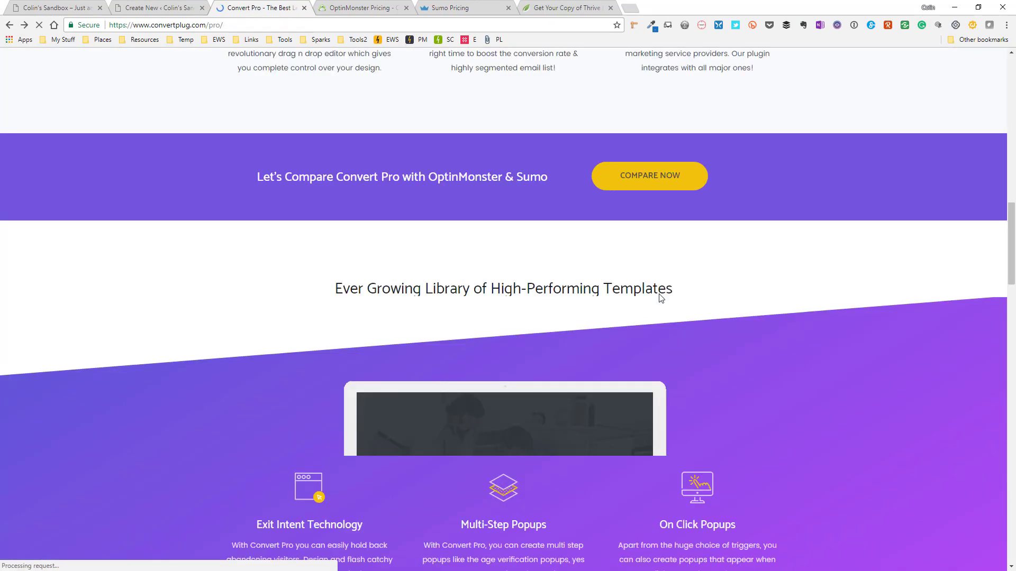
{"action": "key", "text": "alt+Left"}
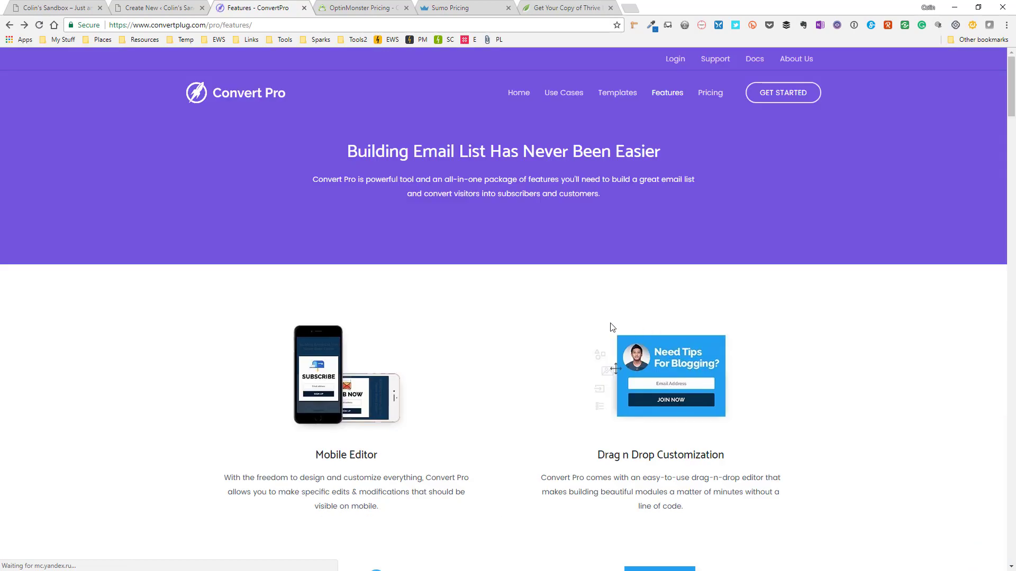
{"action": "left_click", "coordinate": [24, 25]}
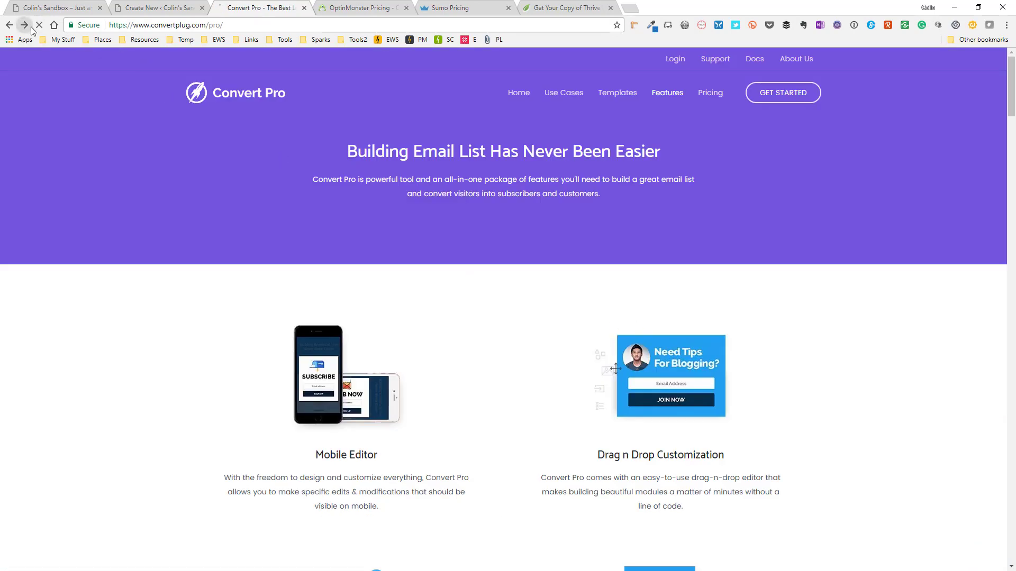
{"action": "left_click", "coordinate": [667, 373]}
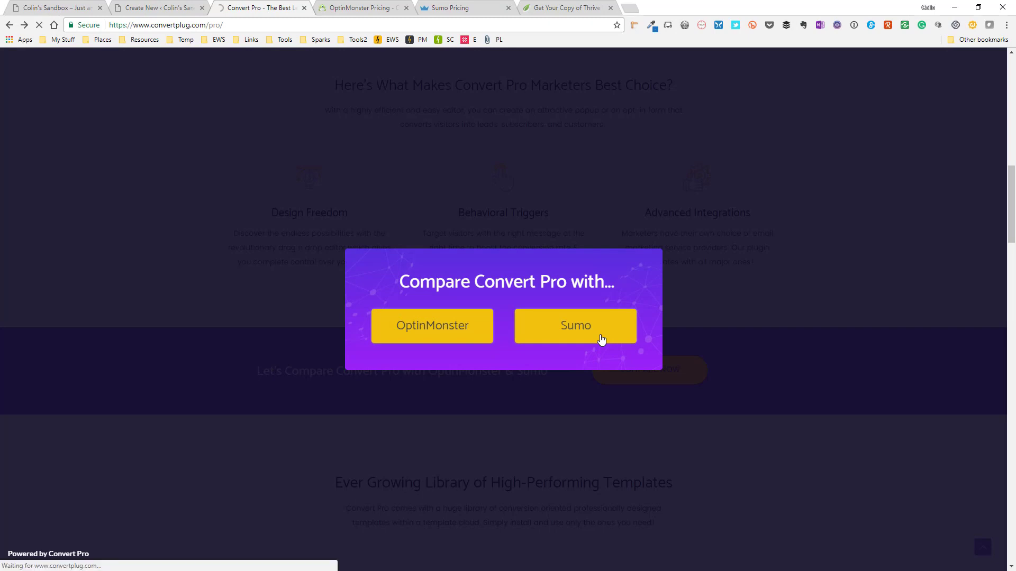
{"action": "left_click", "coordinate": [602, 339]}
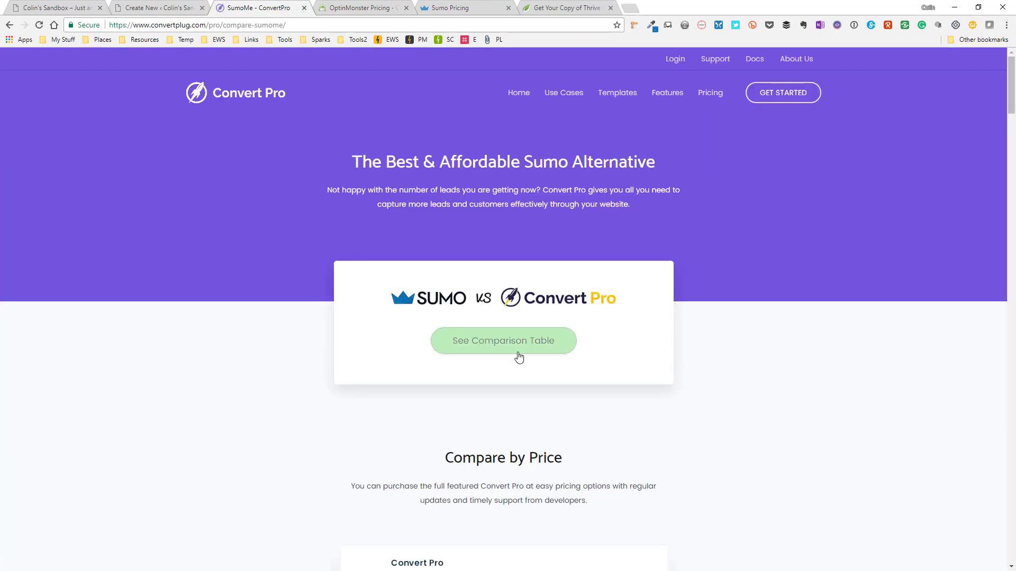
Step: Examine the price, performance and "Not just Popups!" sections of the Sumo comparison page
{"action": "scroll", "coordinate": [546, 357], "scroll_direction": "down", "scroll_amount": 4}
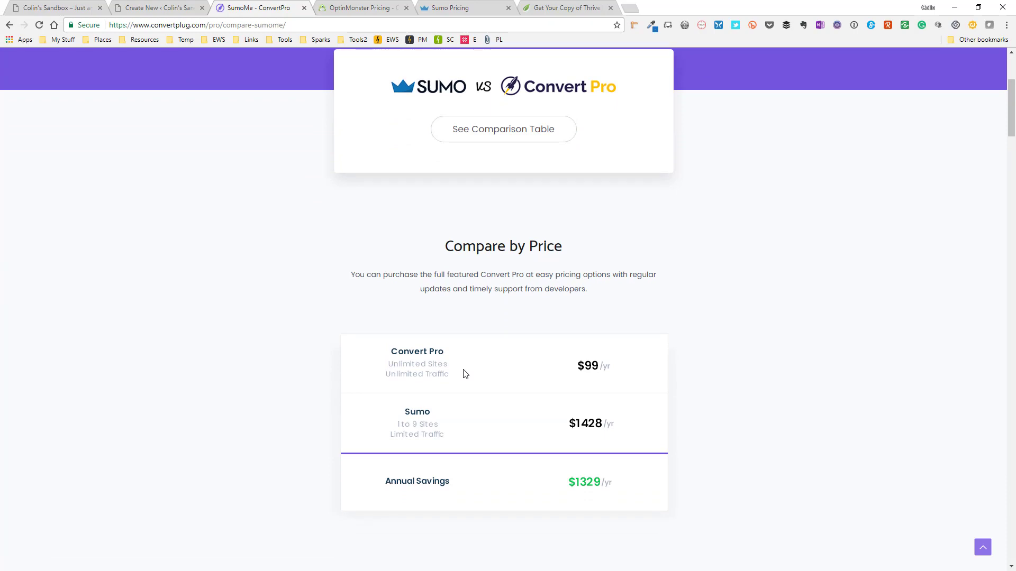
{"action": "scroll", "coordinate": [465, 375], "scroll_direction": "down", "scroll_amount": 1}
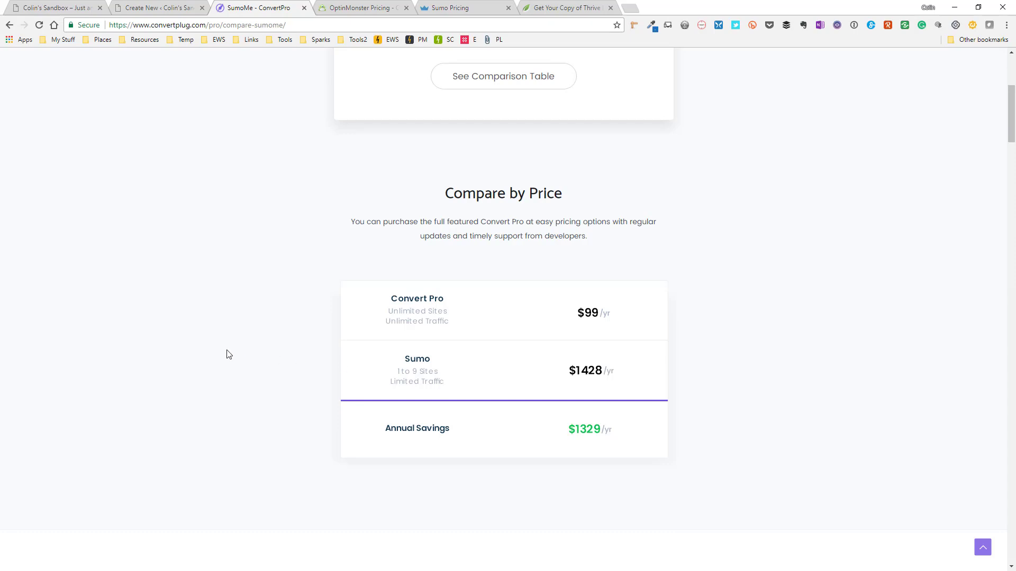
{"action": "scroll", "coordinate": [228, 354], "scroll_direction": "down", "scroll_amount": 6}
{"action": "scroll", "coordinate": [229, 356], "scroll_direction": "down", "scroll_amount": 1}
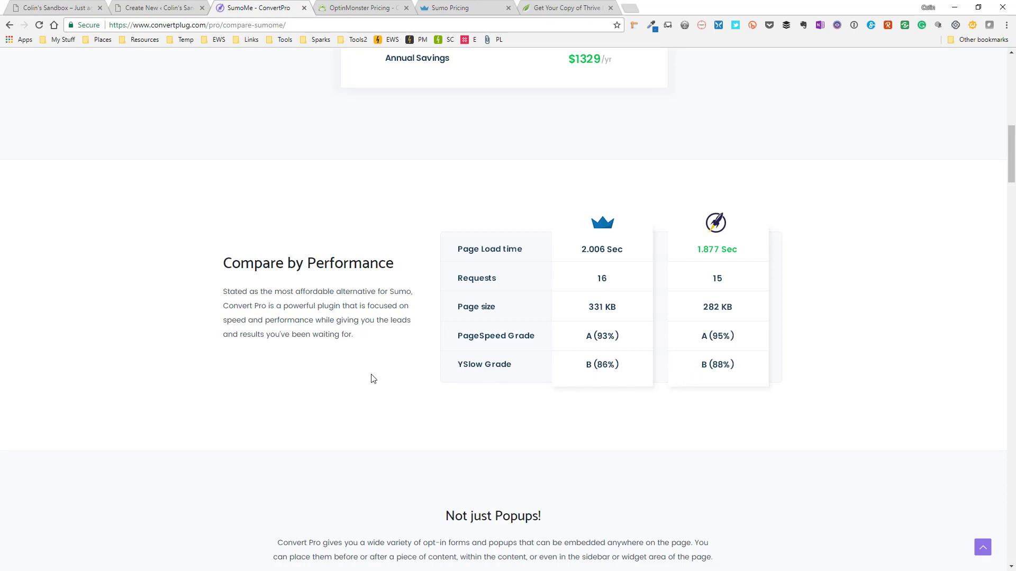
{"action": "scroll", "coordinate": [373, 379], "scroll_direction": "down", "scroll_amount": 5}
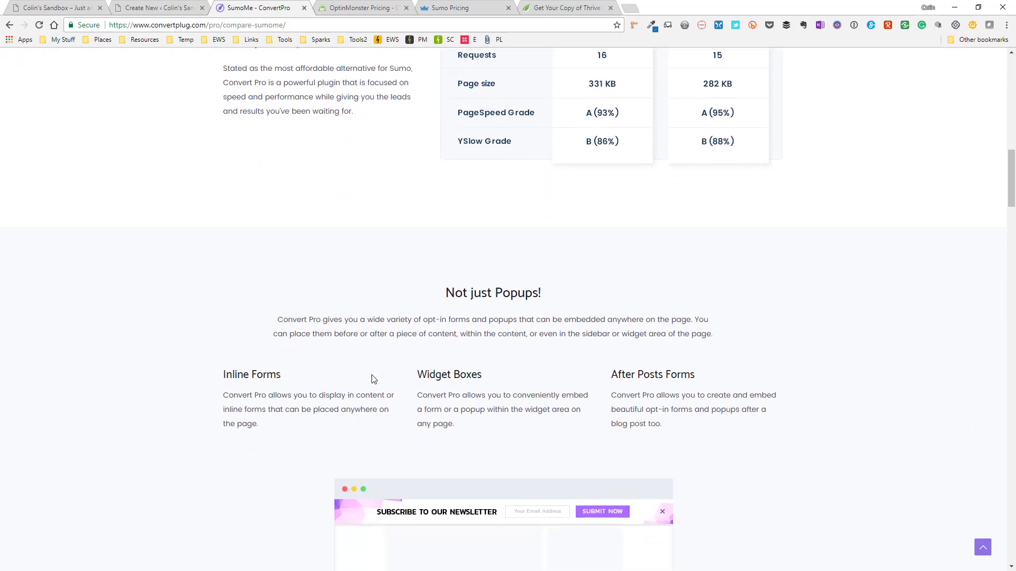
{"action": "scroll", "coordinate": [242, 381], "scroll_direction": "down", "scroll_amount": 2}
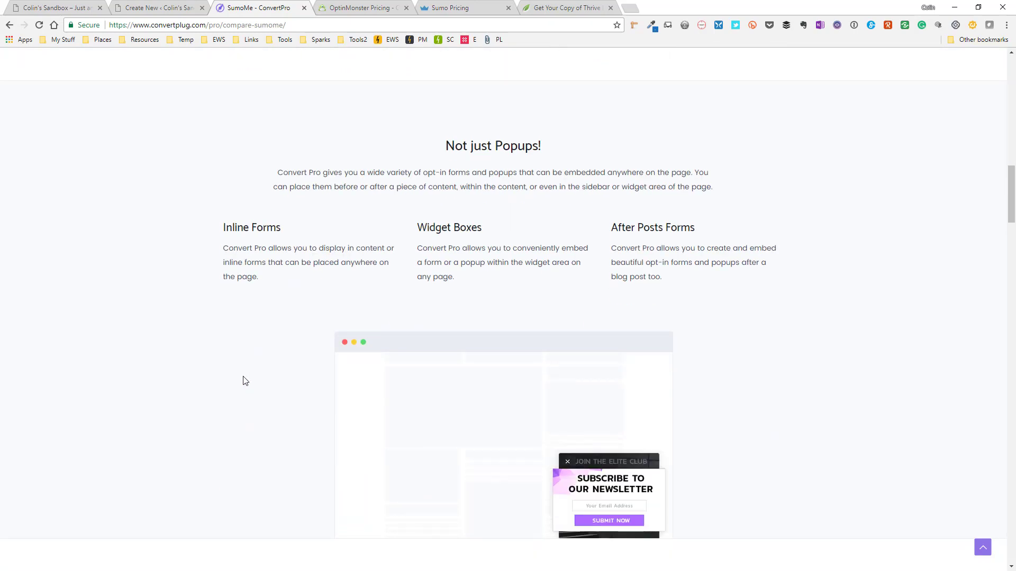
{"action": "scroll", "coordinate": [245, 381], "scroll_direction": "down", "scroll_amount": 4}
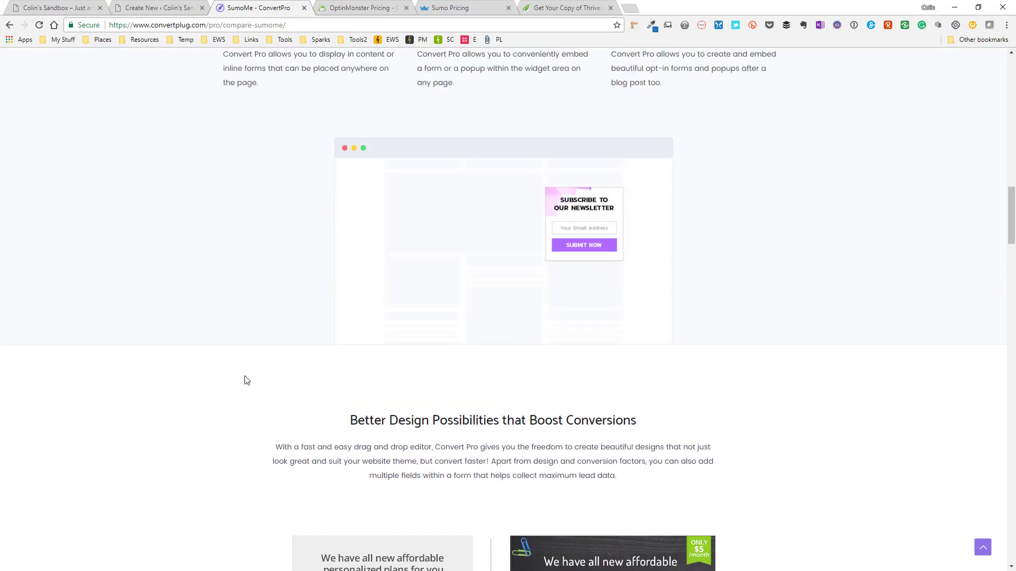
Step: Open the detailed Sumo vs Convert Pro comparison table
{"action": "scroll", "coordinate": [556, 333], "scroll_direction": "up", "scroll_amount": 15}
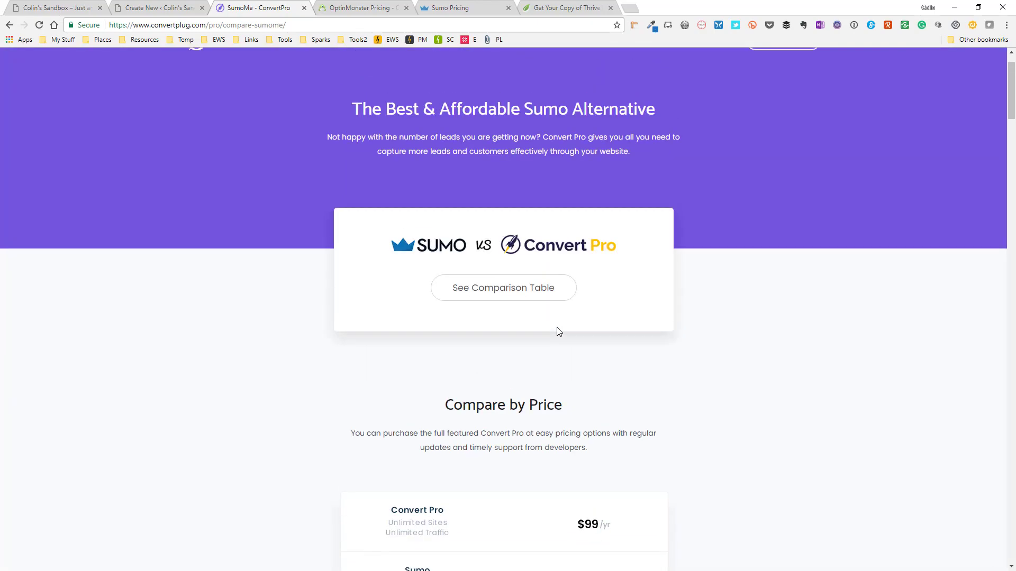
{"action": "left_click", "coordinate": [507, 291]}
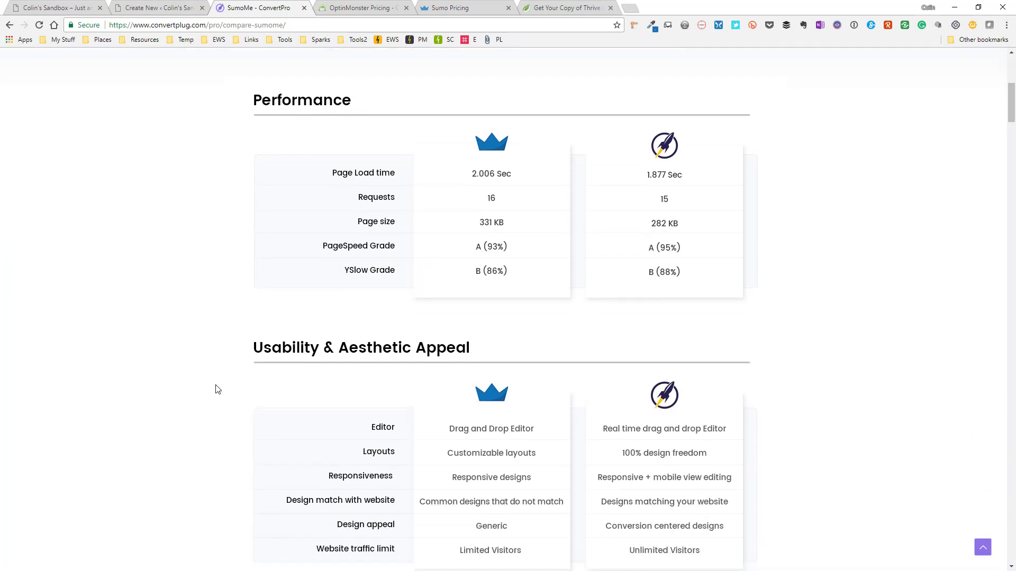
Step: Examine the Sumo vs Convert Pro comparison table from usability and opt-in form types through visitor behavior triggers and visitor identification
{"action": "scroll", "coordinate": [216, 389], "scroll_direction": "down", "scroll_amount": 7}
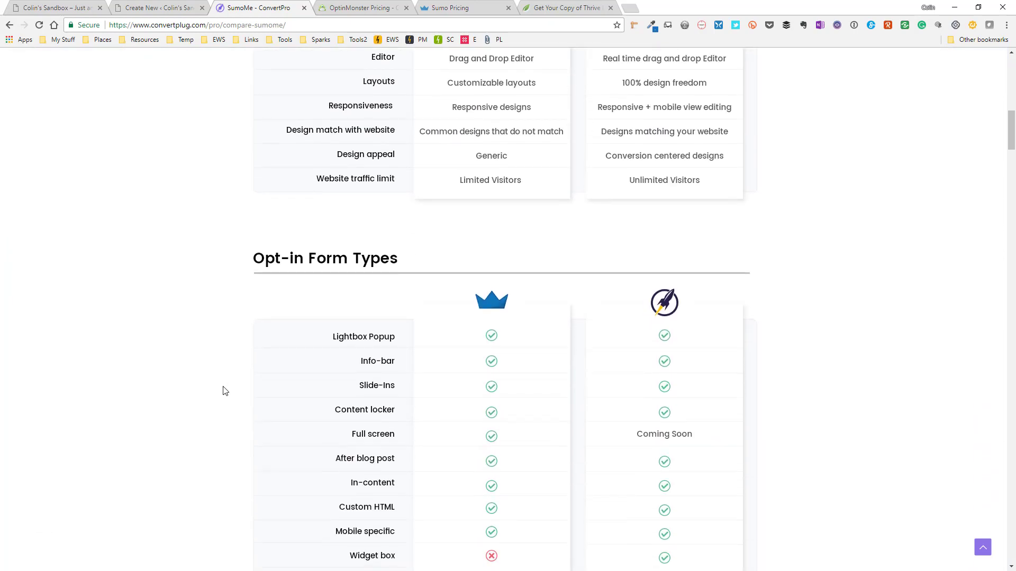
{"action": "scroll", "coordinate": [225, 390], "scroll_direction": "down", "scroll_amount": 4}
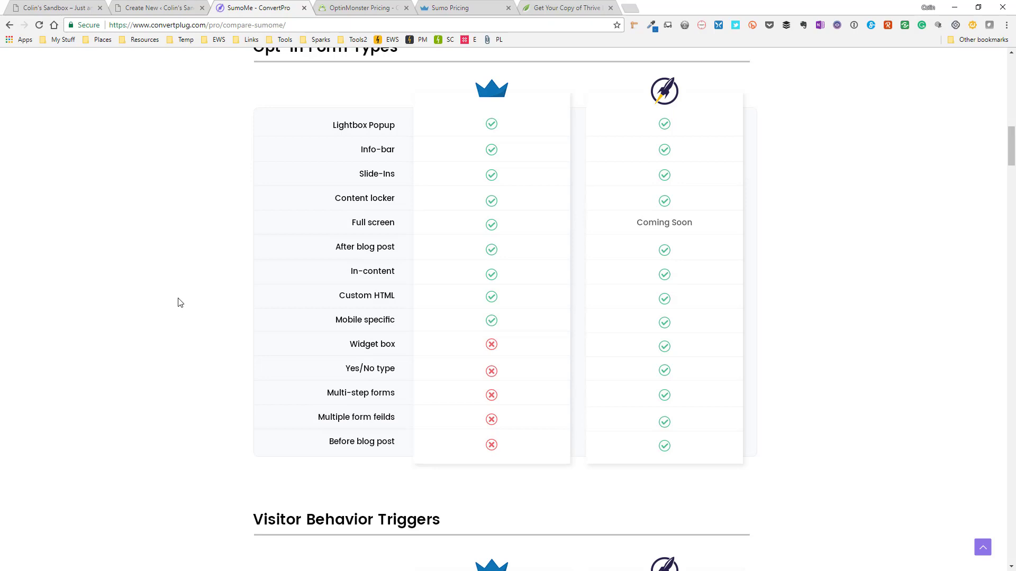
{"action": "scroll", "coordinate": [179, 304], "scroll_direction": "down", "scroll_amount": 7}
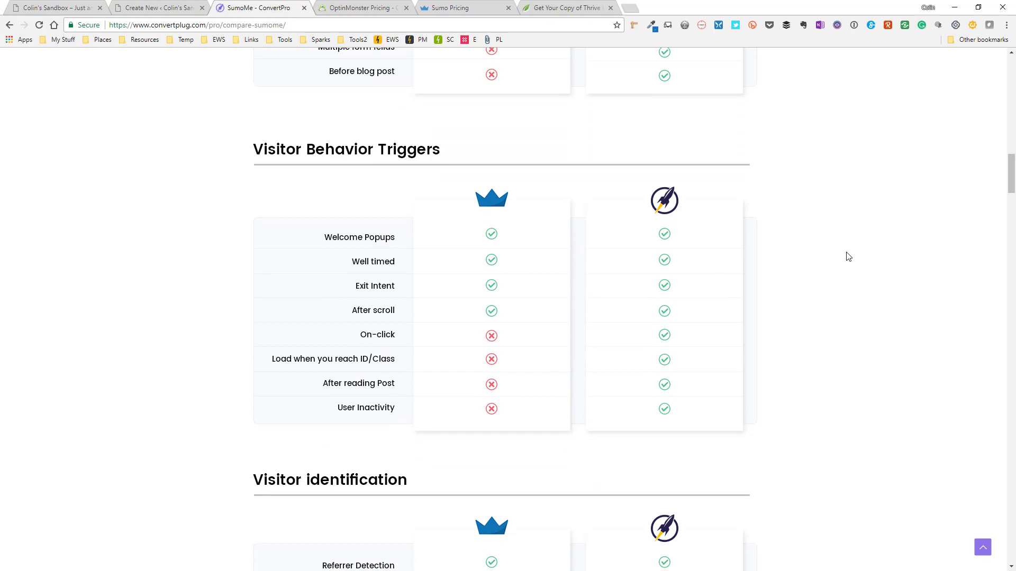
{"action": "scroll", "coordinate": [847, 255], "scroll_direction": "down", "scroll_amount": 2}
{"action": "scroll", "coordinate": [848, 257], "scroll_direction": "down", "scroll_amount": 4}
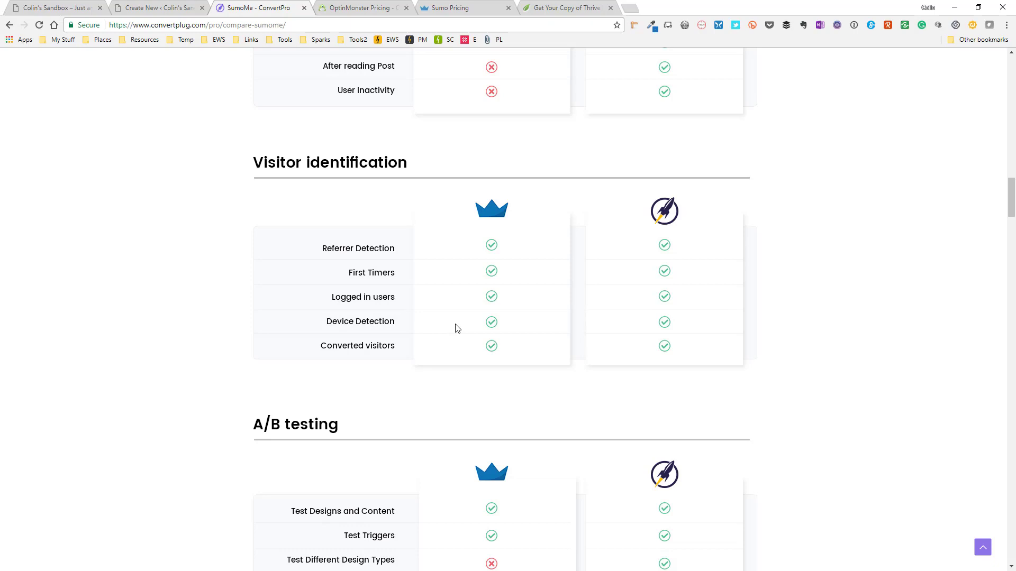
{"action": "scroll", "coordinate": [458, 328], "scroll_direction": "down", "scroll_amount": 1}
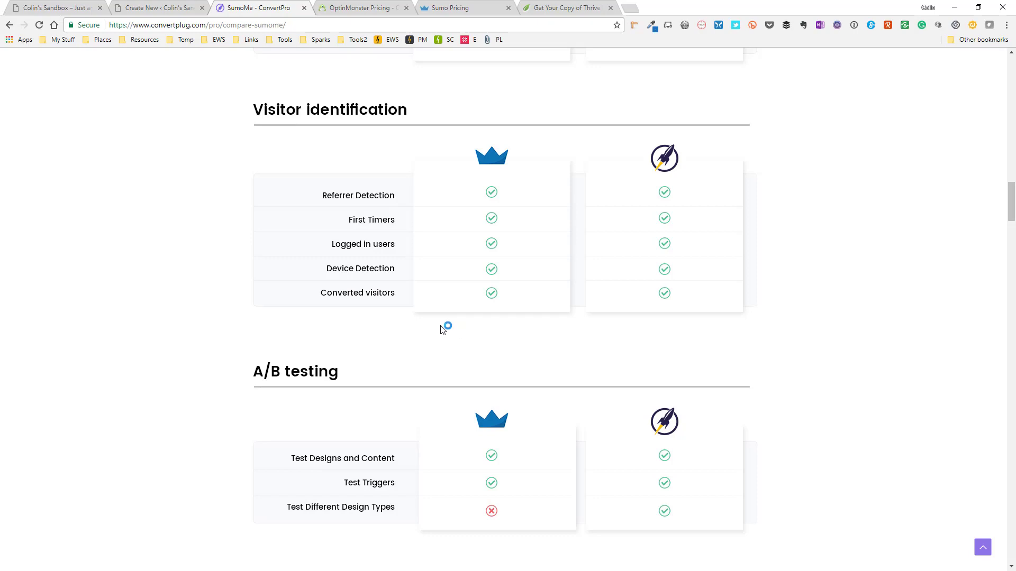
Step: Examine the A/B testing and pricing sections of the Sumo vs Convert Pro comparison table
{"action": "scroll", "coordinate": [443, 329], "scroll_direction": "down", "scroll_amount": 3}
{"action": "scroll", "coordinate": [443, 329], "scroll_direction": "down", "scroll_amount": 3}
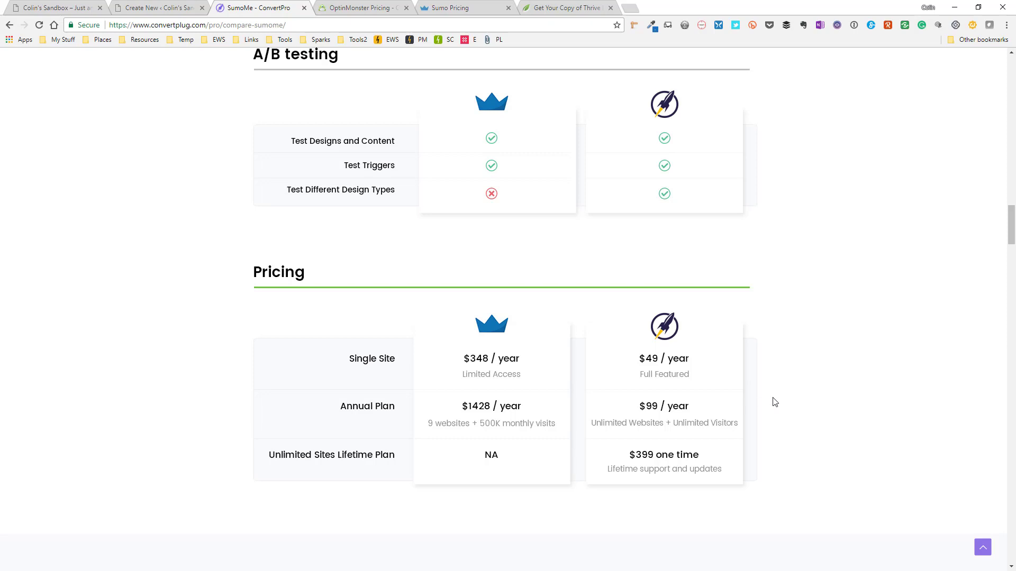
{"action": "scroll", "coordinate": [774, 403], "scroll_direction": "down", "scroll_amount": 1}
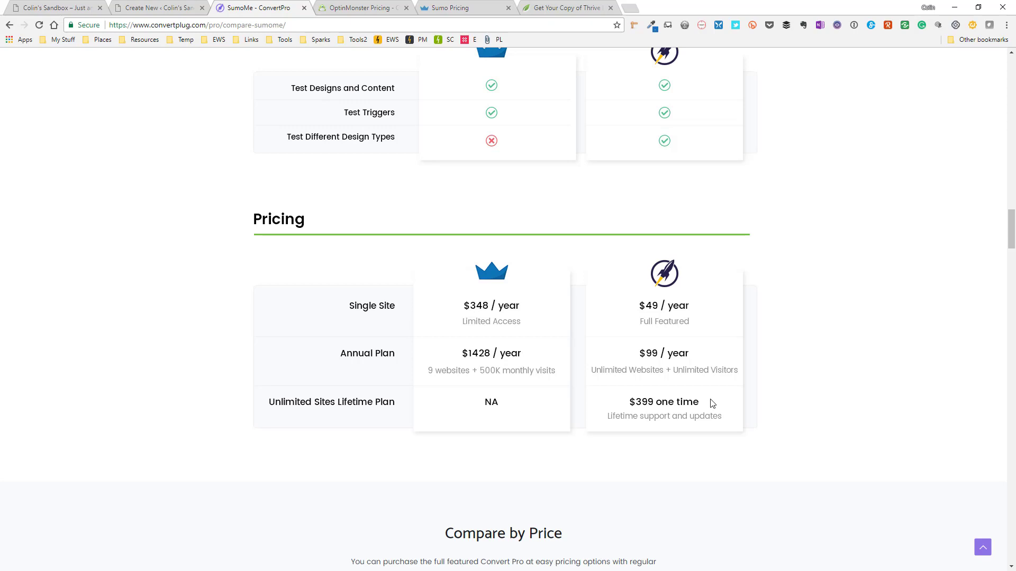
{"action": "scroll", "coordinate": [787, 394], "scroll_direction": "down", "scroll_amount": 2}
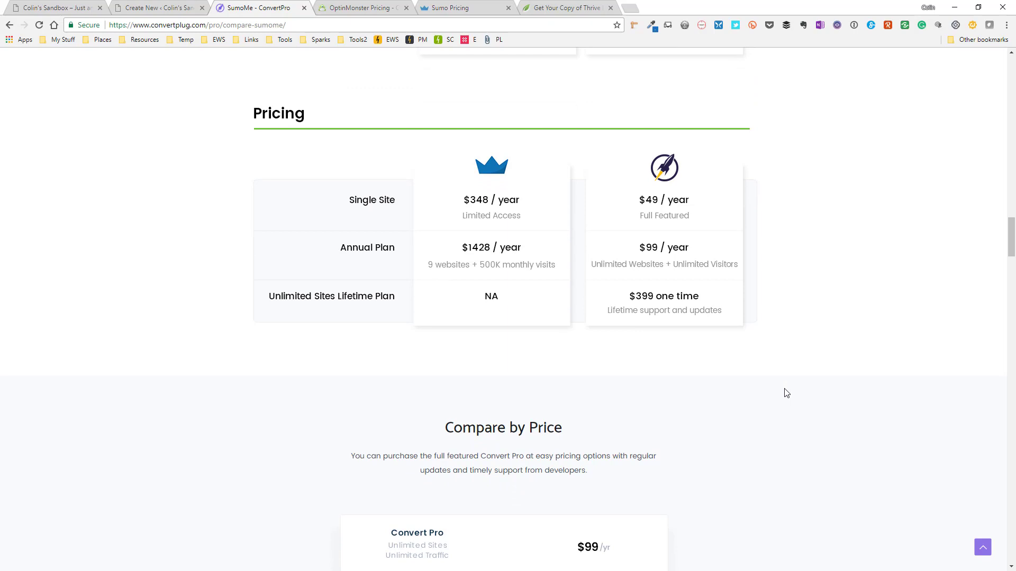
{"action": "scroll", "coordinate": [787, 393], "scroll_direction": "down", "scroll_amount": 1}
{"action": "scroll", "coordinate": [787, 393], "scroll_direction": "up", "scroll_amount": 10}
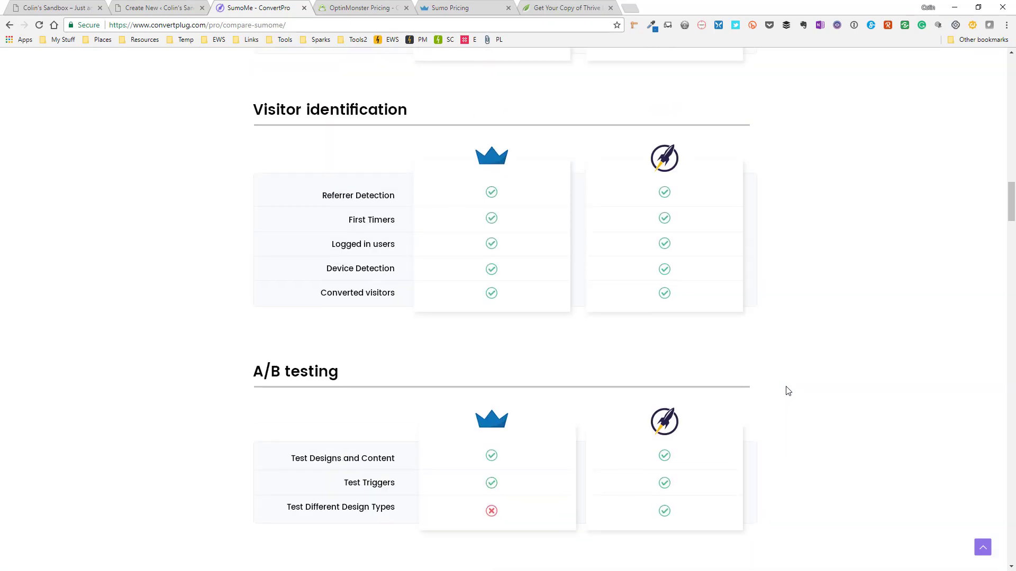
{"action": "scroll", "coordinate": [788, 391], "scroll_direction": "up", "scroll_amount": 6}
Step: Switch to the Thrive Leads pricing page and review its membership and license pack plans
{"action": "left_click", "coordinate": [555, 9]}
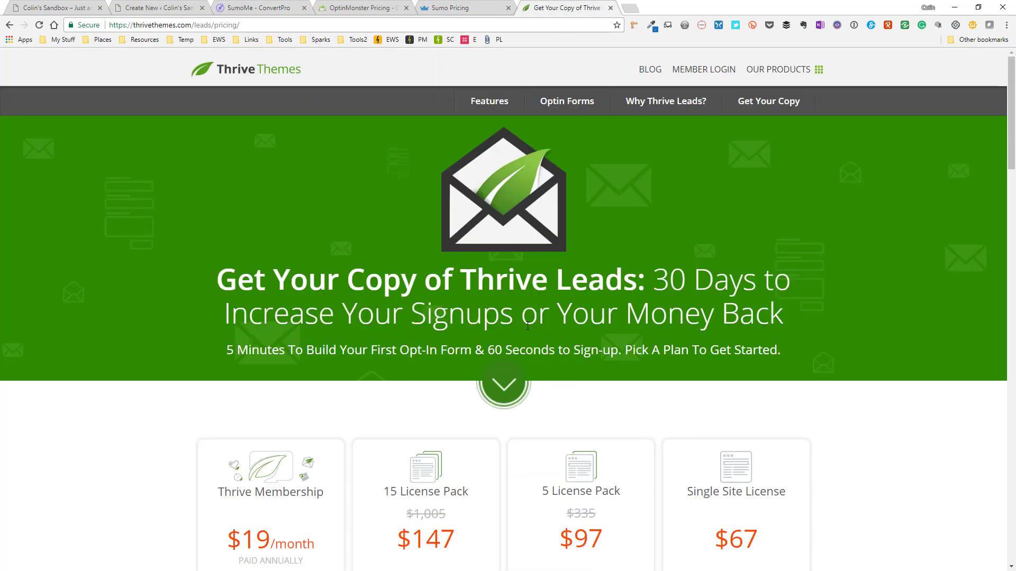
{"action": "scroll", "coordinate": [527, 326], "scroll_direction": "down", "scroll_amount": 5}
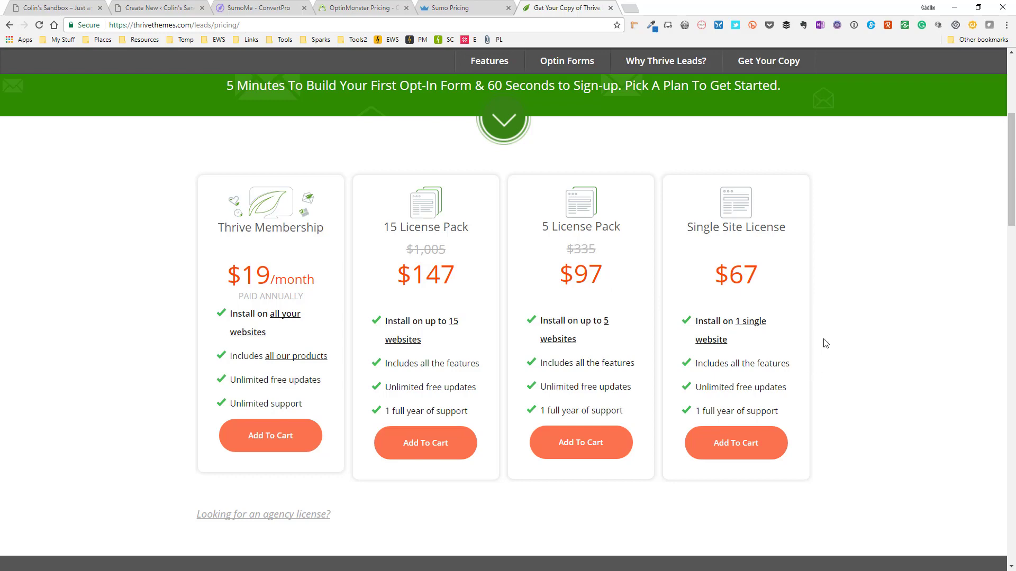
{"action": "scroll", "coordinate": [825, 342], "scroll_direction": "up", "scroll_amount": 5}
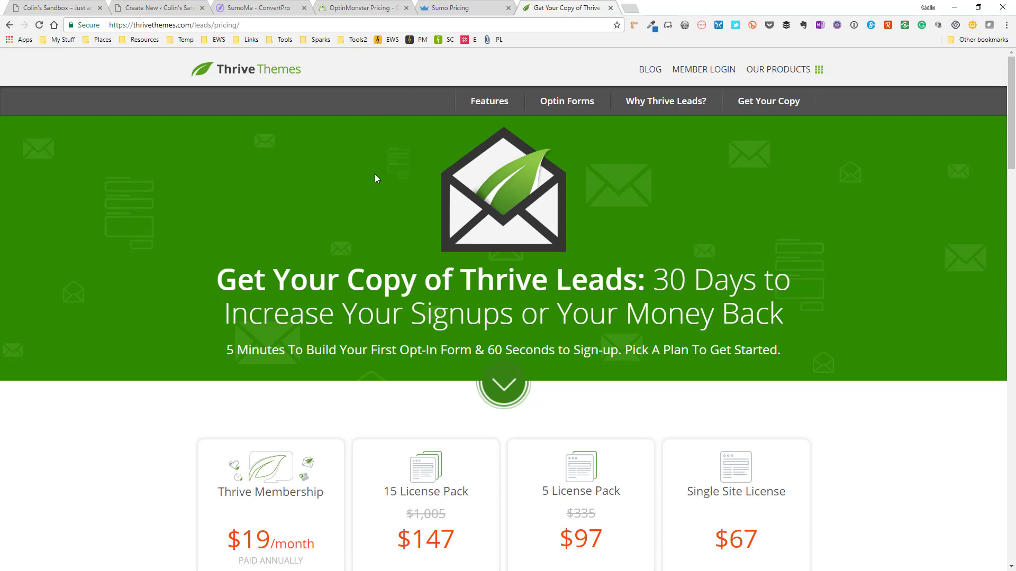
{"action": "scroll", "coordinate": [375, 178], "scroll_direction": "down", "scroll_amount": 1}
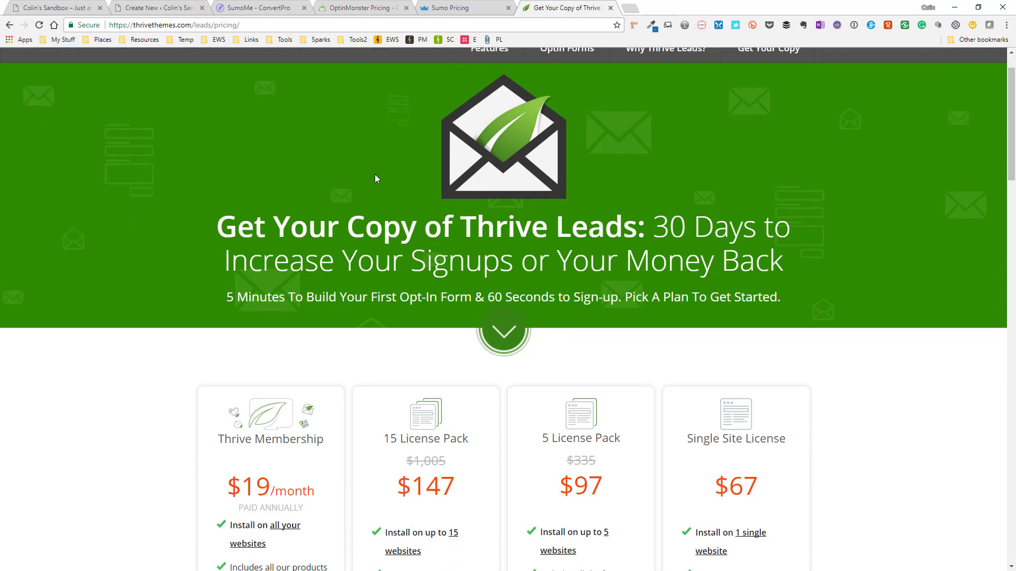
{"action": "scroll", "coordinate": [375, 178], "scroll_direction": "up", "scroll_amount": 1}
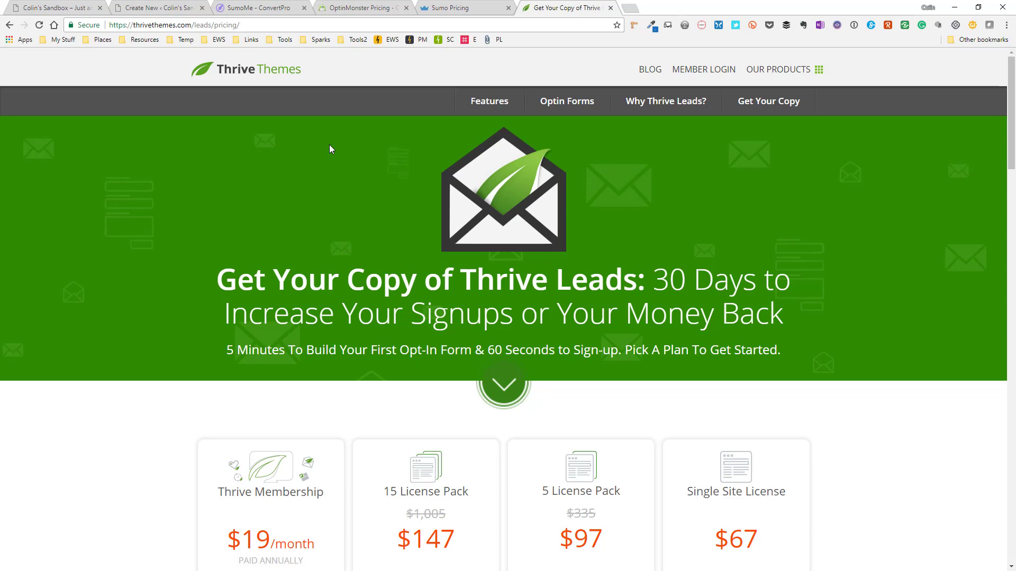
Step: Switch to the WordPress admin site and review the summary and design list on the Convert Pro dashboard
{"action": "left_click", "coordinate": [142, 6]}
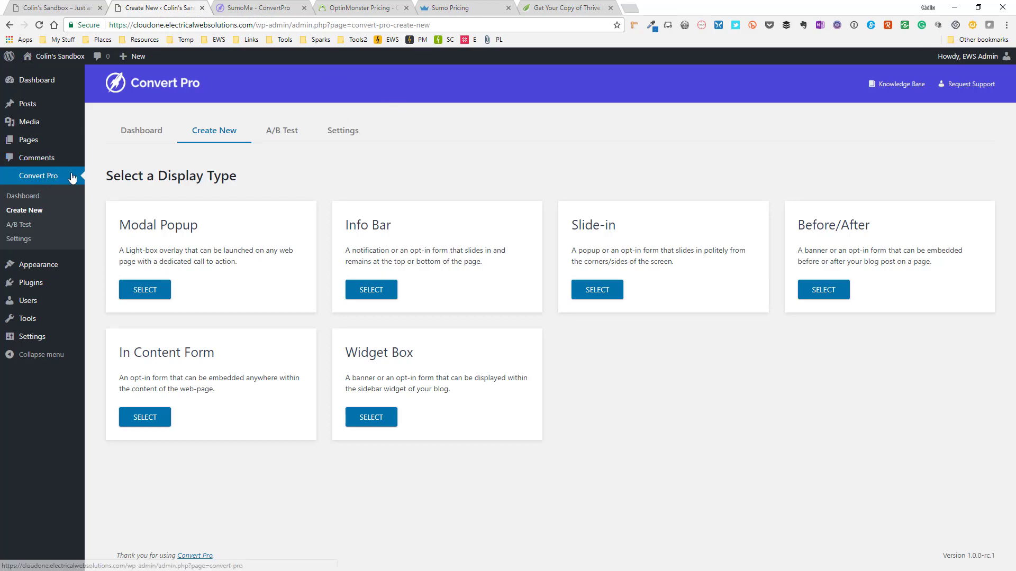
{"action": "left_click", "coordinate": [142, 132]}
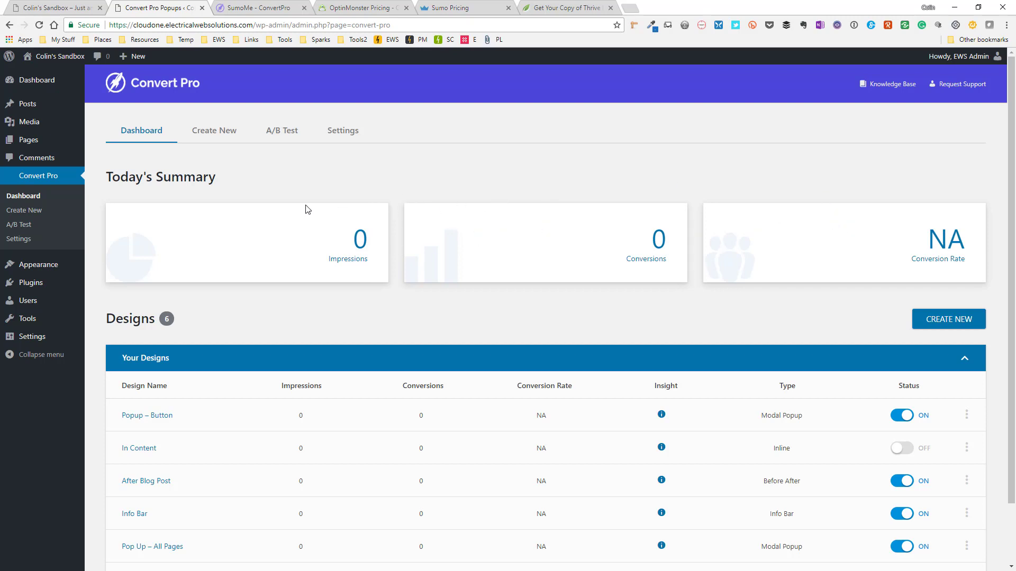
{"action": "scroll", "coordinate": [309, 200], "scroll_direction": "down", "scroll_amount": 2}
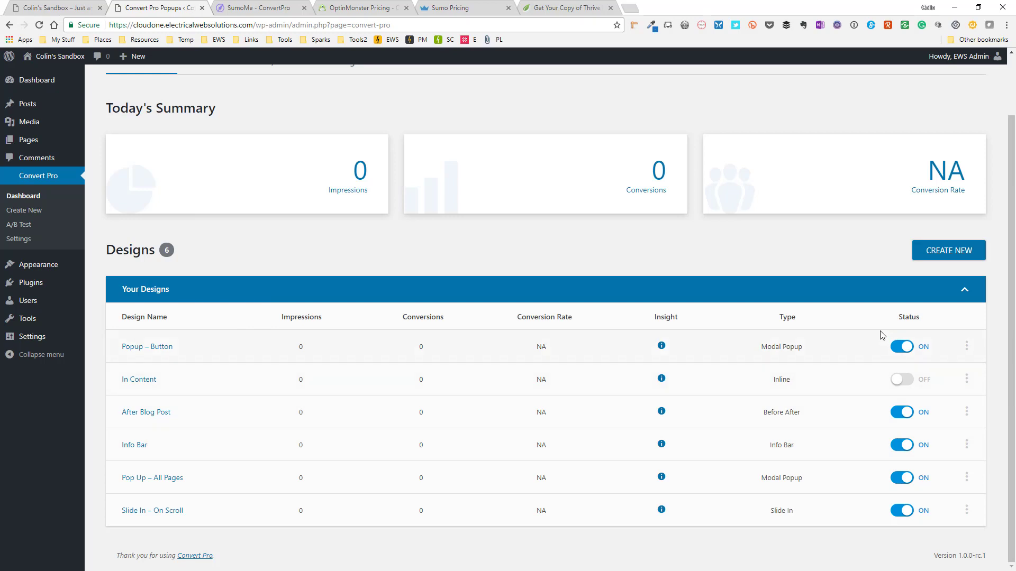
{"action": "scroll", "coordinate": [782, 405], "scroll_direction": "up", "scroll_amount": 2}
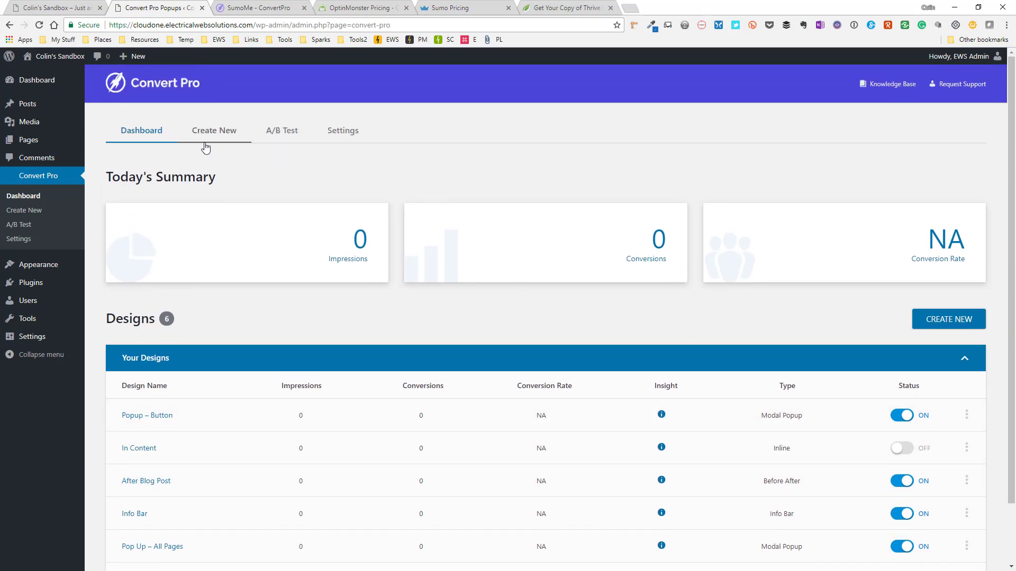
Step: View the display types for new Convert Pro designs and the A/B tests page
{"action": "left_click", "coordinate": [210, 134]}
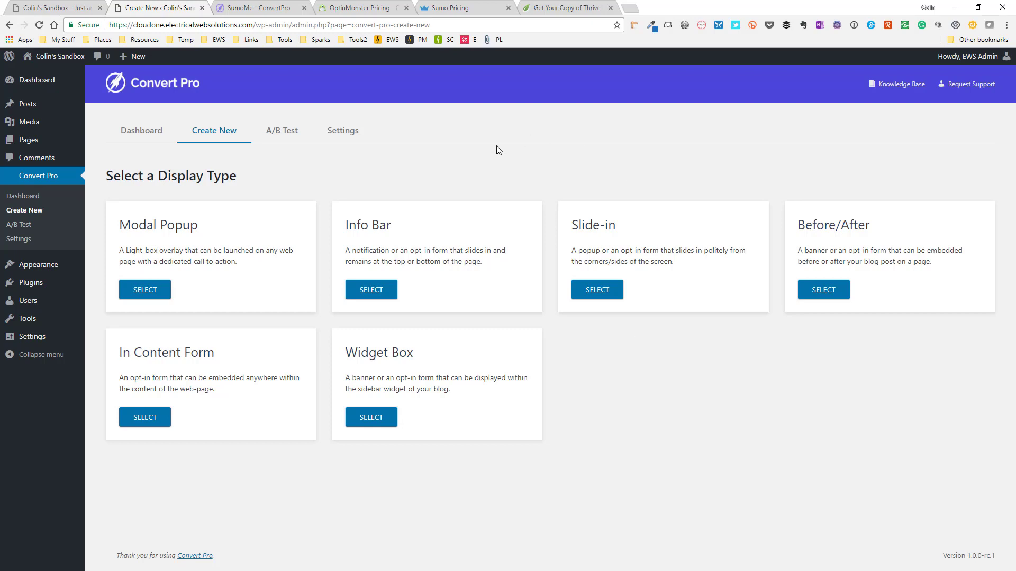
{"action": "left_click", "coordinate": [282, 131]}
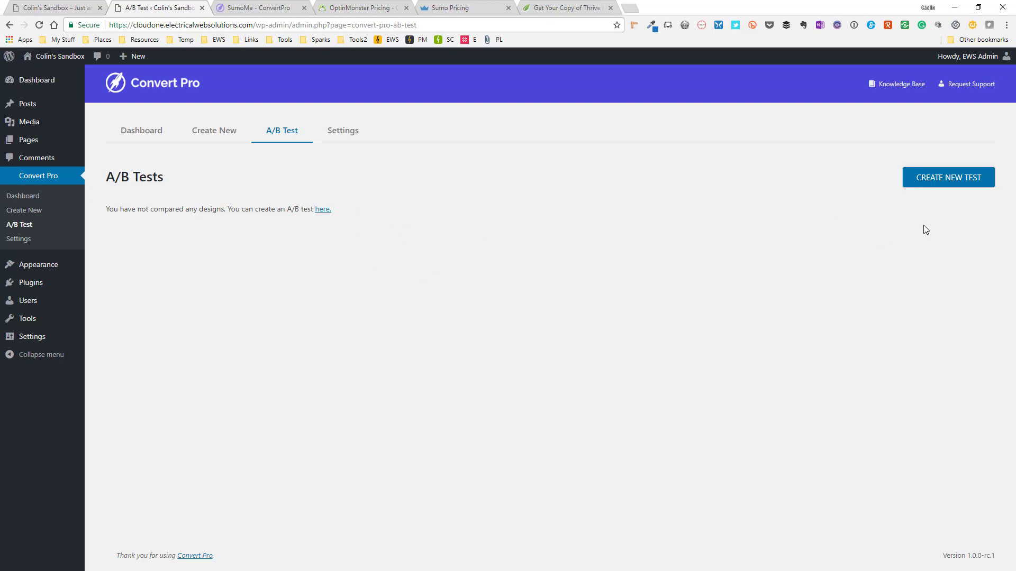
Step: Review Convert Pro's General and Advanced settings, including the Admin Menu Position choices and the Developer Mode help
{"action": "left_click", "coordinate": [355, 130]}
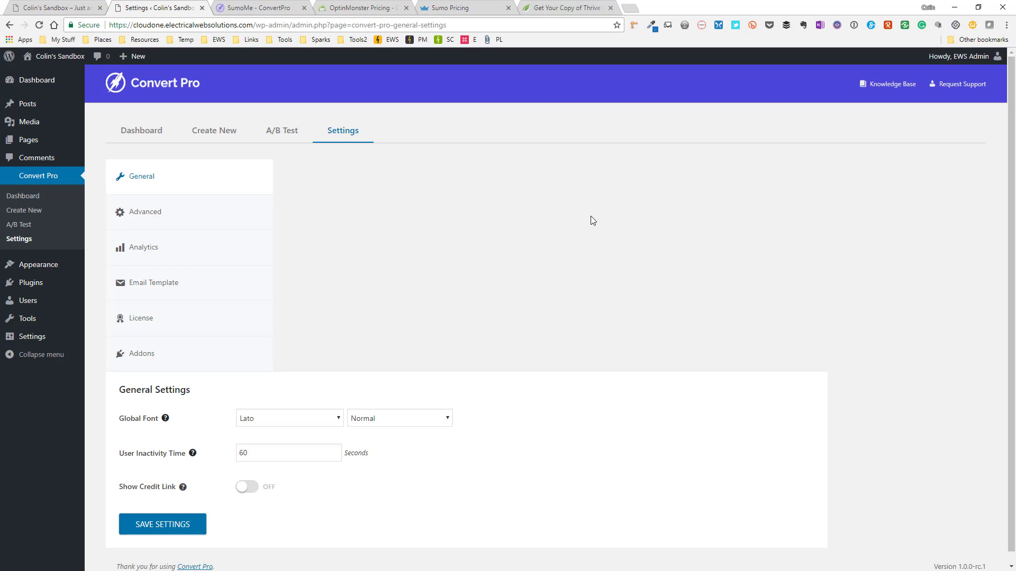
{"action": "scroll", "coordinate": [595, 216], "scroll_direction": "down", "scroll_amount": 1}
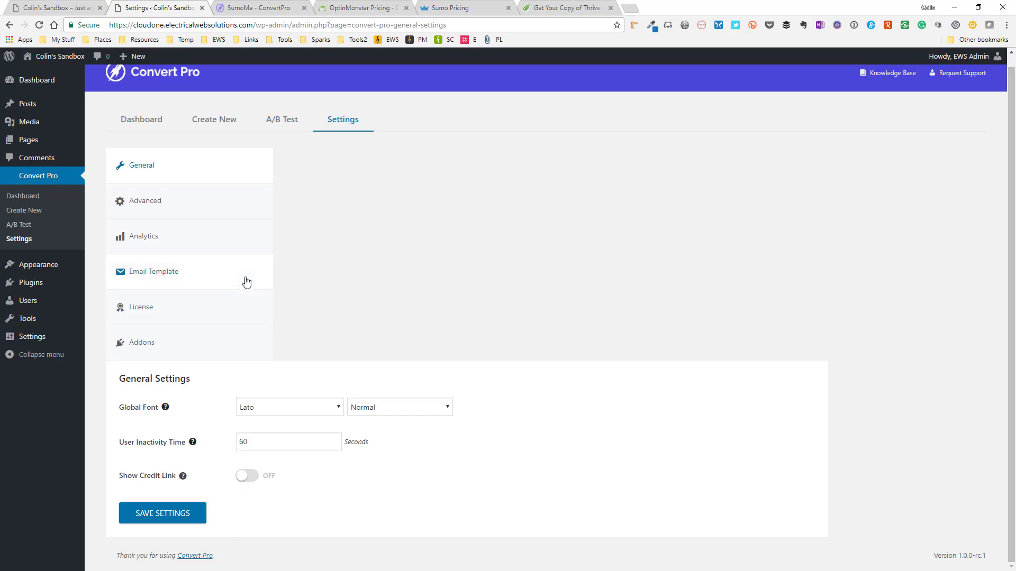
{"action": "left_click", "coordinate": [207, 210]}
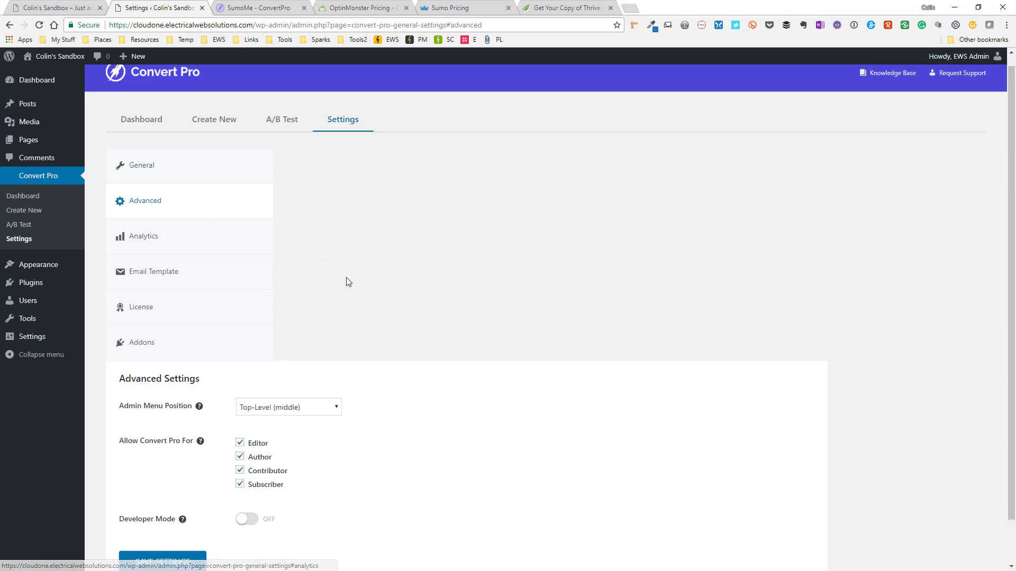
{"action": "scroll", "coordinate": [345, 281], "scroll_direction": "down", "scroll_amount": 2}
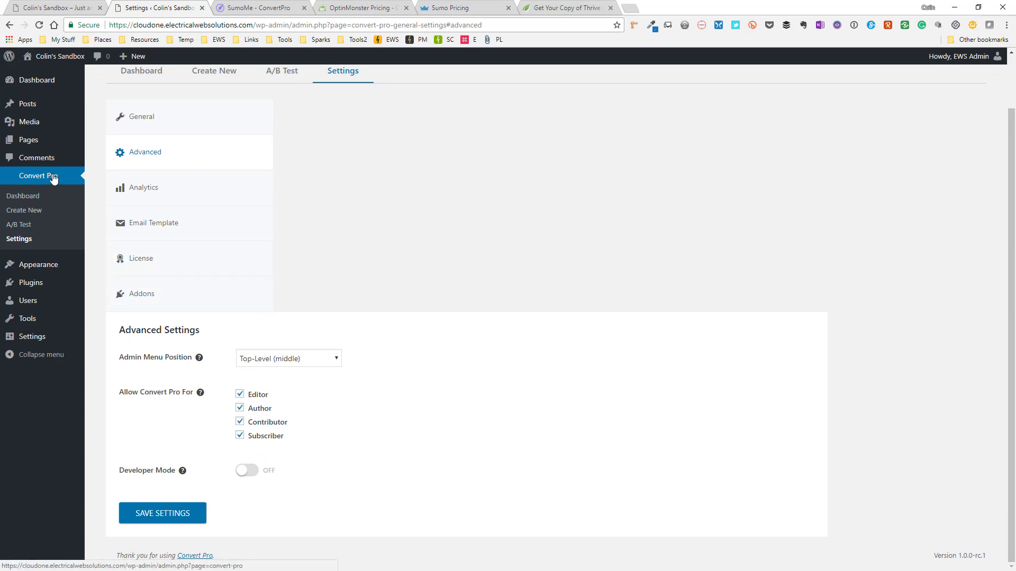
{"action": "left_click", "coordinate": [328, 364]}
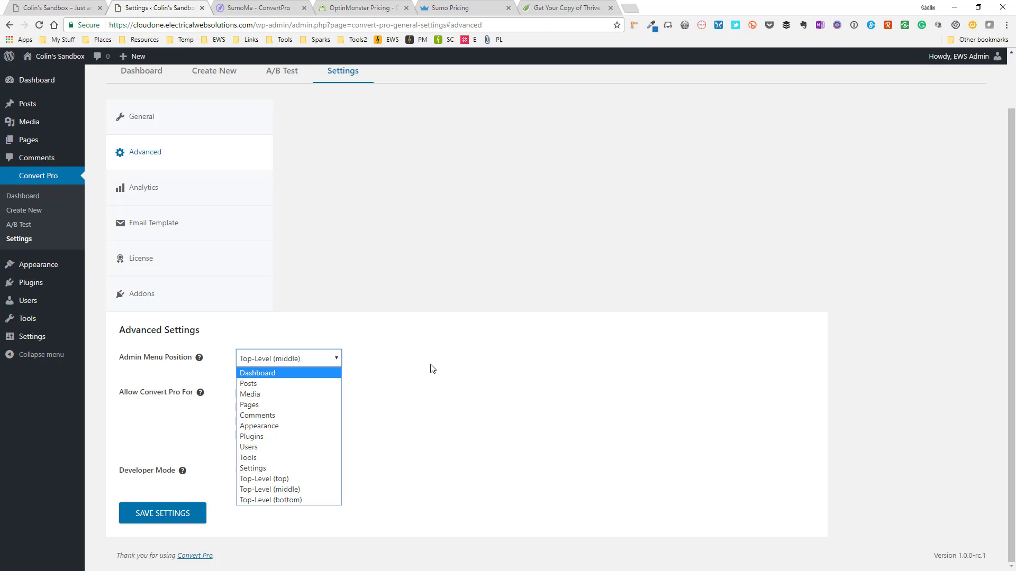
{"action": "left_click", "coordinate": [446, 382]}
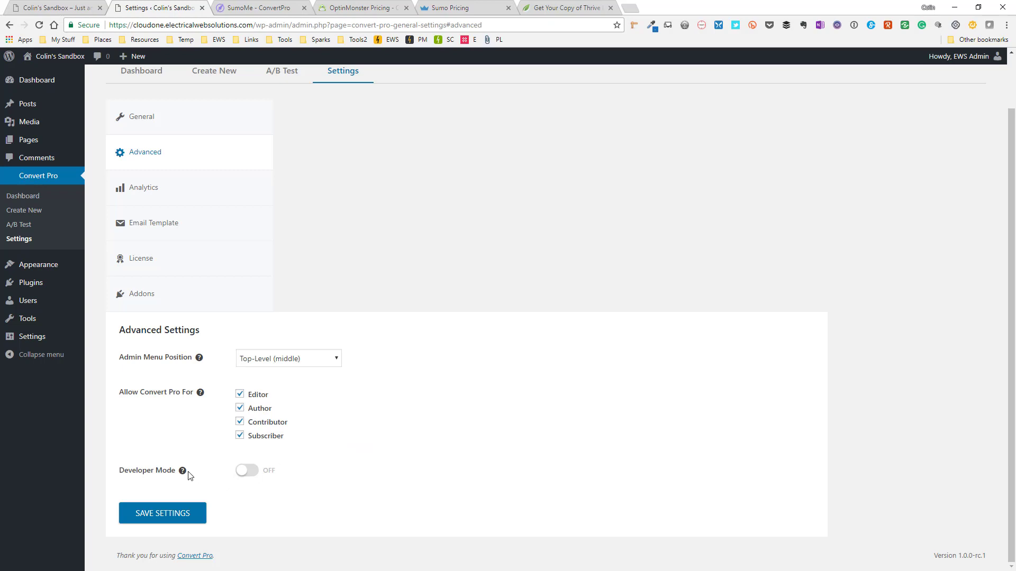
{"action": "mouse_move", "coordinate": [184, 473]}
Step: Review Convert Pro's Analytics tracking settings and its Email Template settings
{"action": "left_click", "coordinate": [170, 193]}
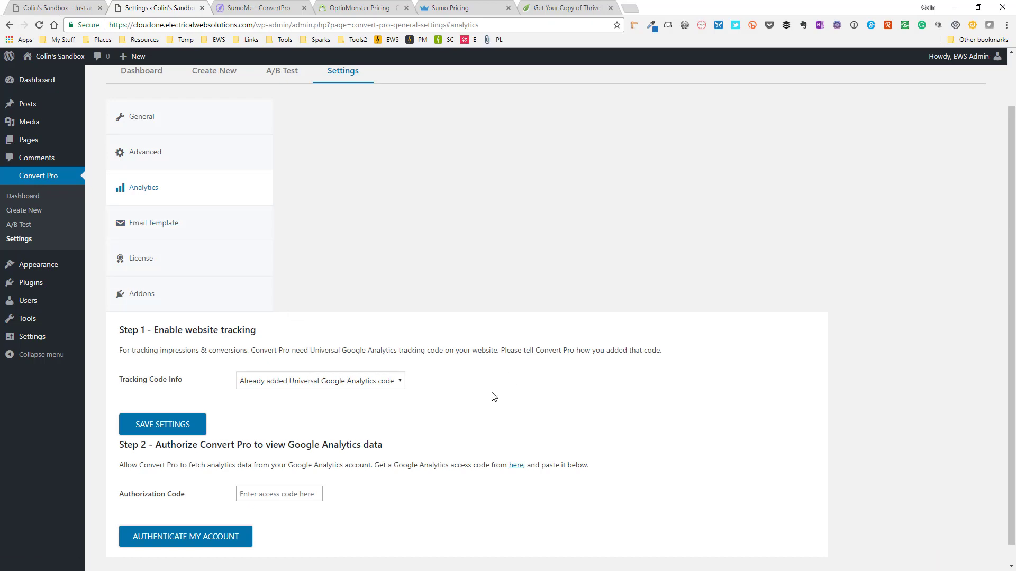
{"action": "scroll", "coordinate": [493, 396], "scroll_direction": "down", "scroll_amount": 1}
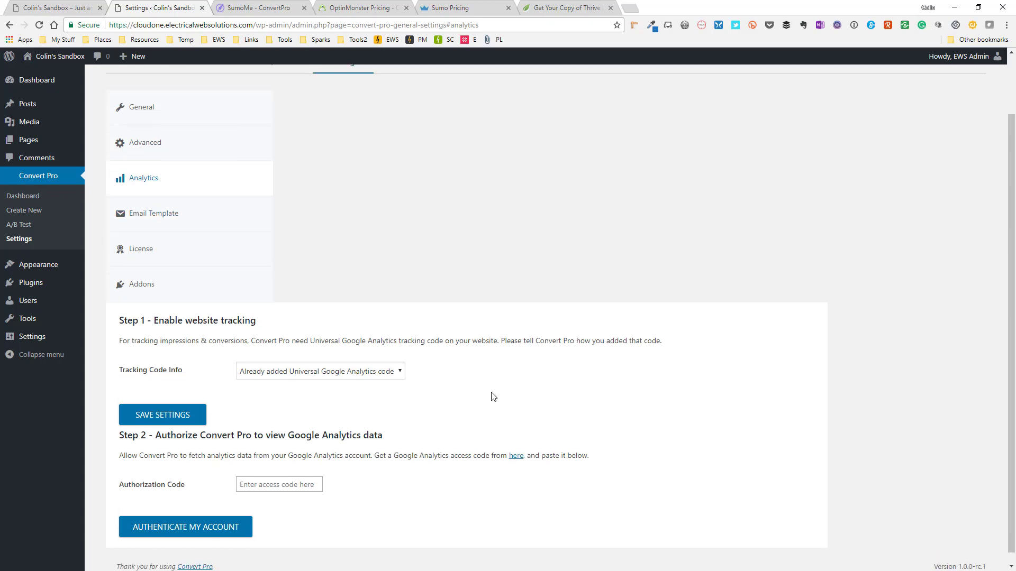
{"action": "scroll", "coordinate": [493, 397], "scroll_direction": "up", "scroll_amount": 1}
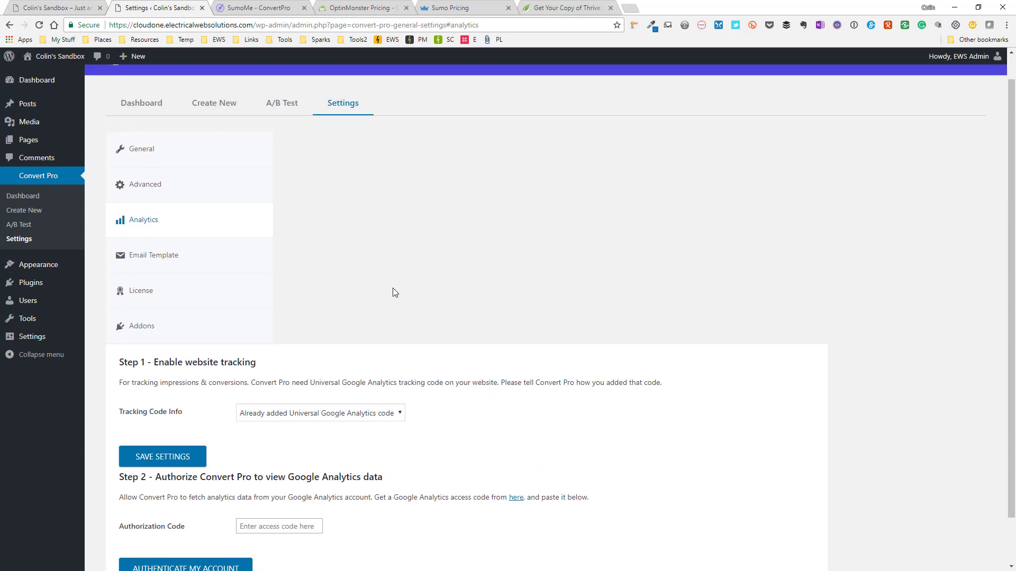
{"action": "left_click", "coordinate": [228, 259]}
{"action": "scroll", "coordinate": [591, 366], "scroll_direction": "down", "scroll_amount": 3}
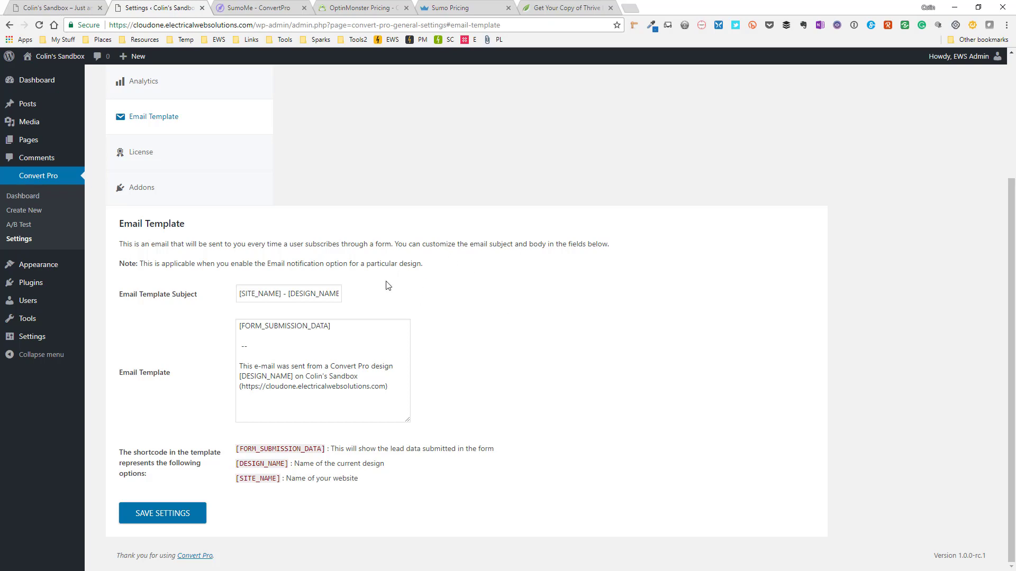
Step: Check Convert Pro's license registration and examine its list of addons
{"action": "left_click", "coordinate": [202, 154]}
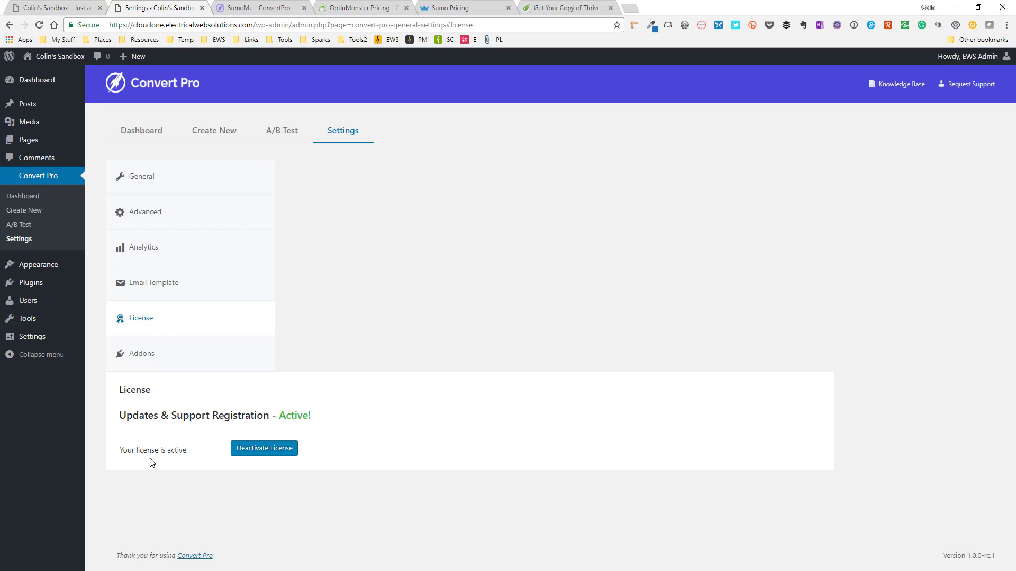
{"action": "left_click", "coordinate": [236, 351]}
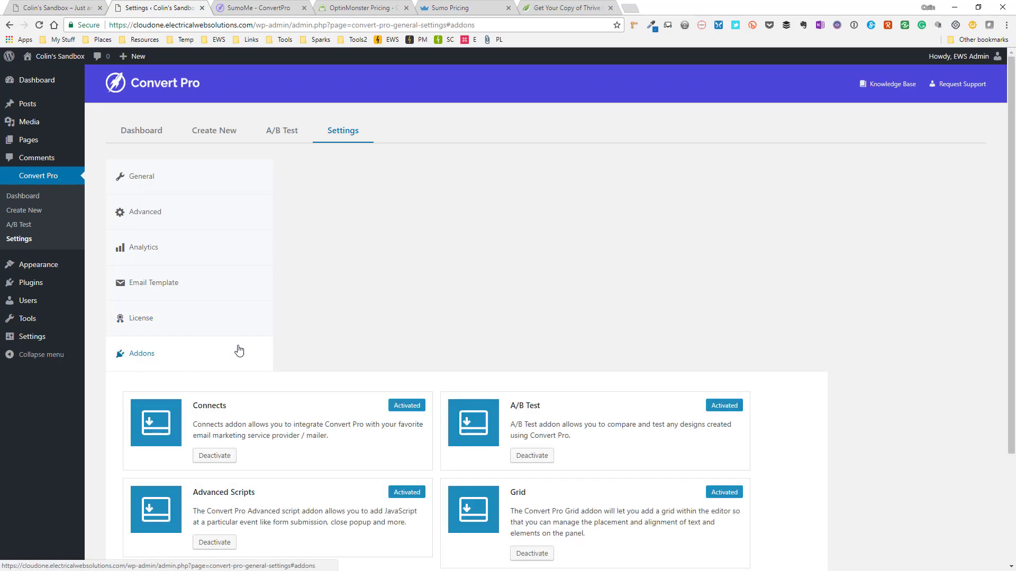
{"action": "scroll", "coordinate": [381, 327], "scroll_direction": "down", "scroll_amount": 3}
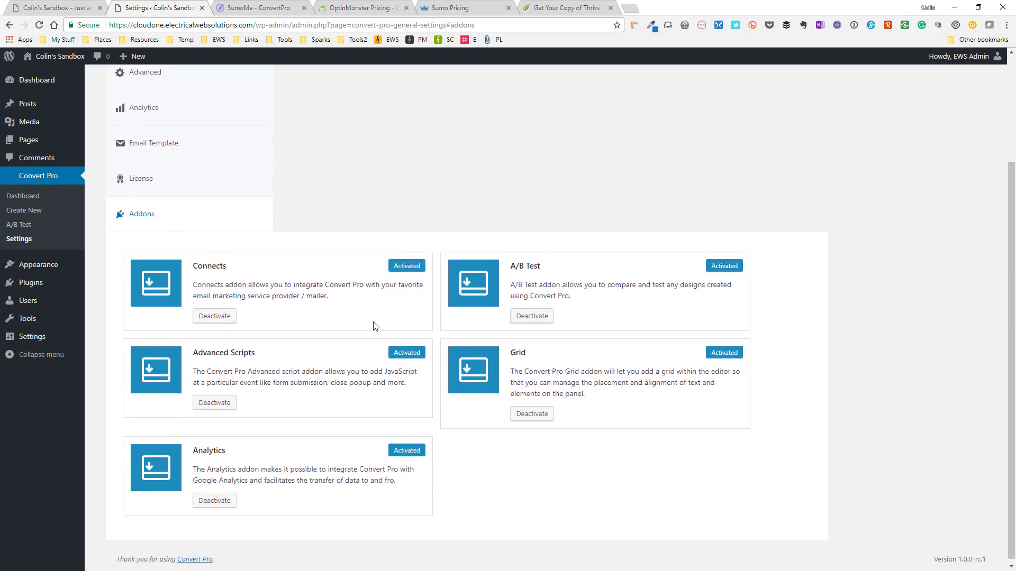
{"action": "scroll", "coordinate": [379, 327], "scroll_direction": "up", "scroll_amount": 2}
{"action": "scroll", "coordinate": [376, 327], "scroll_direction": "down", "scroll_amount": 2}
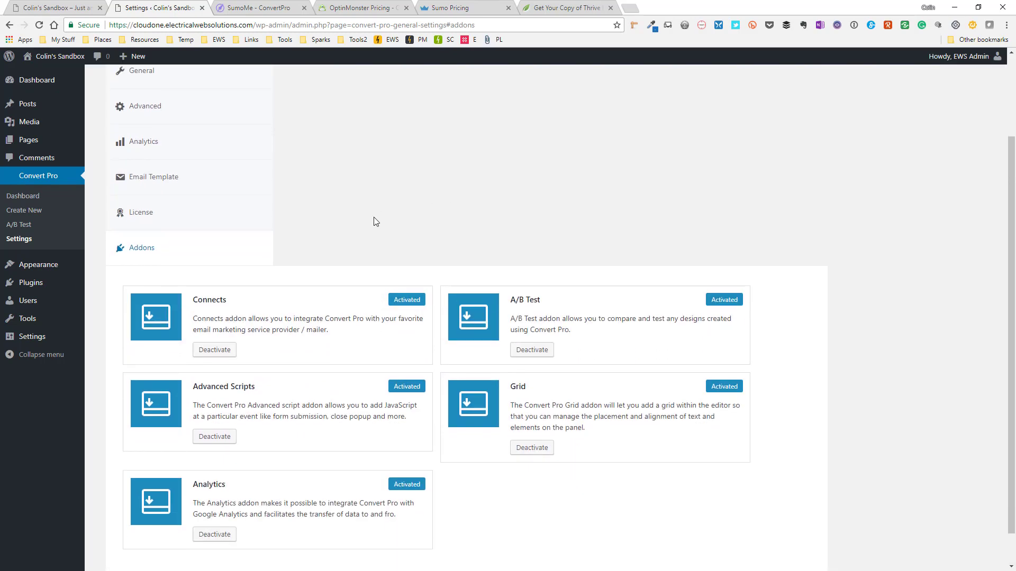
{"action": "scroll", "coordinate": [374, 218], "scroll_direction": "down", "scroll_amount": 1}
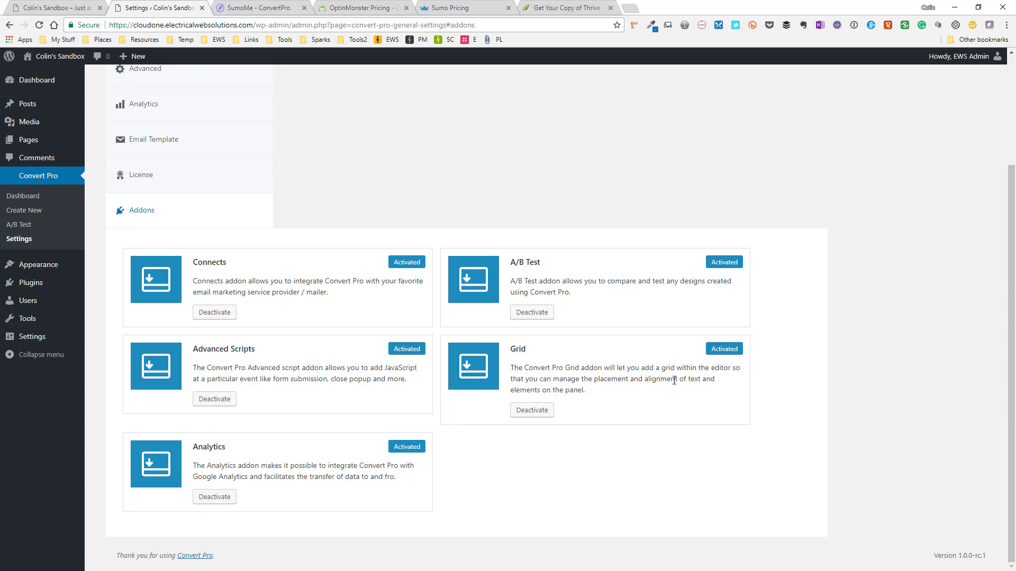
Step: Return to the Convert Pro dashboard, and reload the site's home page to preview its modal popup and dismiss it
{"action": "scroll", "coordinate": [590, 208], "scroll_direction": "up", "scroll_amount": 3}
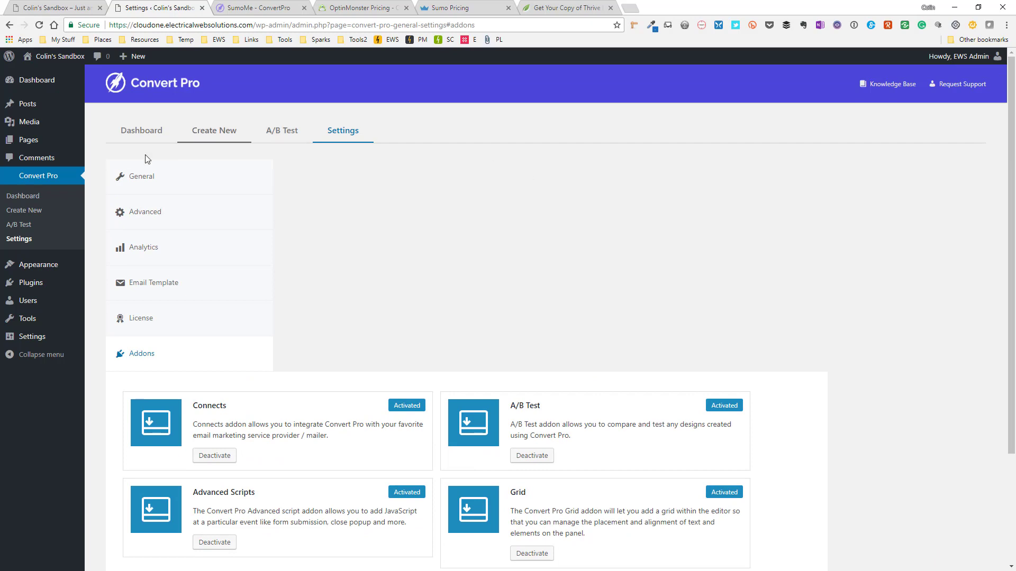
{"action": "left_click", "coordinate": [131, 130]}
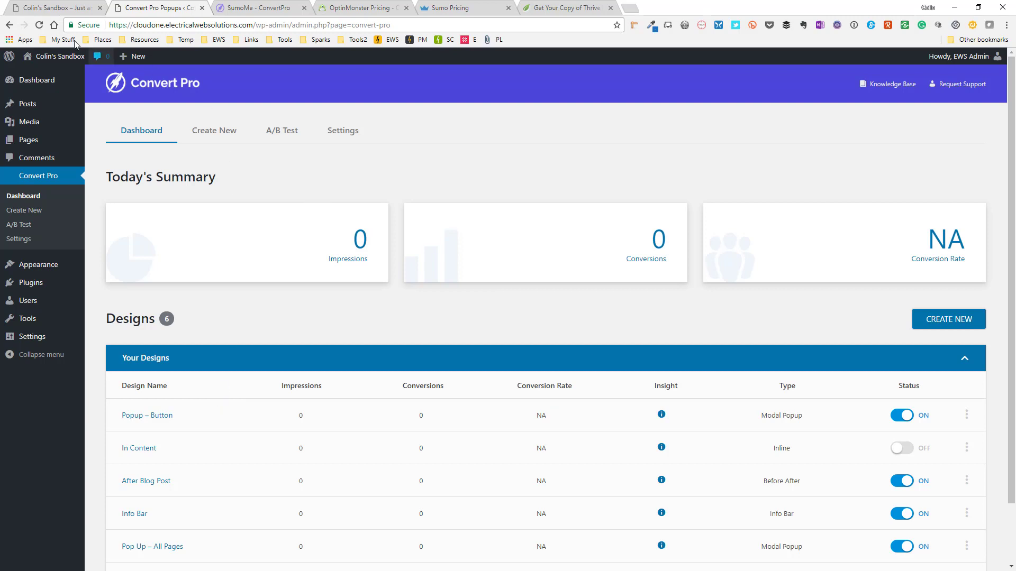
{"action": "left_click", "coordinate": [62, 13]}
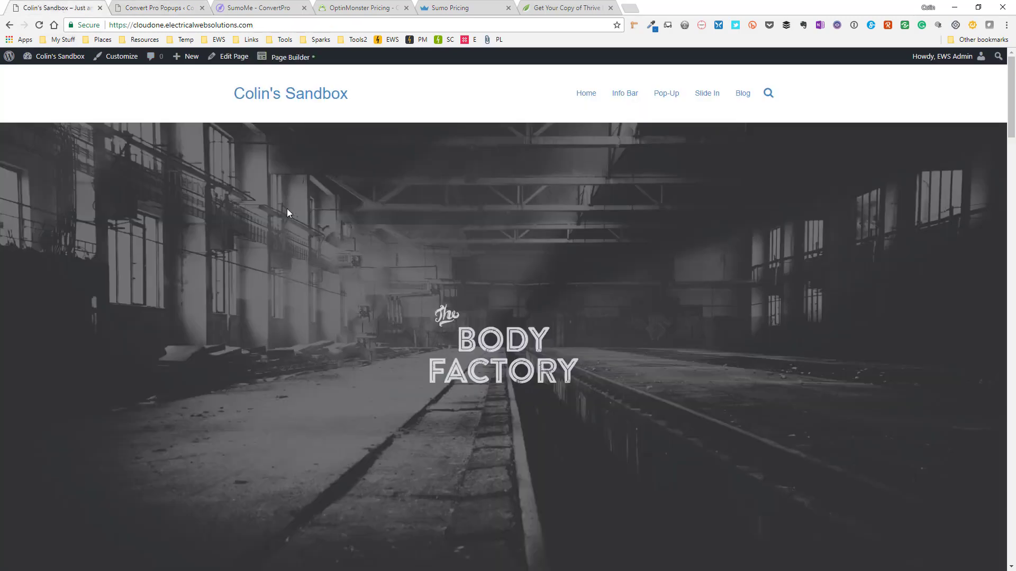
{"action": "key", "text": "F5"}
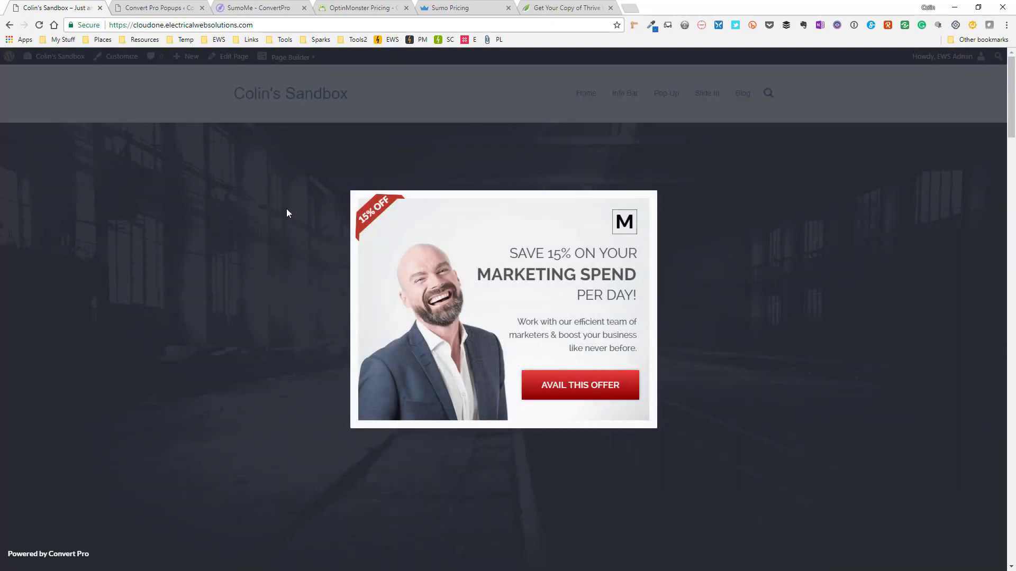
{"action": "left_click", "coordinate": [730, 225]}
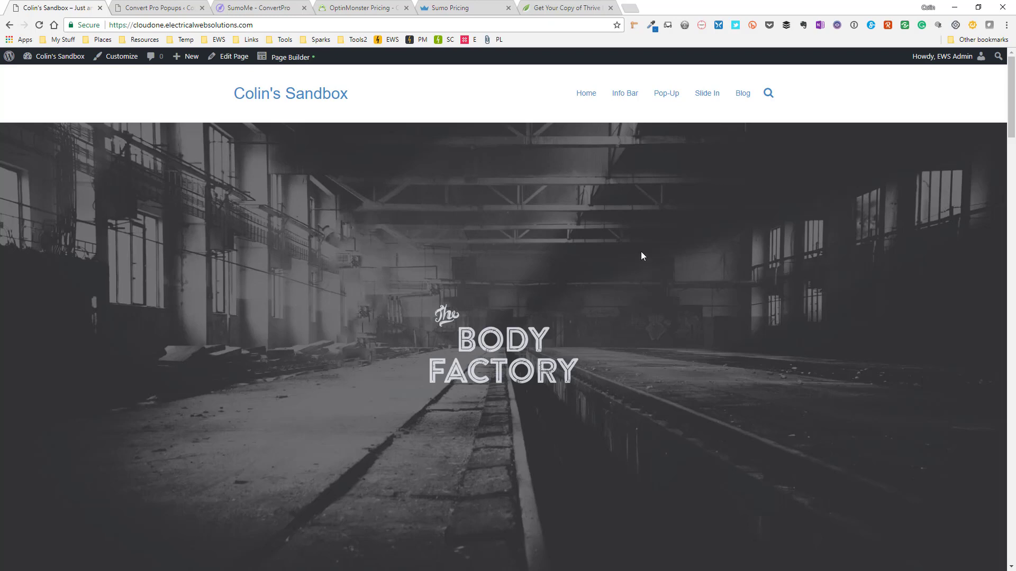
Step: Preview the Info Bar page: dismiss the modal popup, read down until the info bar shows, and close the bar
{"action": "left_click", "coordinate": [629, 101]}
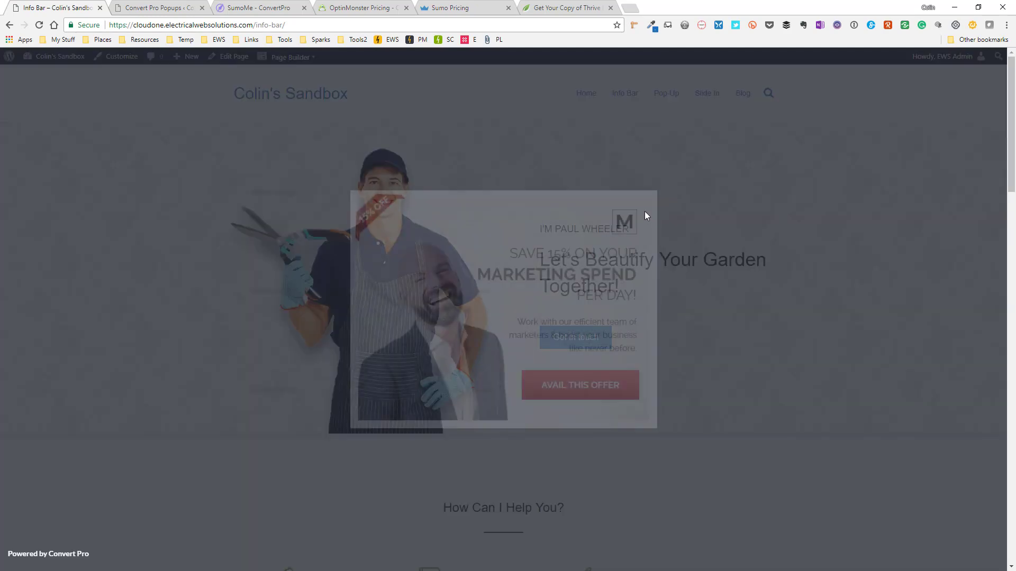
{"action": "left_click", "coordinate": [733, 338]}
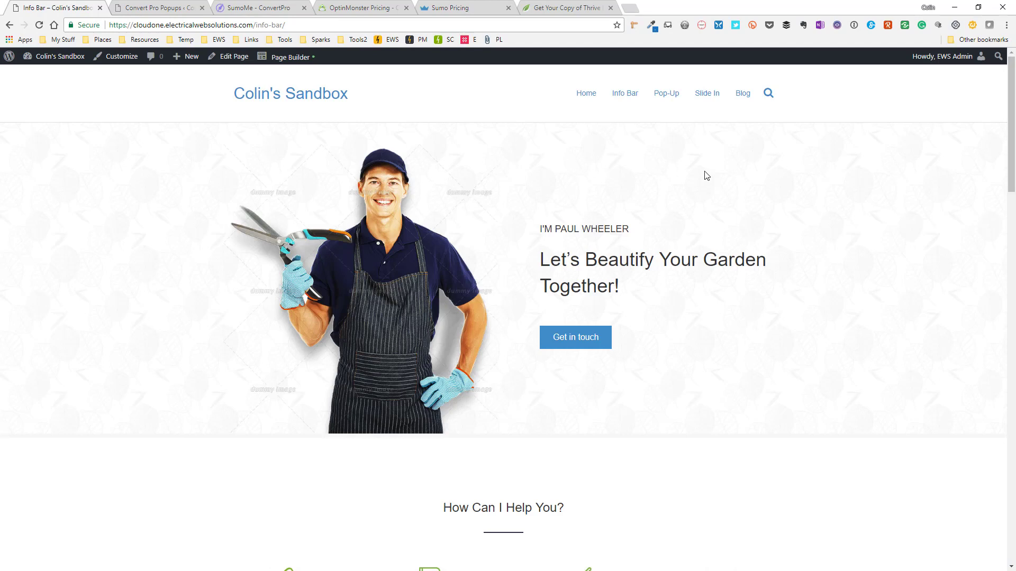
{"action": "scroll", "coordinate": [696, 196], "scroll_direction": "down", "scroll_amount": 6}
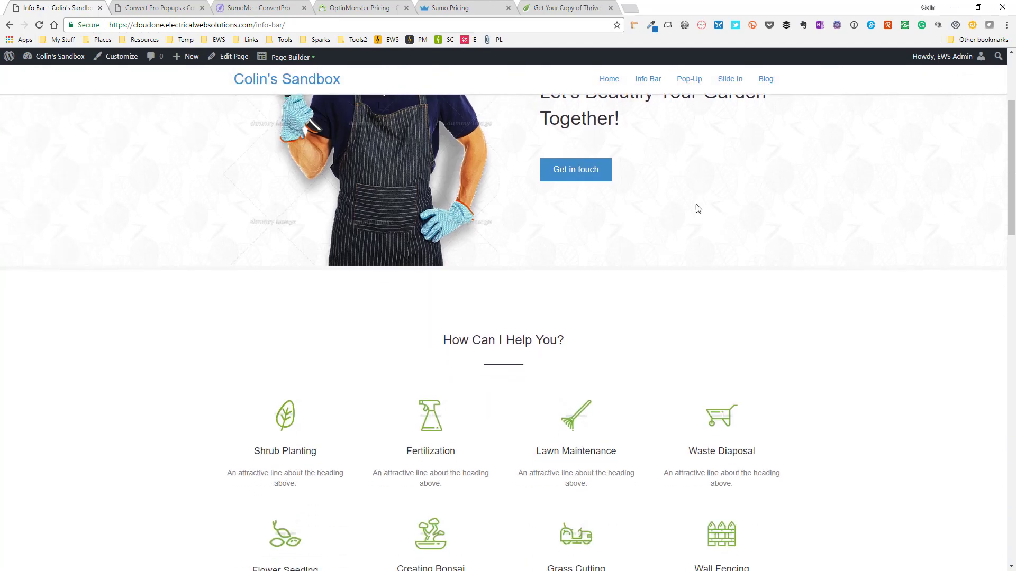
{"action": "scroll", "coordinate": [703, 226], "scroll_direction": "down", "scroll_amount": 8}
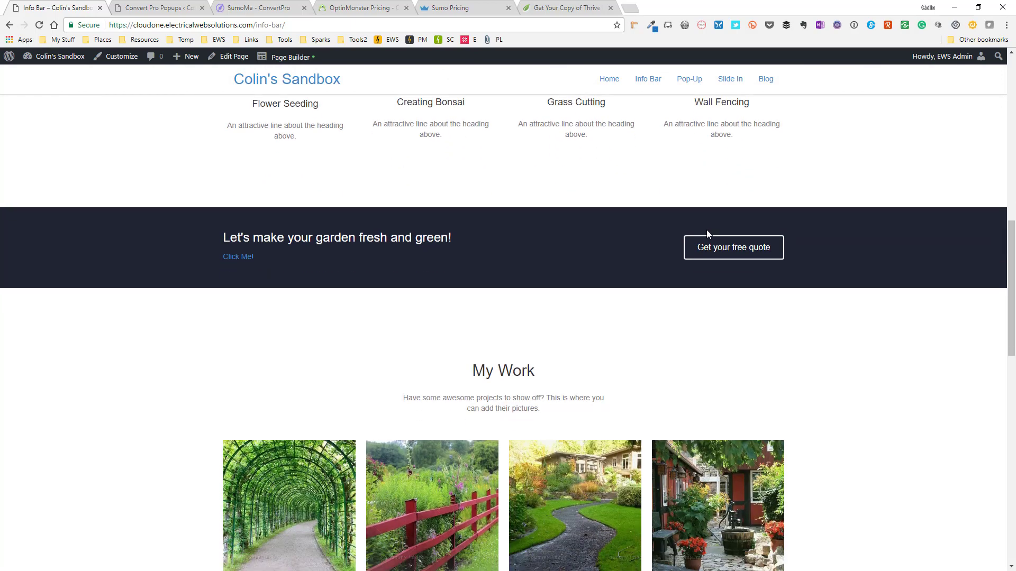
{"action": "scroll", "coordinate": [709, 235], "scroll_direction": "down", "scroll_amount": 1}
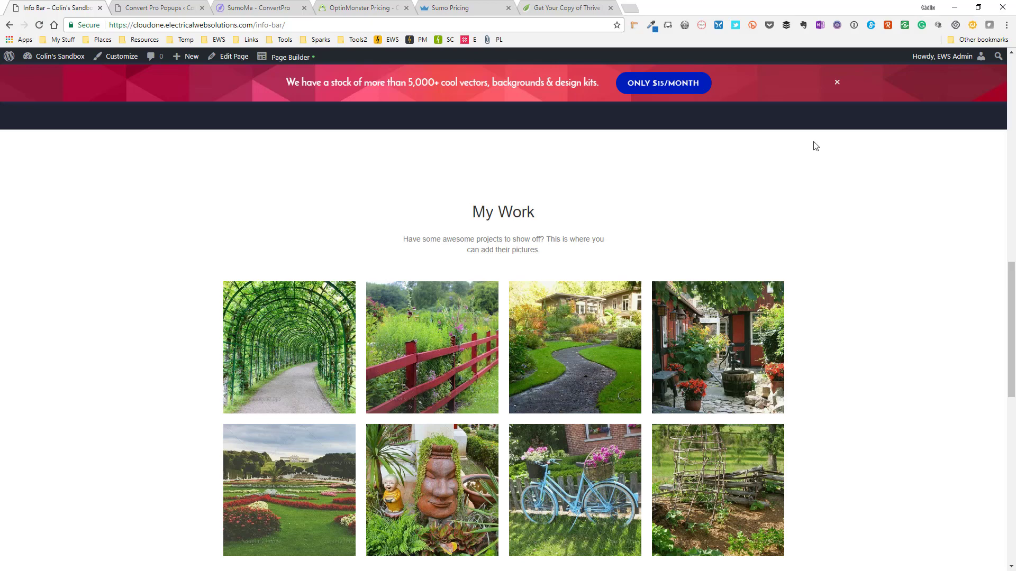
{"action": "left_click", "coordinate": [838, 86]}
{"action": "scroll", "coordinate": [804, 175], "scroll_direction": "up", "scroll_amount": 5}
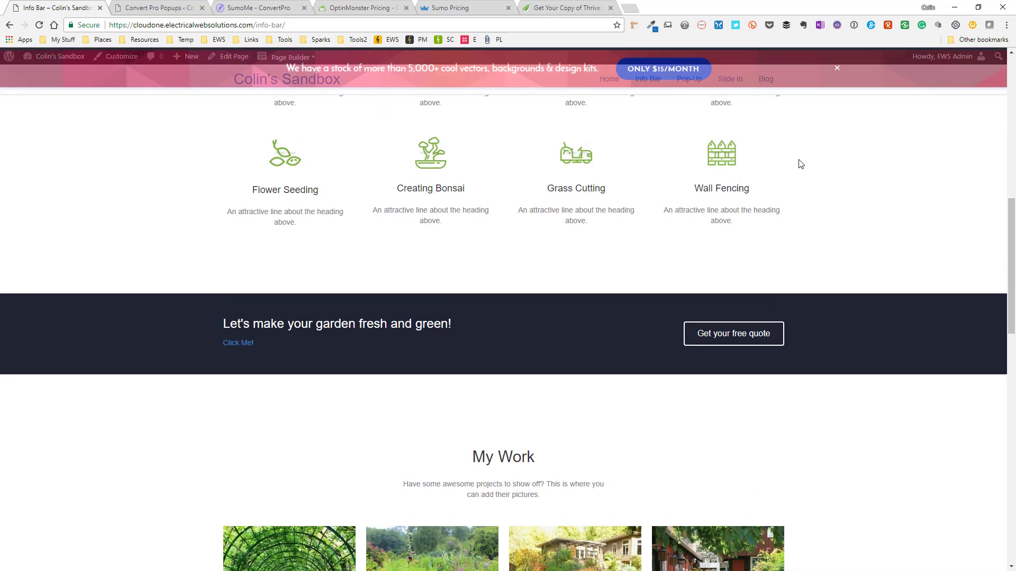
{"action": "scroll", "coordinate": [743, 158], "scroll_direction": "up", "scroll_amount": 5}
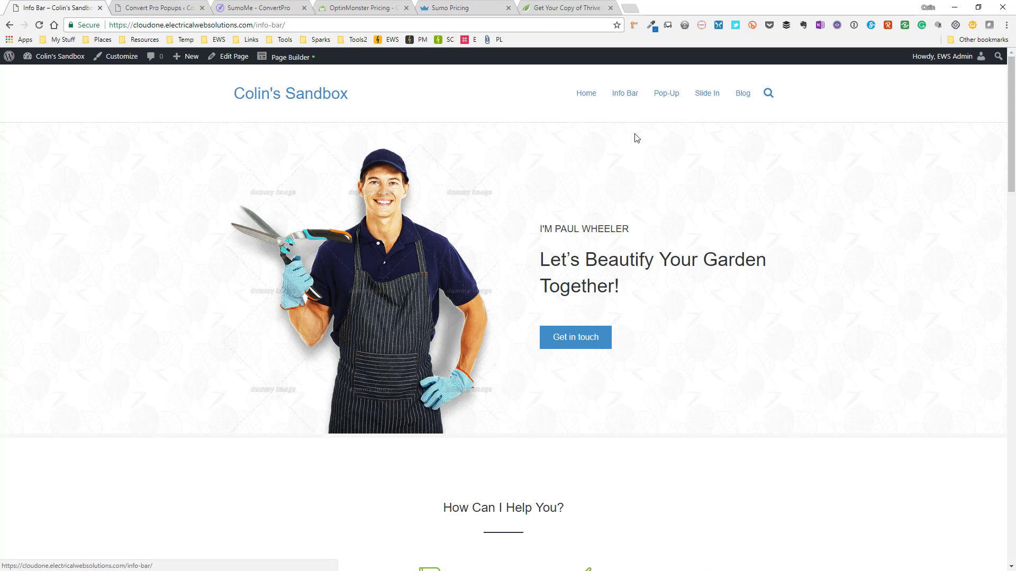
Step: Preview the modal popup on the Pop-Up page and the scroll-triggered slide-in on the Slide In page, dismissing each modal popup
{"action": "left_click", "coordinate": [666, 97]}
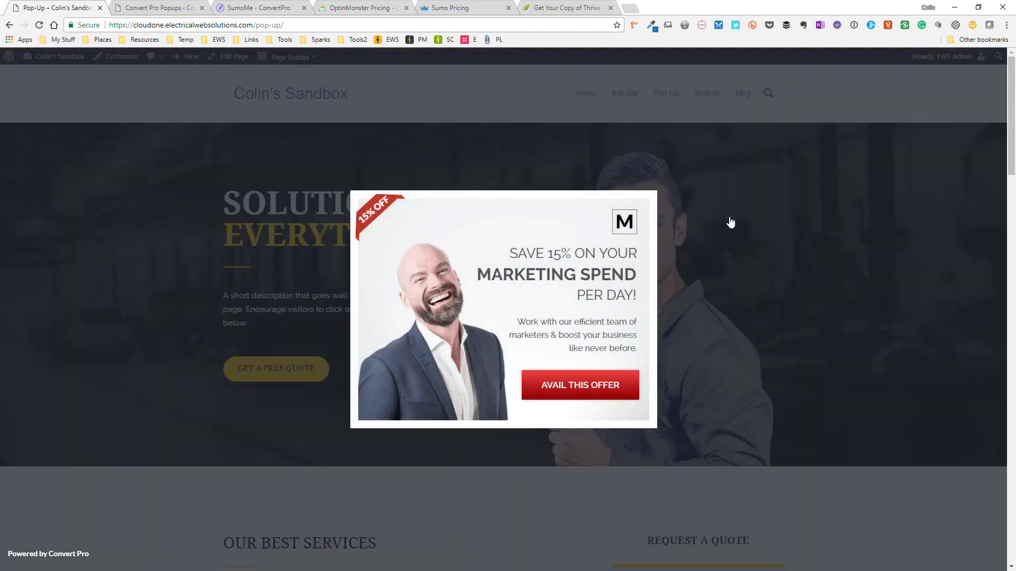
{"action": "left_click", "coordinate": [730, 222]}
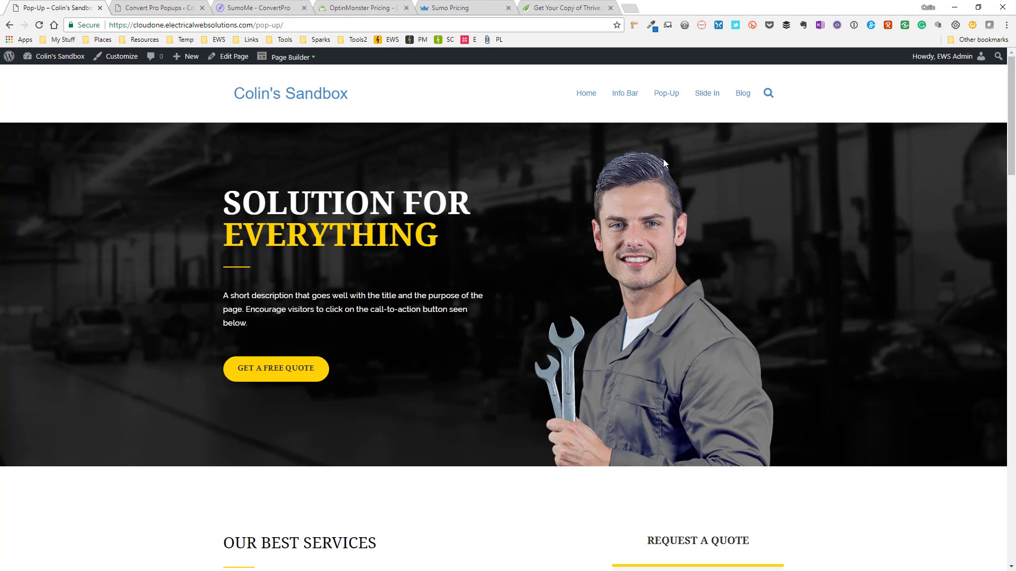
{"action": "left_click", "coordinate": [710, 97]}
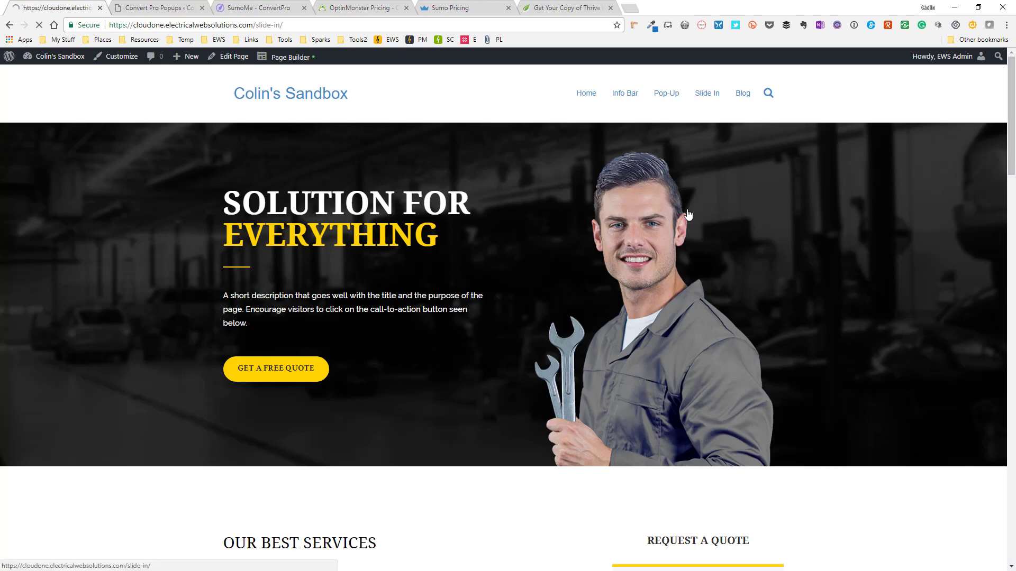
{"action": "scroll", "coordinate": [688, 214], "scroll_direction": "down", "scroll_amount": 8}
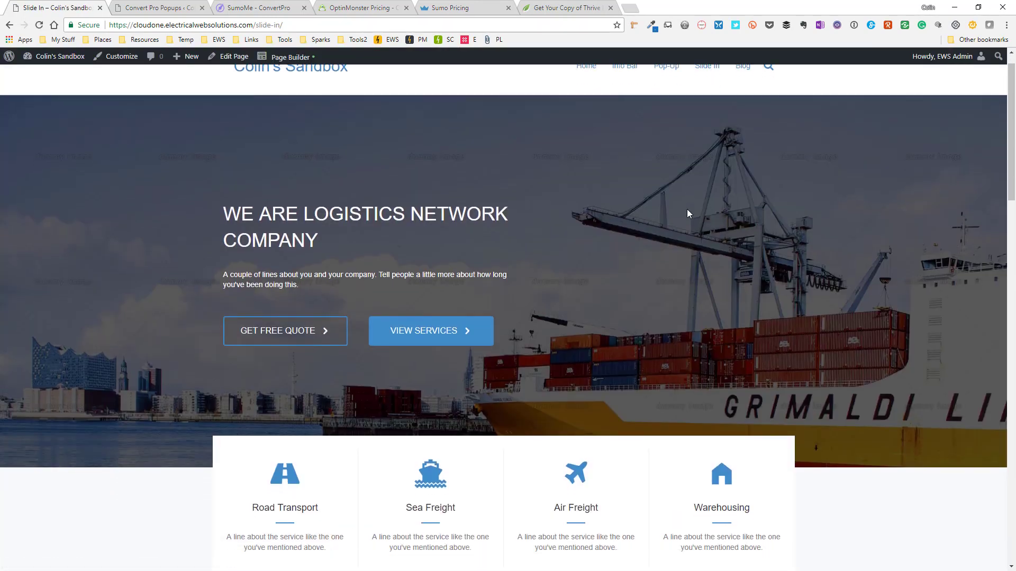
{"action": "scroll", "coordinate": [688, 214], "scroll_direction": "down", "scroll_amount": 3}
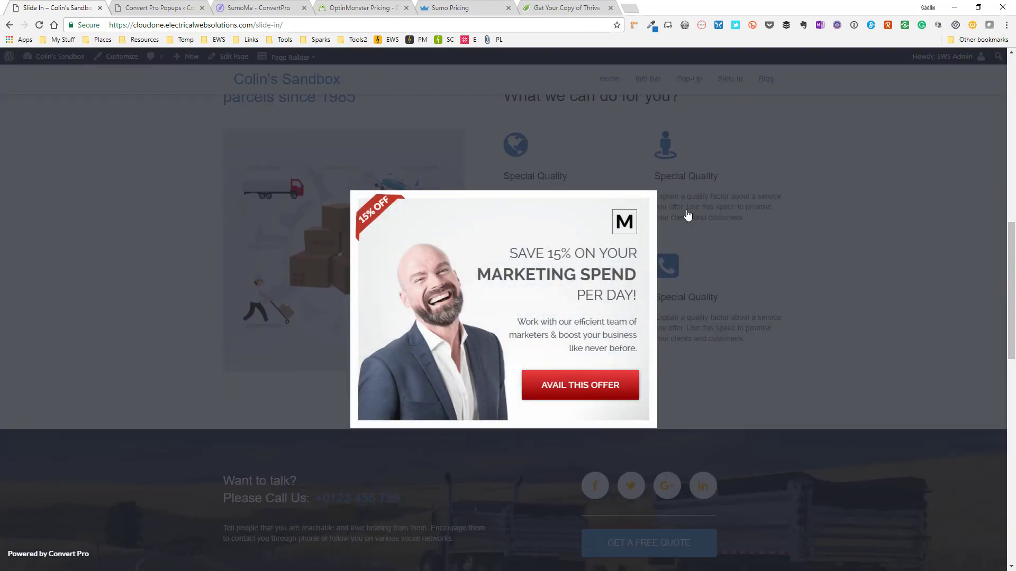
{"action": "left_click", "coordinate": [682, 241]}
{"action": "scroll", "coordinate": [683, 240], "scroll_direction": "down", "scroll_amount": 5}
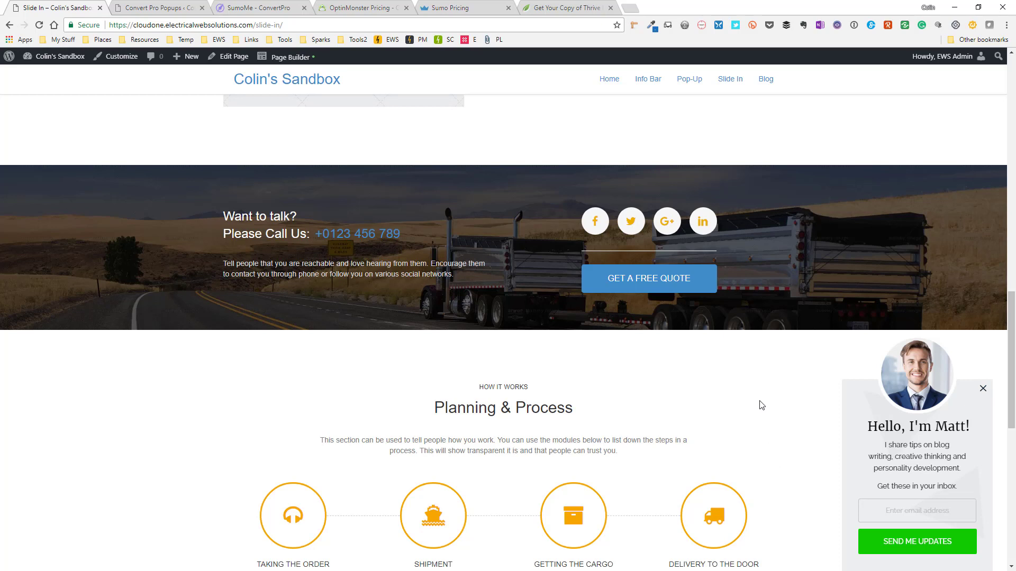
{"action": "scroll", "coordinate": [761, 405], "scroll_direction": "down", "scroll_amount": 1}
{"action": "scroll", "coordinate": [761, 406], "scroll_direction": "up", "scroll_amount": 2}
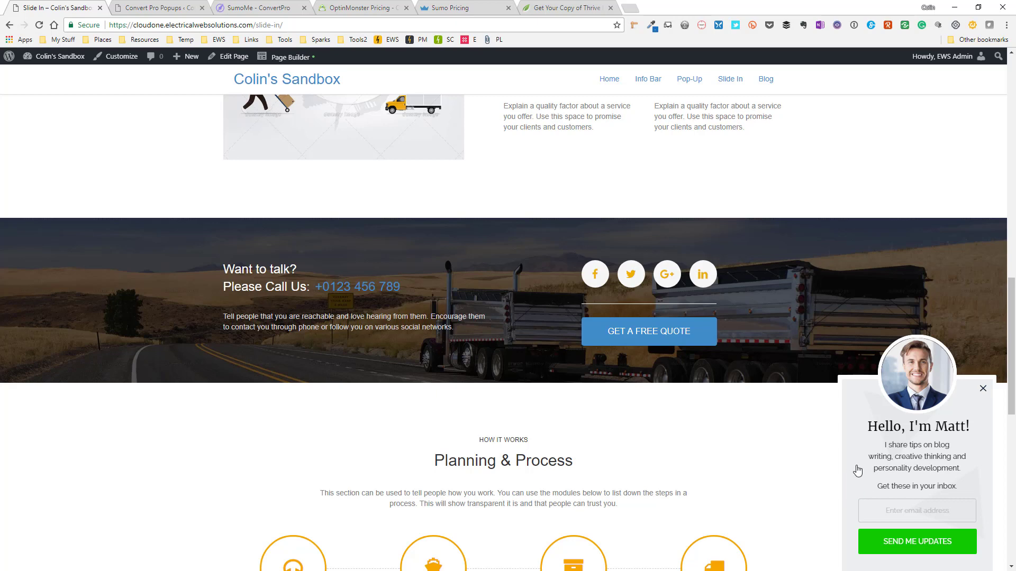
{"action": "scroll", "coordinate": [715, 423], "scroll_direction": "up", "scroll_amount": 7}
{"action": "scroll", "coordinate": [714, 424], "scroll_direction": "up", "scroll_amount": 8}
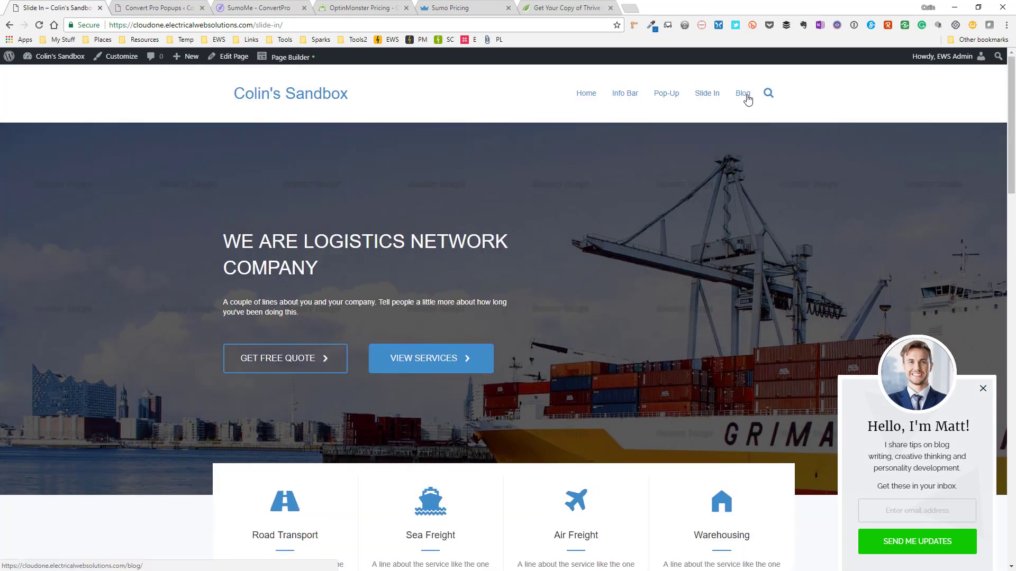
Step: Open the ConvertPro Post from the blog and look through its content
{"action": "left_click", "coordinate": [746, 96]}
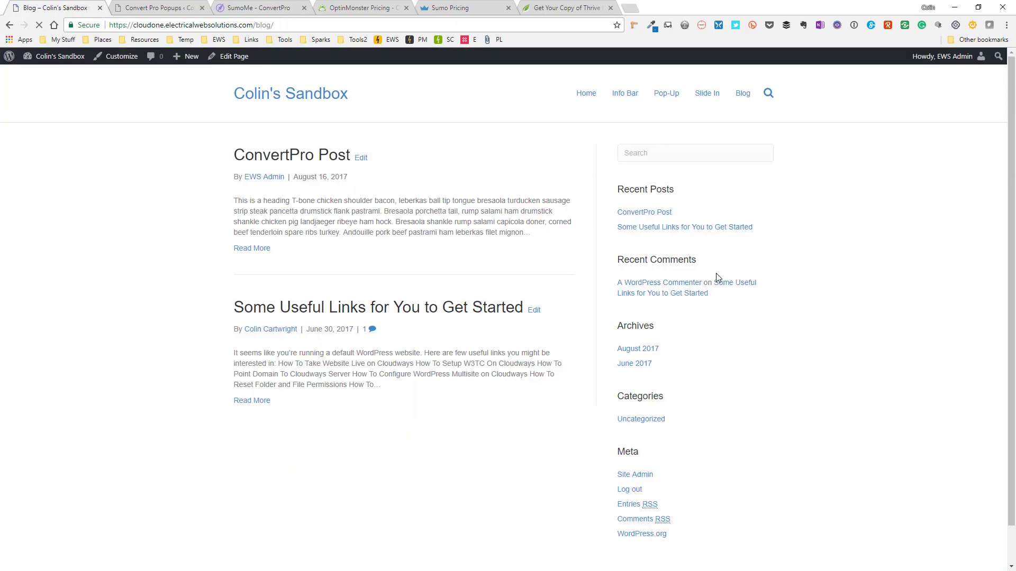
{"action": "left_click", "coordinate": [258, 248]}
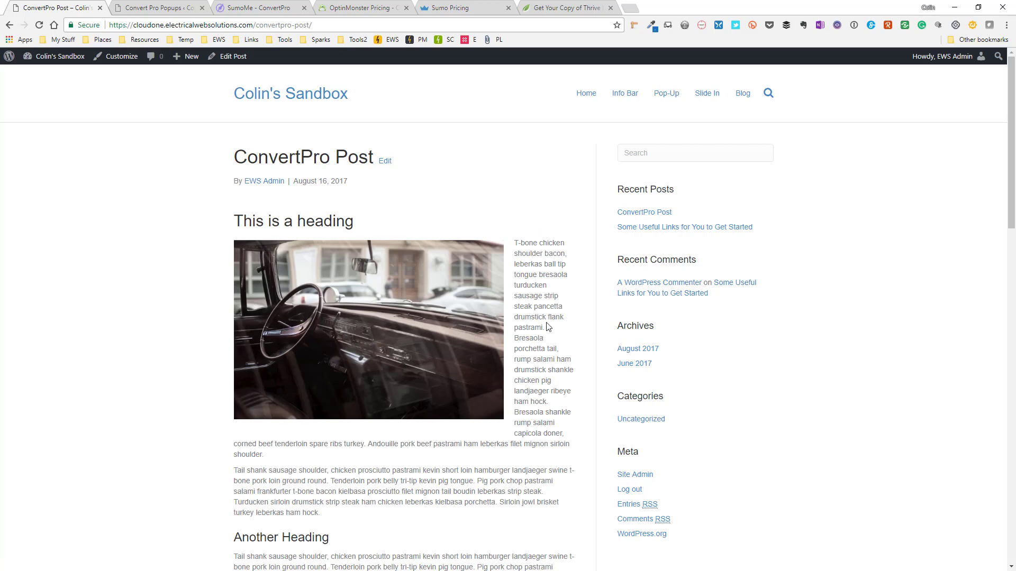
{"action": "scroll", "coordinate": [548, 327], "scroll_direction": "down", "scroll_amount": 15}
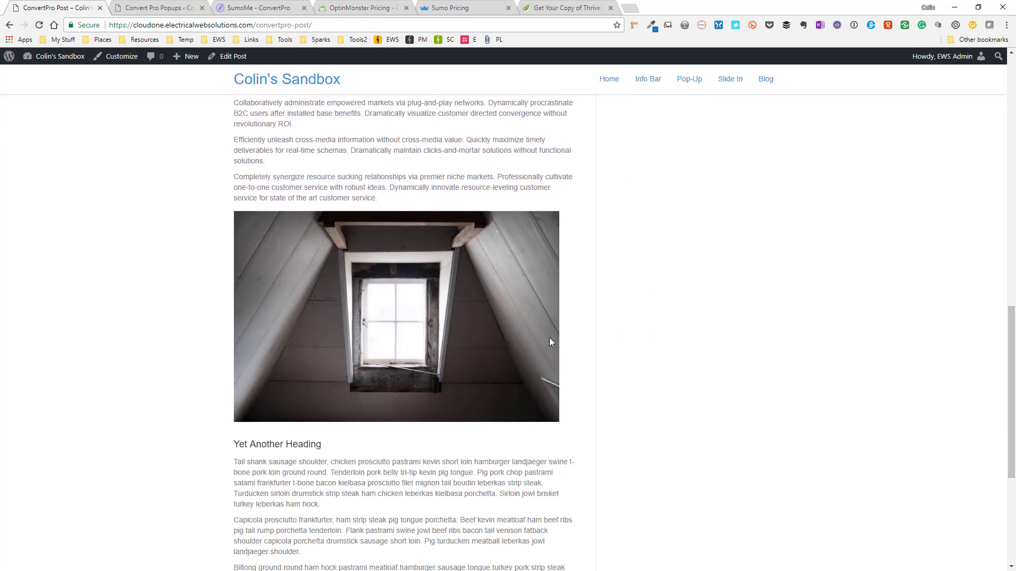
{"action": "scroll", "coordinate": [549, 338], "scroll_direction": "down", "scroll_amount": 5}
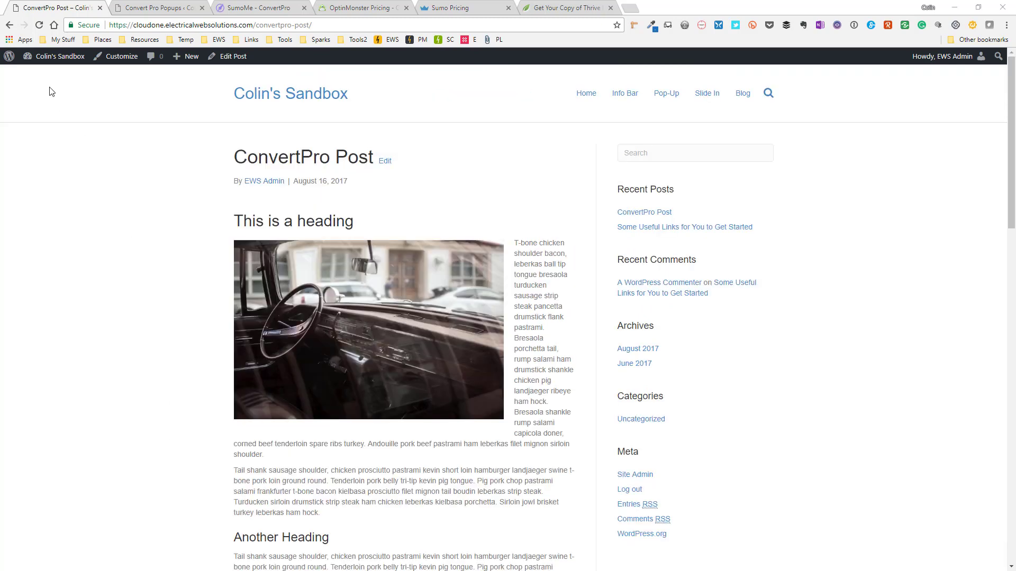
Step: Start a new Modal Popup design in Convert Pro and browse its template gallery
{"action": "left_click", "coordinate": [142, 7]}
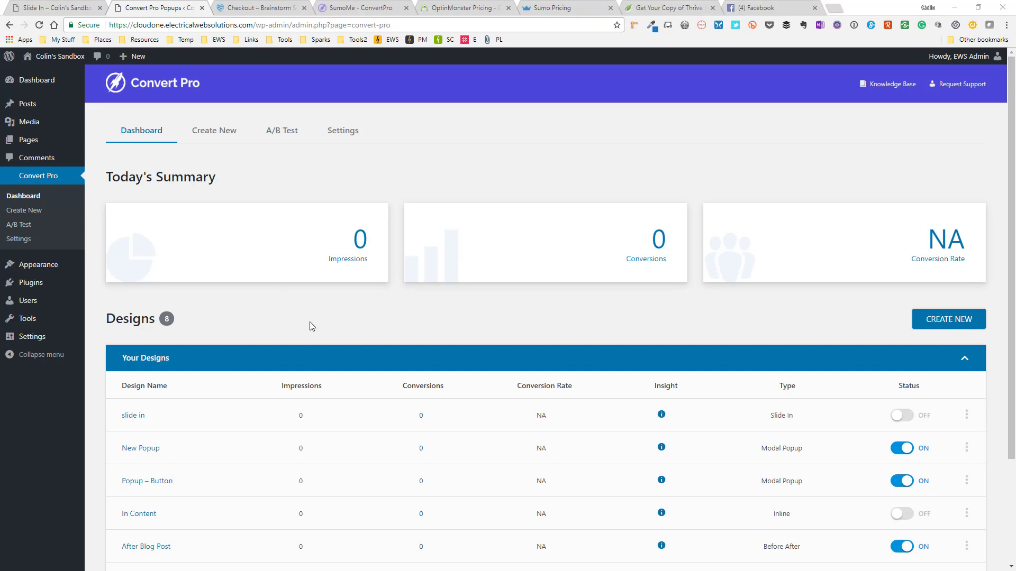
{"action": "left_click", "coordinate": [216, 138]}
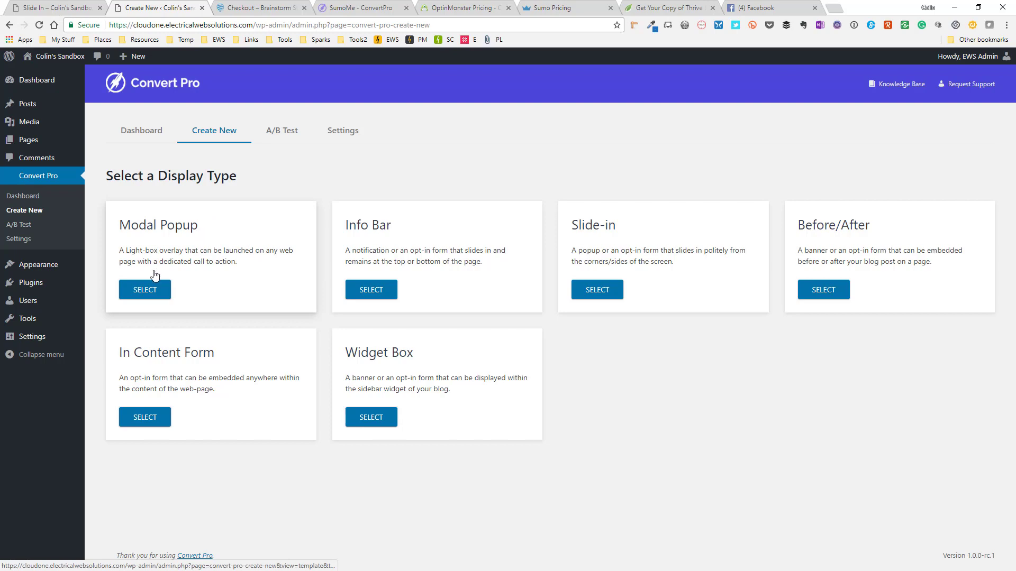
{"action": "left_click", "coordinate": [155, 292]}
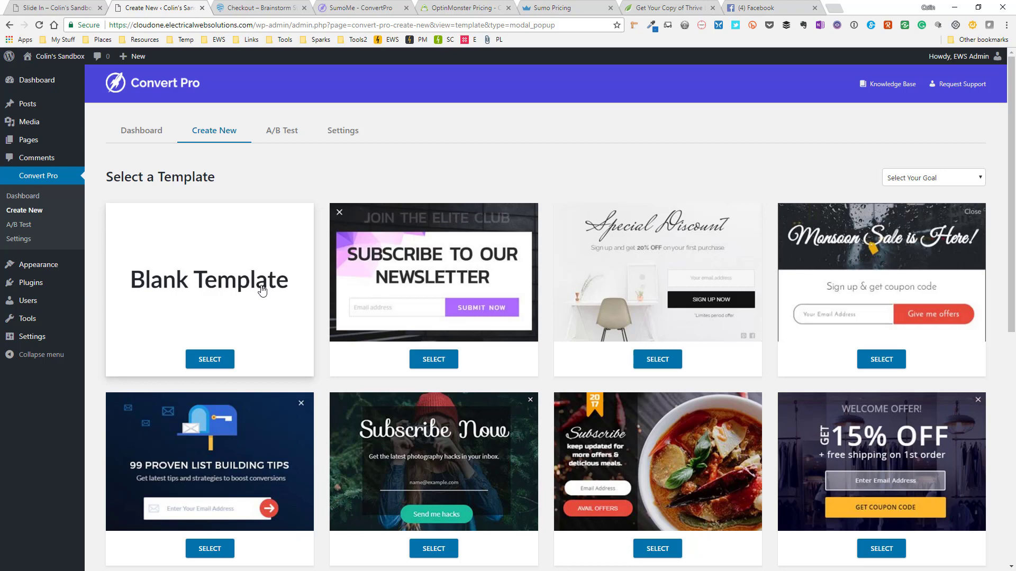
{"action": "scroll", "coordinate": [741, 268], "scroll_direction": "down", "scroll_amount": 3}
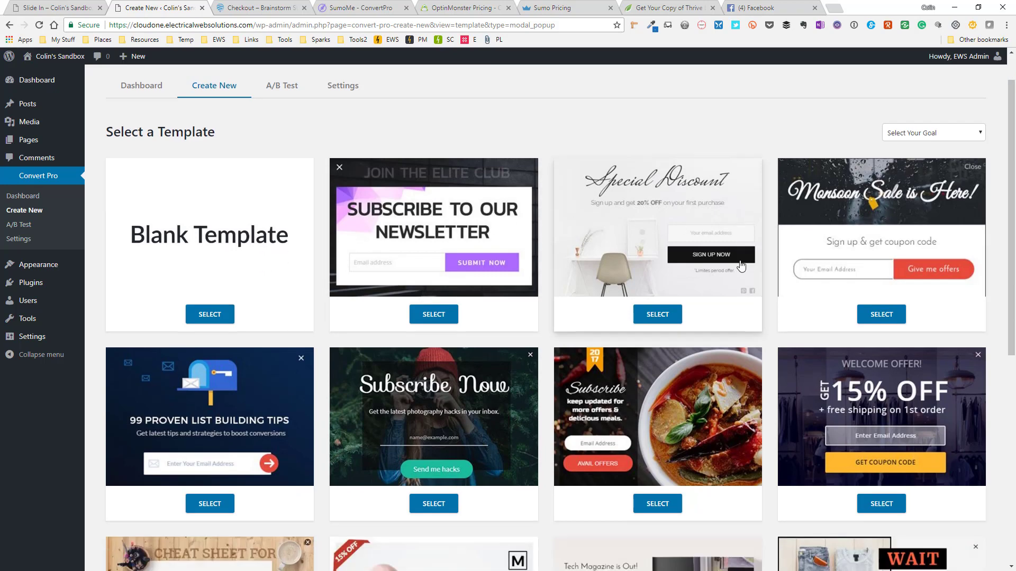
{"action": "scroll", "coordinate": [741, 268], "scroll_direction": "down", "scroll_amount": 5}
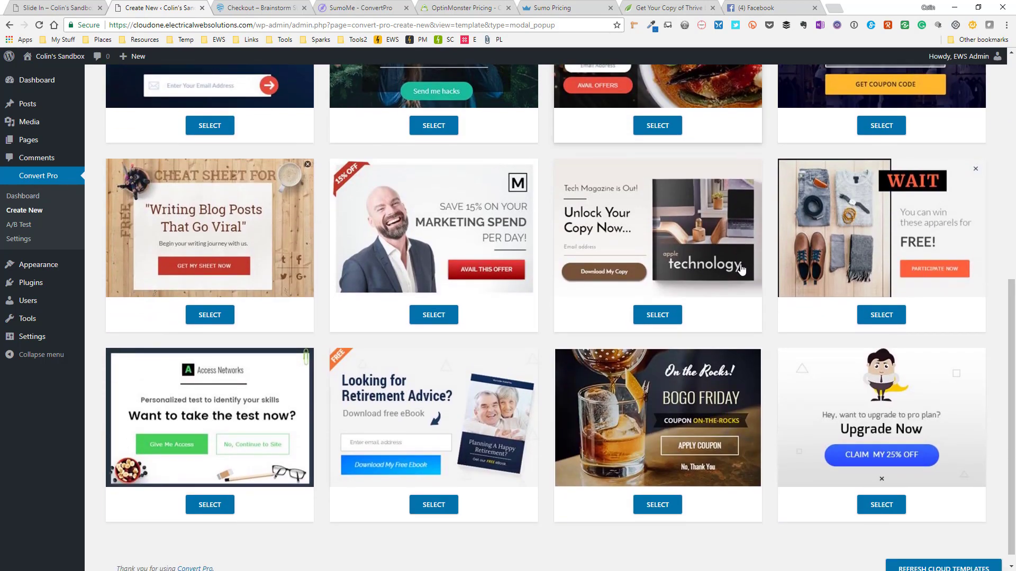
{"action": "scroll", "coordinate": [742, 271], "scroll_direction": "up", "scroll_amount": 4}
{"action": "scroll", "coordinate": [743, 271], "scroll_direction": "down", "scroll_amount": 4}
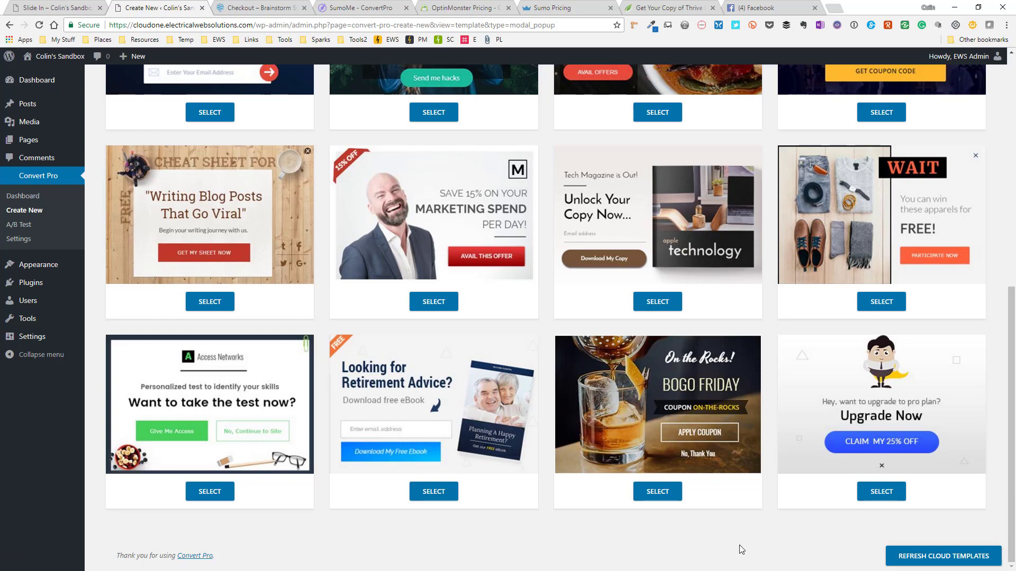
{"action": "scroll", "coordinate": [741, 550], "scroll_direction": "up", "scroll_amount": 8}
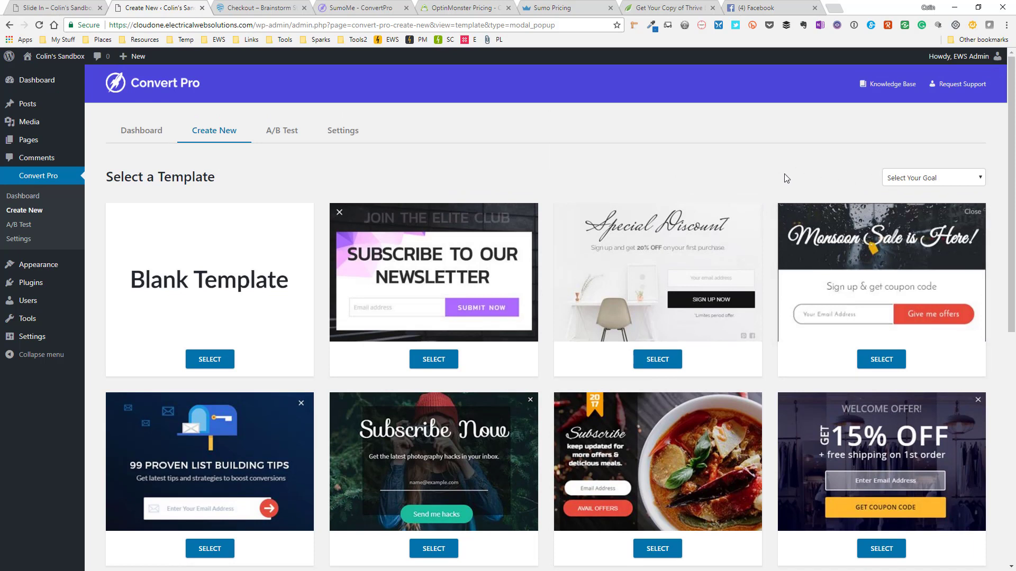
Step: Filter the modal popup templates by the E-book downloads goal and by the Limited time offers goal
{"action": "left_click", "coordinate": [942, 180]}
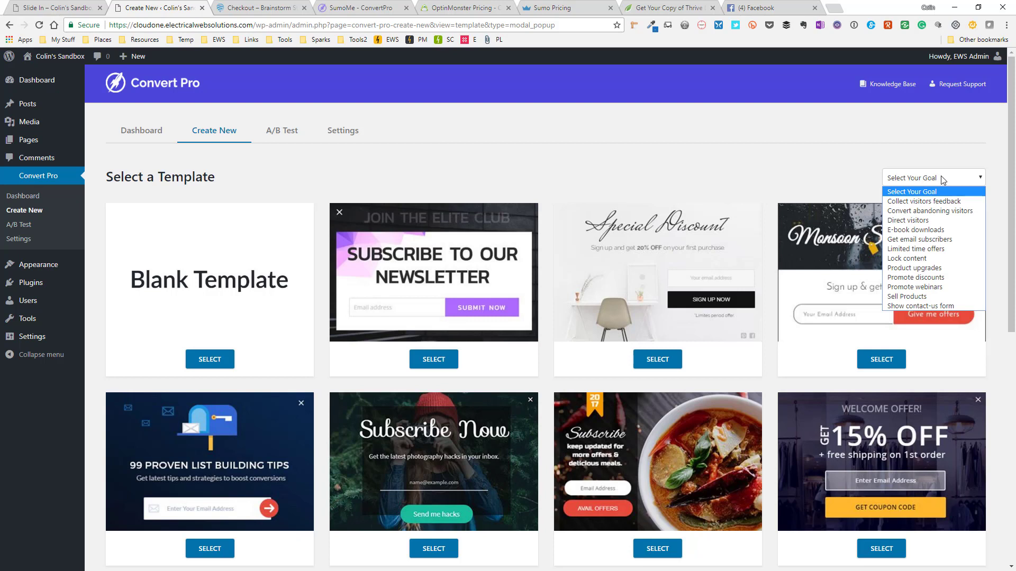
{"action": "left_click", "coordinate": [932, 232]}
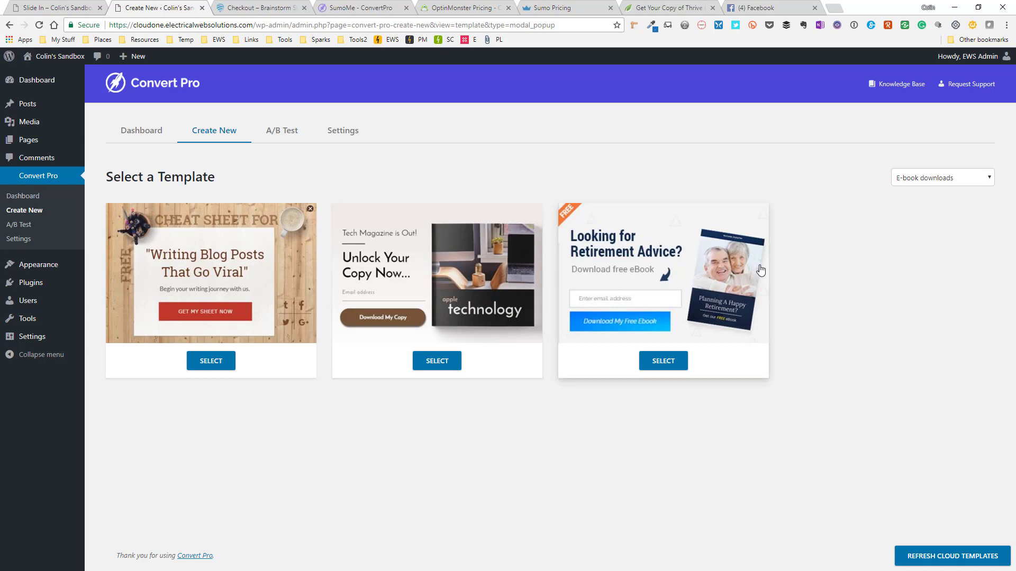
{"action": "left_click", "coordinate": [936, 184]}
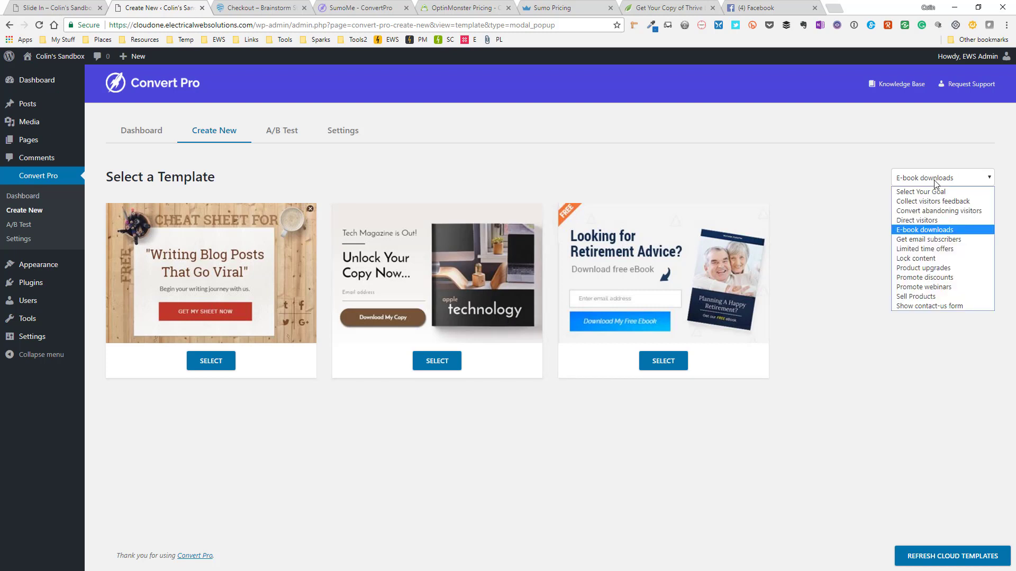
{"action": "left_click", "coordinate": [934, 247]}
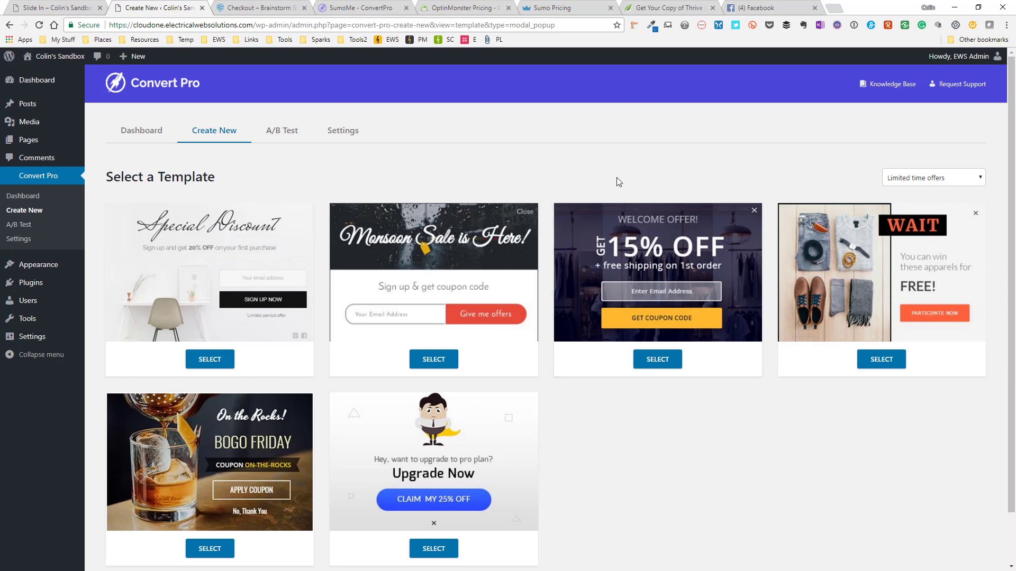
Step: Browse the Info Bar template gallery and the Slide-in template gallery, filtering the slide-in templates by the Product upgrades goal
{"action": "left_click", "coordinate": [209, 137]}
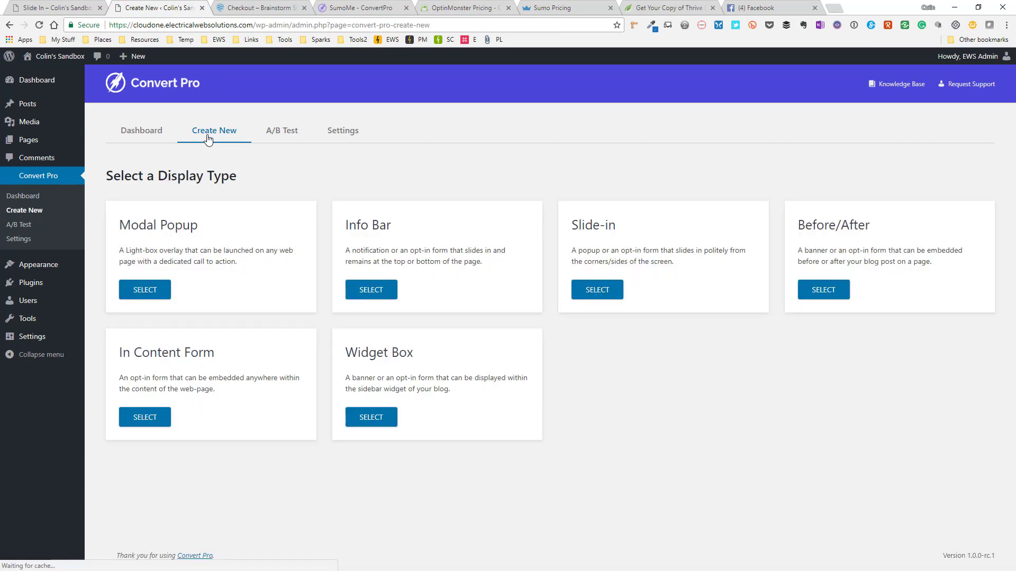
{"action": "left_click", "coordinate": [421, 237]}
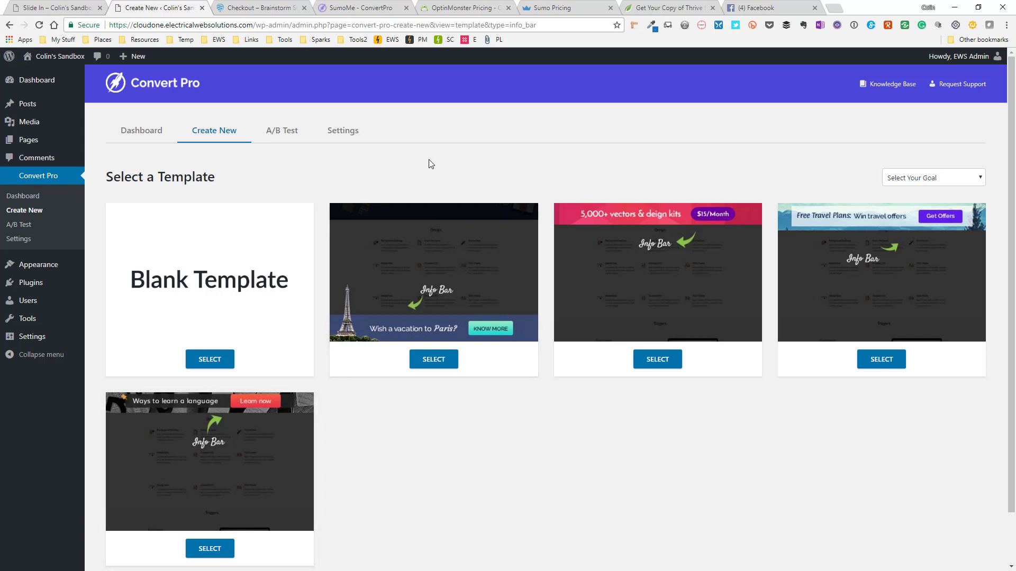
{"action": "left_click", "coordinate": [225, 138]}
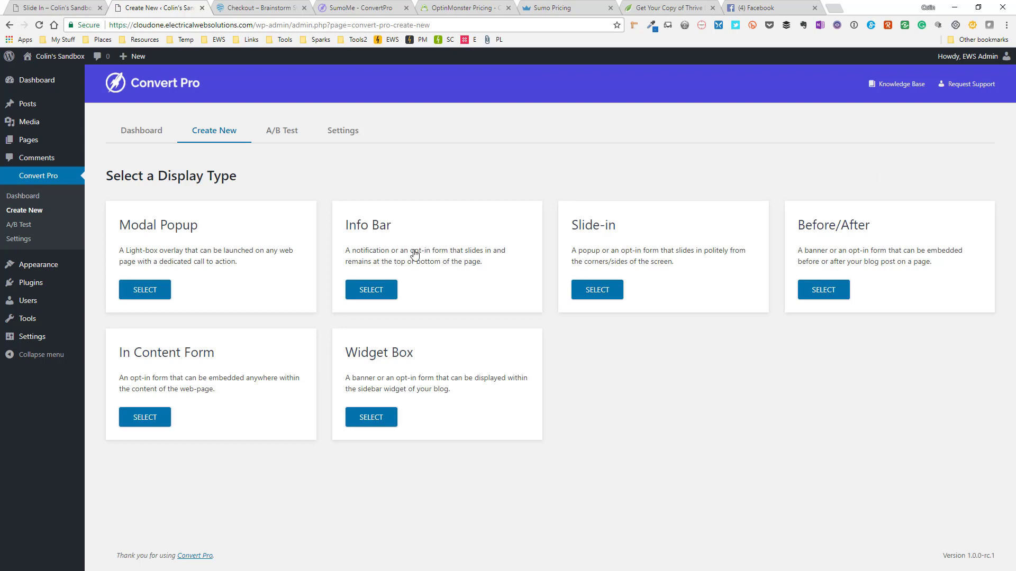
{"action": "left_click", "coordinate": [607, 232]}
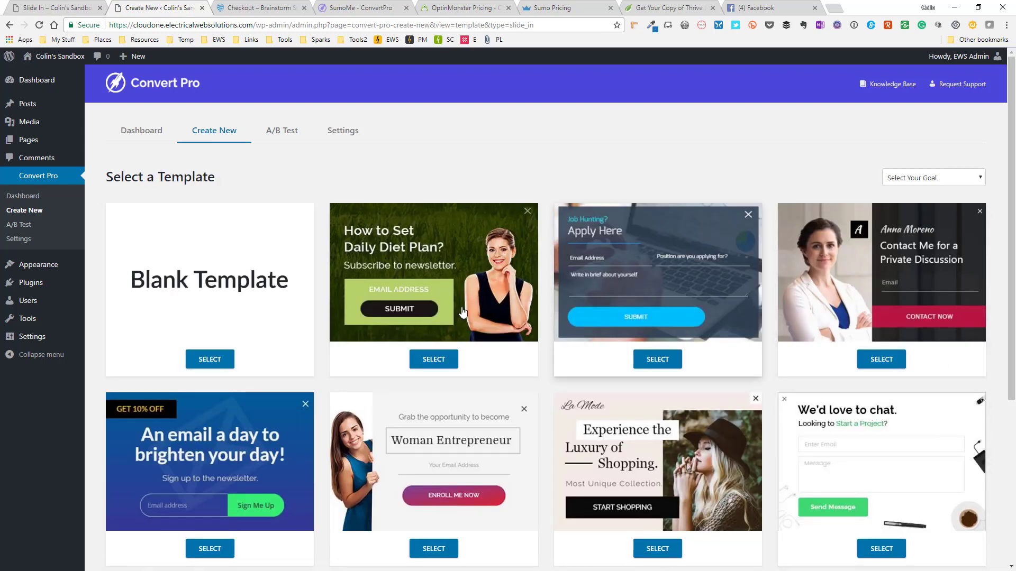
{"action": "scroll", "coordinate": [551, 289], "scroll_direction": "down", "scroll_amount": 5}
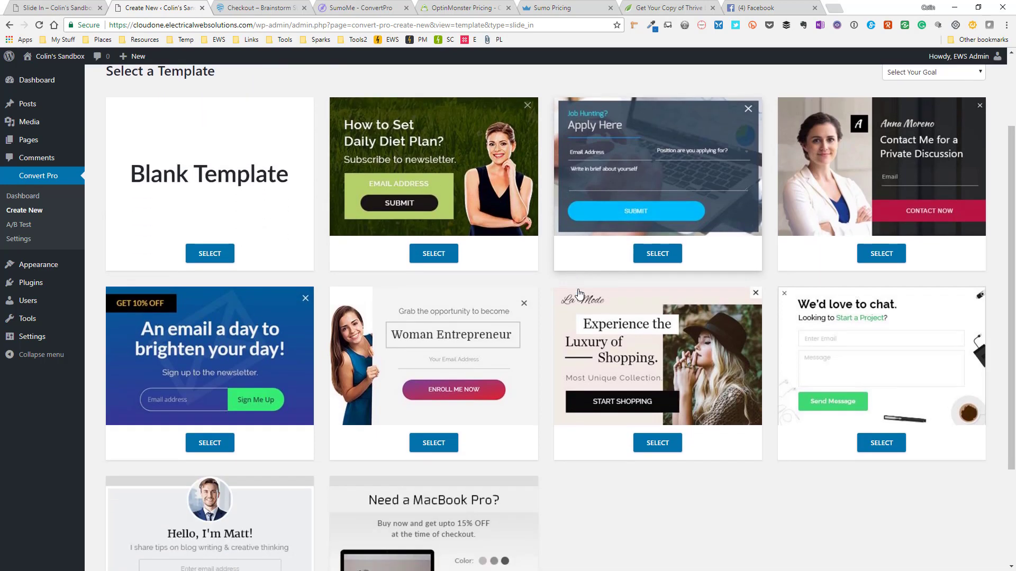
{"action": "scroll", "coordinate": [579, 294], "scroll_direction": "up", "scroll_amount": 5}
{"action": "left_click", "coordinate": [915, 180]}
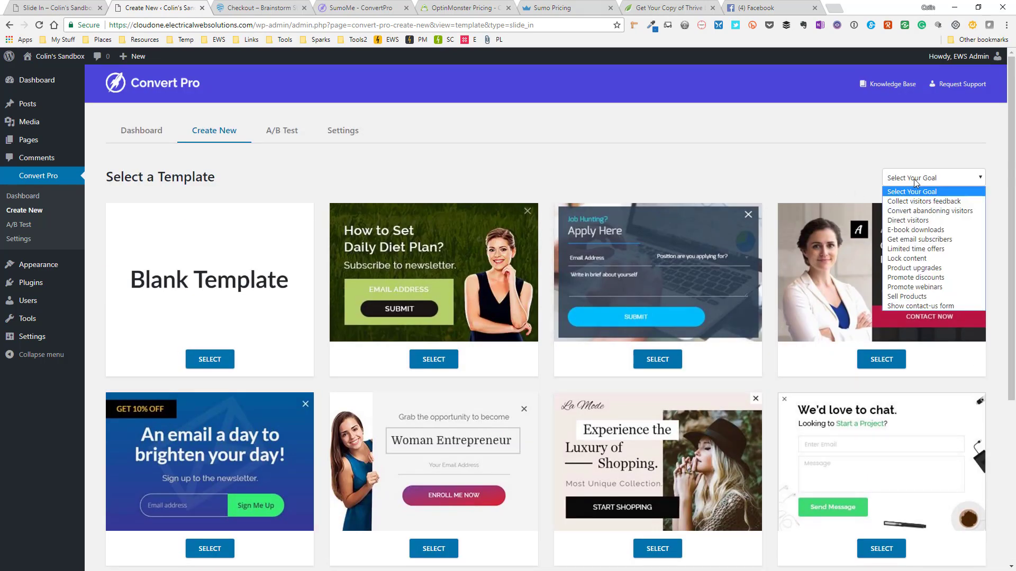
{"action": "left_click", "coordinate": [916, 268]}
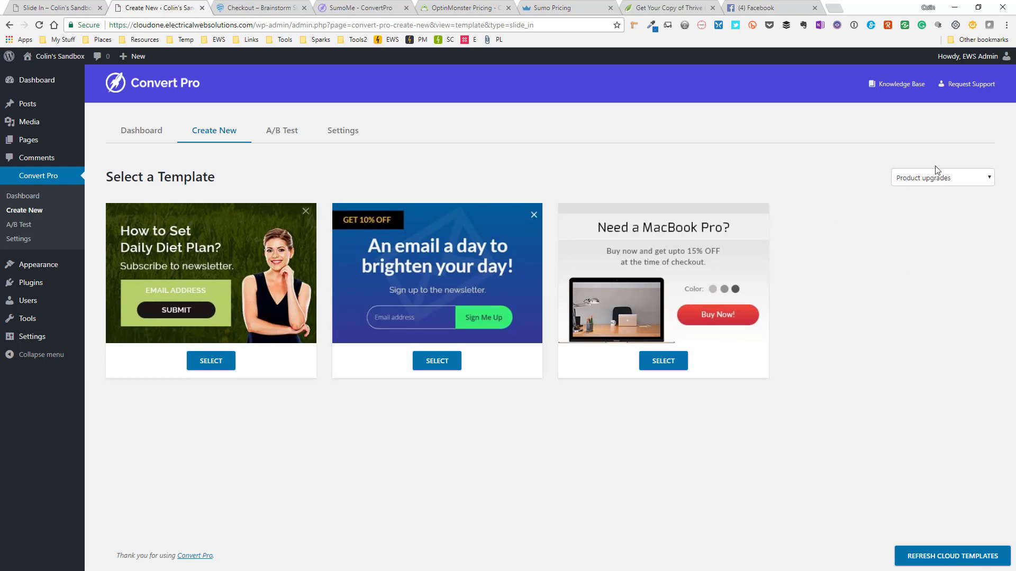
Step: Browse the template galleries for the Before/After and In Content Form display types
{"action": "left_click", "coordinate": [215, 139]}
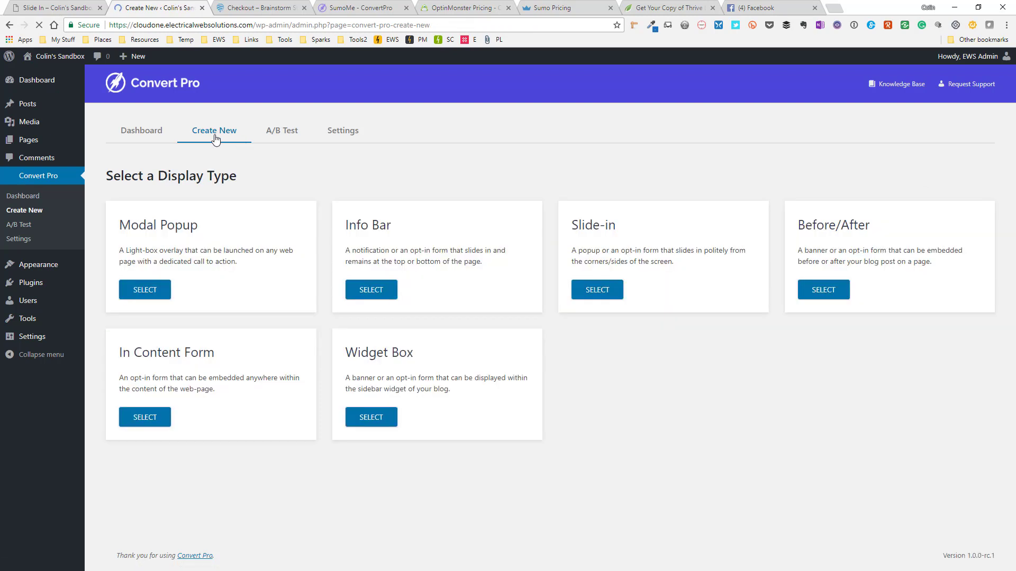
{"action": "left_click", "coordinate": [829, 228]}
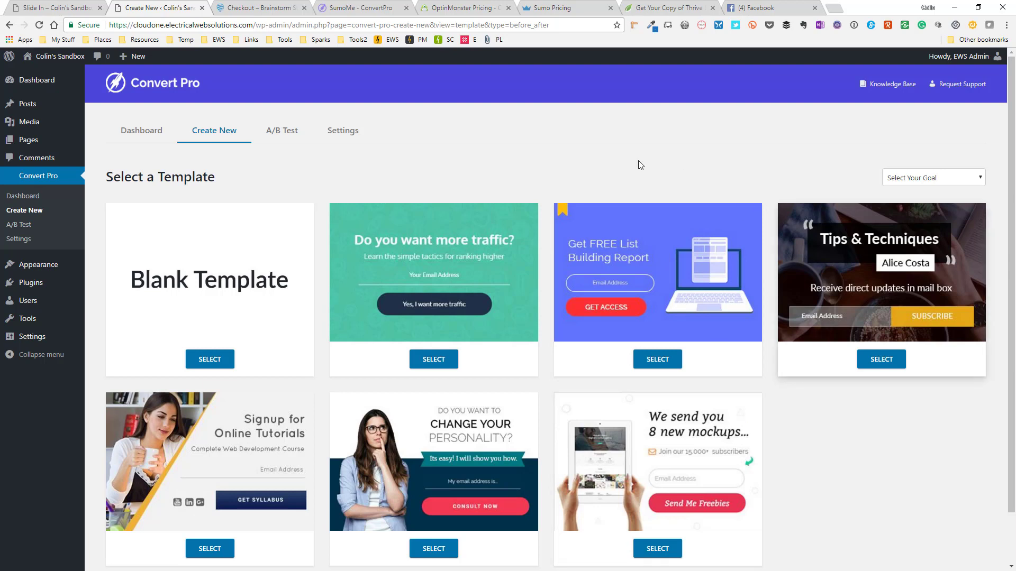
{"action": "left_click", "coordinate": [223, 135]}
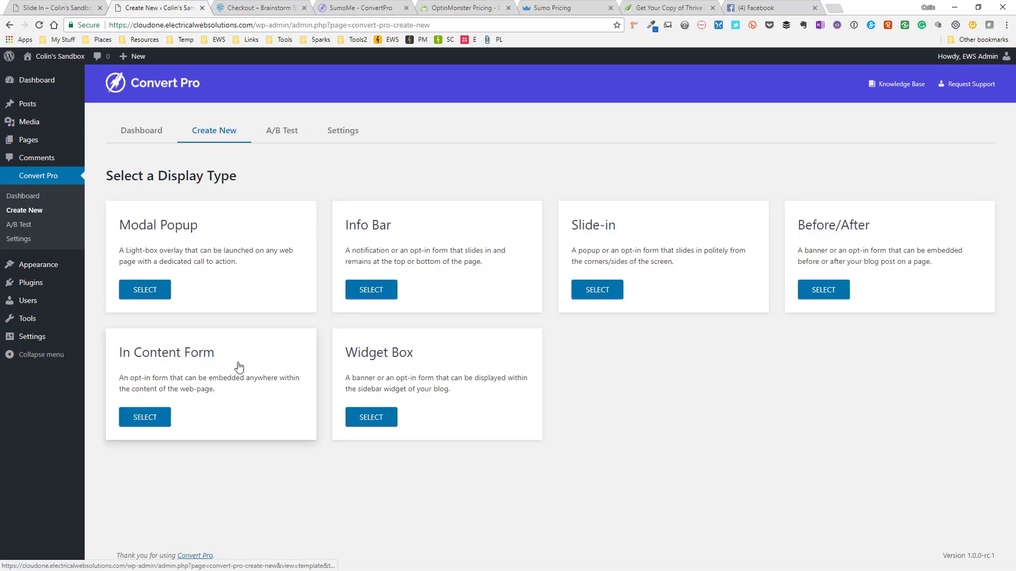
{"action": "left_click", "coordinate": [238, 367]}
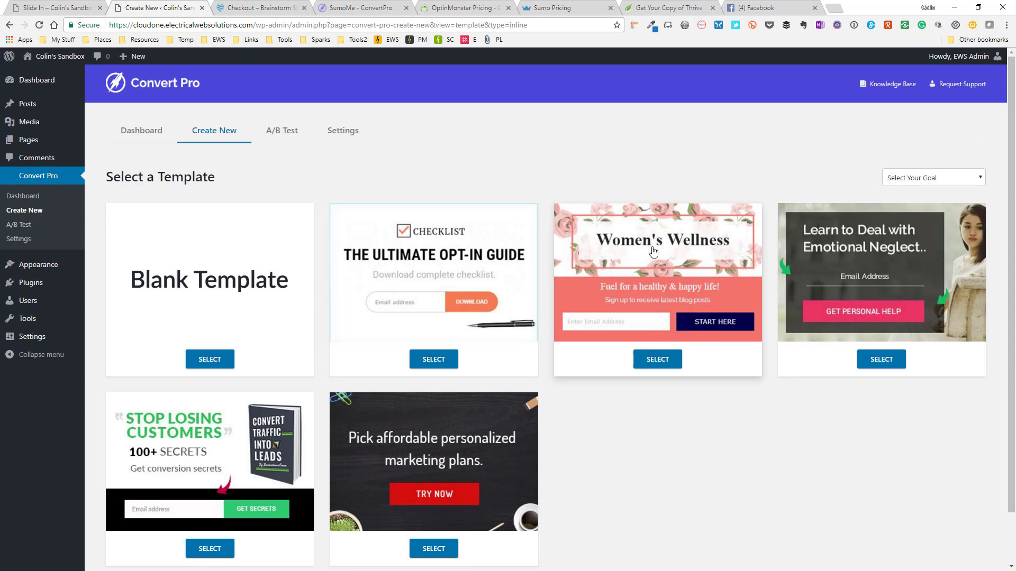
Step: Look through the Widget Box template gallery and refresh the cloud templates
{"action": "left_click", "coordinate": [201, 138]}
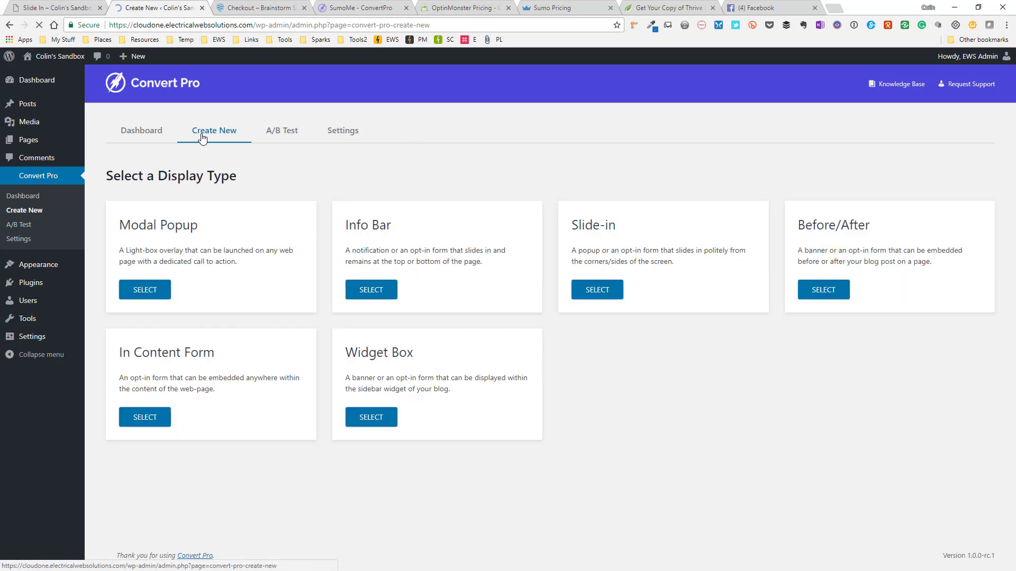
{"action": "left_click", "coordinate": [469, 378]}
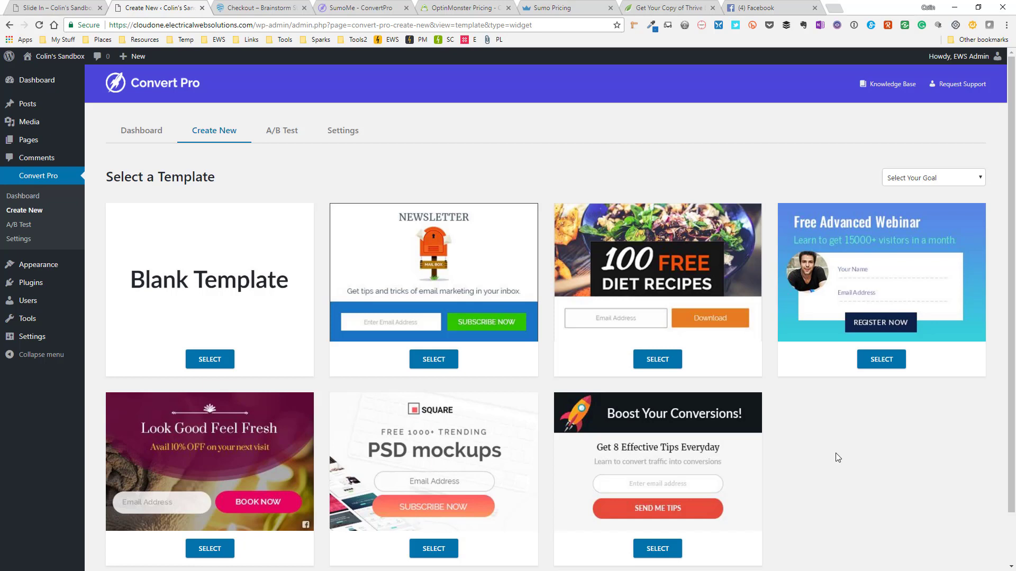
{"action": "scroll", "coordinate": [838, 458], "scroll_direction": "down", "scroll_amount": 1}
{"action": "scroll", "coordinate": [835, 450], "scroll_direction": "up", "scroll_amount": 1}
{"action": "scroll", "coordinate": [865, 435], "scroll_direction": "down", "scroll_amount": 1}
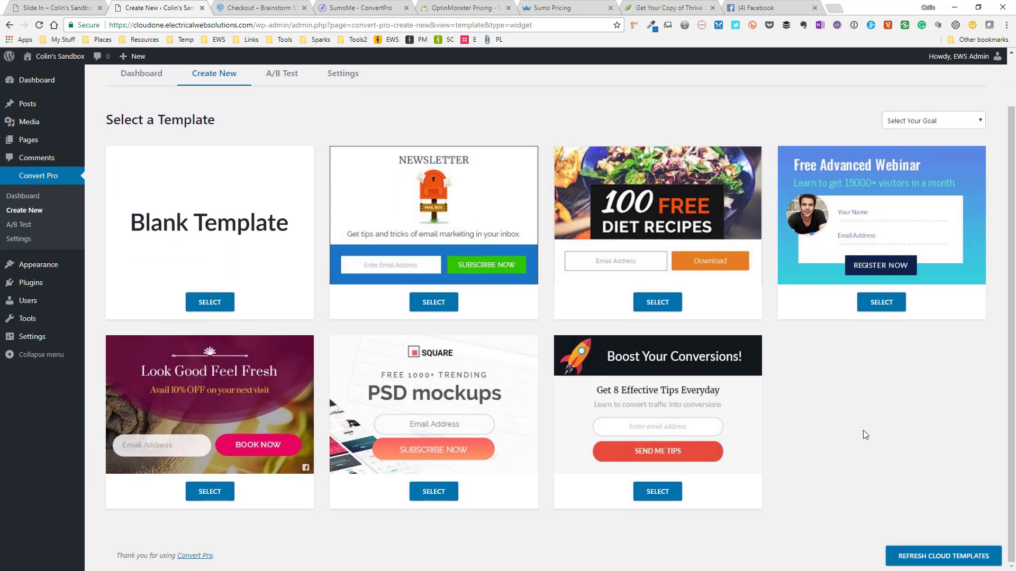
{"action": "scroll", "coordinate": [865, 435], "scroll_direction": "up", "scroll_amount": 1}
{"action": "scroll", "coordinate": [865, 435], "scroll_direction": "down", "scroll_amount": 1}
{"action": "left_click", "coordinate": [931, 558]}
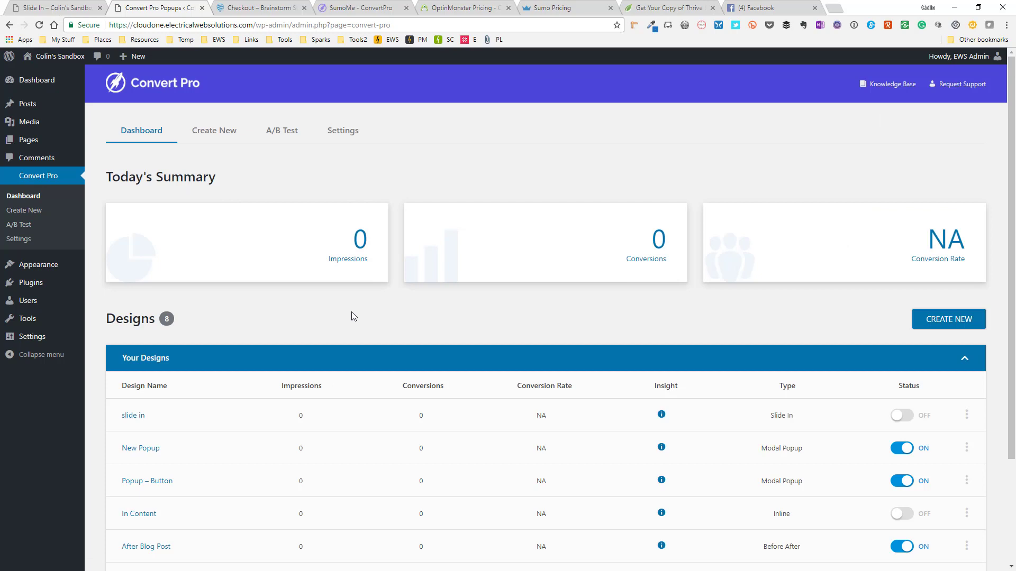
Step: Open the New Popup design for editing and look at the text settings of its "Upgrade Now" heading
{"action": "left_click", "coordinate": [153, 454]}
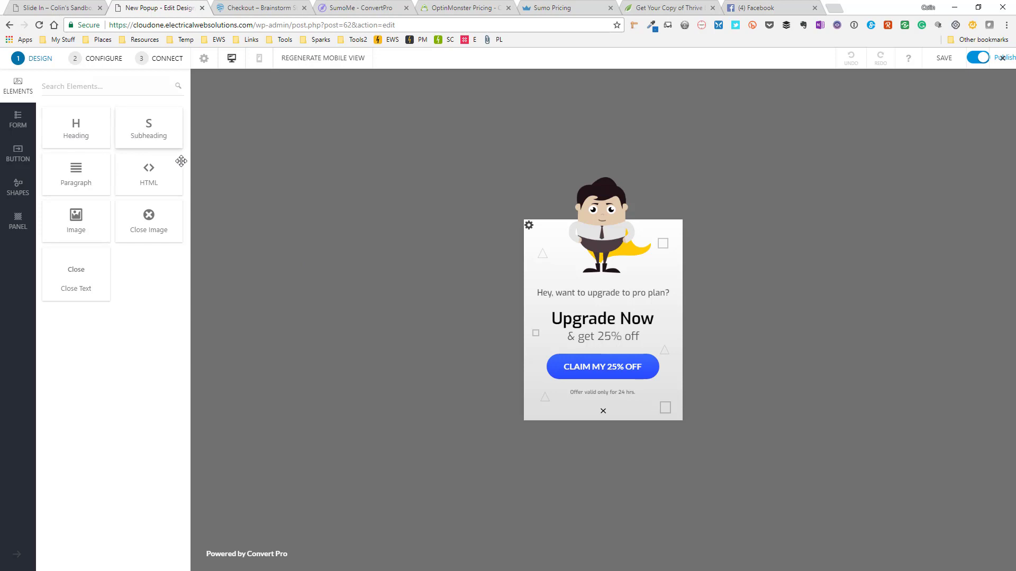
{"action": "left_click", "coordinate": [598, 317]}
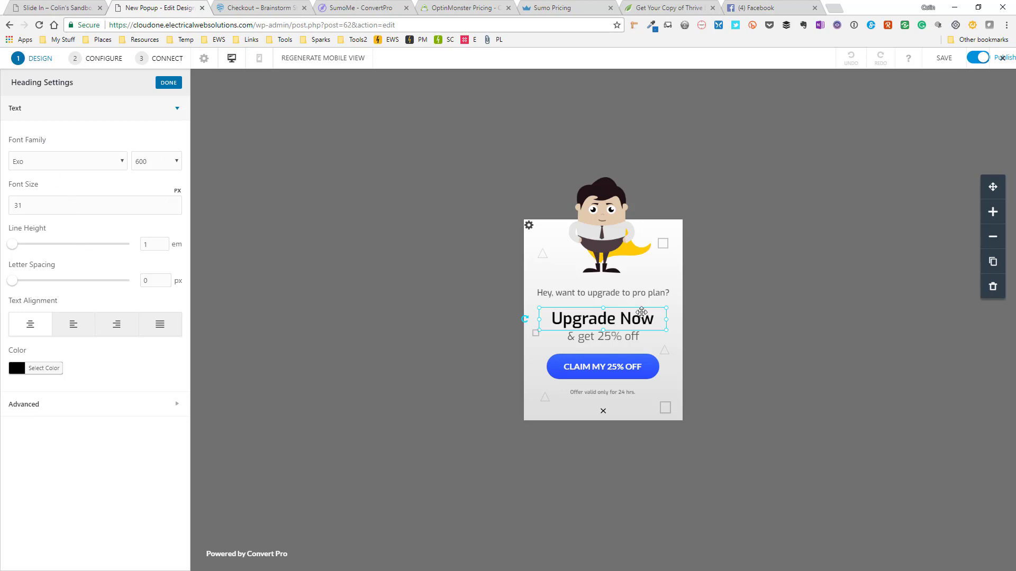
{"action": "double_click", "coordinate": [598, 320]}
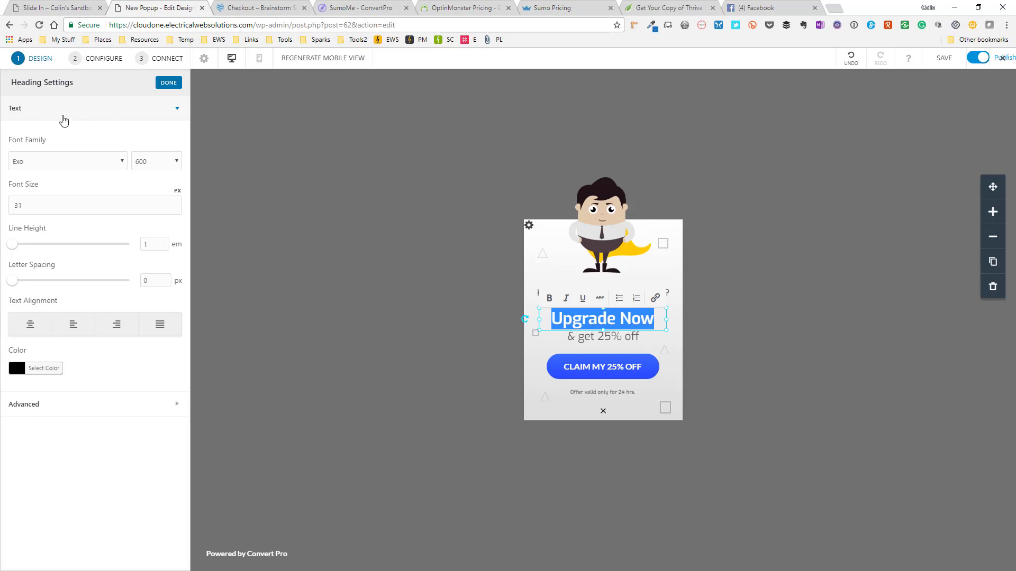
{"action": "left_click", "coordinate": [169, 83]}
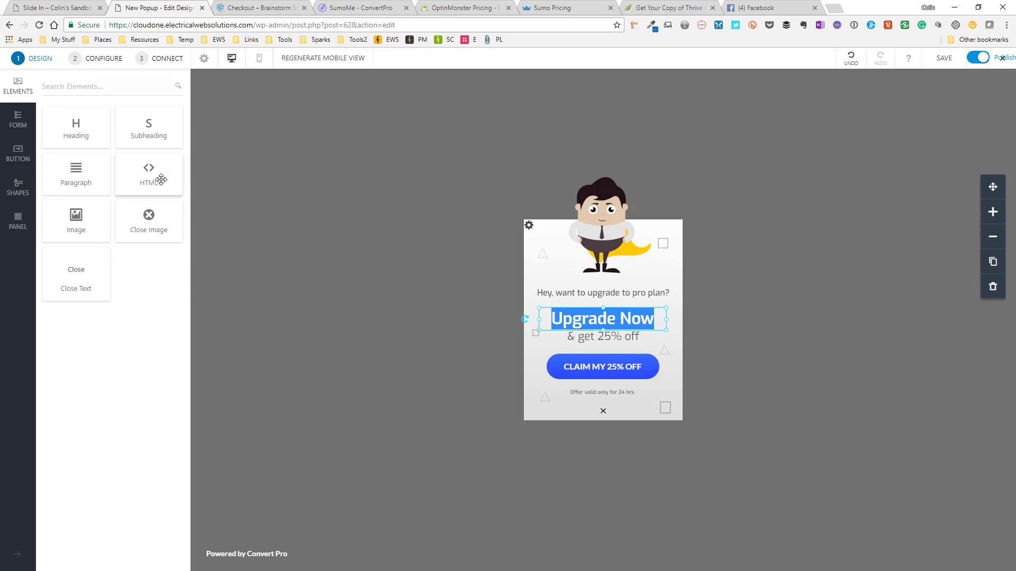
{"action": "left_click", "coordinate": [555, 279]}
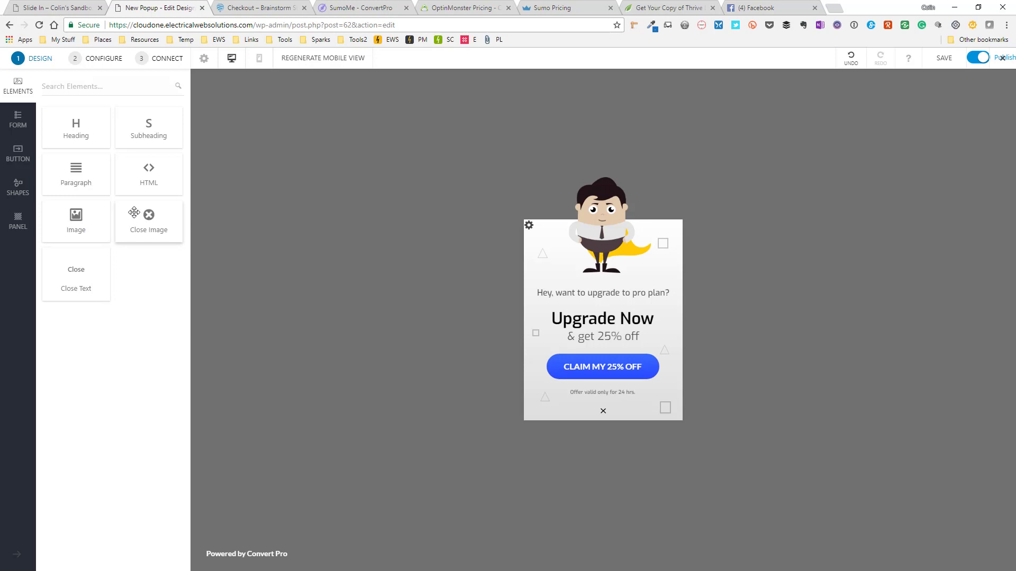
Step: Add a Close Image element at the popup's upper-right corner and give it the round dark grey predefined icon
{"action": "left_click_drag", "start_coordinate": [153, 222], "coordinate": [672, 228]}
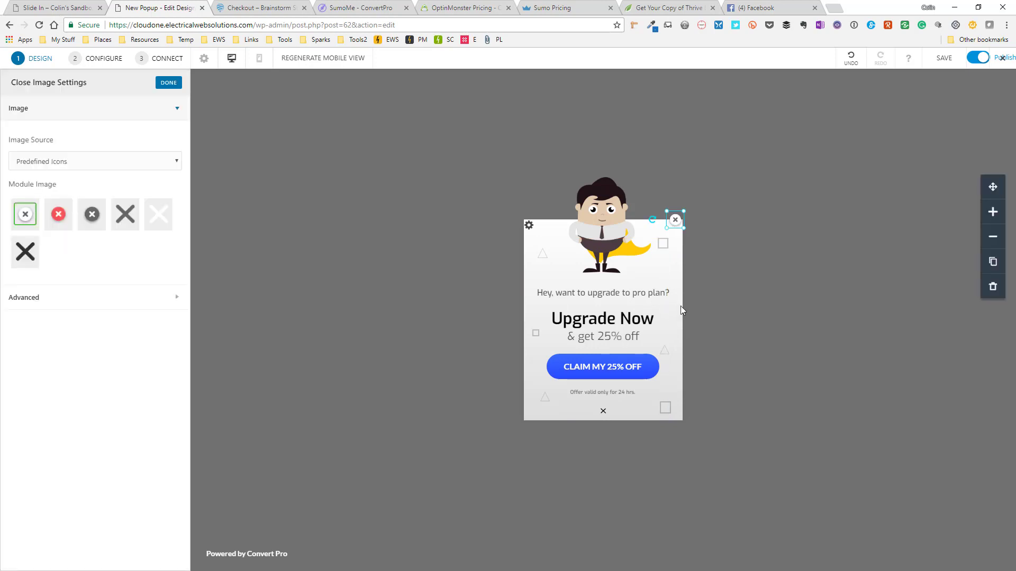
{"action": "left_click_drag", "start_coordinate": [676, 223], "coordinate": [672, 230]}
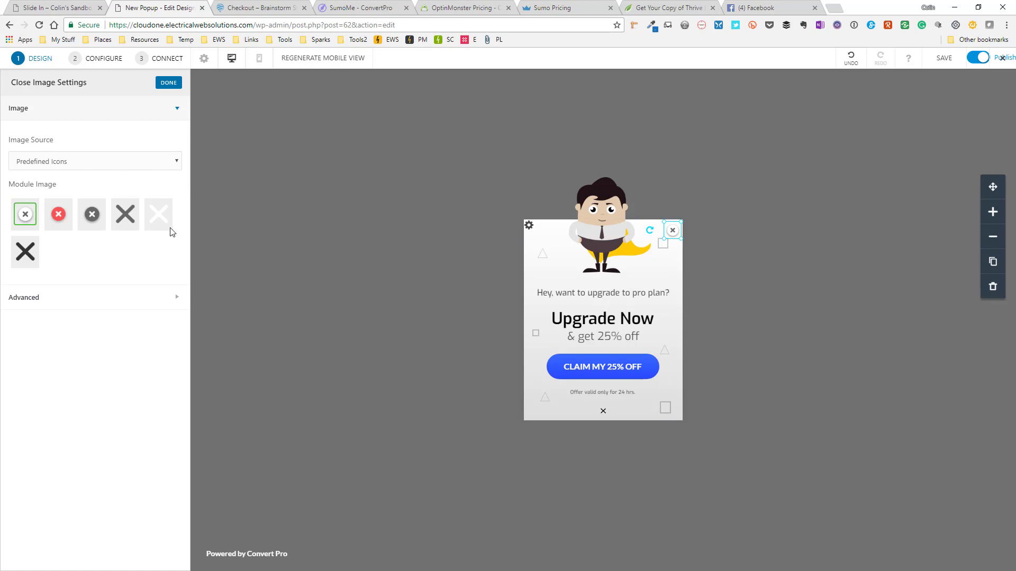
{"action": "left_click", "coordinate": [60, 215]}
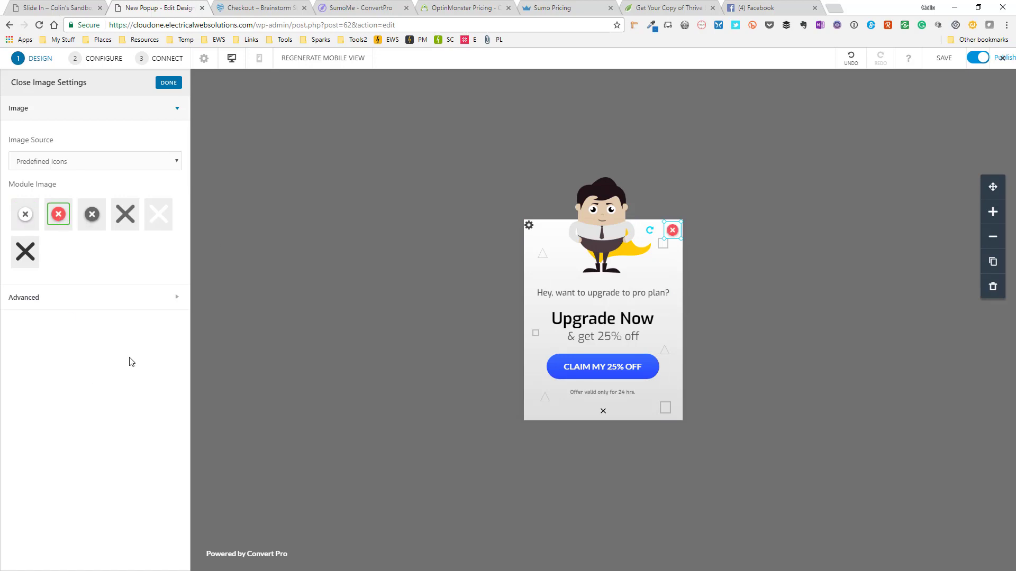
{"action": "left_click", "coordinate": [90, 227]}
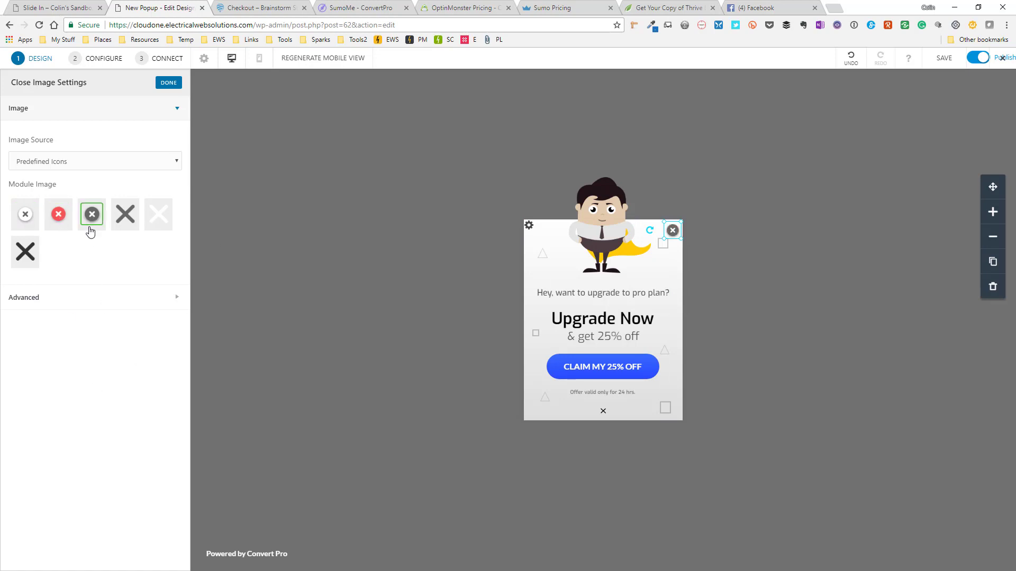
{"action": "mouse_move", "coordinate": [672, 231]}
{"action": "left_mouse_down"}
{"action": "mouse_move", "coordinate": [664, 276]}
{"action": "mouse_move", "coordinate": [603, 303]}
{"action": "mouse_move", "coordinate": [672, 229]}
{"action": "left_mouse_up"}
Step: Switch the close image's source to Upload Image and finish its settings
{"action": "left_click", "coordinate": [124, 161]}
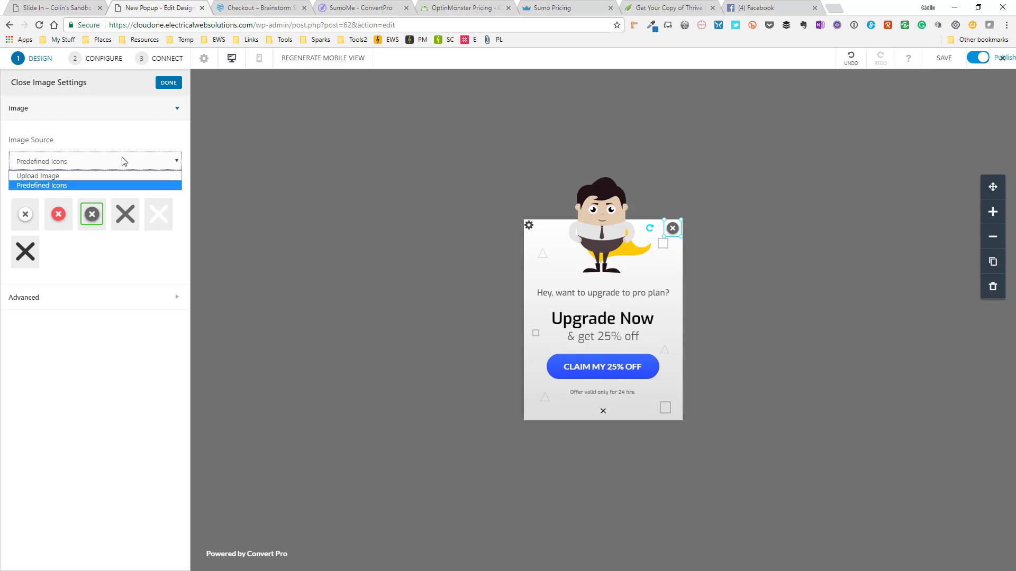
{"action": "left_click", "coordinate": [88, 176]}
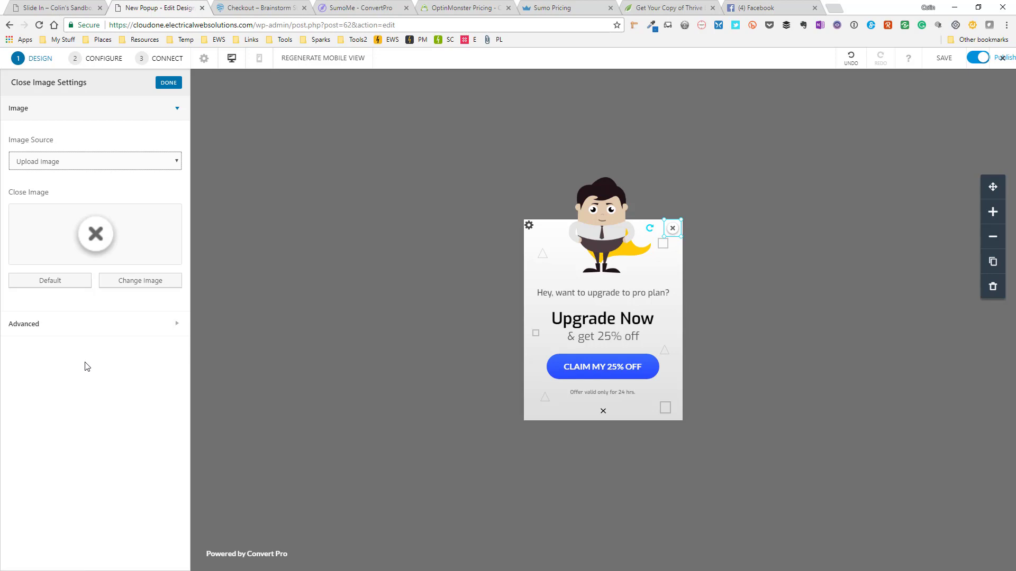
{"action": "left_click", "coordinate": [83, 163]}
{"action": "left_click", "coordinate": [93, 134]}
{"action": "left_click", "coordinate": [168, 84]}
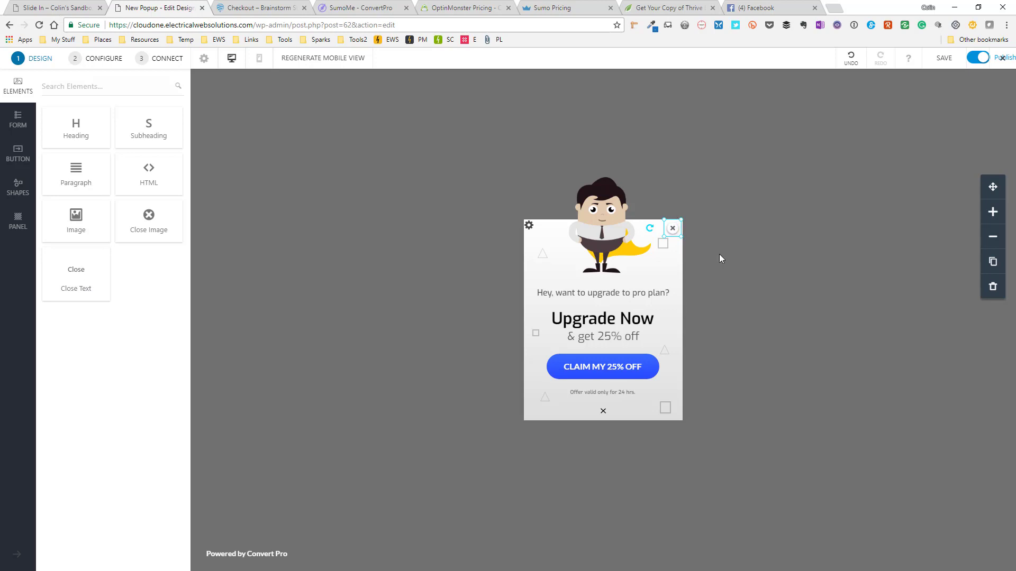
Step: Move the floating element toolbar closer to the popup and reposition the close image onto the "Upgrade Now" heading
{"action": "left_click_drag", "start_coordinate": [989, 187], "coordinate": [794, 227]}
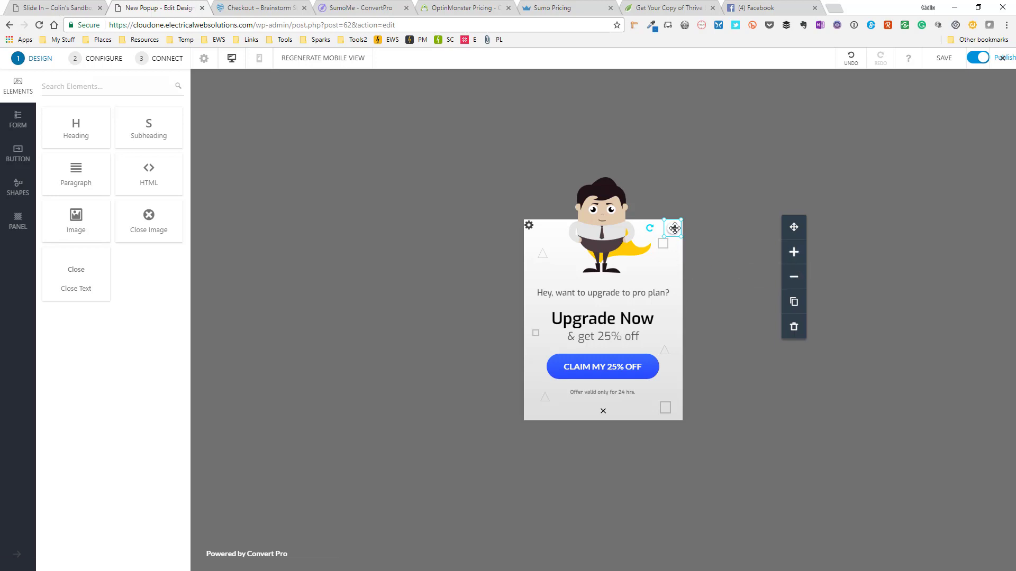
{"action": "left_click_drag", "start_coordinate": [674, 228], "coordinate": [615, 234]}
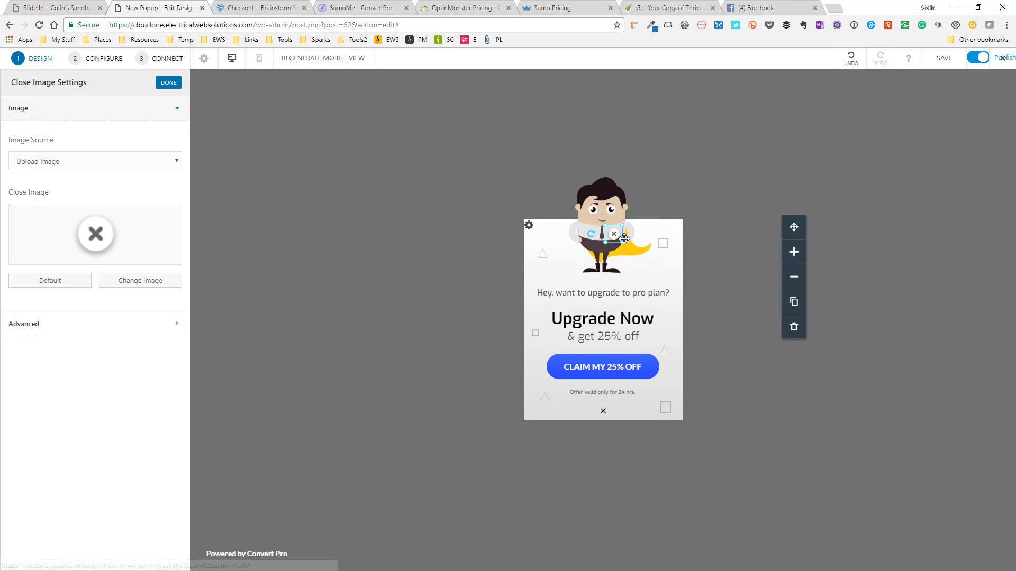
{"action": "left_click_drag", "start_coordinate": [617, 237], "coordinate": [651, 319]}
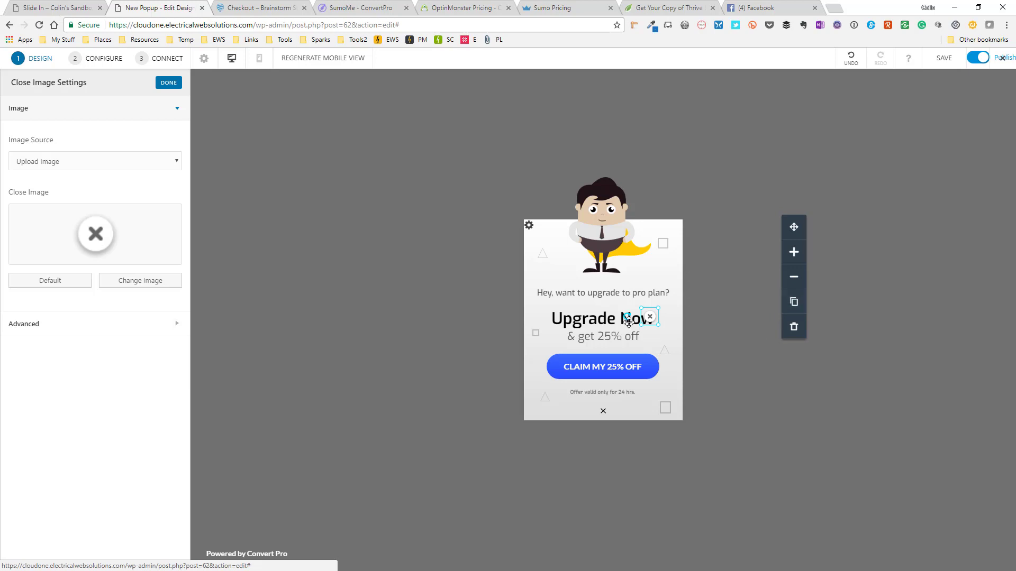
Step: Send the "Upgrade Now" heading one layer back and return the close image to the popup's upper-right corner
{"action": "left_click", "coordinate": [602, 317]}
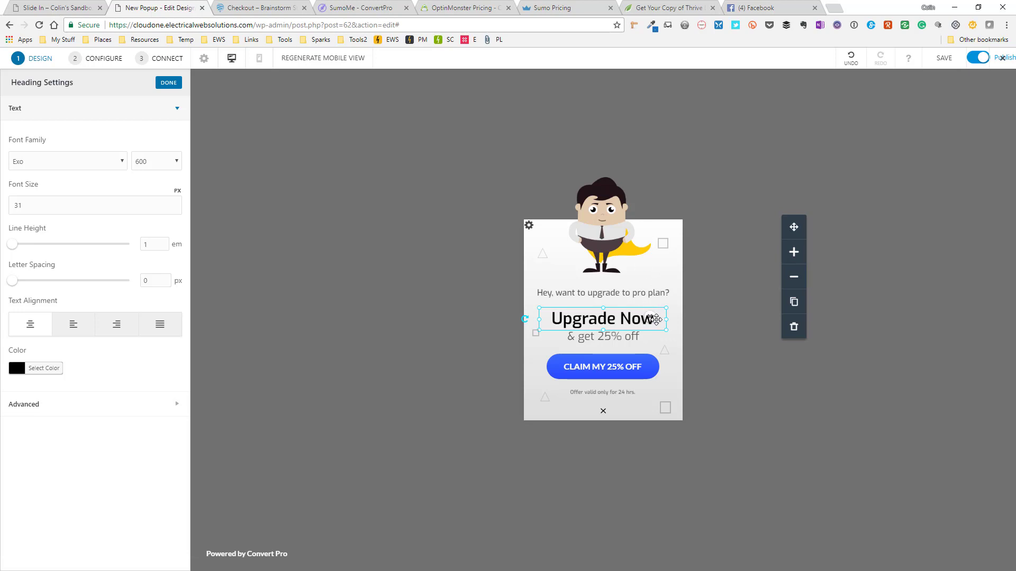
{"action": "left_click", "coordinate": [795, 278]}
{"action": "left_click_drag", "start_coordinate": [649, 316], "coordinate": [665, 222]}
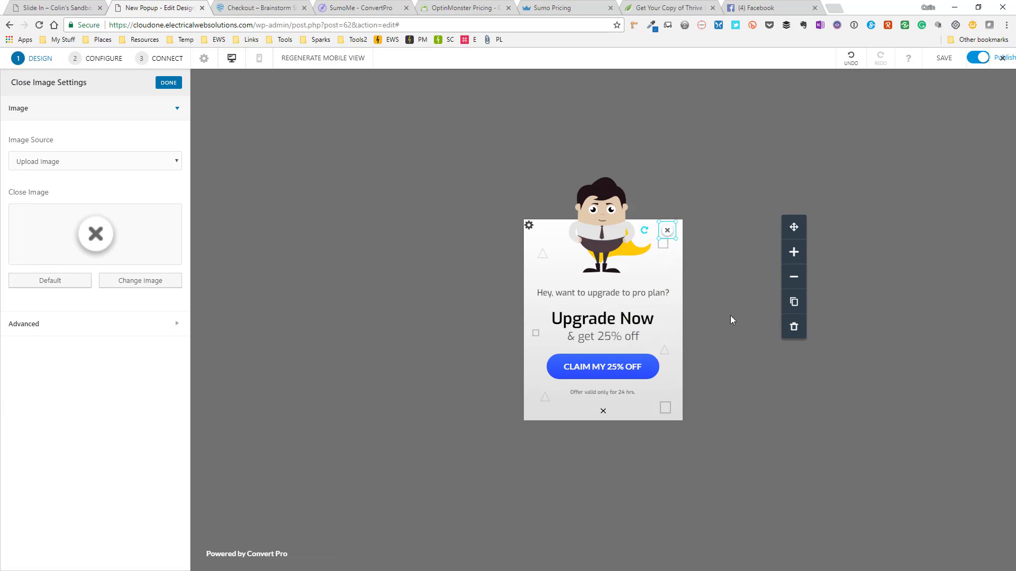
Step: Delete the close image from the popup's upper-right corner
{"action": "left_click", "coordinate": [794, 328]}
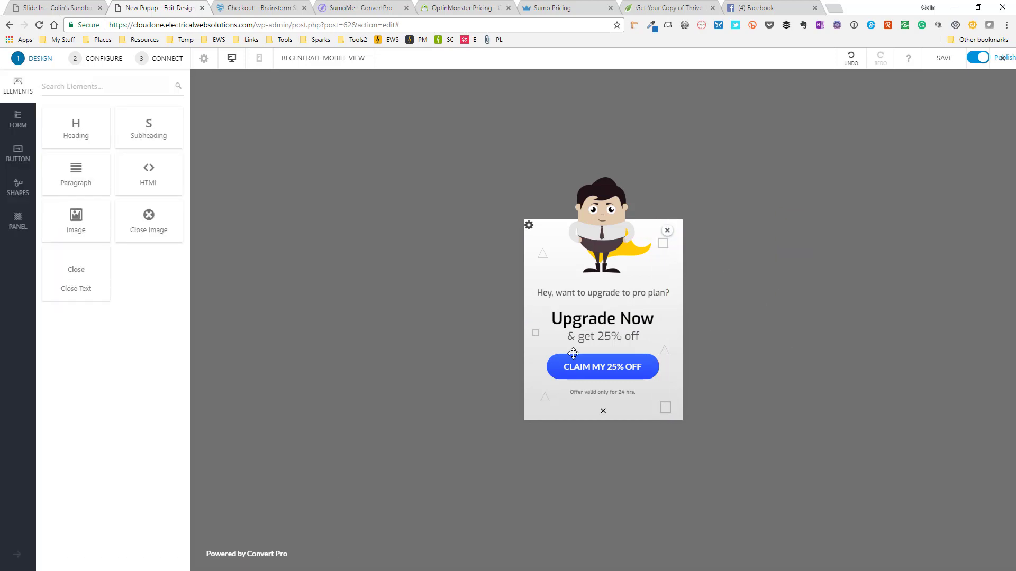
{"action": "left_click", "coordinate": [669, 230]}
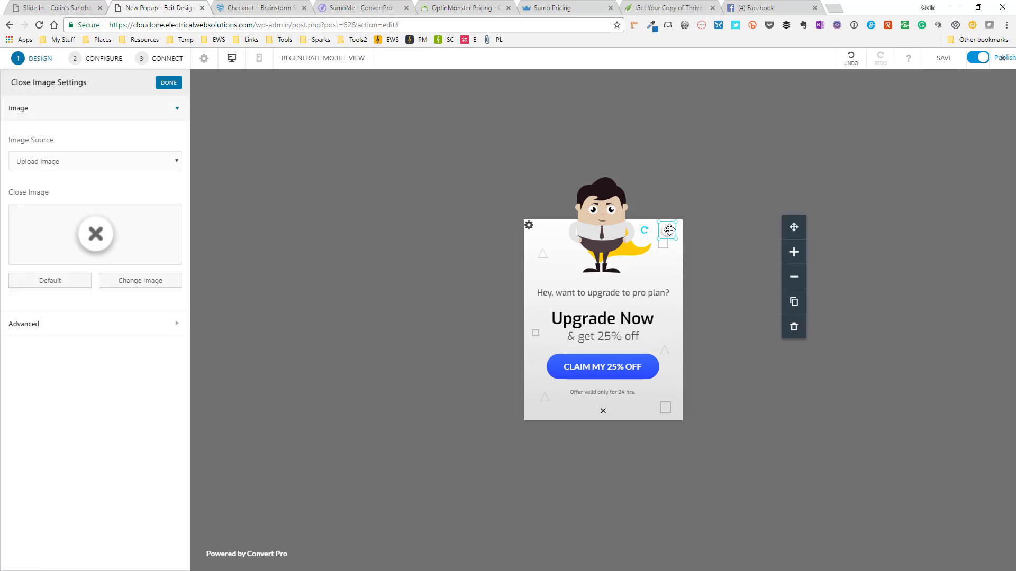
{"action": "left_click", "coordinate": [793, 326]}
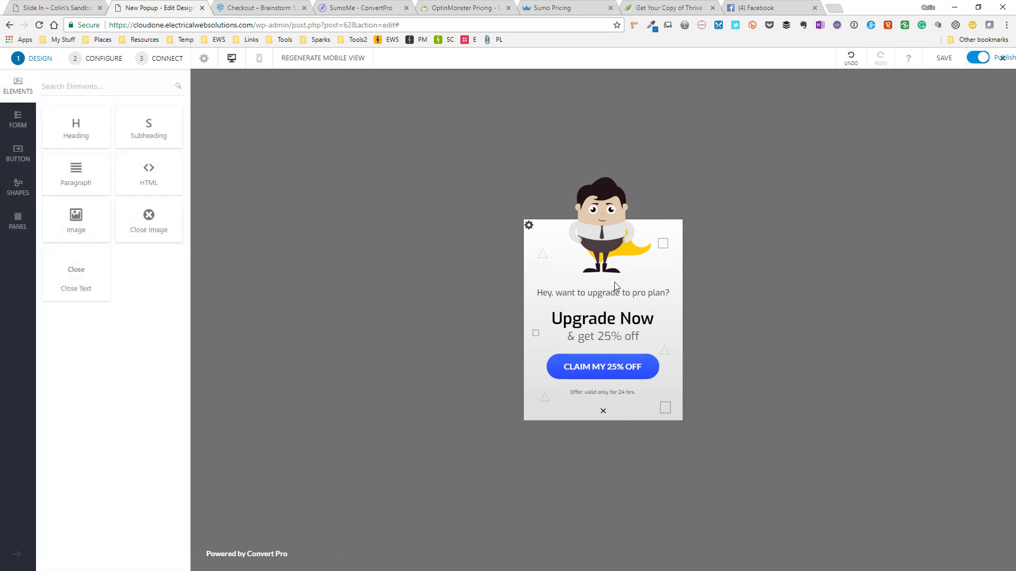
Step: Nudge the "Hey, want to upgrade to pro plan?" heading upward and move the floating element toolbar farther from the popup
{"action": "left_click_drag", "start_coordinate": [595, 292], "coordinate": [594, 290]}
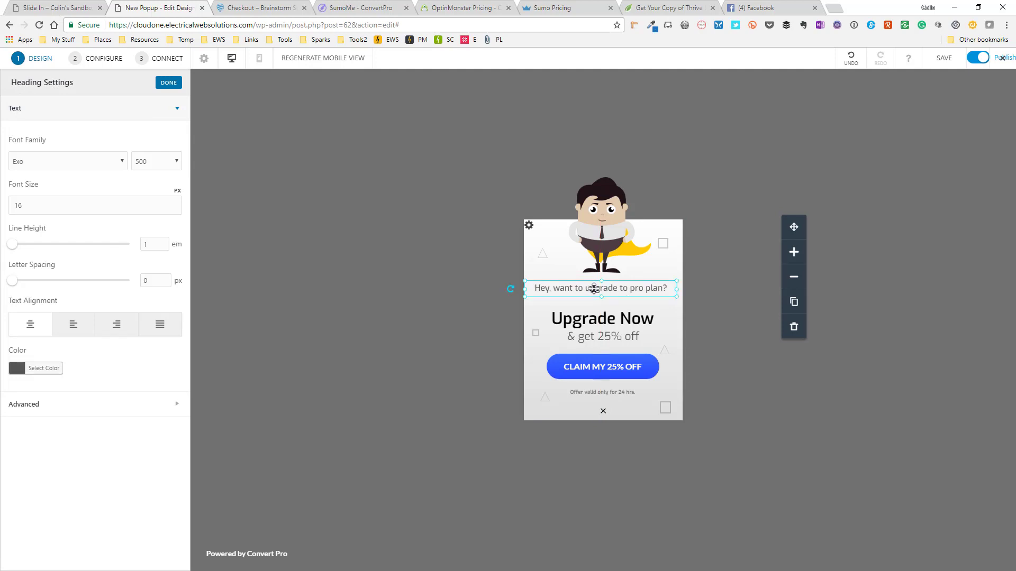
{"action": "left_click_drag", "start_coordinate": [793, 227], "coordinate": [906, 235]}
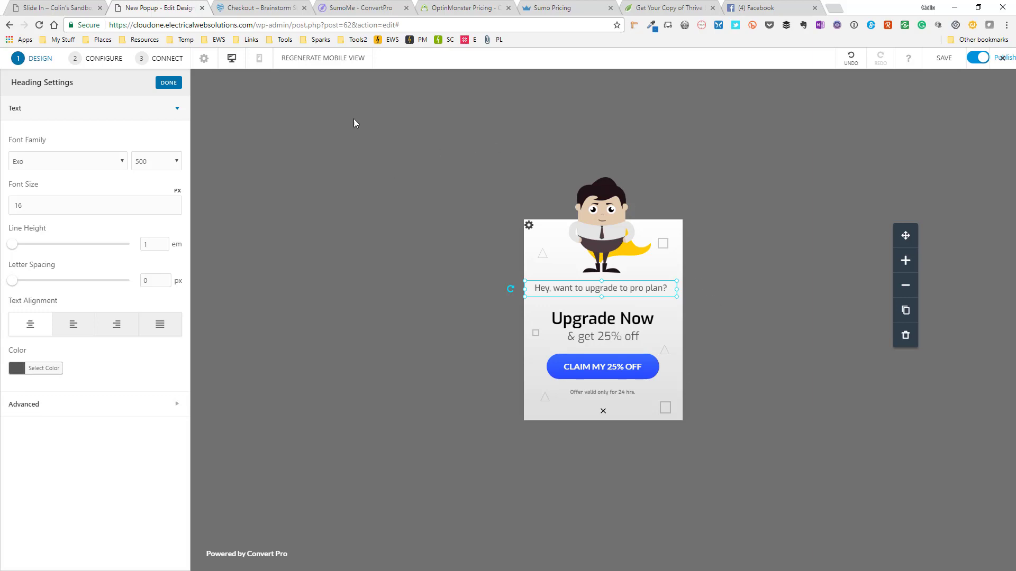
Step: Realign the "Hey, want to upgrade to pro plan?" heading to the popup's center with the editor grid temporarily shown
{"action": "left_click", "coordinate": [204, 60]}
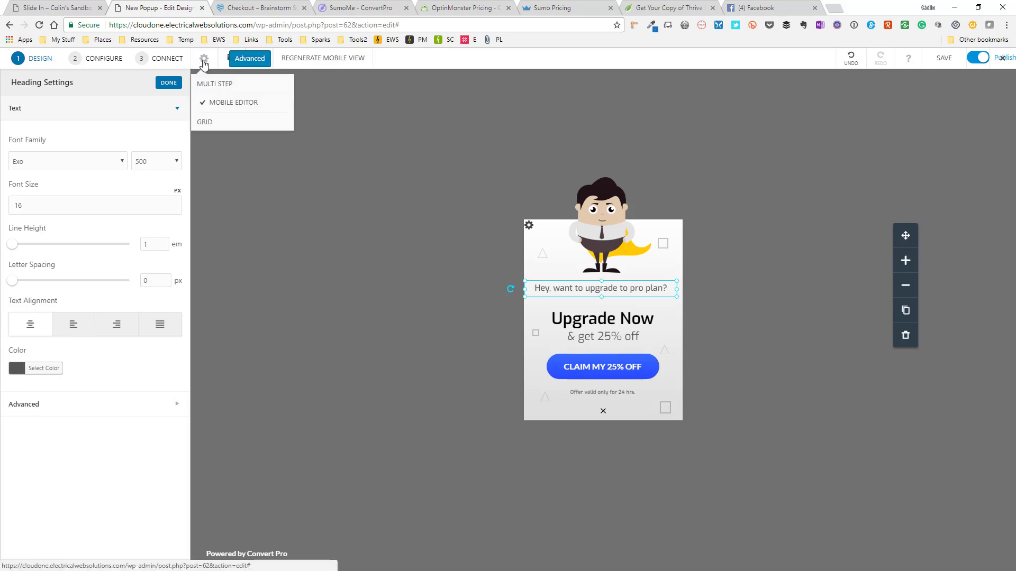
{"action": "left_click", "coordinate": [212, 124]}
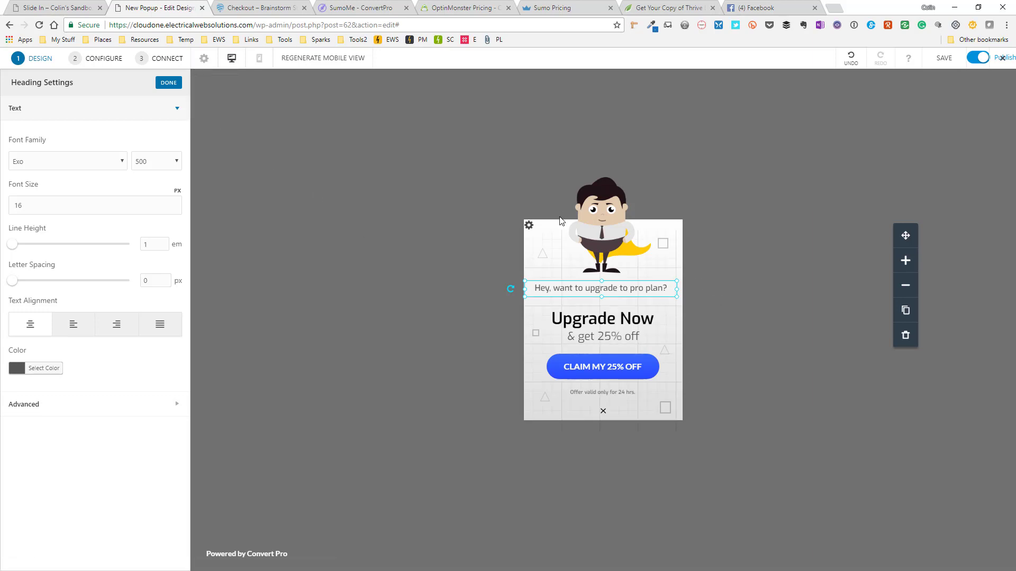
{"action": "left_click_drag", "start_coordinate": [643, 290], "coordinate": [645, 290]}
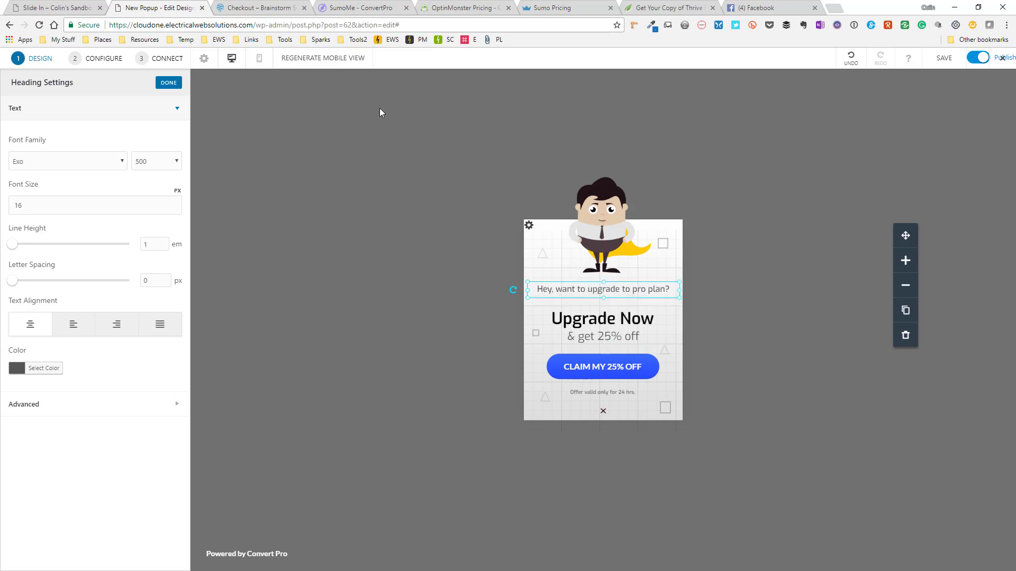
{"action": "left_click", "coordinate": [211, 62]}
{"action": "left_click", "coordinate": [211, 123]}
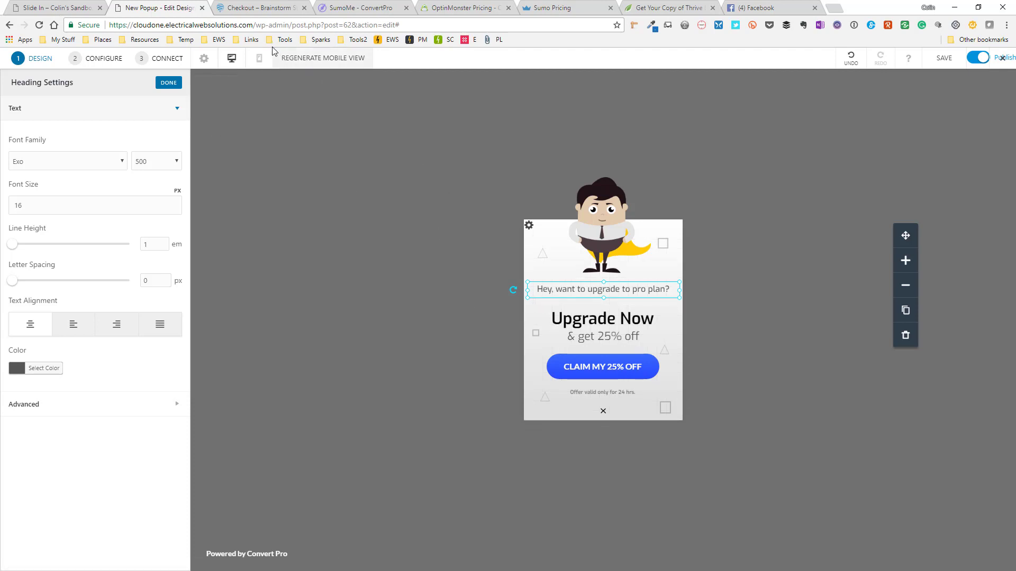
Step: Check the popup's mobile layout and return to the desktop layout
{"action": "left_click", "coordinate": [260, 60]}
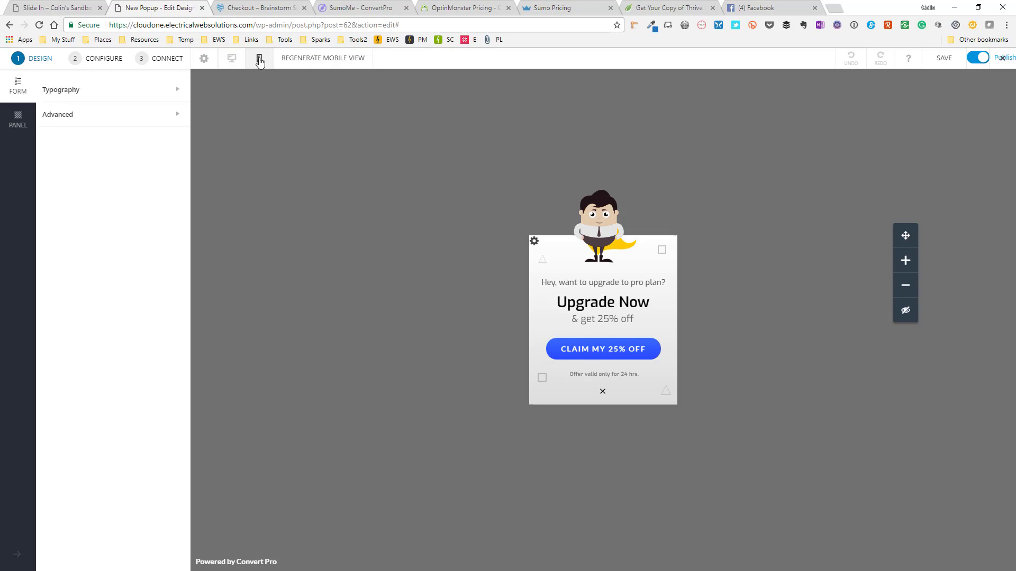
{"action": "left_click", "coordinate": [232, 58]}
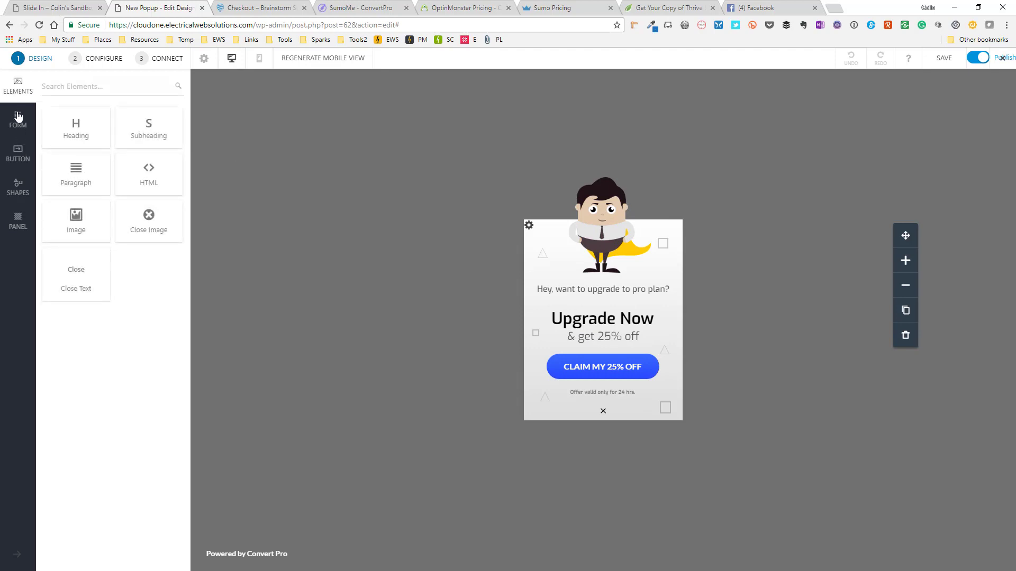
Step: Add an Email form field to the popup, overlapping the "Hey, want to upgrade to pro plan?" and "Upgrade Now" headings
{"action": "left_click", "coordinate": [18, 117]}
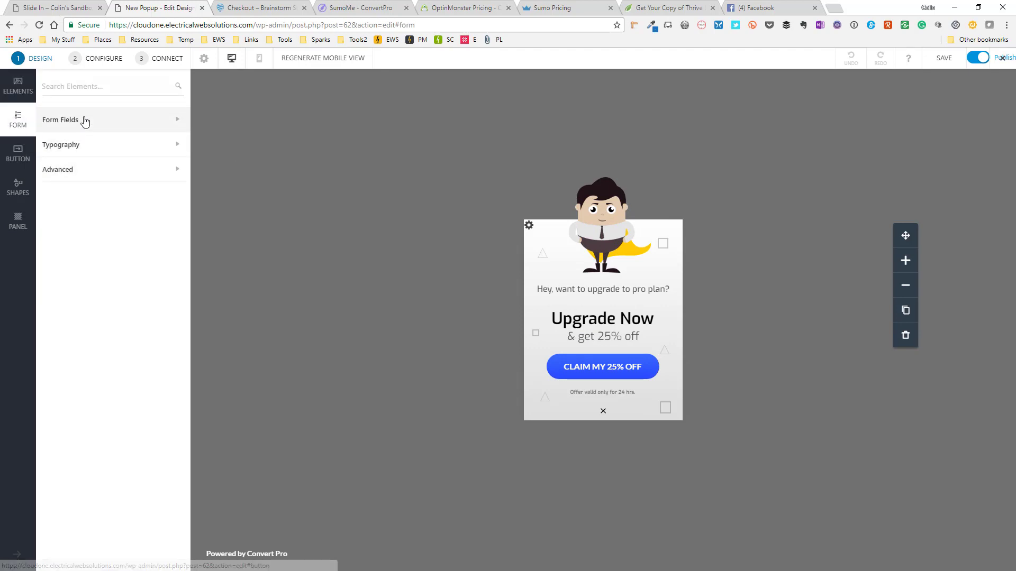
{"action": "left_click", "coordinate": [85, 121]}
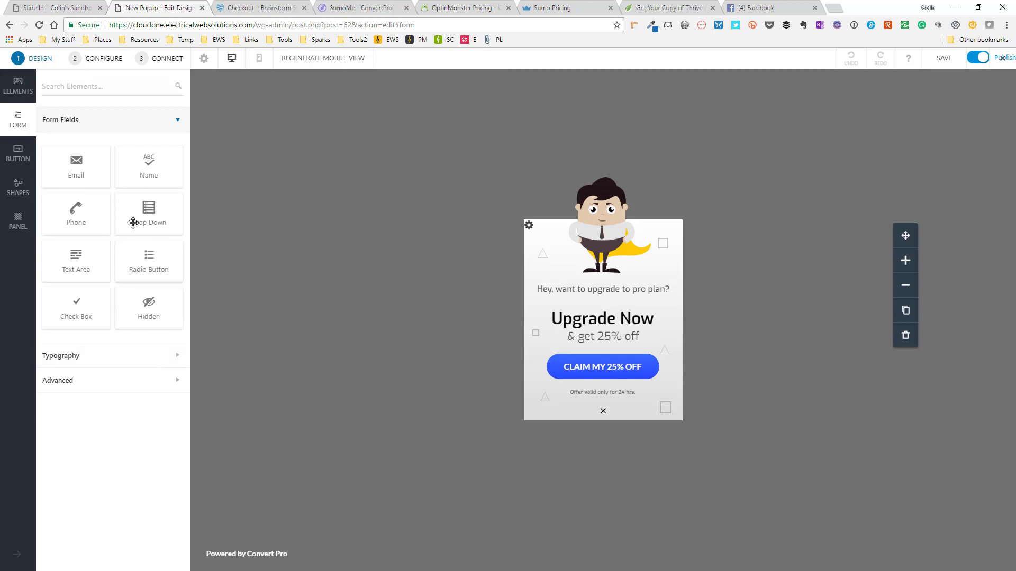
{"action": "left_click_drag", "start_coordinate": [76, 166], "coordinate": [592, 316]}
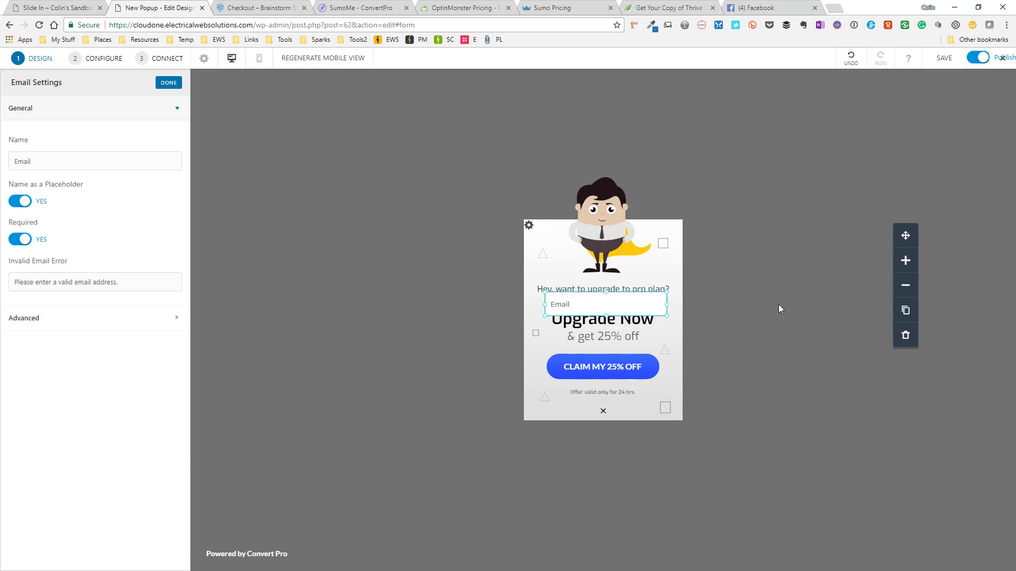
Step: Bring the "Upgrade Now" and "Hey, want to upgrade to pro plan?" headings in front of the Email field and finish the heading settings
{"action": "left_click", "coordinate": [904, 291]}
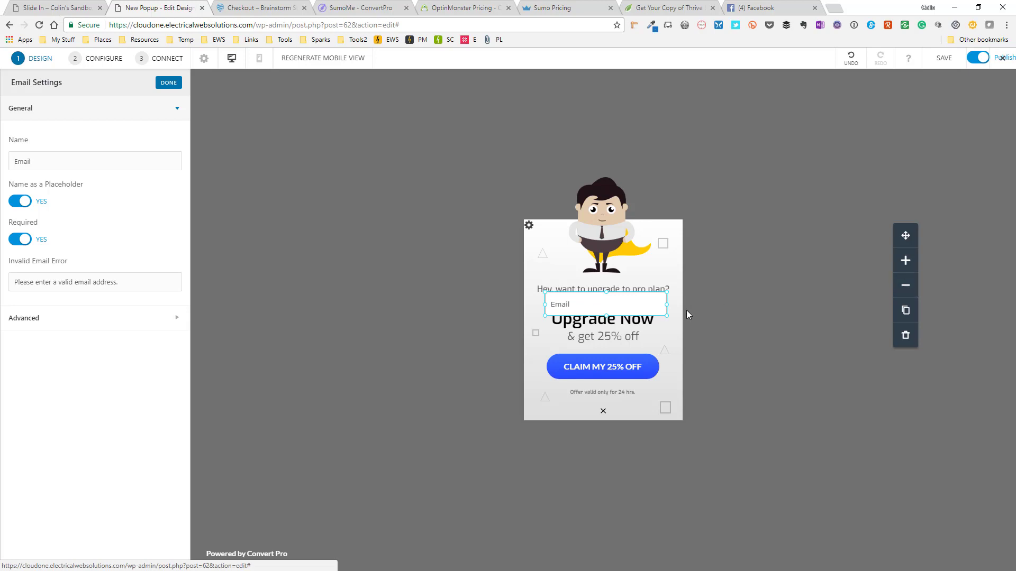
{"action": "left_click", "coordinate": [644, 317]}
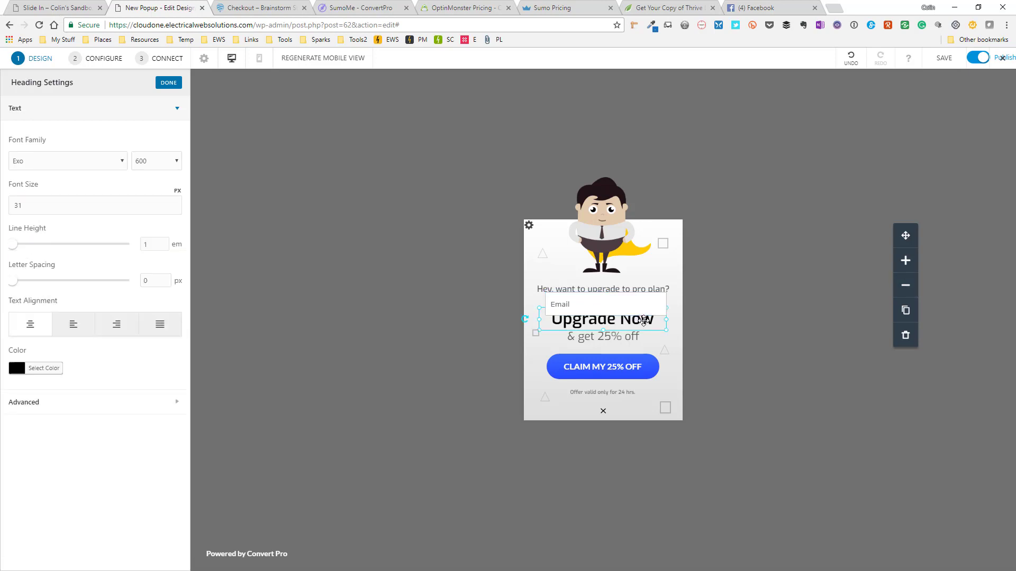
{"action": "left_click", "coordinate": [911, 263]}
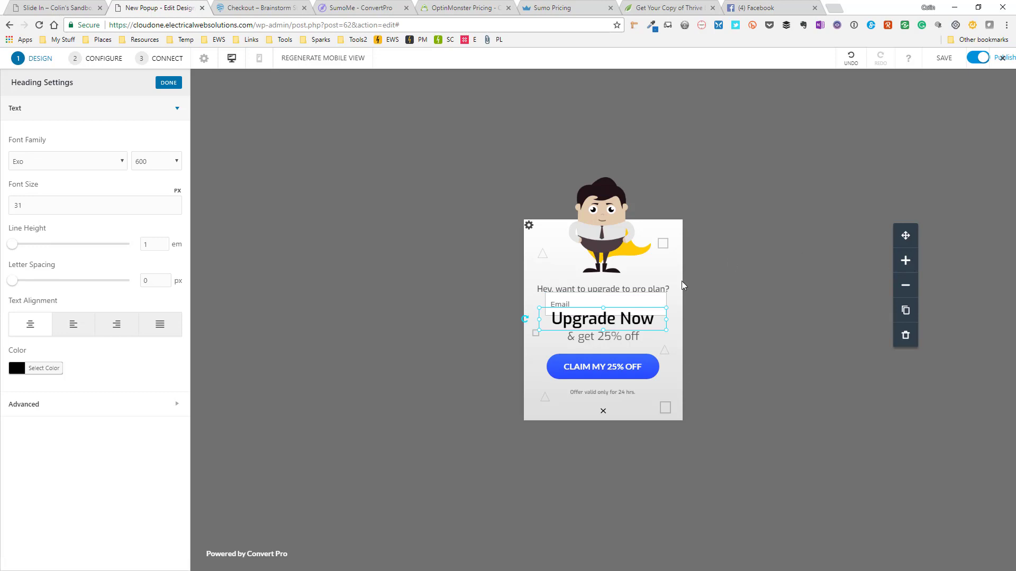
{"action": "left_click", "coordinate": [616, 289]}
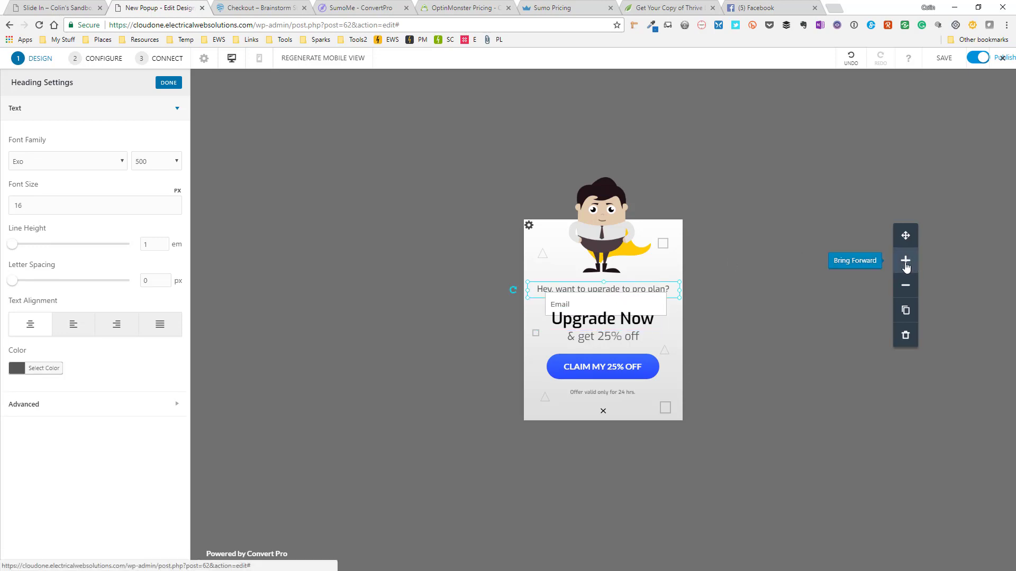
{"action": "left_click", "coordinate": [905, 265]}
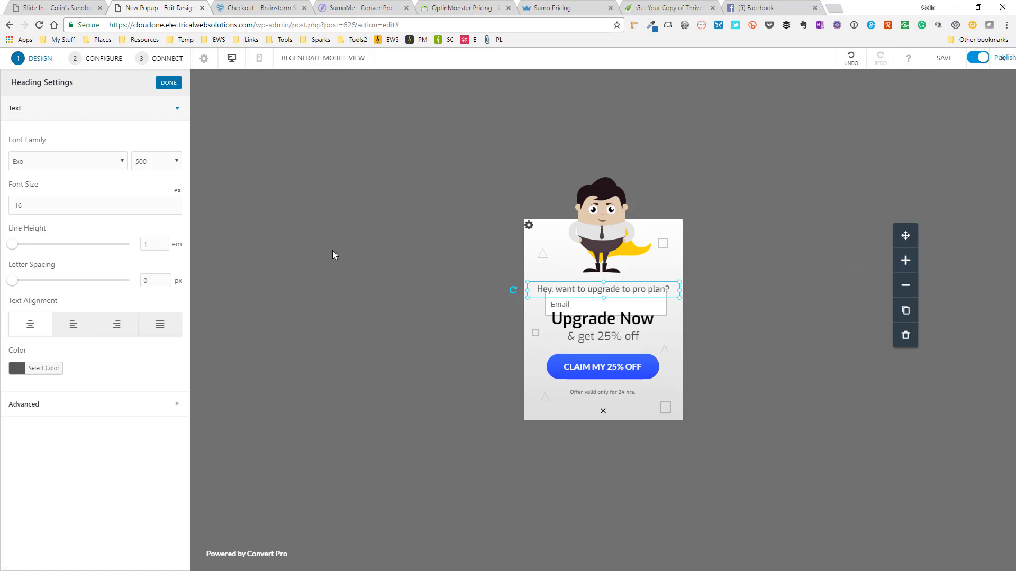
{"action": "left_click", "coordinate": [168, 83]}
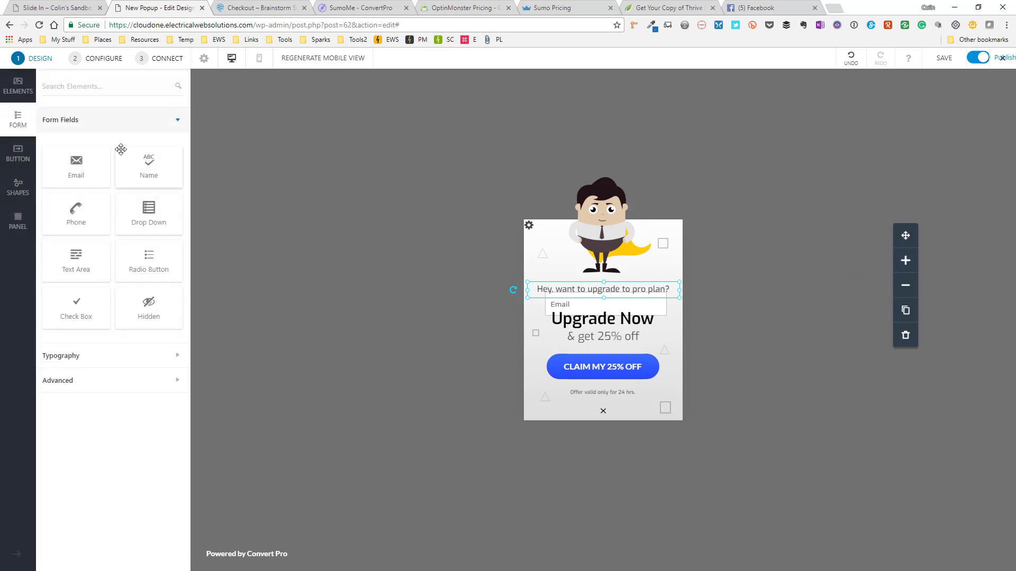
Step: Review the form's Typography and Advanced styling options and the available button presets
{"action": "left_click", "coordinate": [161, 355]}
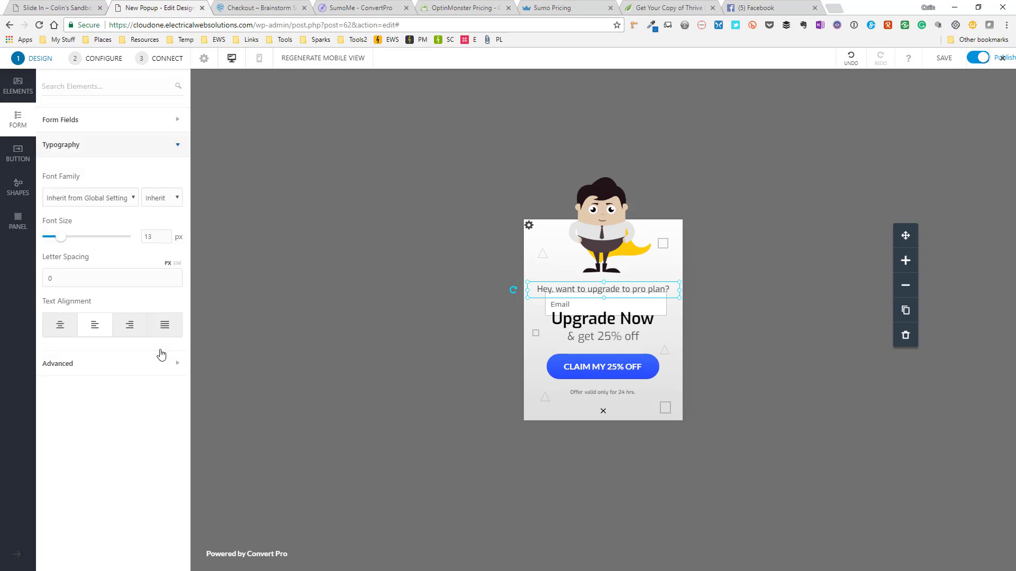
{"action": "left_click", "coordinate": [158, 152]}
{"action": "left_click", "coordinate": [136, 174]}
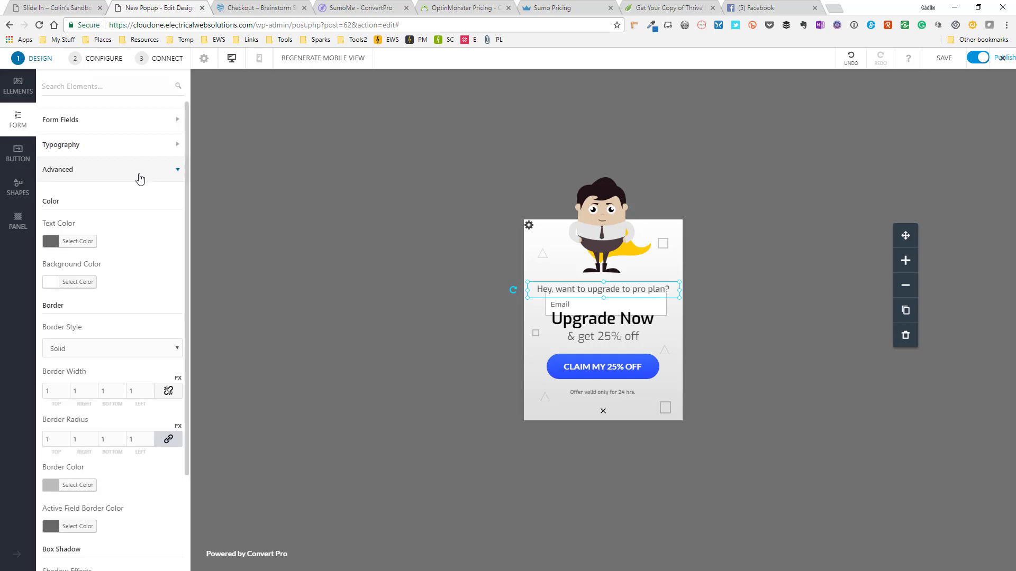
{"action": "scroll", "coordinate": [136, 350], "scroll_direction": "down", "scroll_amount": 2}
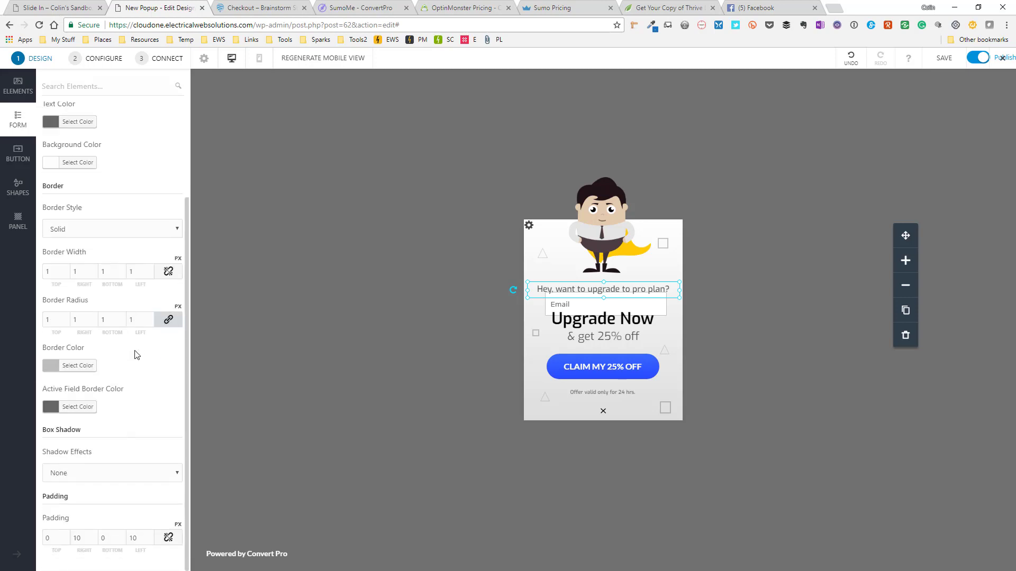
{"action": "scroll", "coordinate": [136, 355], "scroll_direction": "up", "scroll_amount": 2}
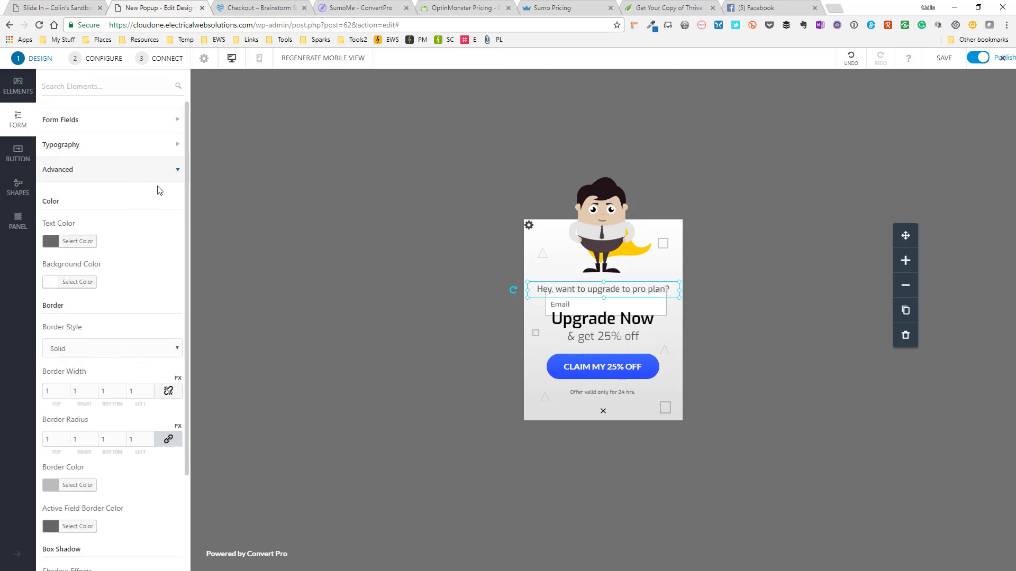
{"action": "left_click", "coordinate": [160, 172]}
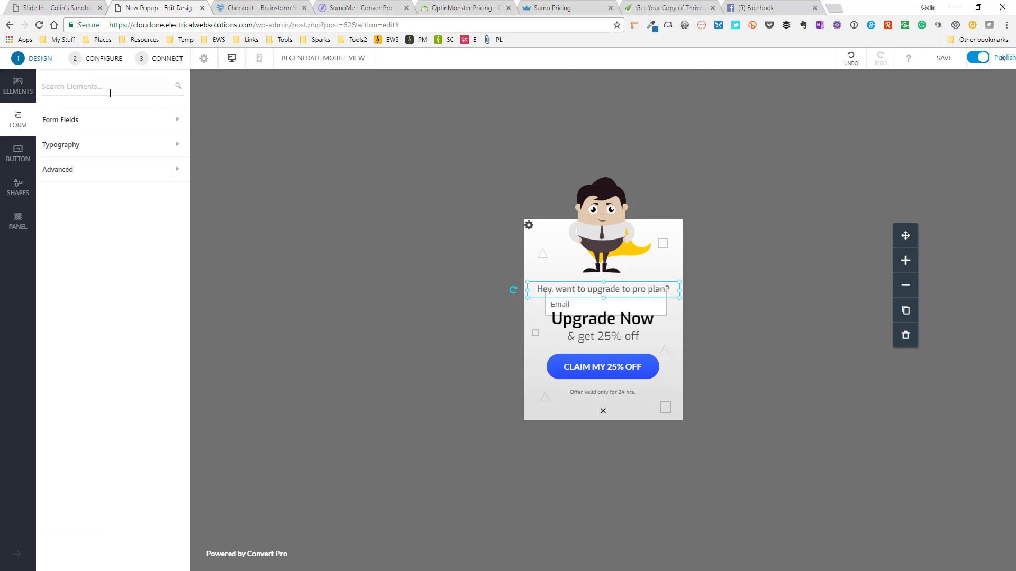
{"action": "left_click", "coordinate": [19, 160]}
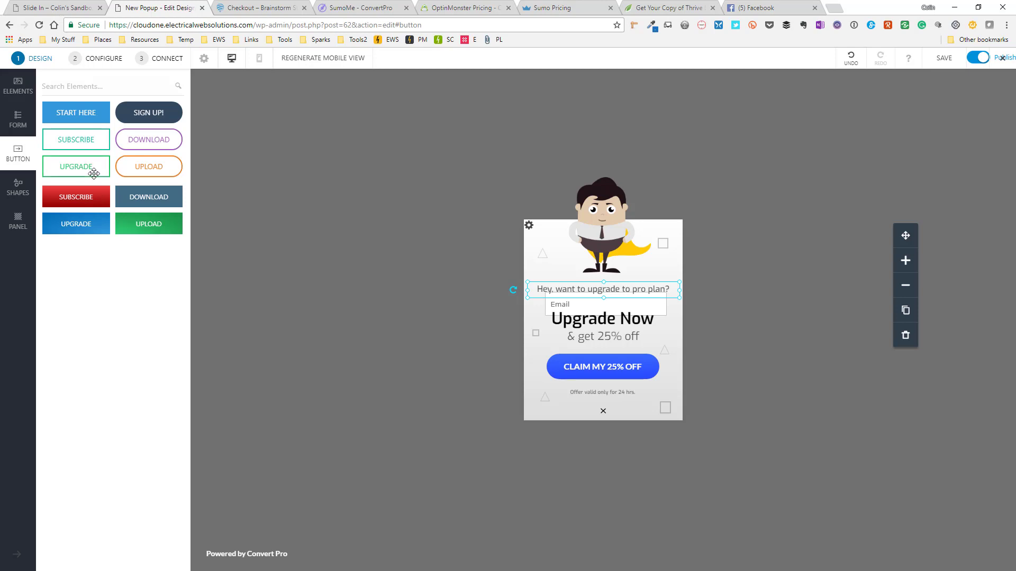
Step: Add the Stripe icon from the Ecommerce & Payments shapes beside the close mark at the bottom of the popup
{"action": "left_click", "coordinate": [19, 191]}
{"action": "scroll", "coordinate": [118, 247], "scroll_direction": "down", "scroll_amount": 15}
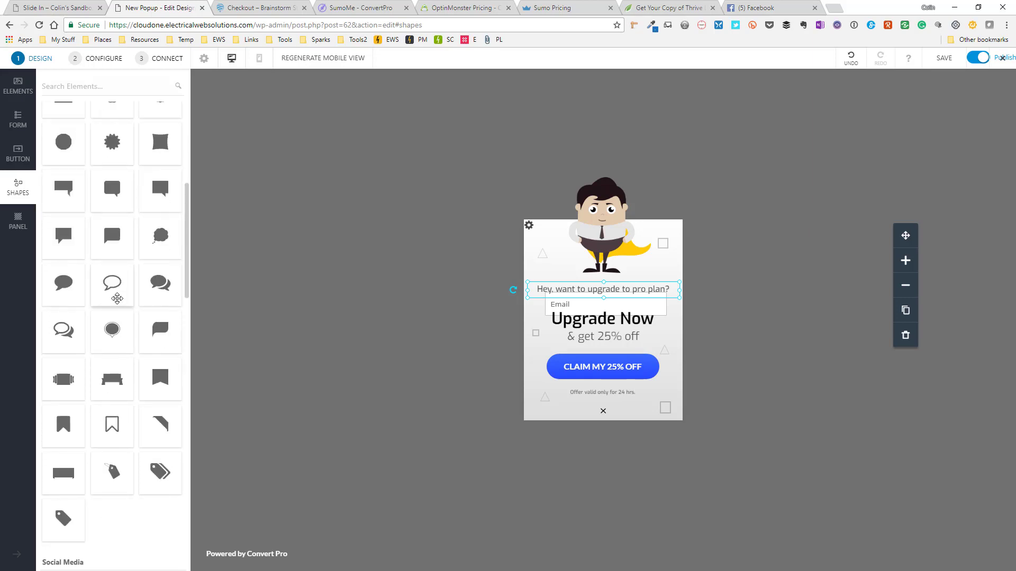
{"action": "scroll", "coordinate": [116, 301], "scroll_direction": "down", "scroll_amount": 10}
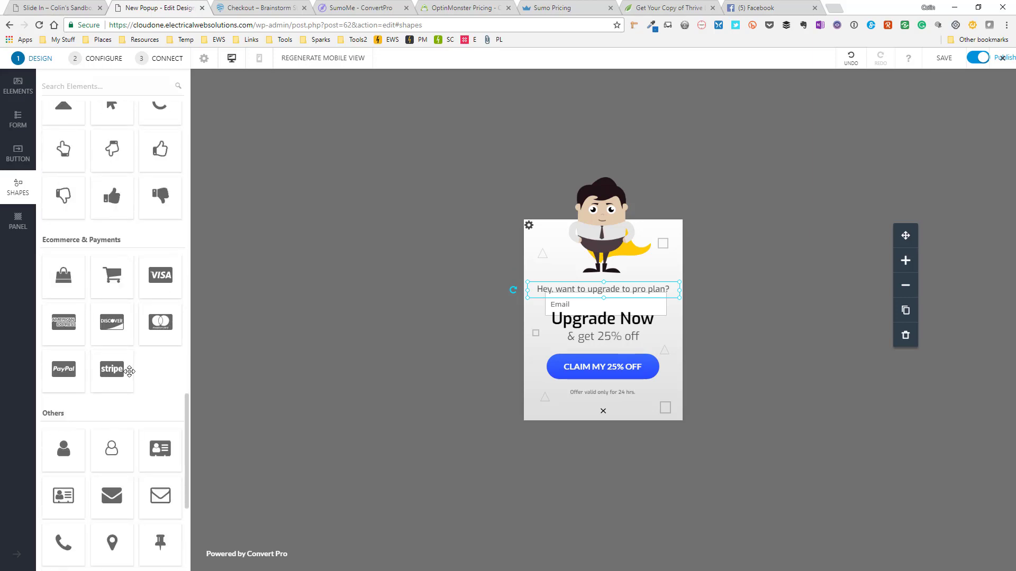
{"action": "left_click_drag", "start_coordinate": [112, 369], "coordinate": [639, 407]}
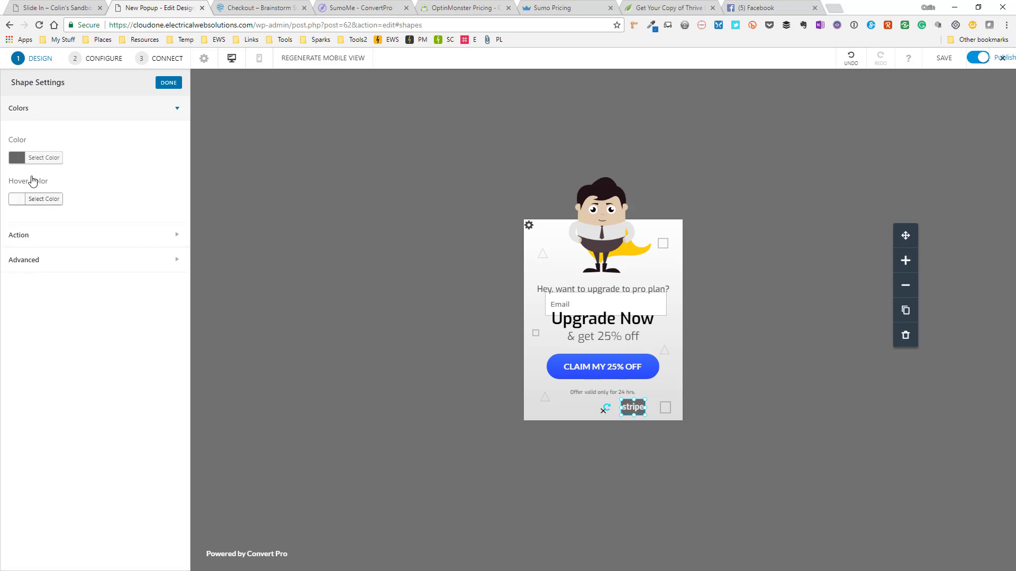
Step: Set the Stripe icon's color to the red preset
{"action": "left_click", "coordinate": [35, 158]}
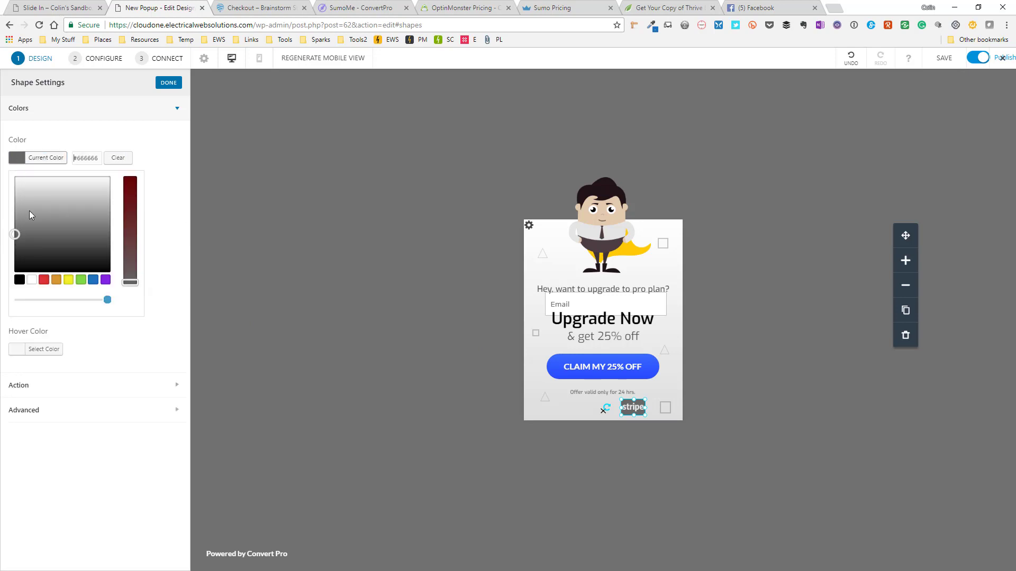
{"action": "left_click", "coordinate": [44, 281]}
{"action": "left_click", "coordinate": [108, 364]}
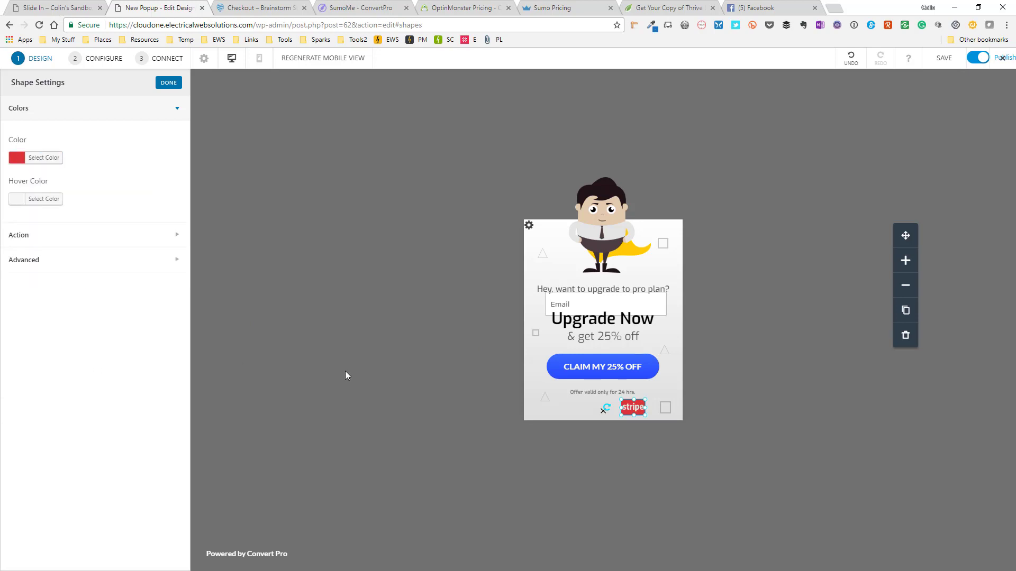
Step: Review the actions available for the Stripe icon without choosing one, and finish its shape settings
{"action": "left_click", "coordinate": [104, 236]}
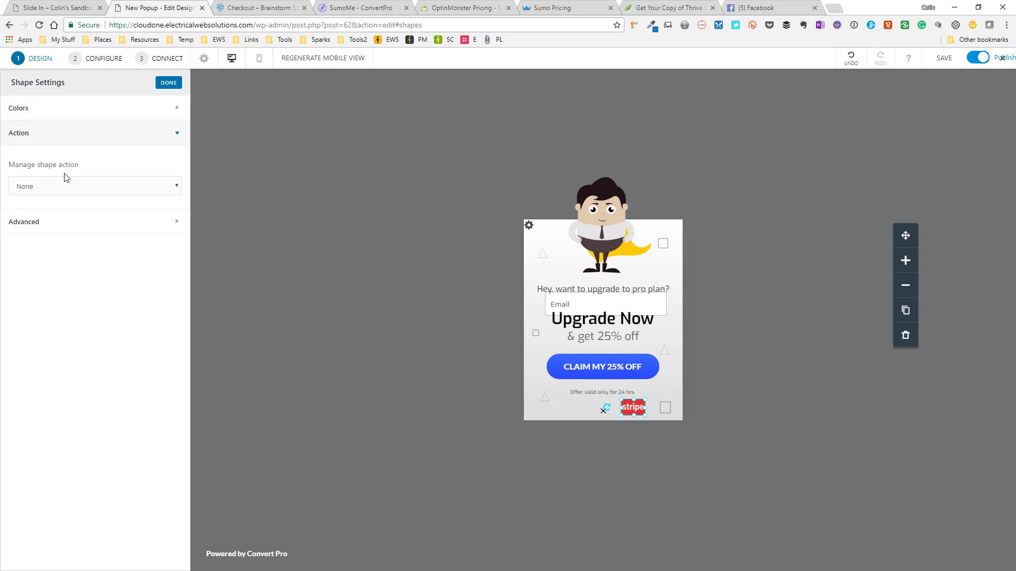
{"action": "left_click", "coordinate": [102, 189]}
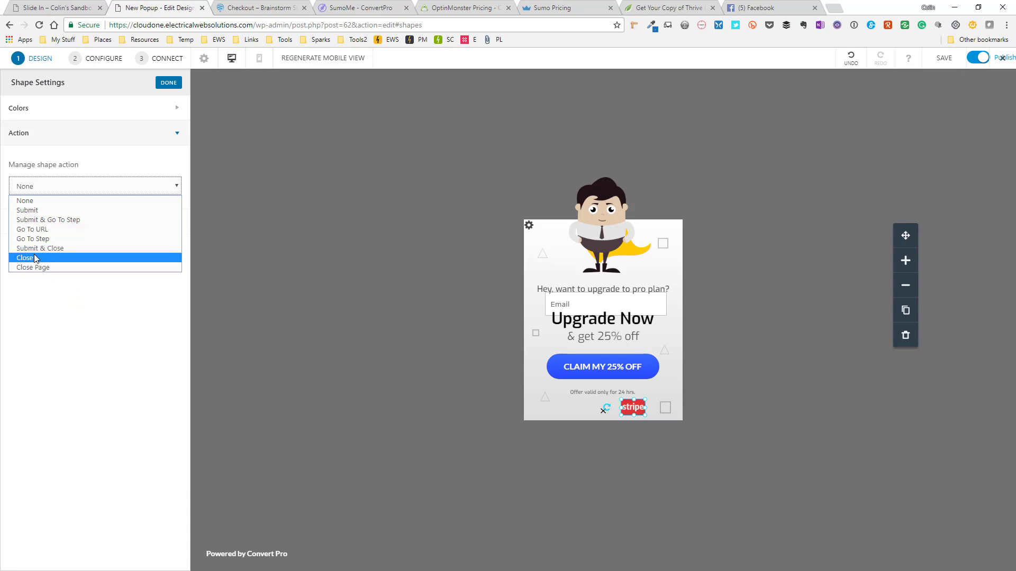
{"action": "left_click", "coordinate": [119, 164]}
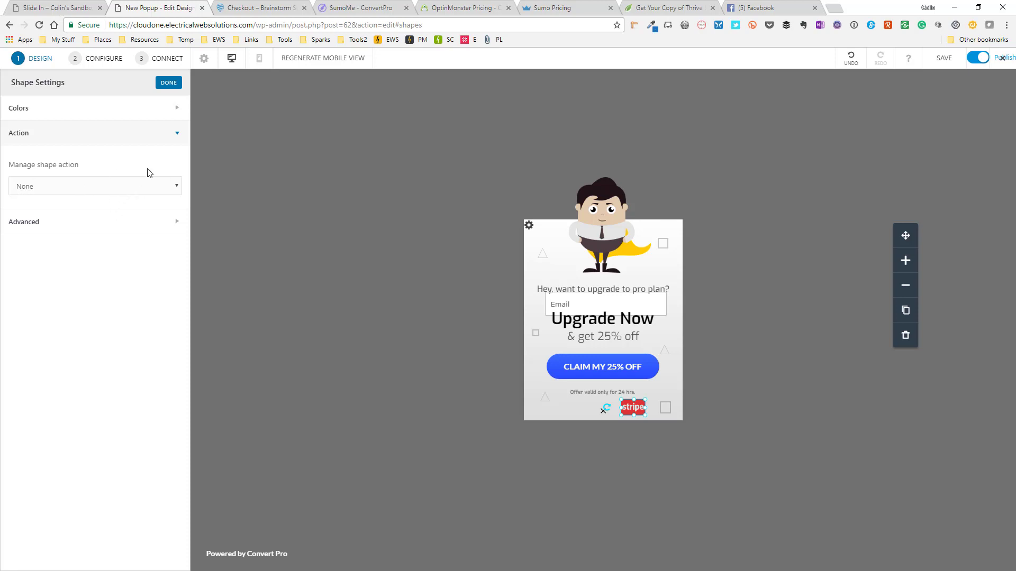
{"action": "left_click", "coordinate": [168, 83]}
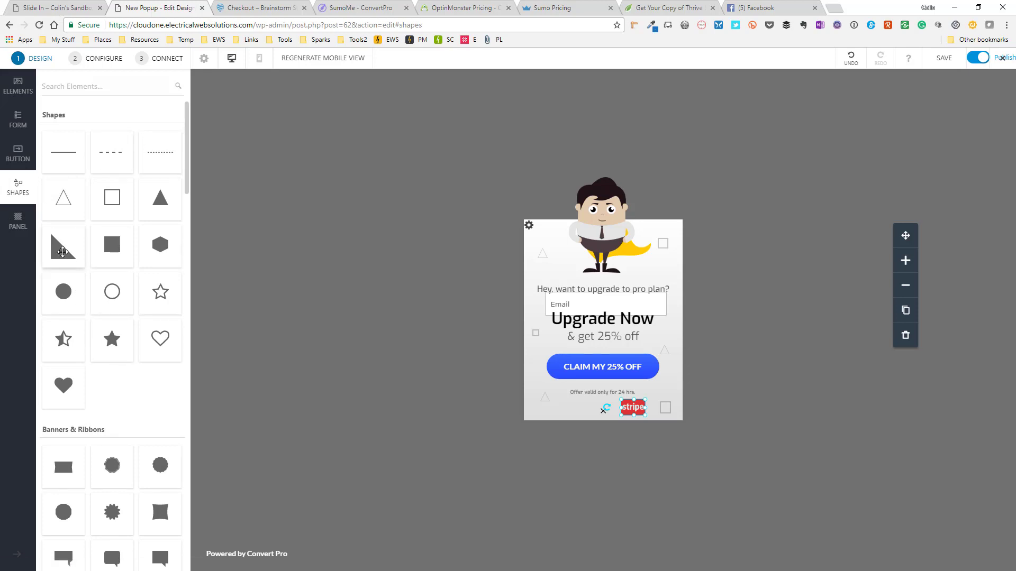
Step: Add a solid right triangle to the popup's lower-left corner and enlarge it to fill the corner
{"action": "left_click_drag", "start_coordinate": [62, 252], "coordinate": [530, 400]}
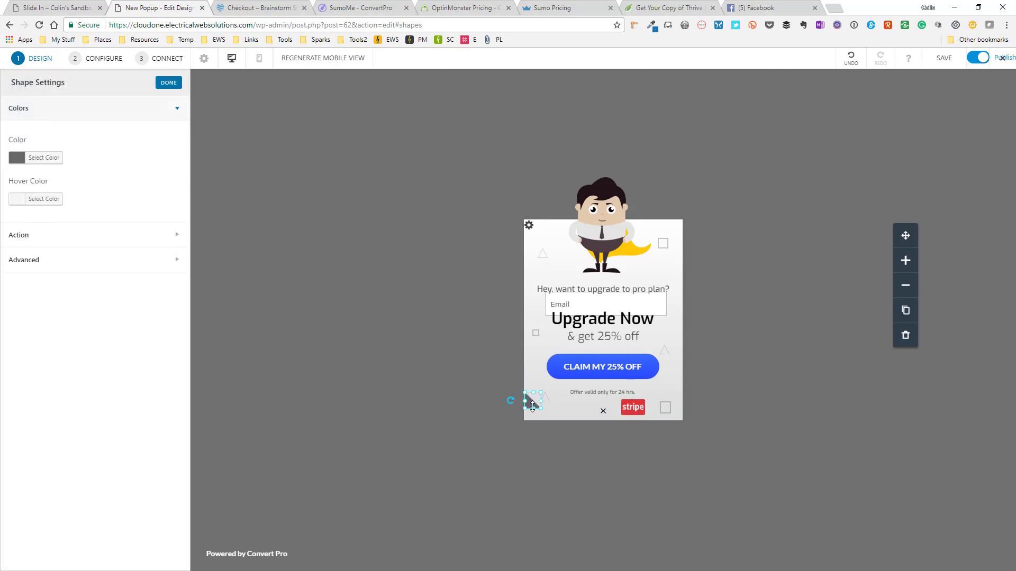
{"action": "mouse_move", "coordinate": [543, 413]}
{"action": "left_mouse_down"}
{"action": "mouse_move", "coordinate": [551, 423]}
{"action": "mouse_move", "coordinate": [535, 416]}
{"action": "left_mouse_up"}
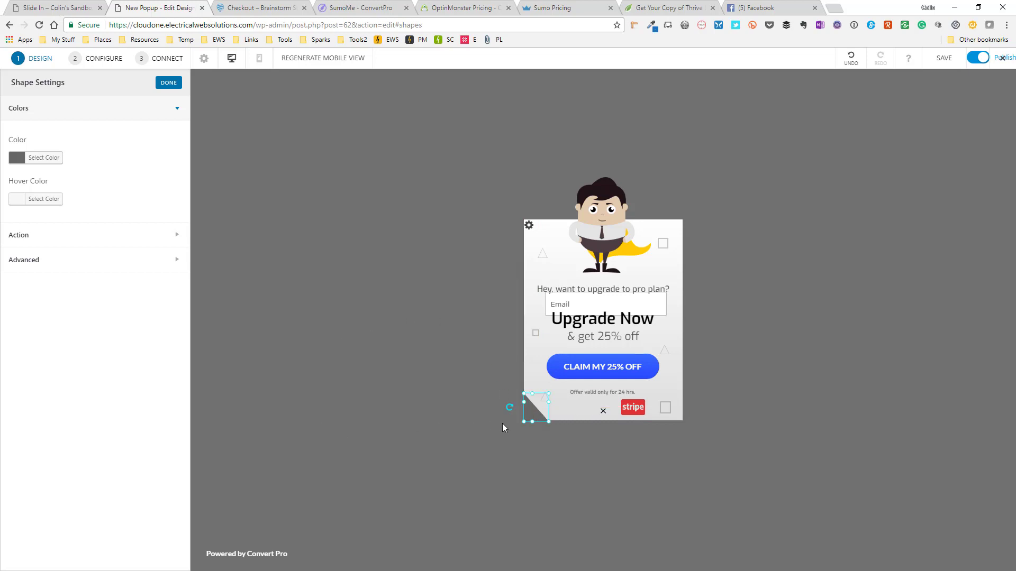
Step: Set the right triangle's color to #777777, finish its shape settings and deselect it
{"action": "left_click", "coordinate": [43, 158]}
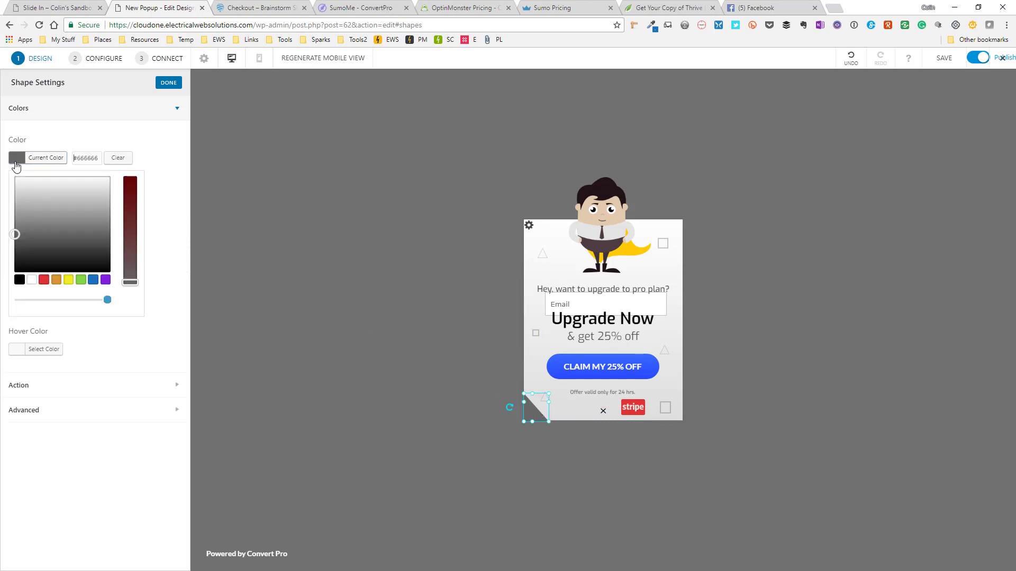
{"action": "mouse_move", "coordinate": [15, 235]}
{"action": "left_mouse_down"}
{"action": "mouse_move", "coordinate": [15, 215]}
{"action": "mouse_move", "coordinate": [14, 227]}
{"action": "left_mouse_up"}
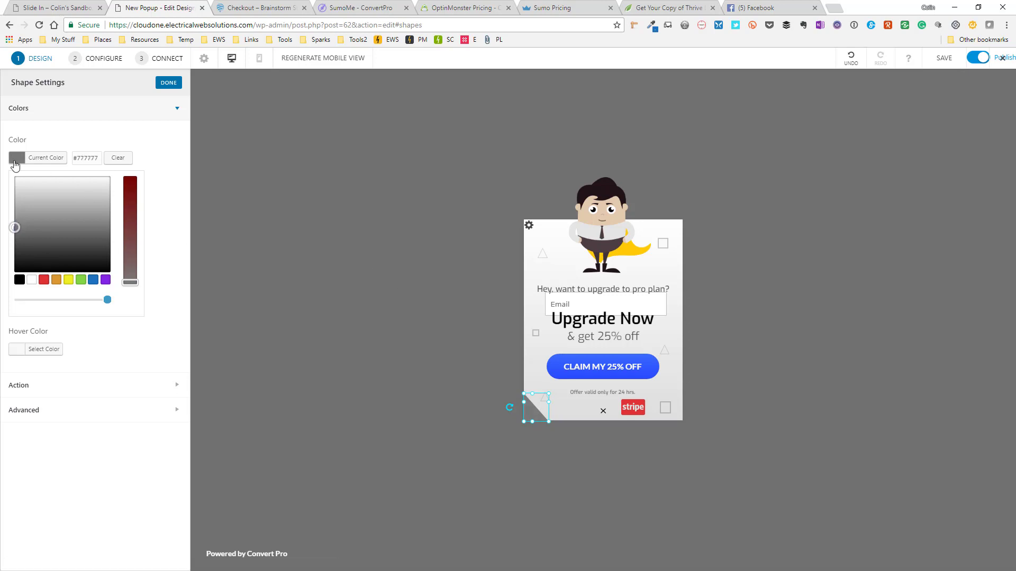
{"action": "left_click", "coordinate": [174, 84]}
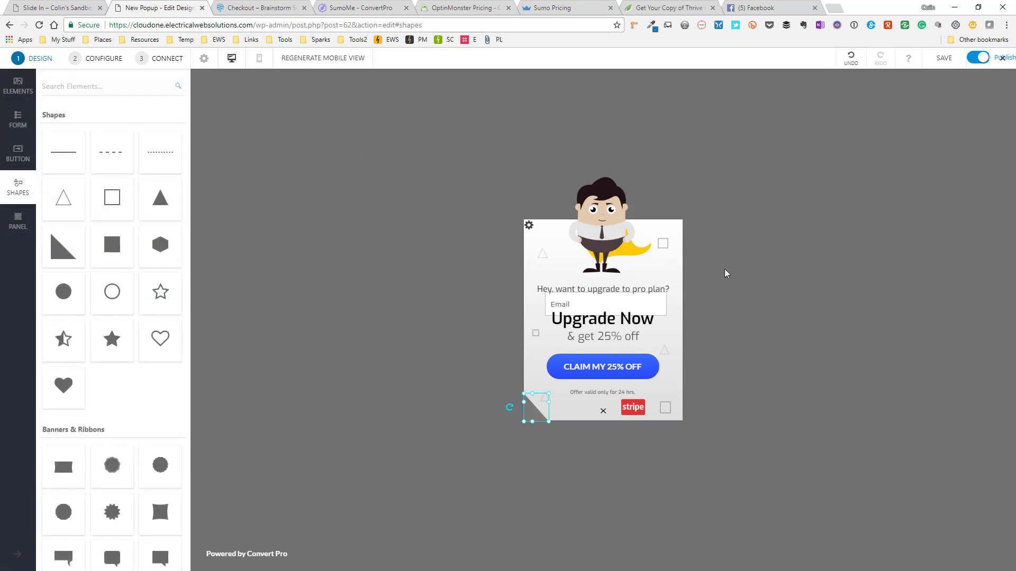
{"action": "left_click", "coordinate": [741, 270]}
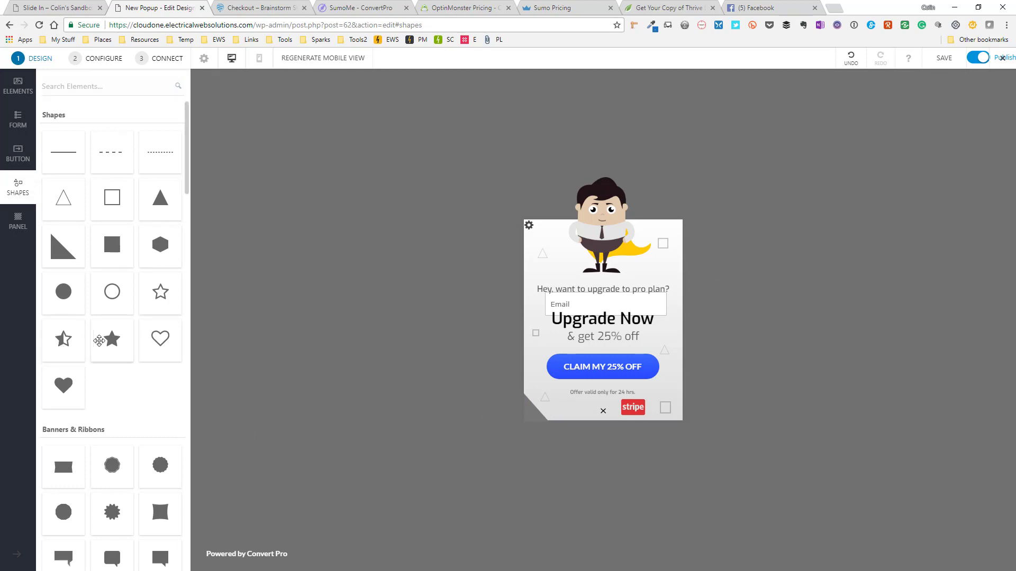
Step: Add a solid star in the popup's upper-left area beside the character, and close the shape settings
{"action": "left_click_drag", "start_coordinate": [112, 340], "coordinate": [555, 246]}
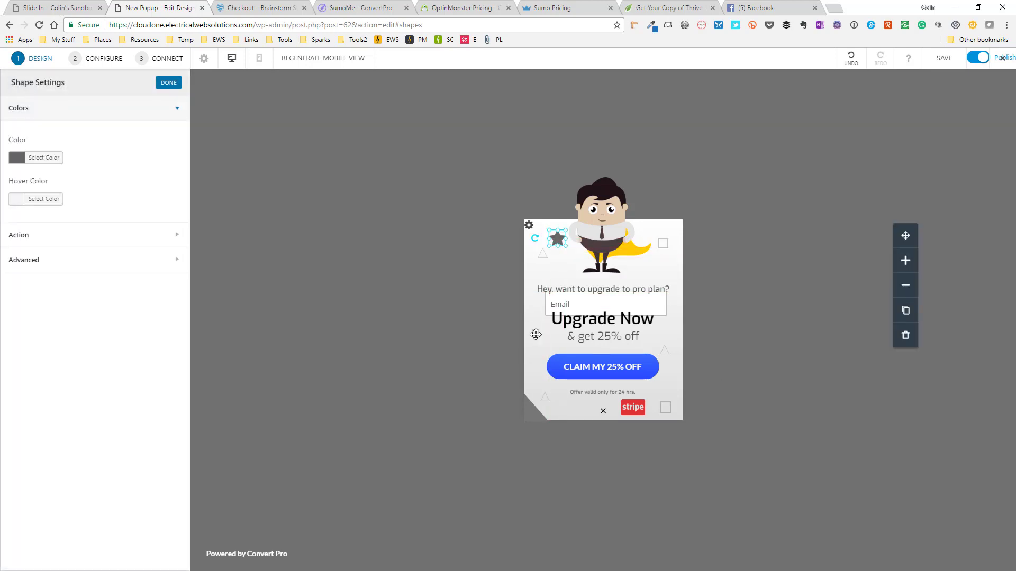
{"action": "left_click", "coordinate": [536, 334]}
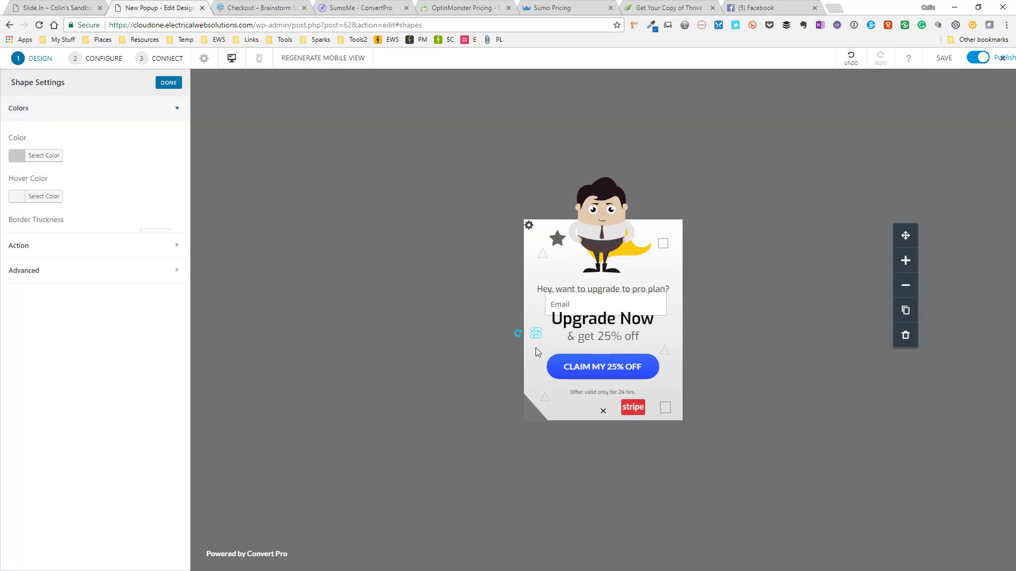
{"action": "left_click", "coordinate": [667, 352]}
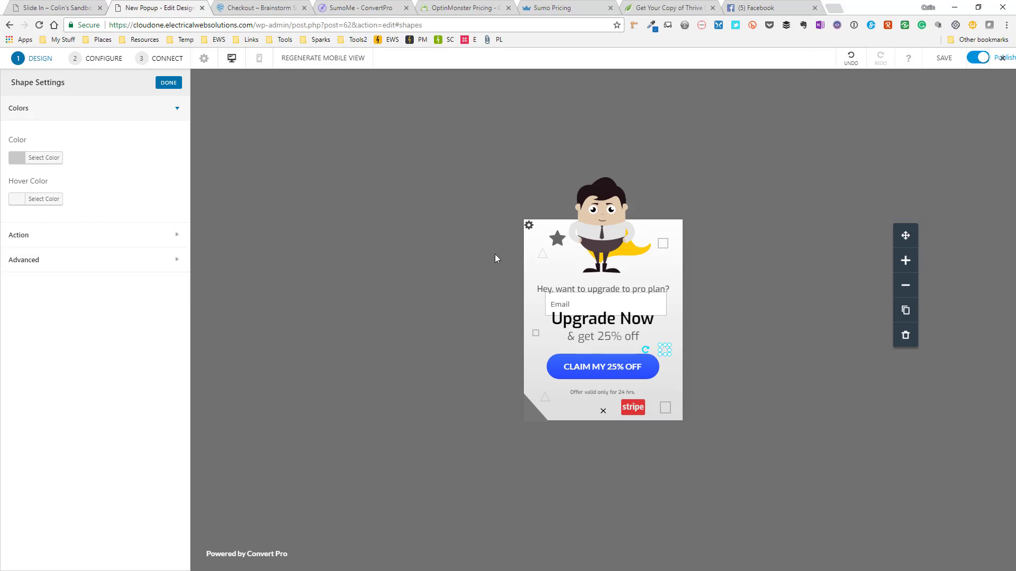
{"action": "left_click", "coordinate": [169, 83]}
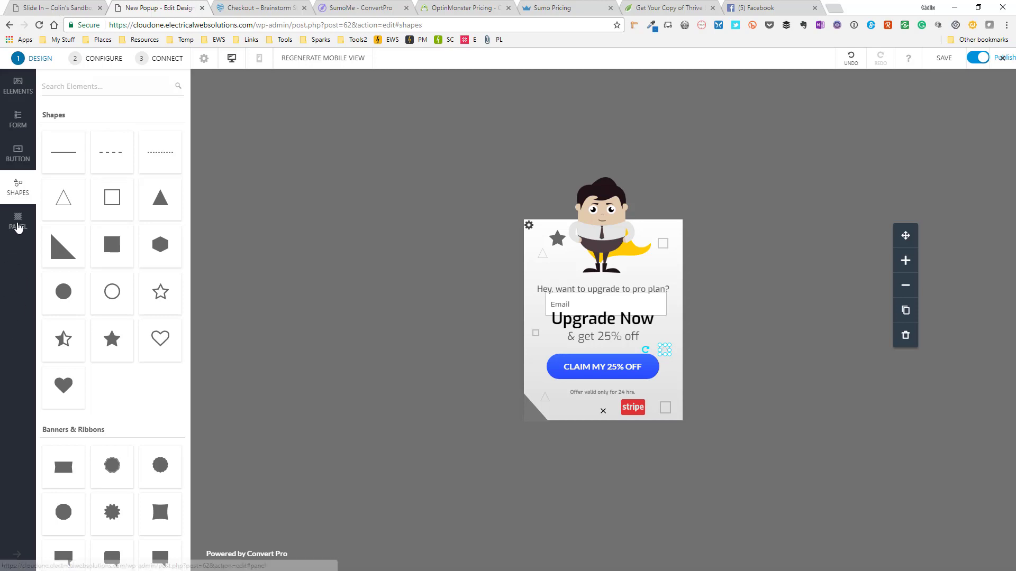
Step: Try a popup panel height of 580 px, and set the height back to 380 px
{"action": "left_click", "coordinate": [17, 221]}
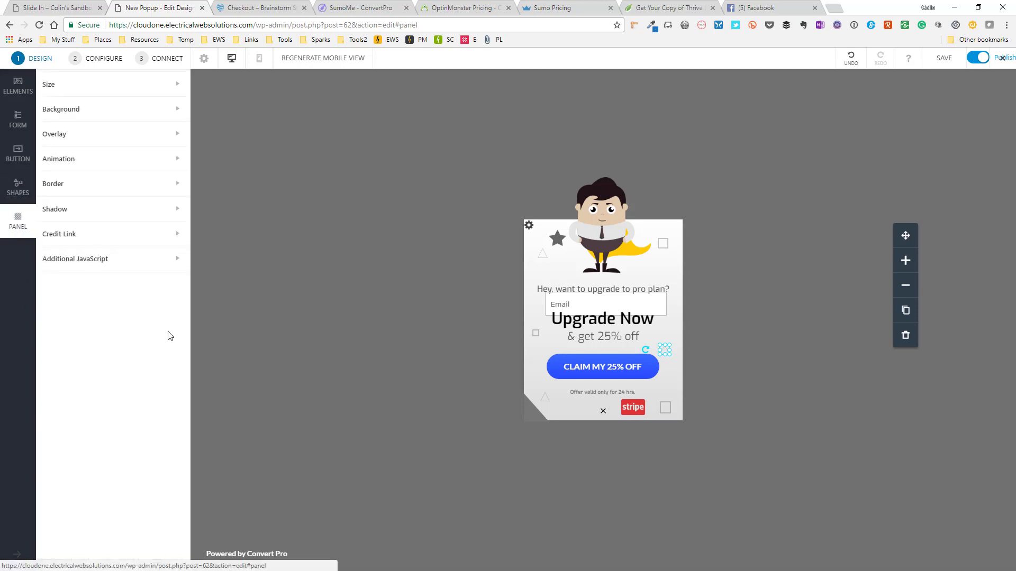
{"action": "left_click", "coordinate": [141, 95]}
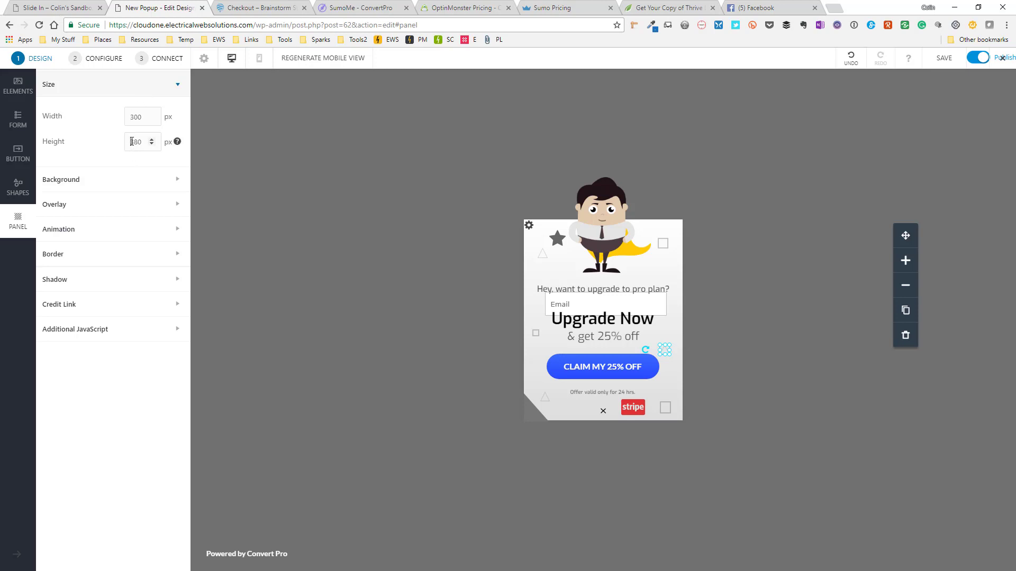
{"action": "left_click_drag", "start_coordinate": [131, 142], "coordinate": [134, 141]}
{"action": "type", "text": "5"}
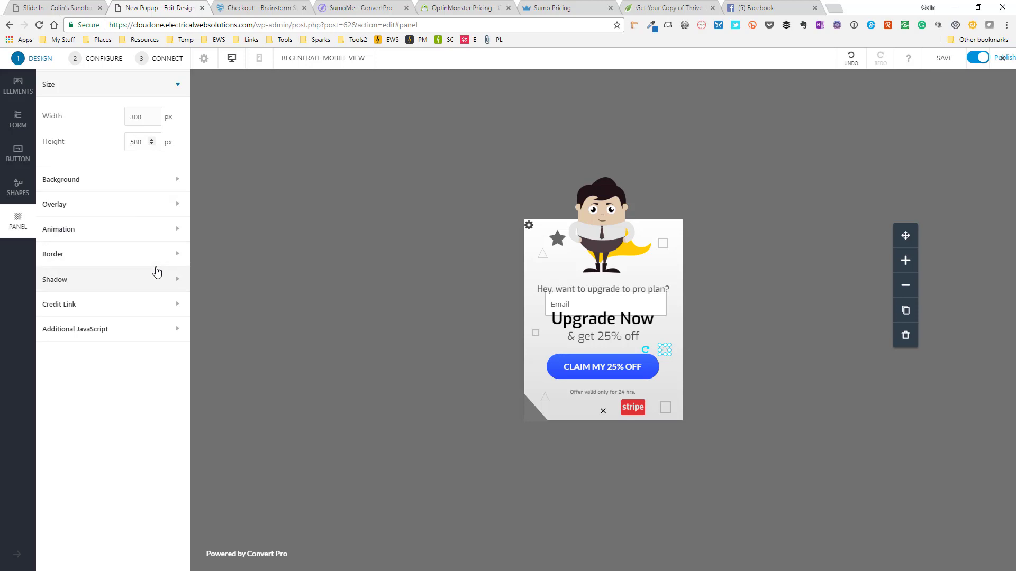
{"action": "left_click", "coordinate": [138, 116]}
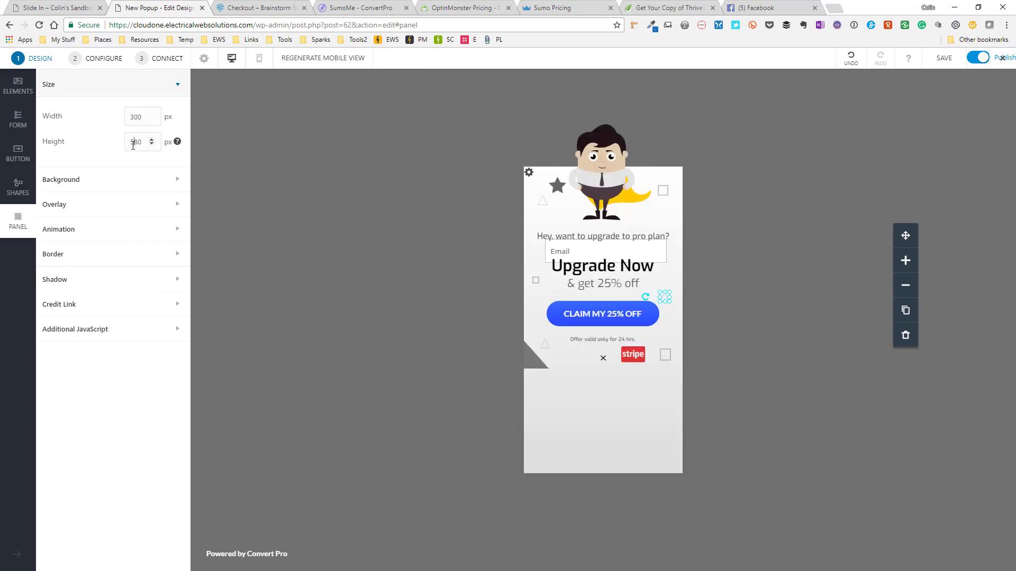
{"action": "type", "text": "3"}
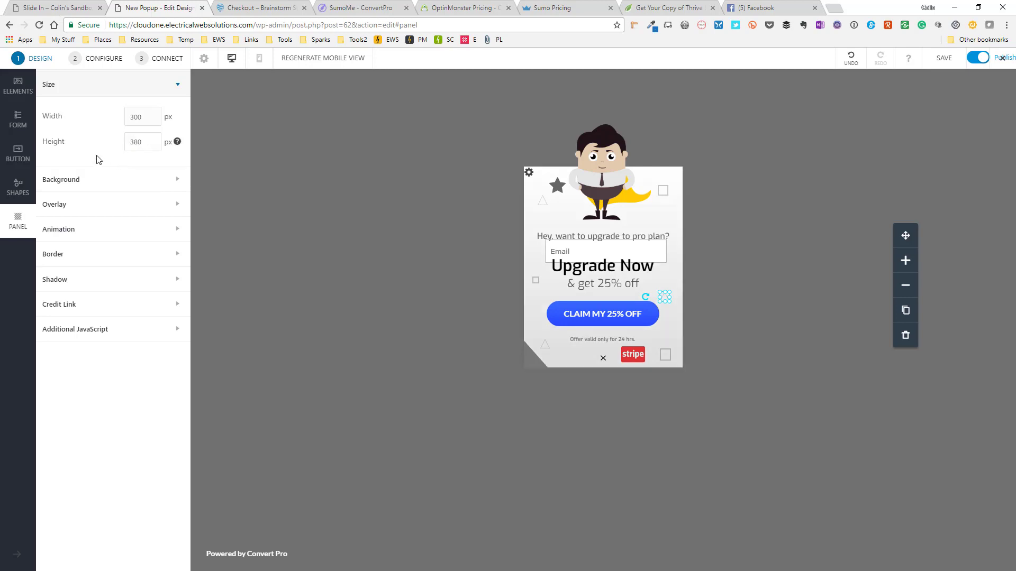
Step: Keep the panel's background type as Gradient and set its second color to the blue preset
{"action": "left_click", "coordinate": [112, 180]}
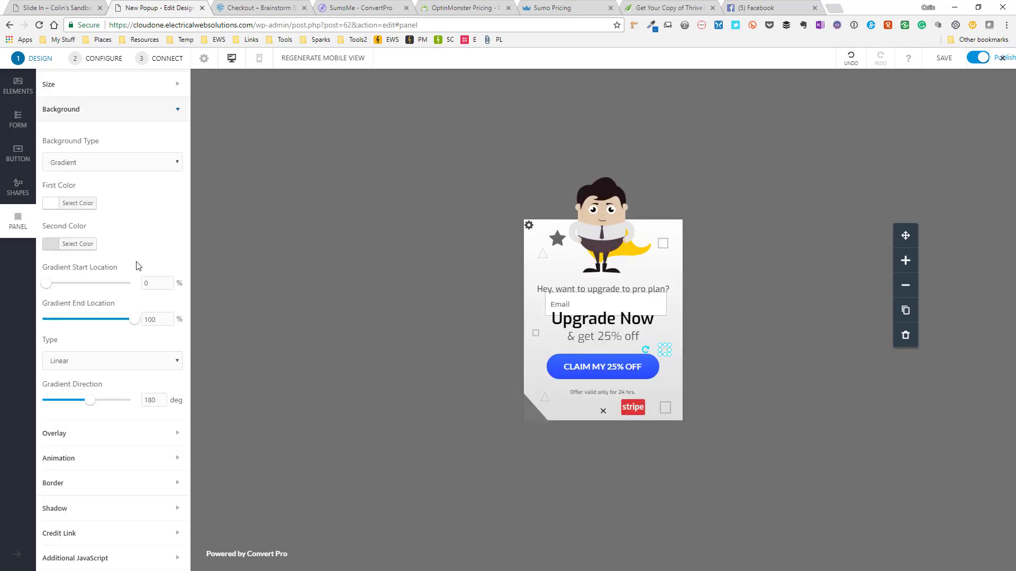
{"action": "left_click", "coordinate": [132, 168]}
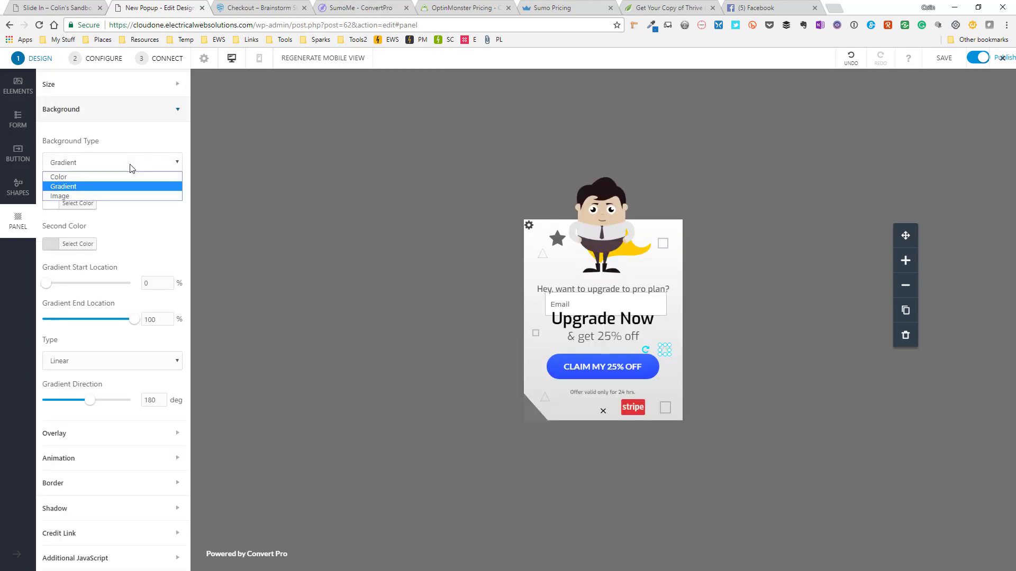
{"action": "left_click", "coordinate": [119, 189]}
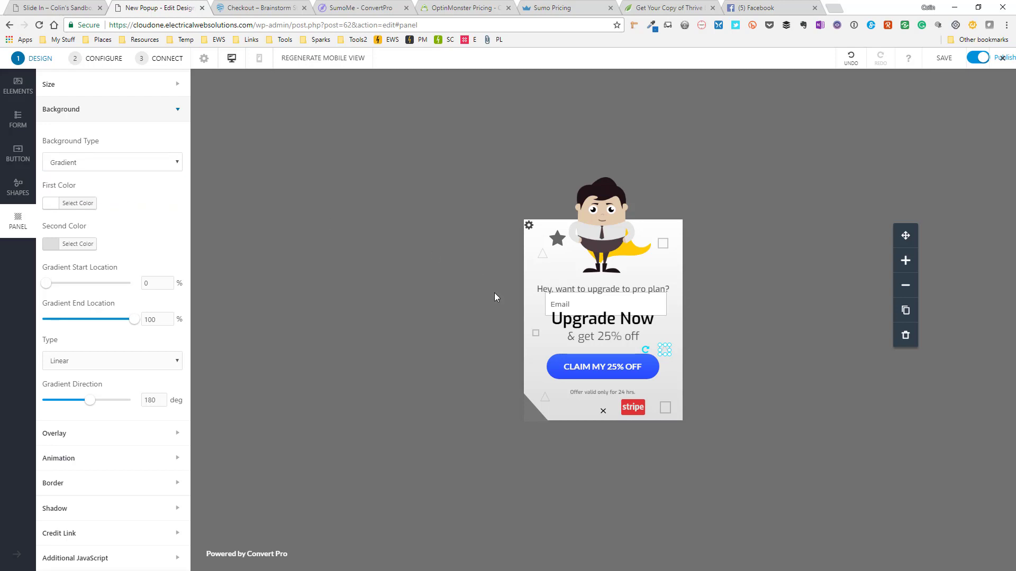
{"action": "left_click", "coordinate": [57, 206]}
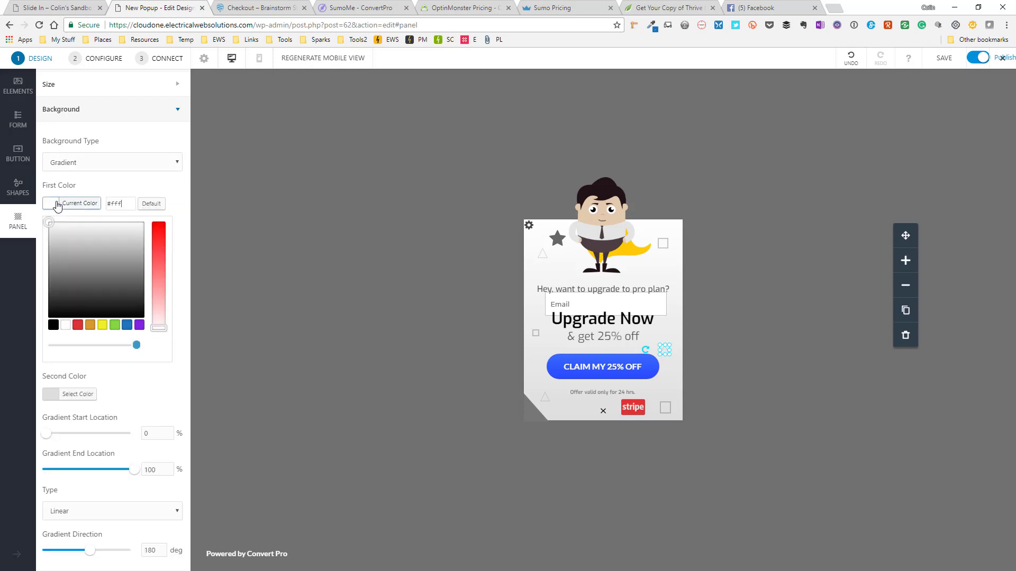
{"action": "left_click", "coordinate": [149, 188]}
{"action": "left_click", "coordinate": [61, 244]}
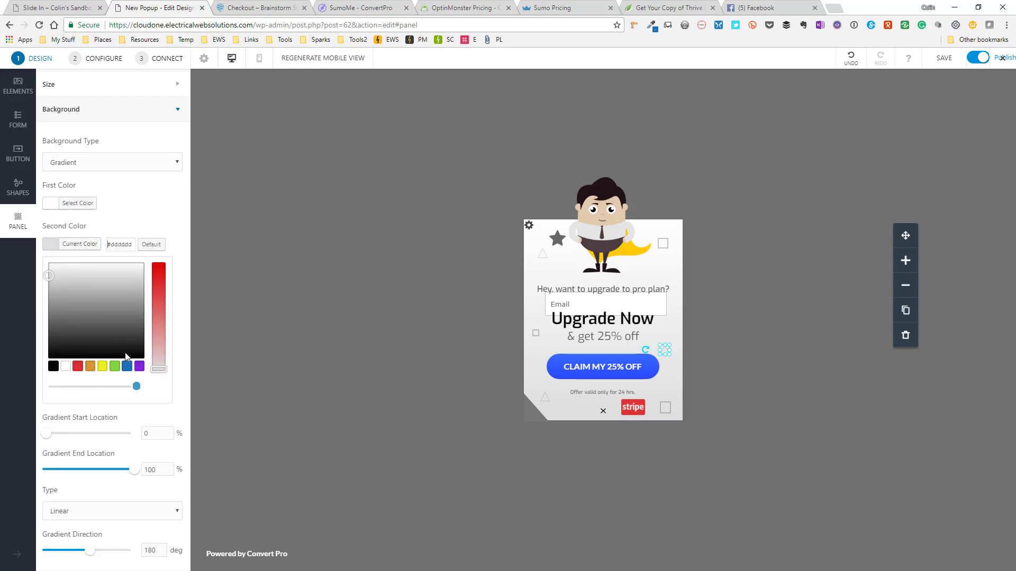
{"action": "left_click", "coordinate": [127, 366]}
{"action": "left_click", "coordinate": [141, 199]}
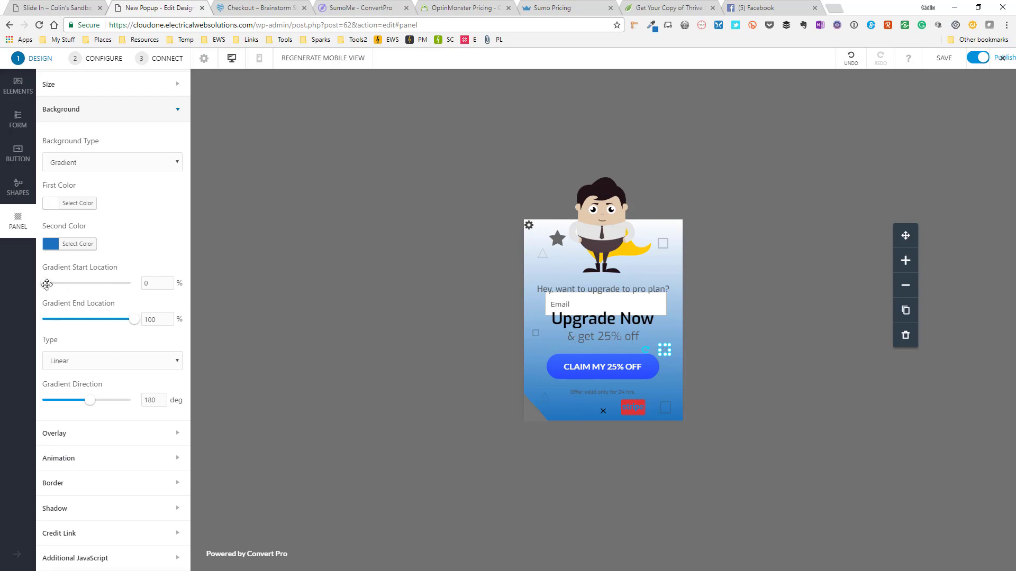
Step: Set the background gradient's start location to 27%, end location to 83% and direction to 44 degrees
{"action": "left_click_drag", "start_coordinate": [46, 284], "coordinate": [65, 281]}
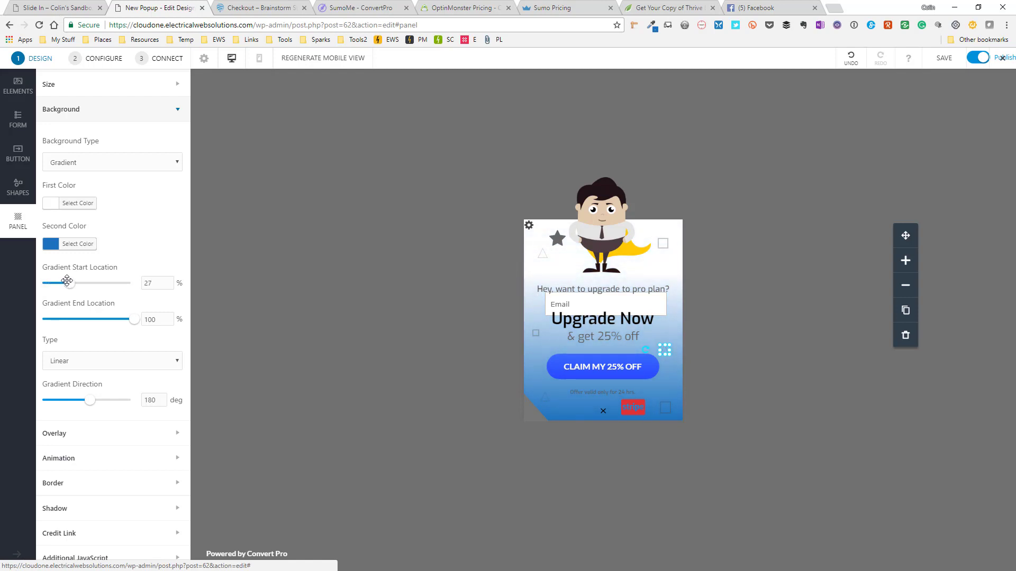
{"action": "left_click_drag", "start_coordinate": [133, 320], "coordinate": [115, 324]}
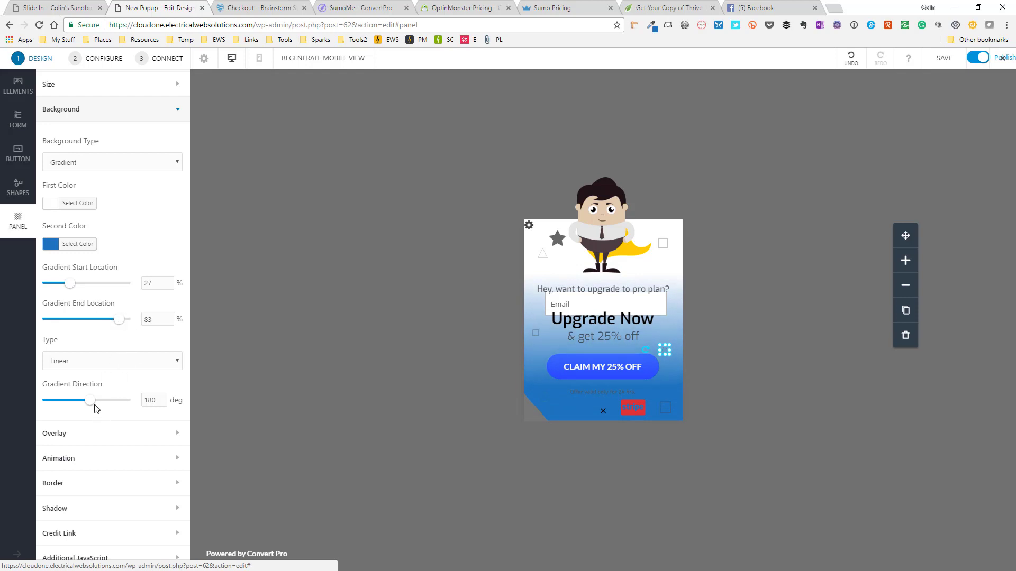
{"action": "left_click_drag", "start_coordinate": [91, 401], "coordinate": [55, 399]}
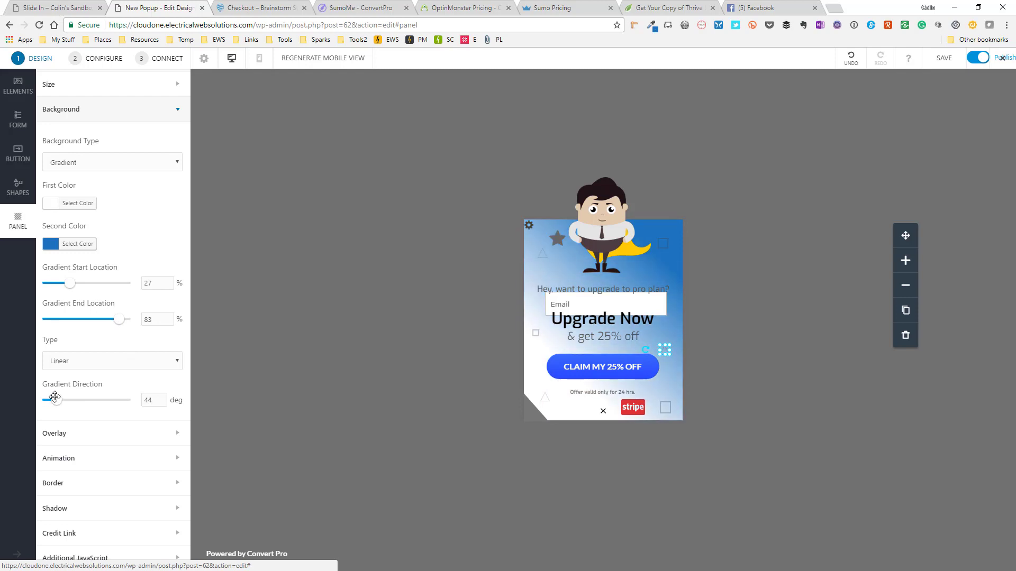
Step: Set the panel's overlay color to the yellow preset
{"action": "left_click", "coordinate": [90, 434]}
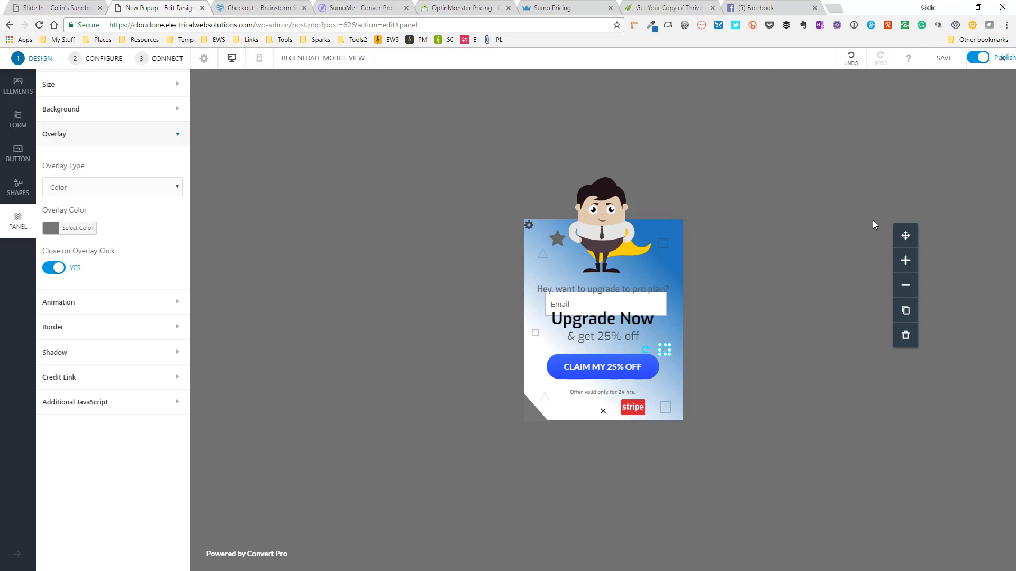
{"action": "left_click", "coordinate": [68, 231]}
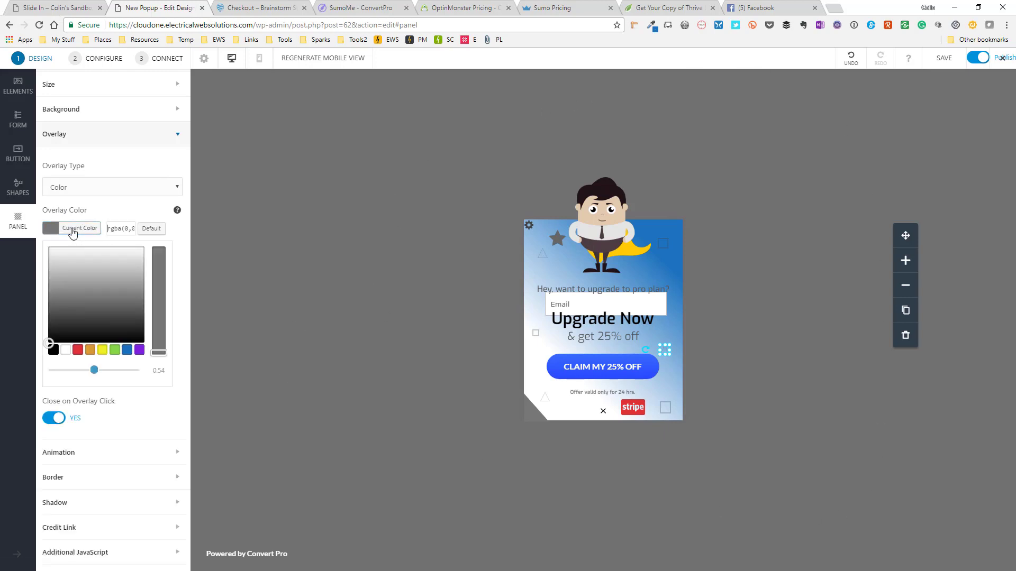
{"action": "left_click", "coordinate": [102, 351]}
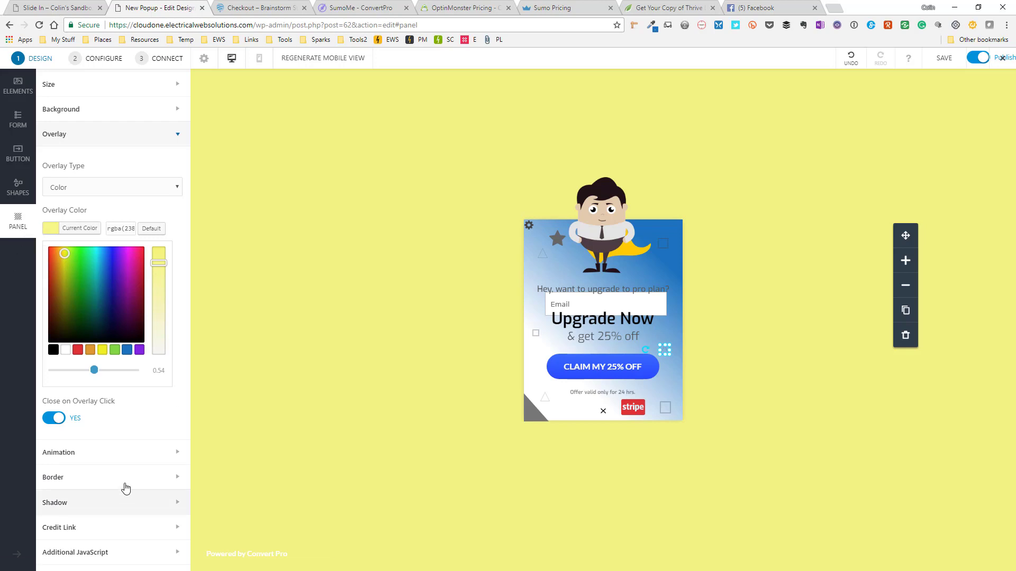
Step: Try the Bounce and Jello entry animation effects on the panel, and set the effect back to Slide In Down
{"action": "left_click", "coordinate": [125, 458]}
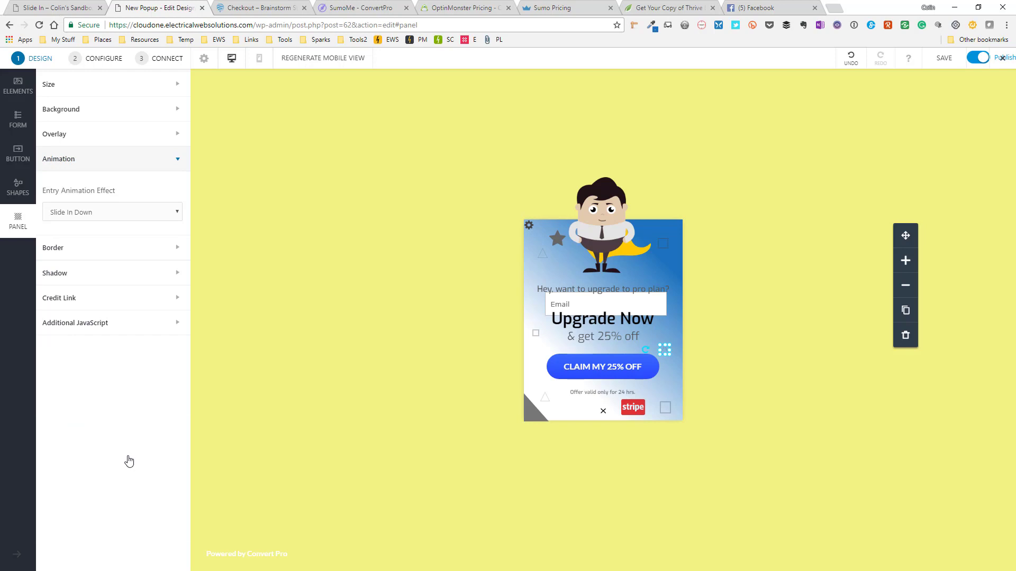
{"action": "left_click", "coordinate": [131, 219]}
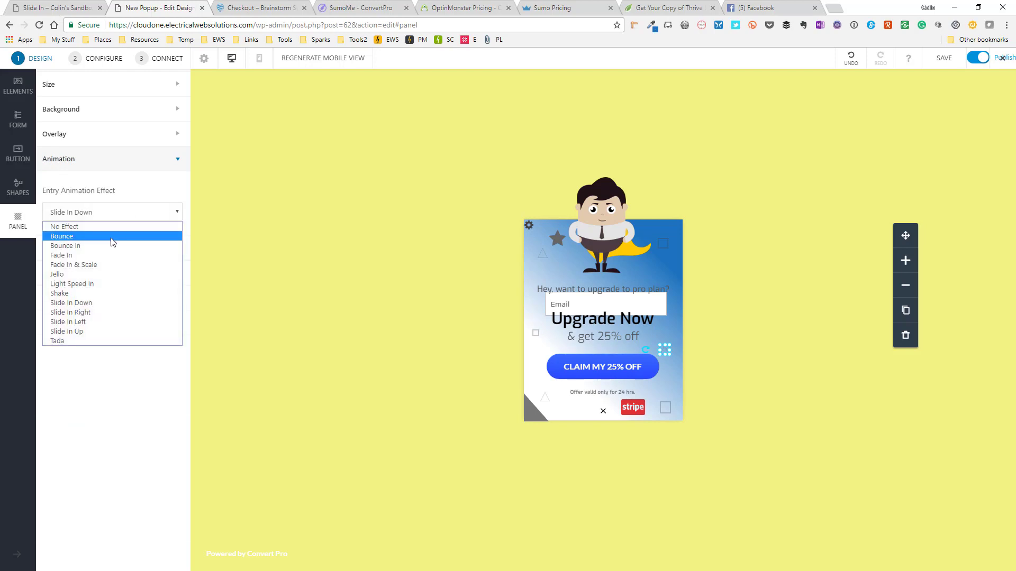
{"action": "left_click", "coordinate": [113, 237]}
{"action": "left_click", "coordinate": [119, 217]}
{"action": "left_click", "coordinate": [105, 275]}
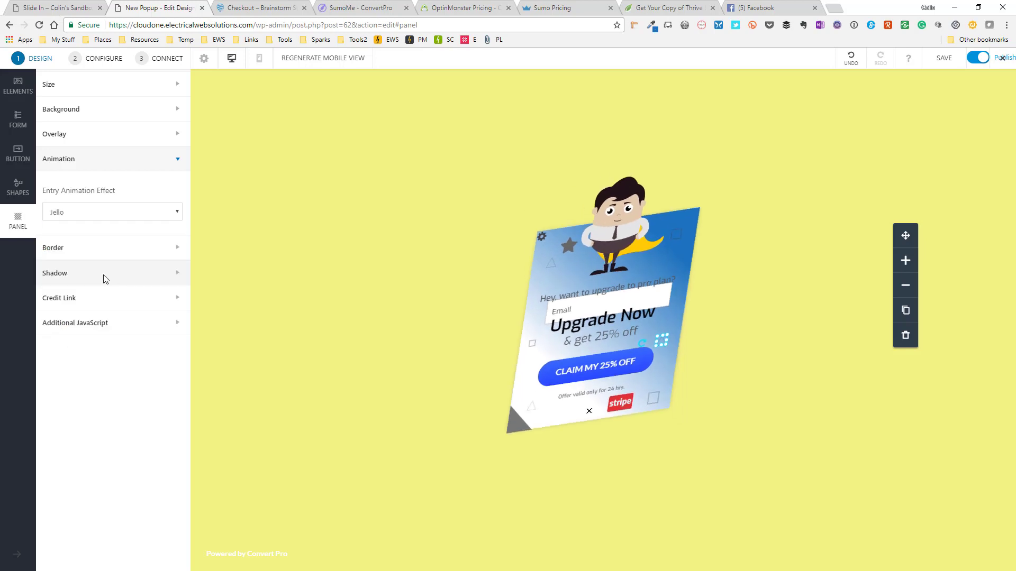
{"action": "left_click", "coordinate": [127, 217]}
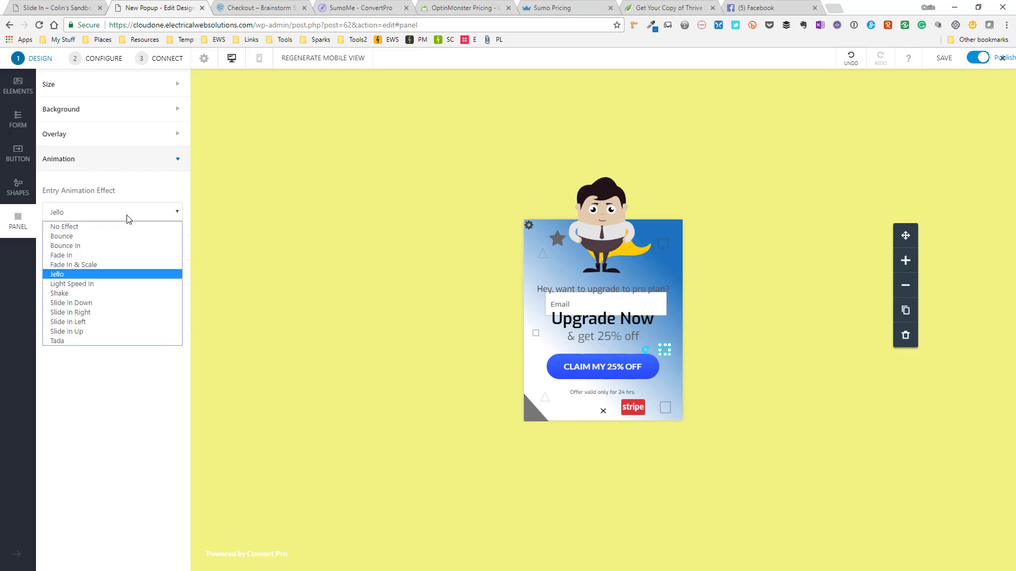
{"action": "left_click", "coordinate": [102, 303]}
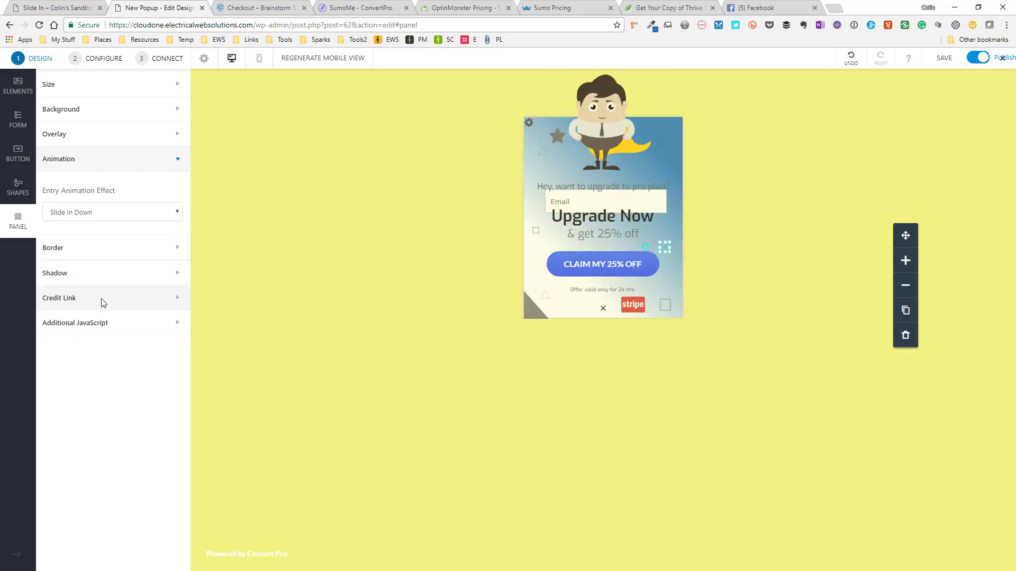
{"action": "left_click", "coordinate": [120, 218]}
{"action": "left_click", "coordinate": [121, 219]}
Step: Give the popup panel a solid border with a width of 10 px on all sides
{"action": "left_click", "coordinate": [91, 254]}
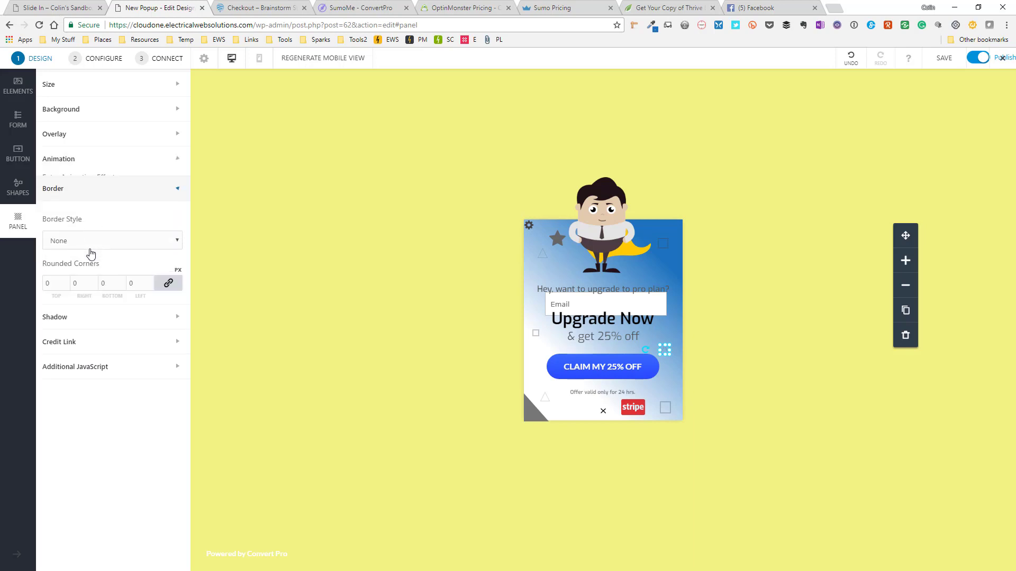
{"action": "left_click", "coordinate": [57, 280]}
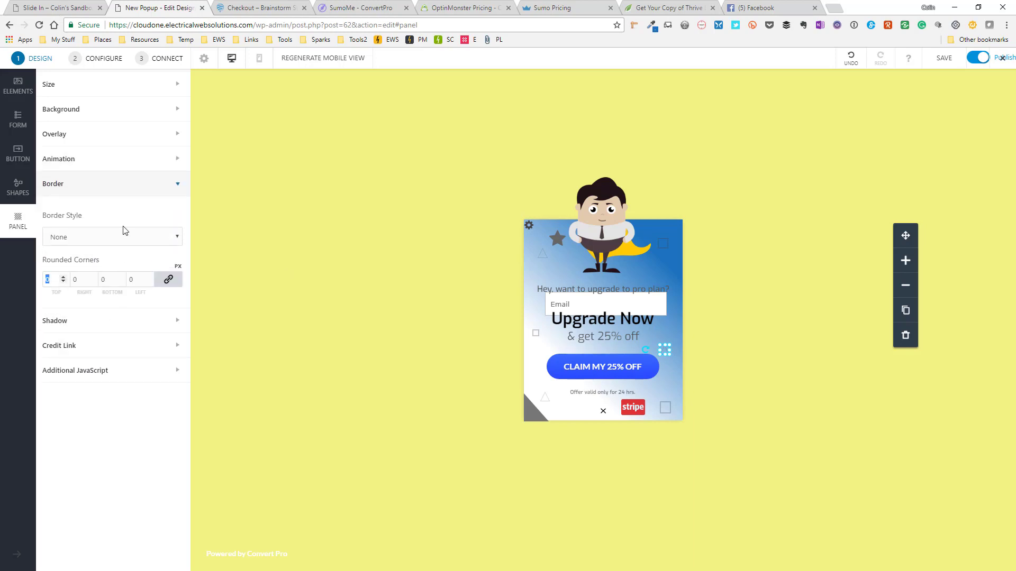
{"action": "left_click", "coordinate": [115, 236]}
{"action": "left_click", "coordinate": [92, 251]}
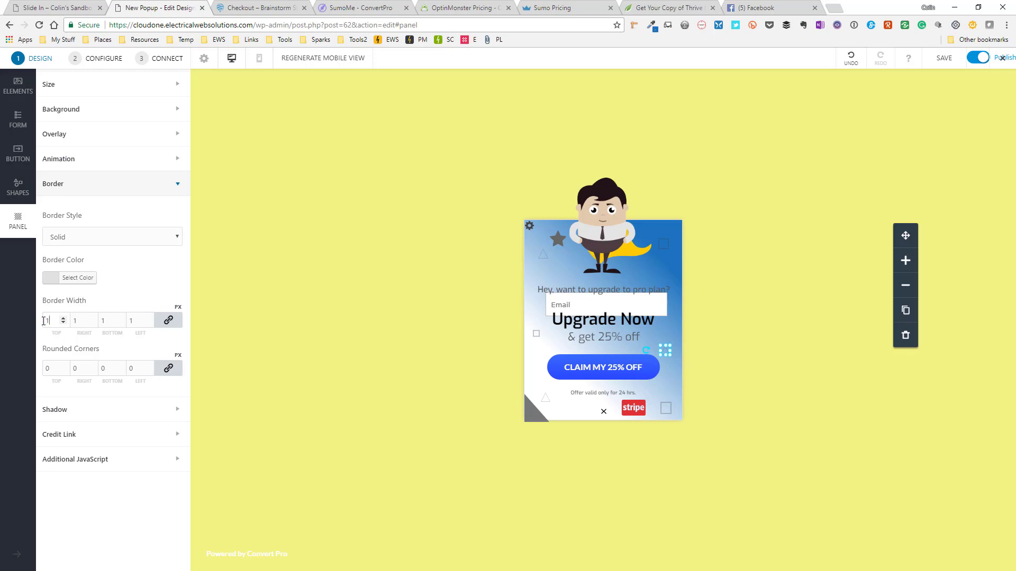
{"action": "type", "text": "0"}
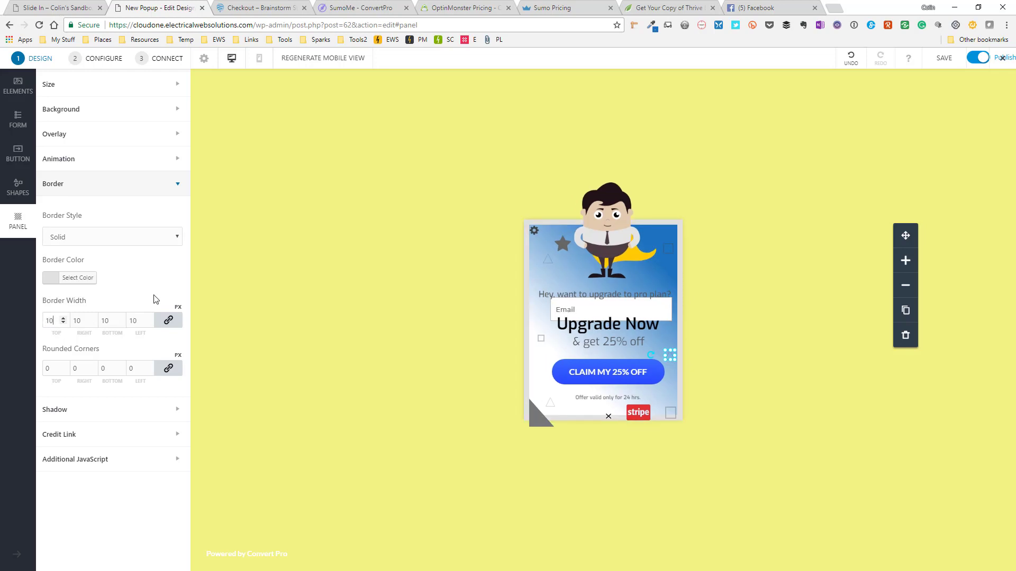
Step: Set the panel's border color to the white preset
{"action": "left_click", "coordinate": [60, 283]}
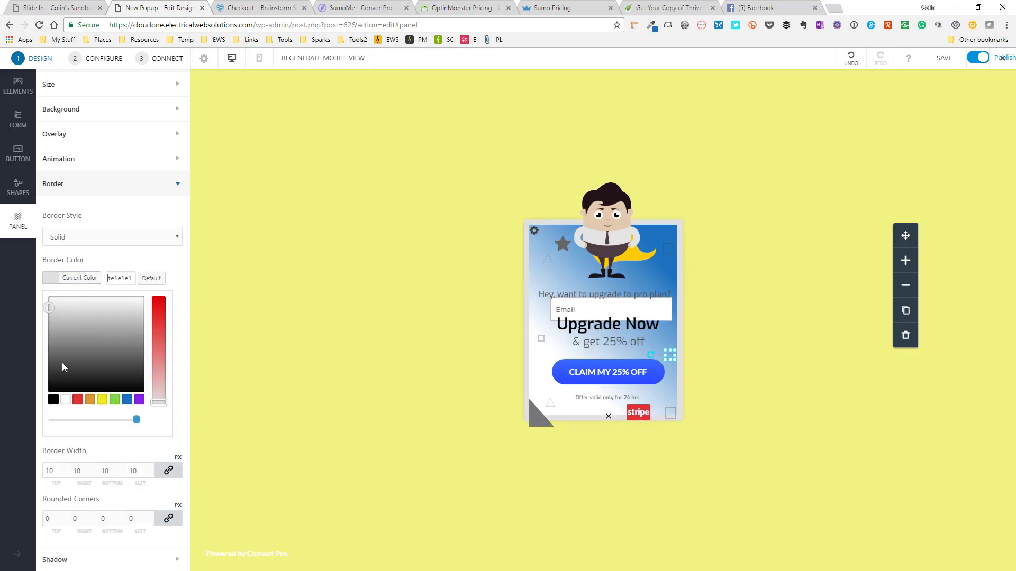
{"action": "left_click", "coordinate": [66, 400]}
{"action": "left_click", "coordinate": [153, 266]}
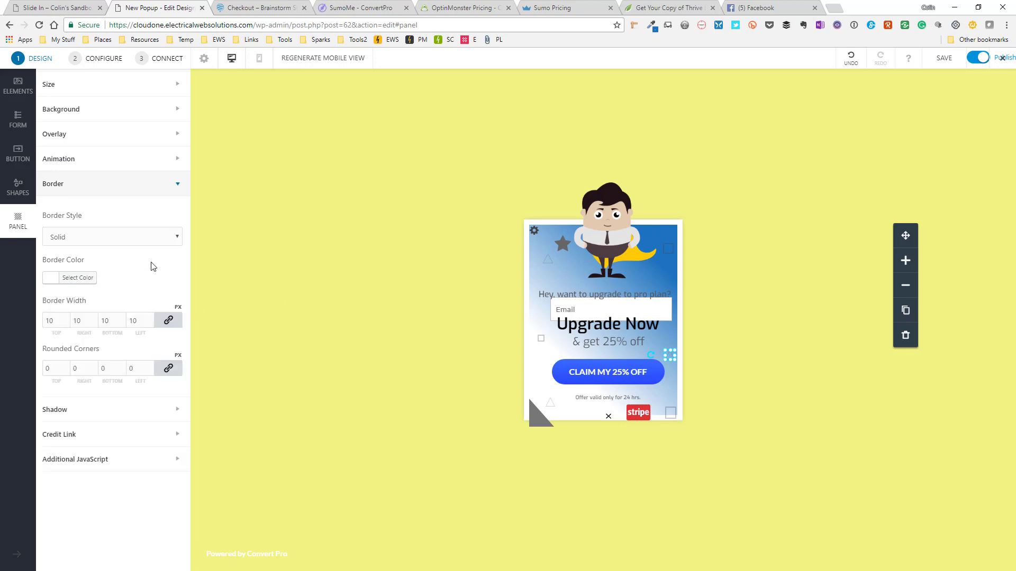
Step: Delete the gray triangle and the red Stripe badge from the popup design
{"action": "left_click", "coordinate": [538, 419]}
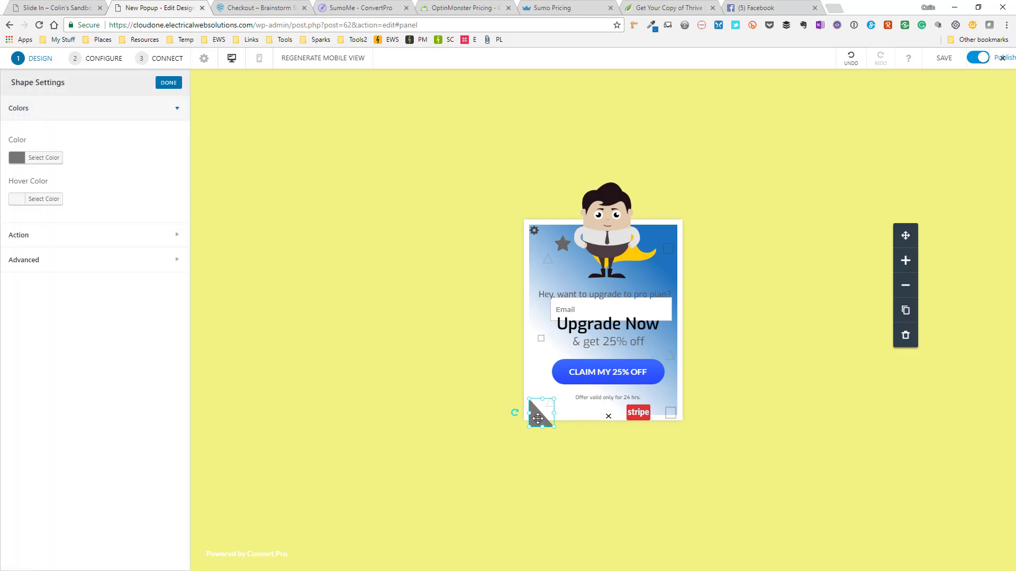
{"action": "left_click", "coordinate": [223, 339]}
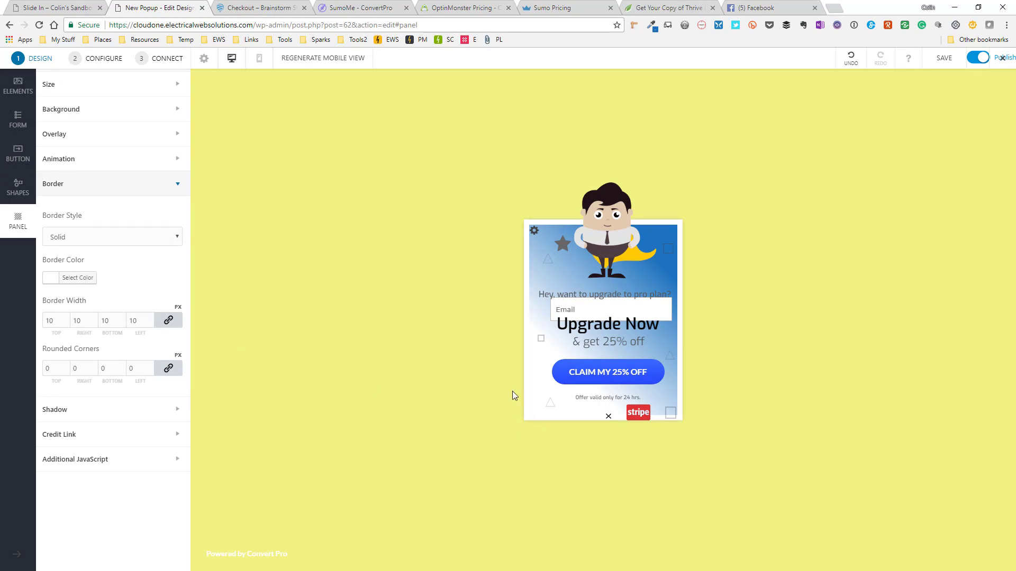
{"action": "left_click", "coordinate": [639, 413]}
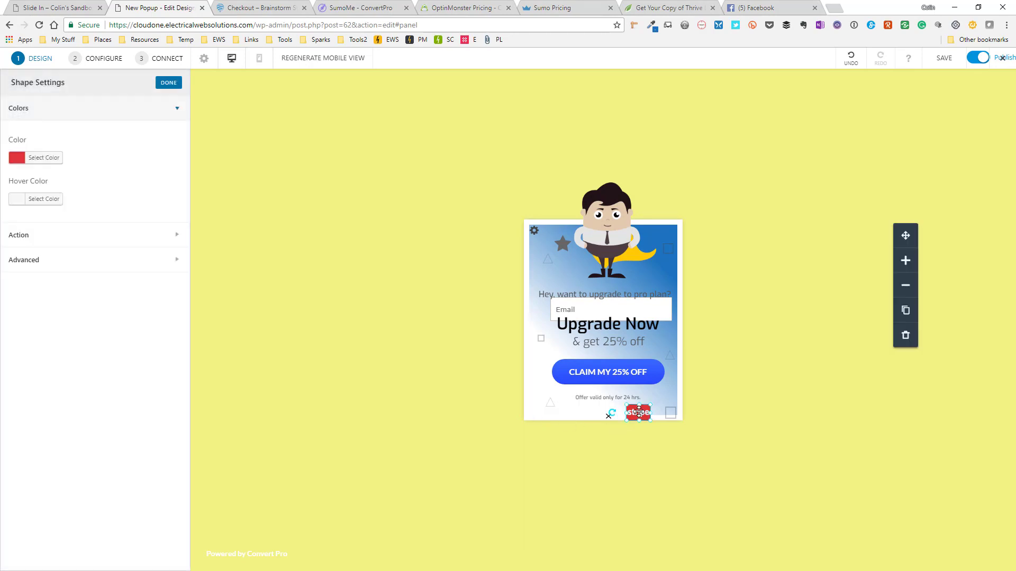
{"action": "key", "text": "Delete"}
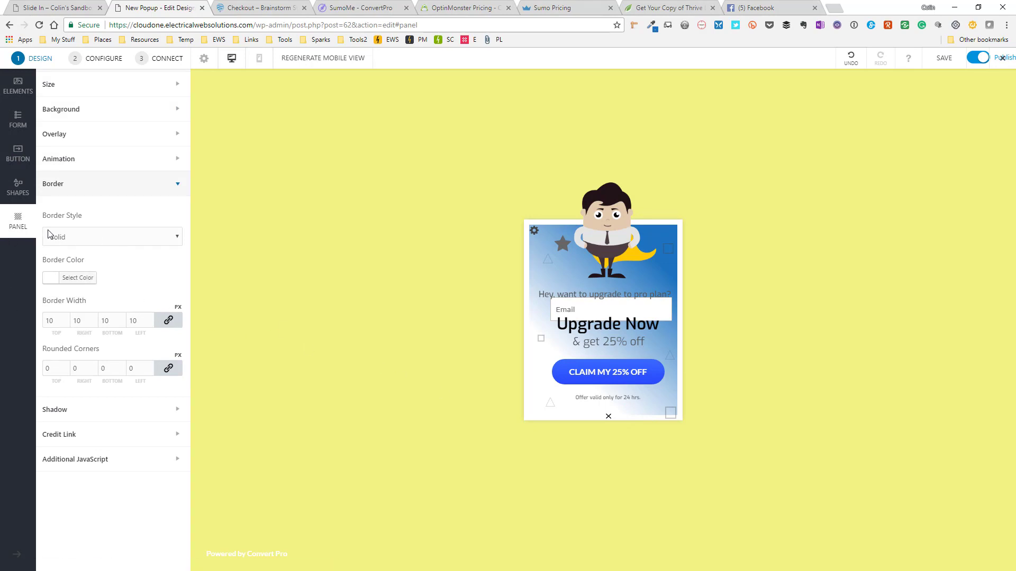
Step: Set the panel's outset shadow to a horizontal length of 9 px, a vertical length of 8 px and a spread radius of -1 px
{"action": "left_click", "coordinate": [103, 416]}
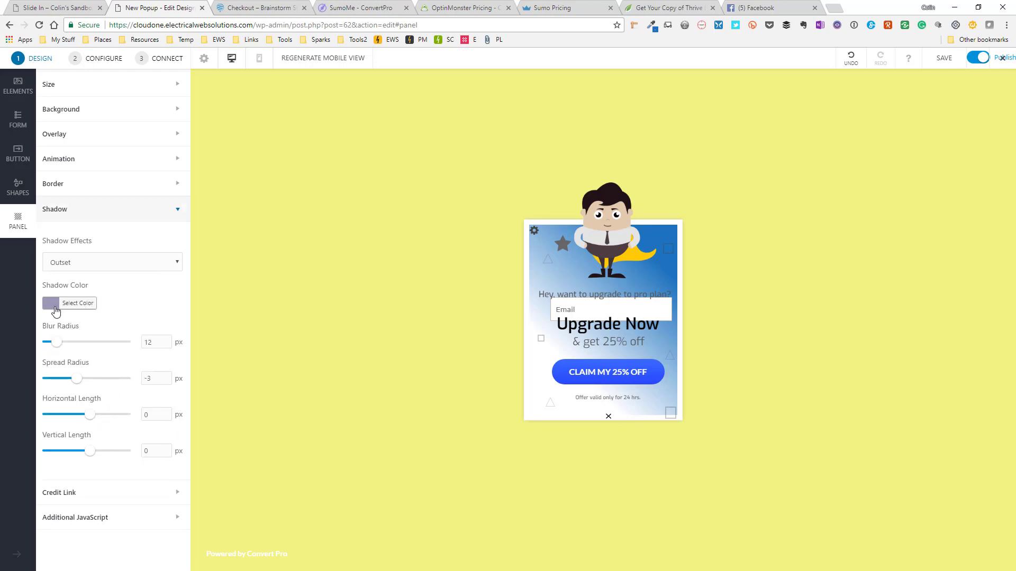
{"action": "left_click", "coordinate": [127, 263]}
{"action": "left_click", "coordinate": [130, 264]}
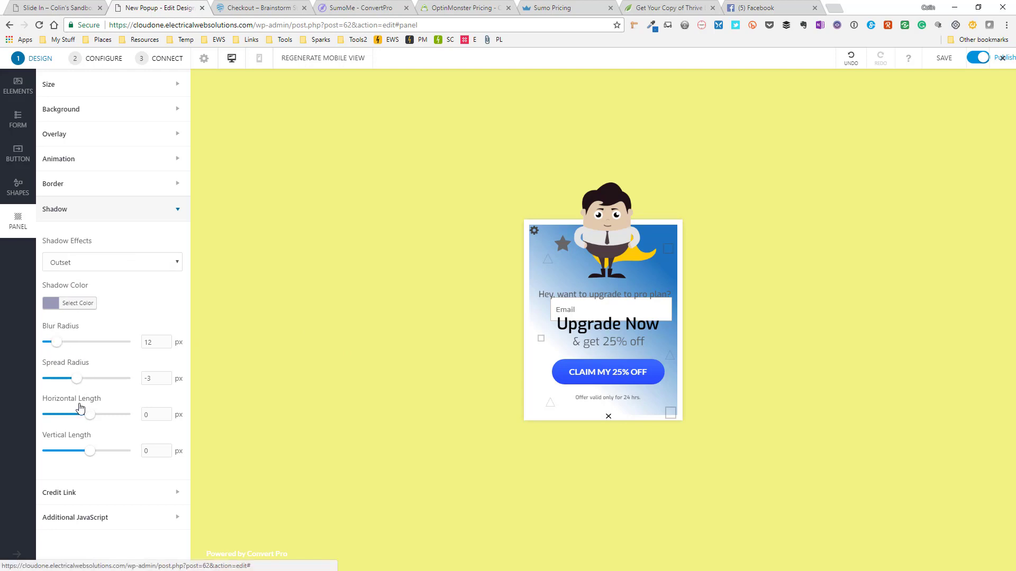
{"action": "left_click_drag", "start_coordinate": [90, 414], "coordinate": [100, 414]}
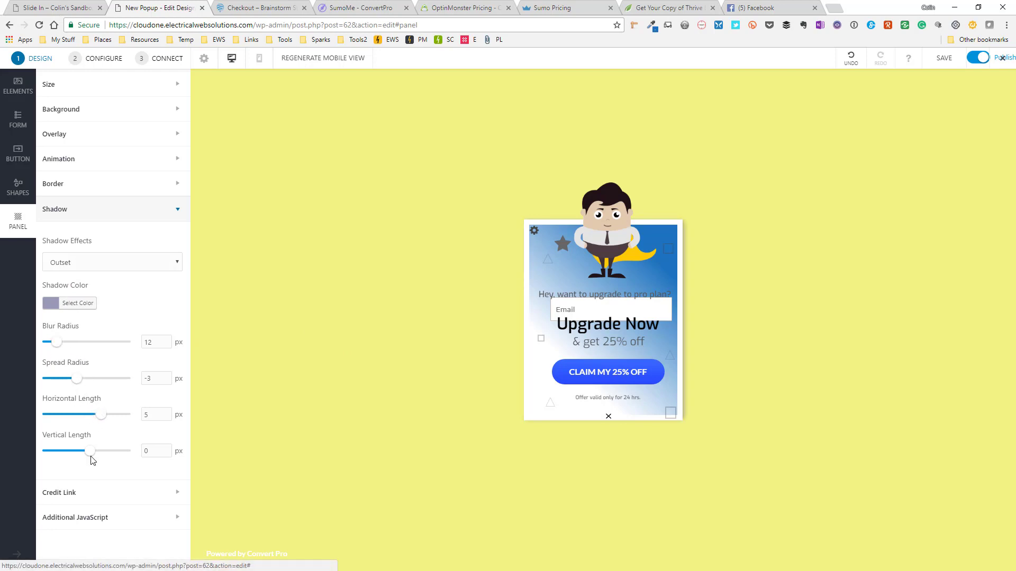
{"action": "left_click_drag", "start_coordinate": [92, 455], "coordinate": [110, 415]}
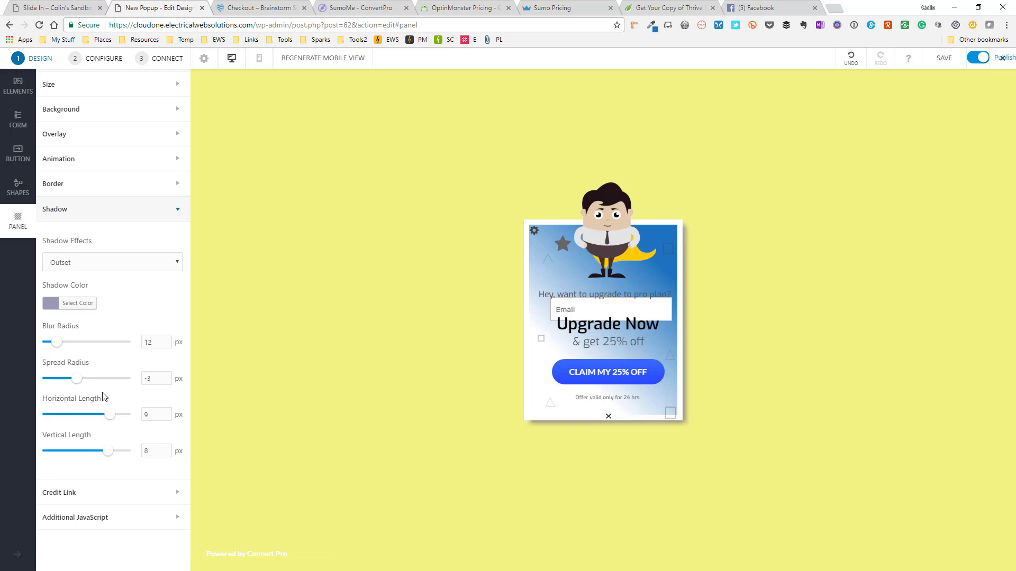
{"action": "left_click_drag", "start_coordinate": [76, 379], "coordinate": [86, 379]}
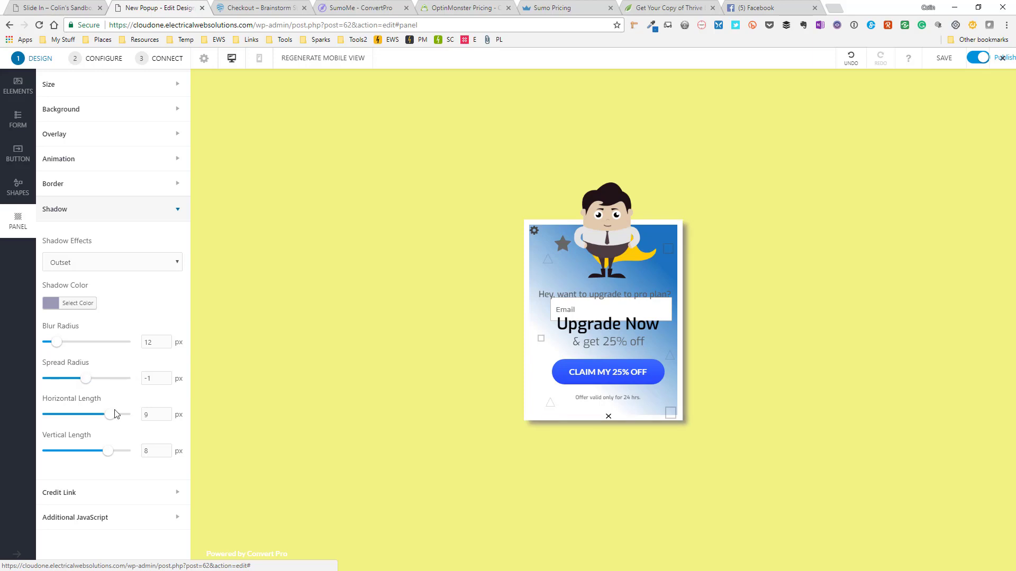
Step: Set the credit link color to the yellow preset
{"action": "left_click", "coordinate": [88, 504]}
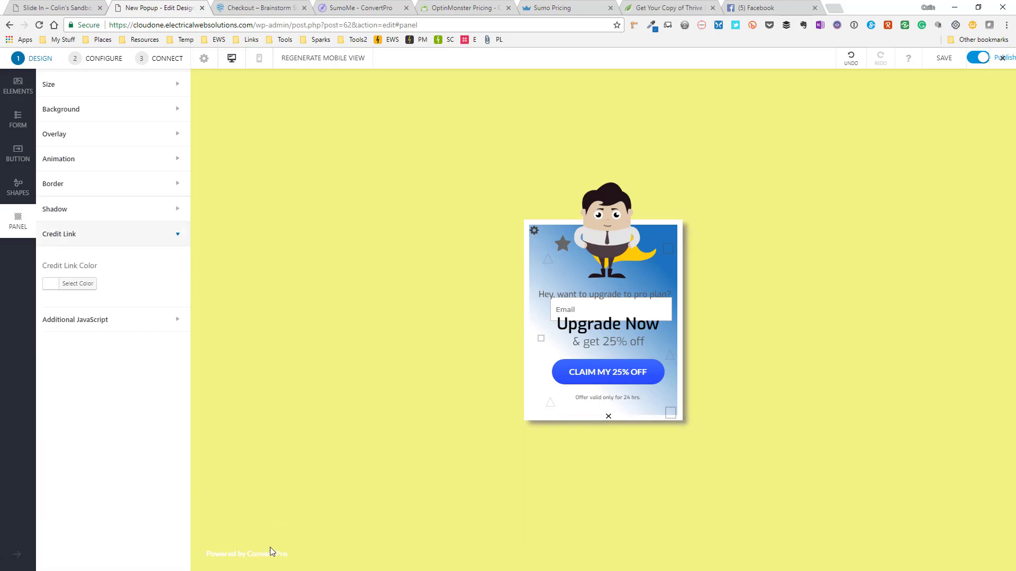
{"action": "left_click", "coordinate": [51, 285]}
{"action": "left_click", "coordinate": [103, 407]}
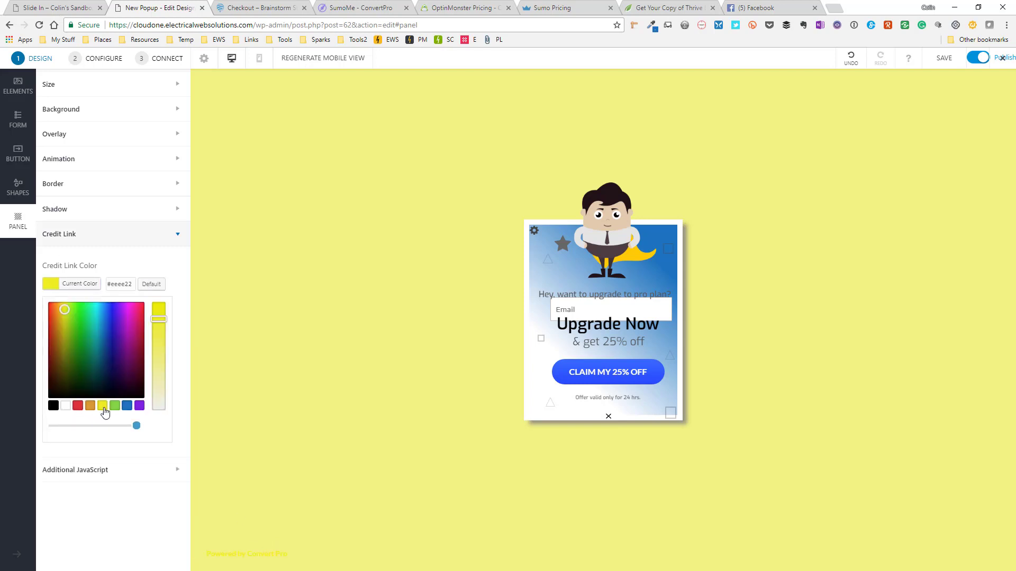
{"action": "left_click", "coordinate": [144, 268]}
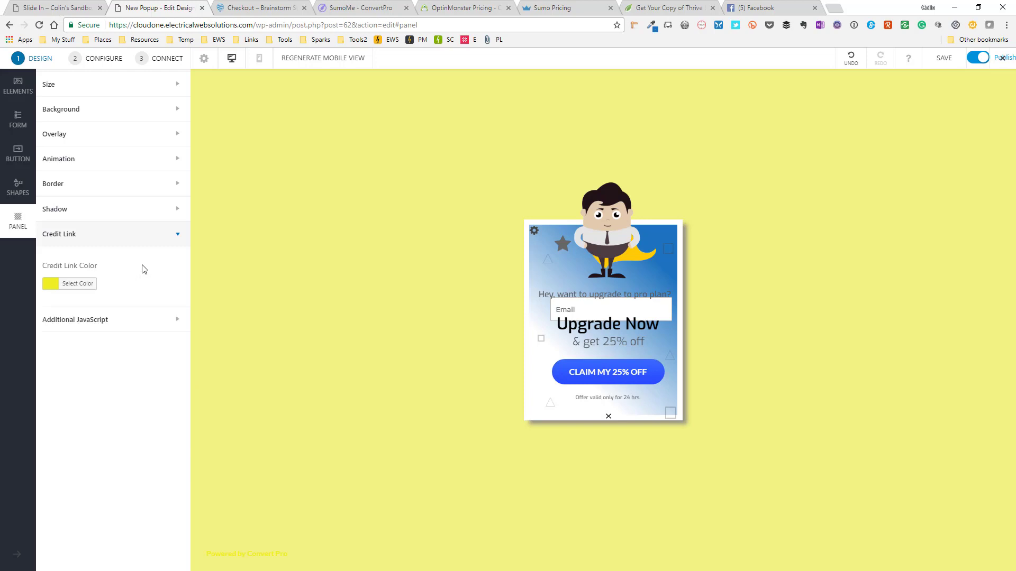
Step: Examine the panel's Additional JavaScript fields for design open, close and submission, and return to the list of design elements
{"action": "left_click", "coordinate": [101, 320]}
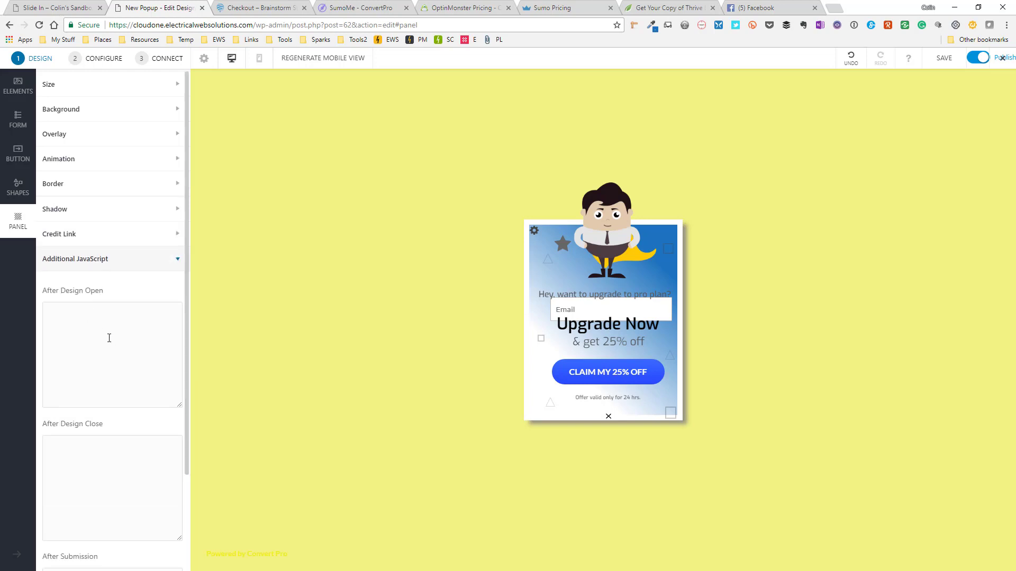
{"action": "scroll", "coordinate": [96, 444], "scroll_direction": "down", "scroll_amount": 2}
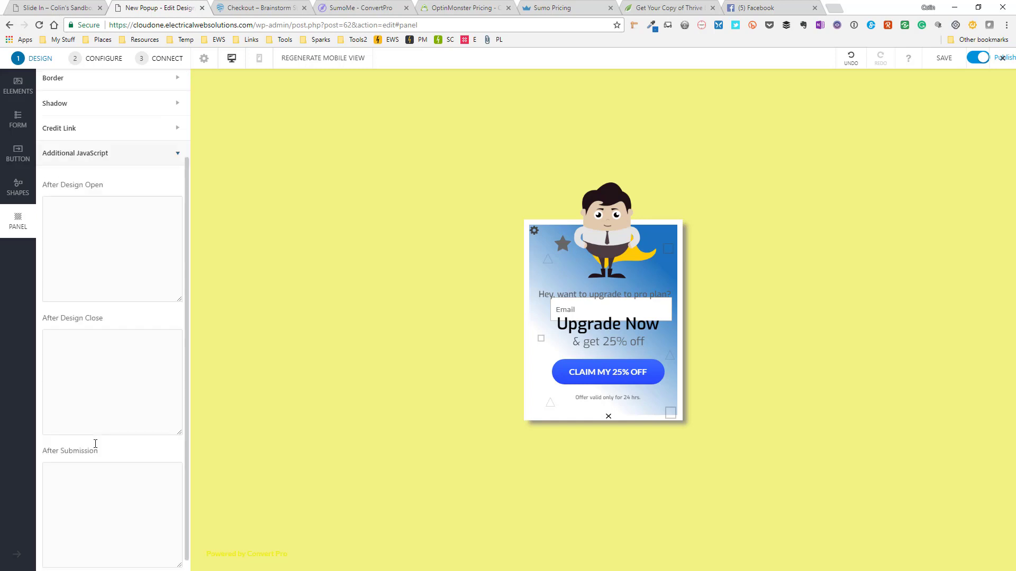
{"action": "scroll", "coordinate": [106, 419], "scroll_direction": "down", "scroll_amount": 1}
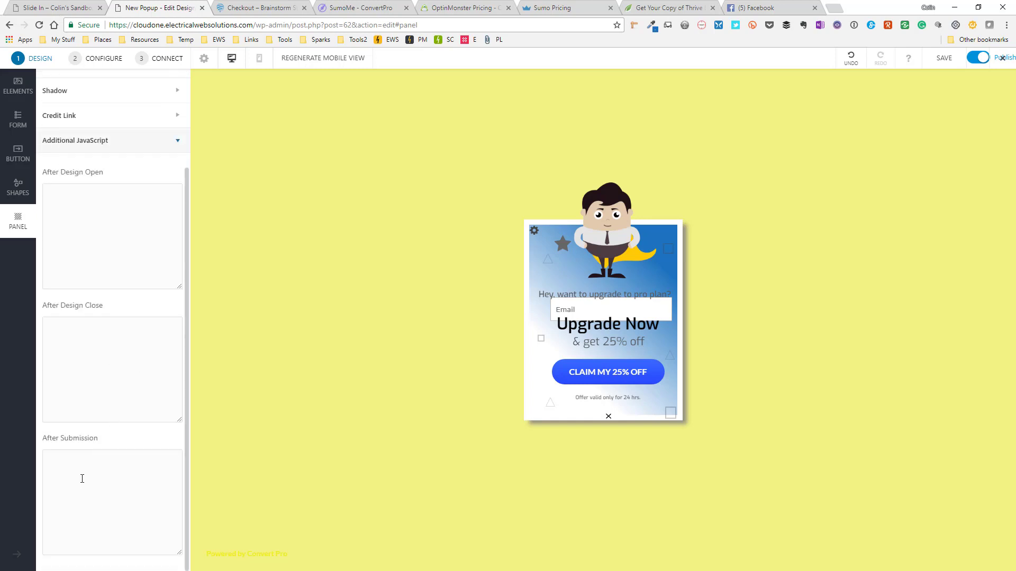
{"action": "scroll", "coordinate": [82, 479], "scroll_direction": "up", "scroll_amount": 2}
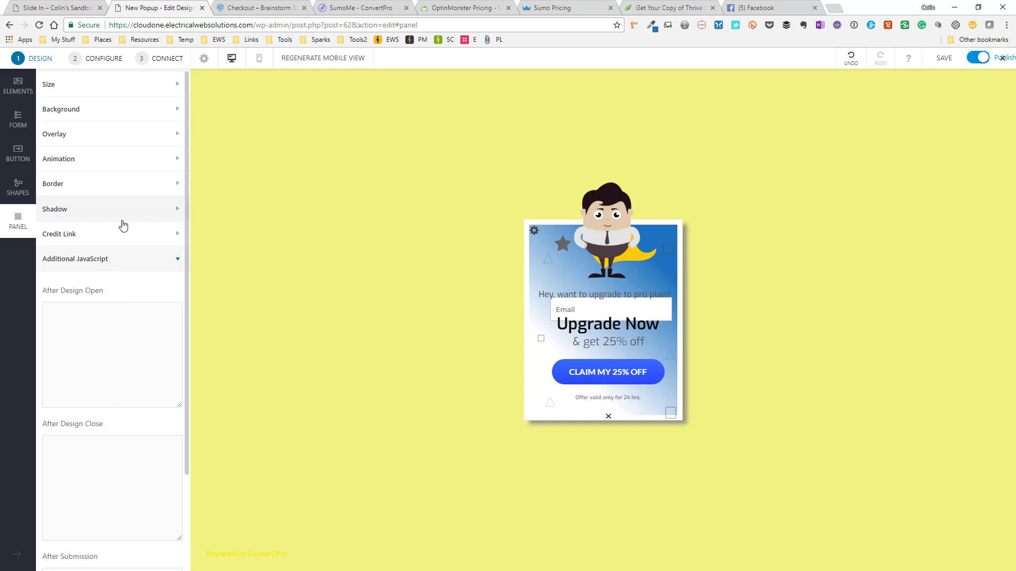
{"action": "left_click", "coordinate": [133, 264]}
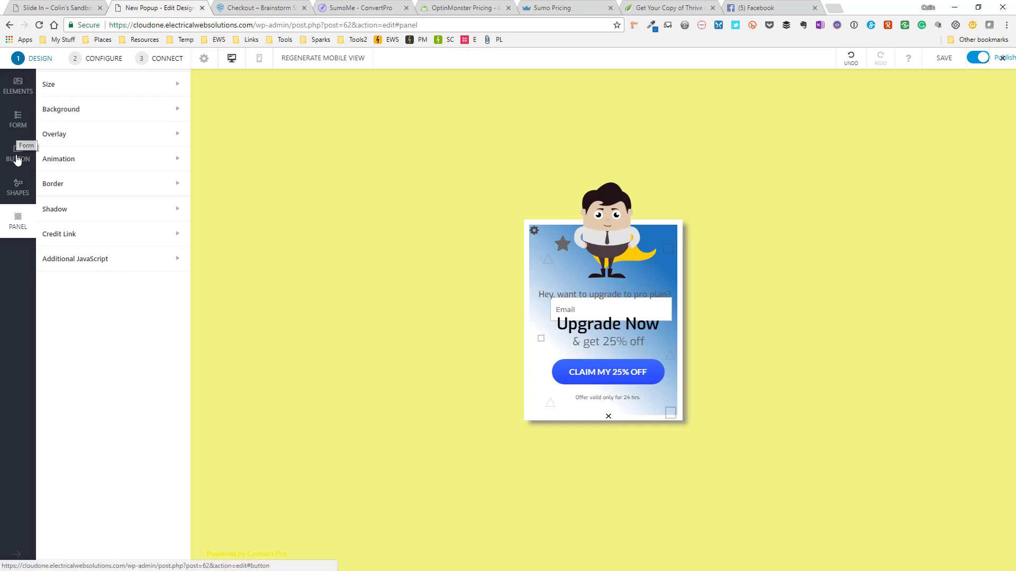
{"action": "left_click", "coordinate": [19, 85]}
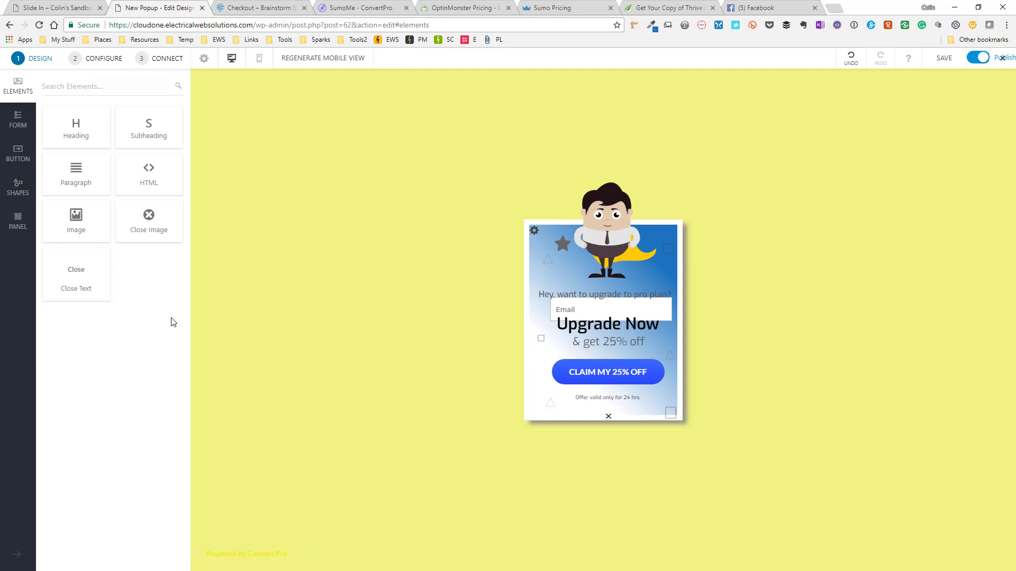
Step: Review the Exit Intent launch rule in the popup's configuration, and try switching the After Few Seconds on Page rule on and off
{"action": "left_click", "coordinate": [105, 59]}
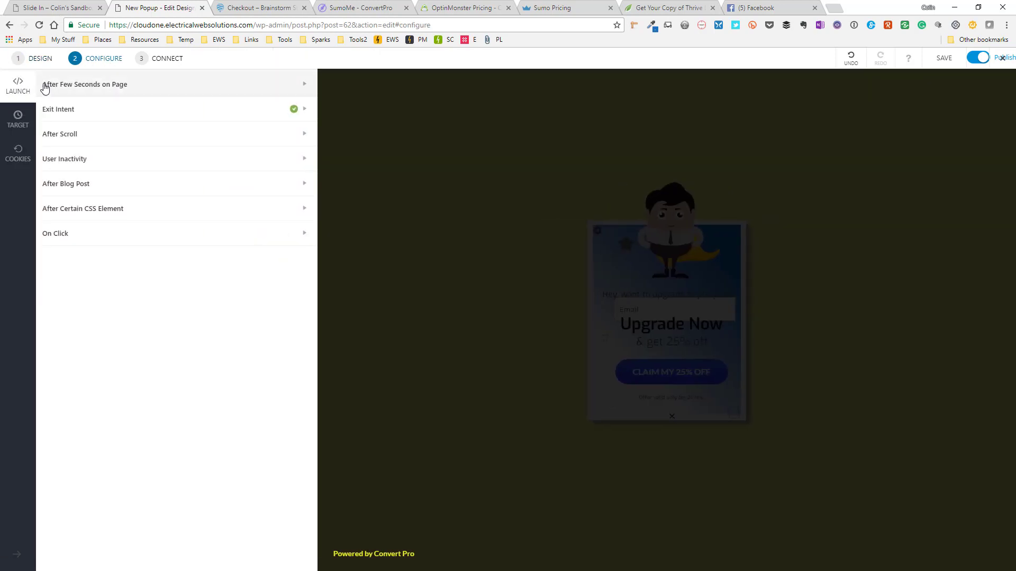
{"action": "left_click", "coordinate": [226, 116]}
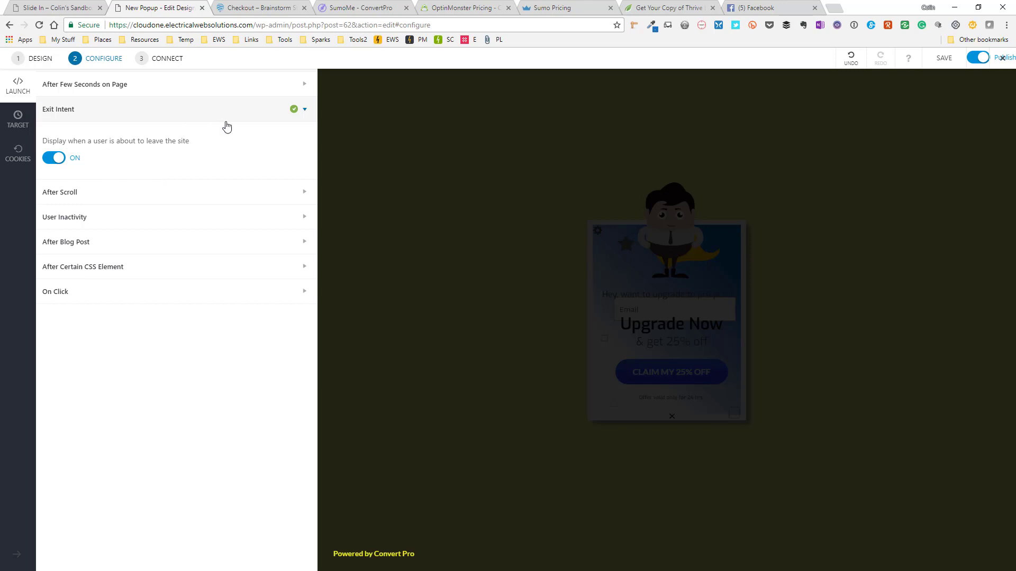
{"action": "left_click", "coordinate": [228, 90]}
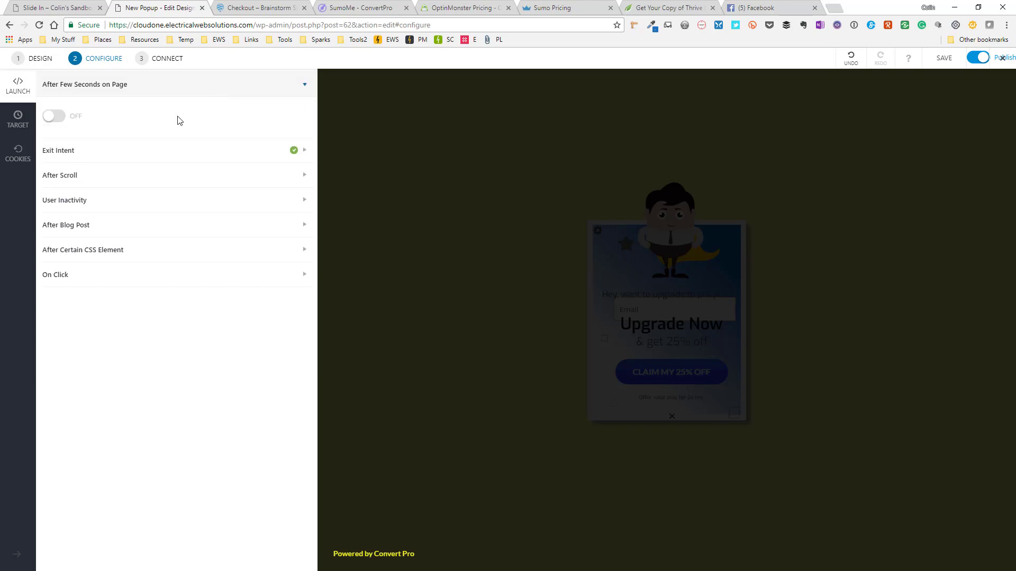
{"action": "left_click", "coordinate": [52, 117]}
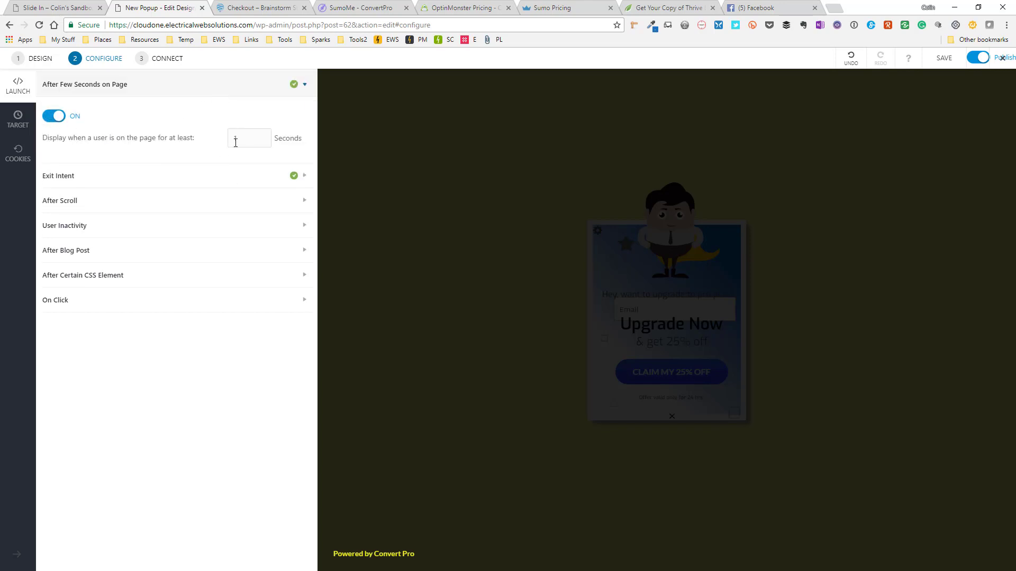
{"action": "left_click", "coordinate": [52, 118]}
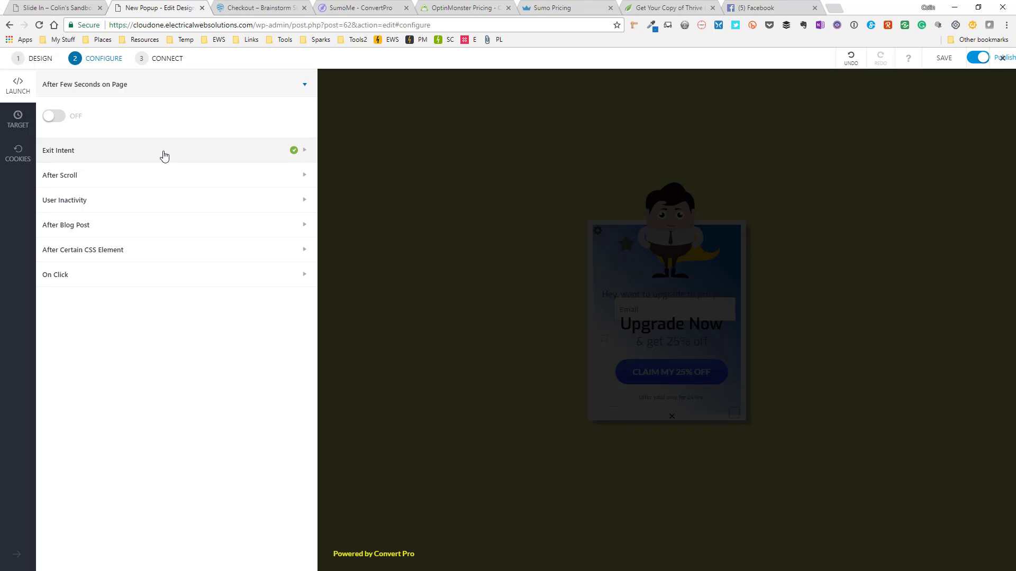
Step: Try the After Scroll launch rule with a 55% scroll threshold, and switch the rule off again
{"action": "left_click", "coordinate": [174, 182]}
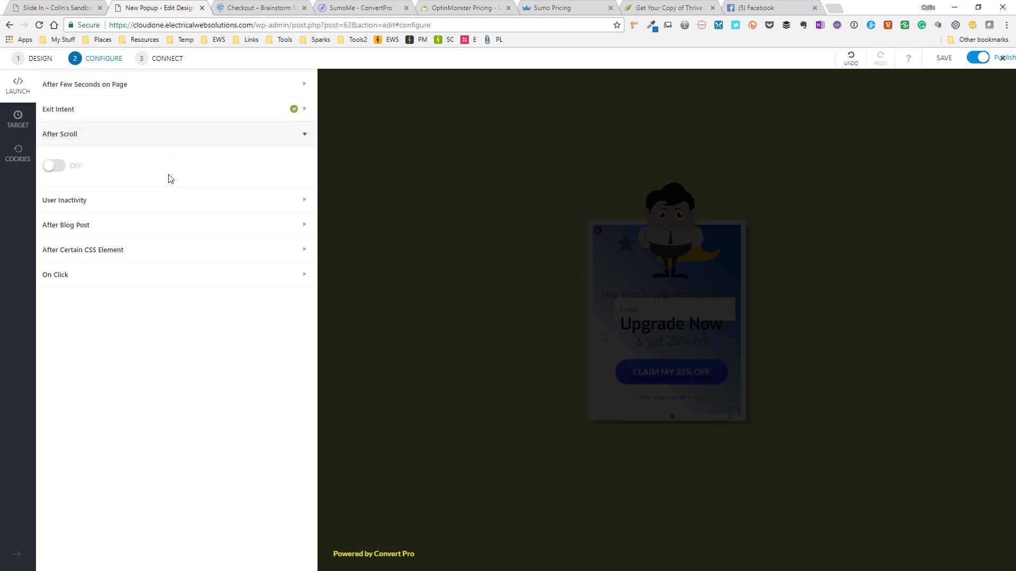
{"action": "left_click", "coordinate": [53, 167]}
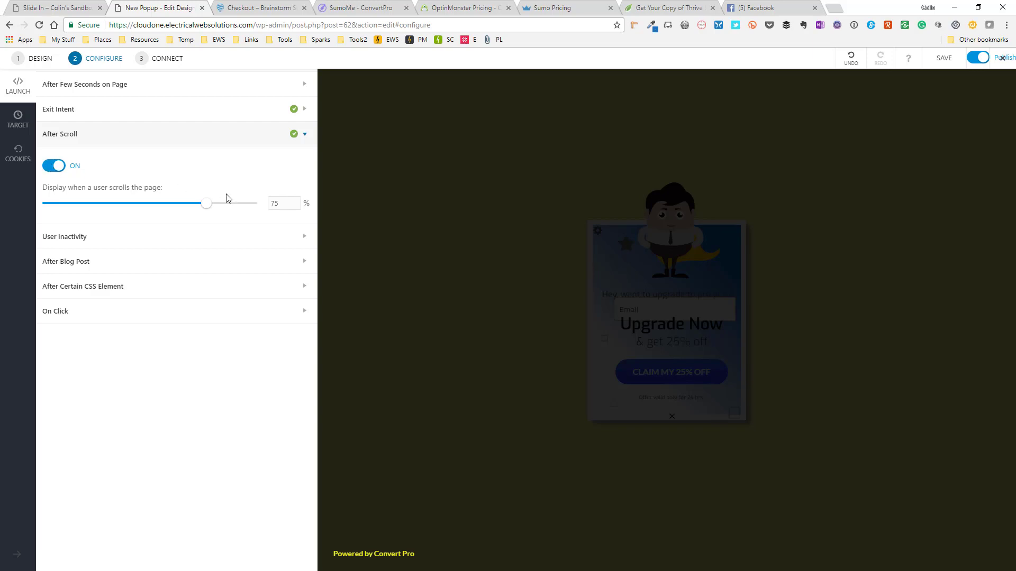
{"action": "left_click_drag", "start_coordinate": [211, 206], "coordinate": [158, 206]}
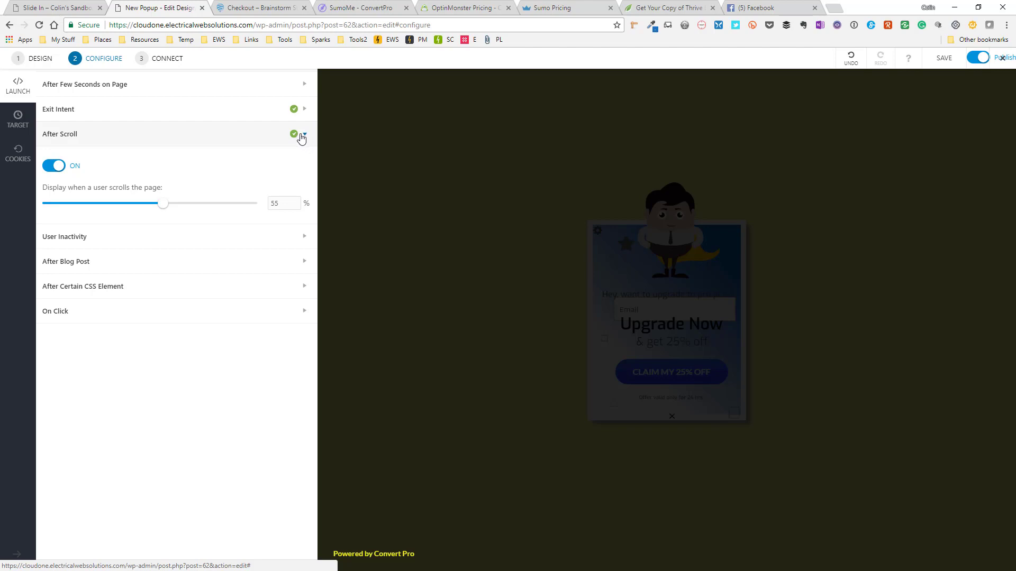
{"action": "left_click", "coordinate": [56, 167]}
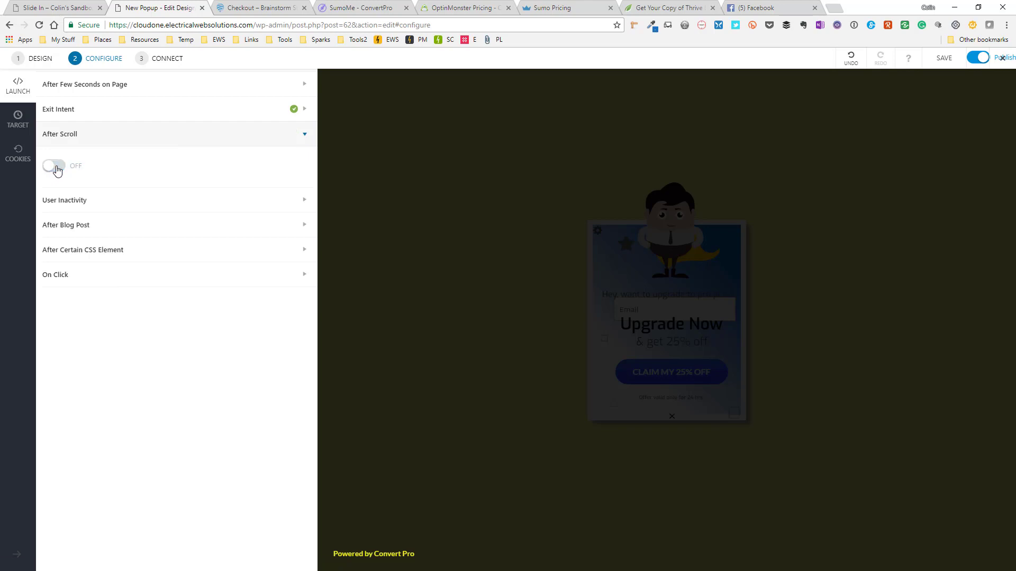
Step: Review the User Inactivity and After Blog Post launch rules
{"action": "left_click", "coordinate": [106, 201]}
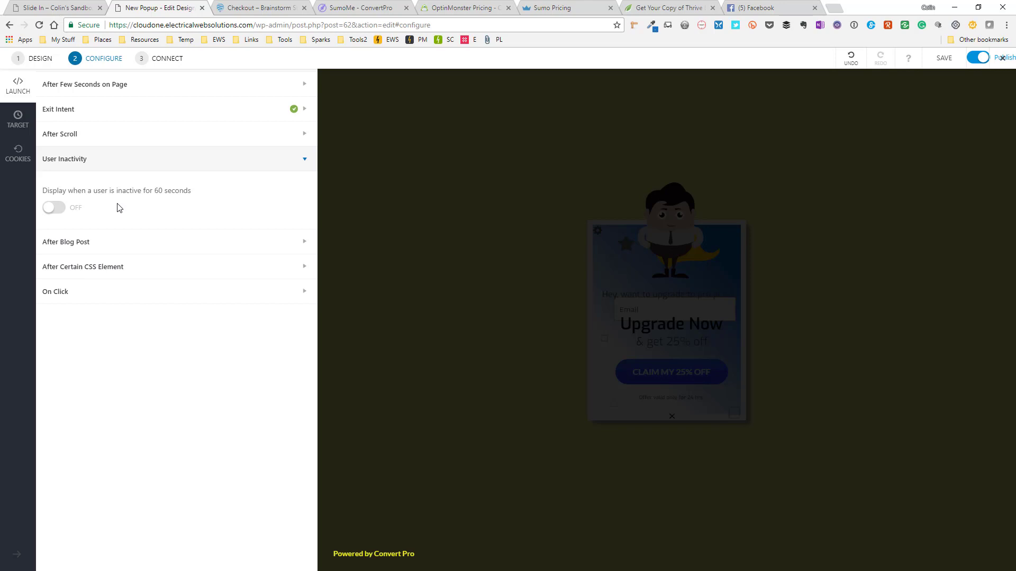
{"action": "left_click", "coordinate": [113, 246]}
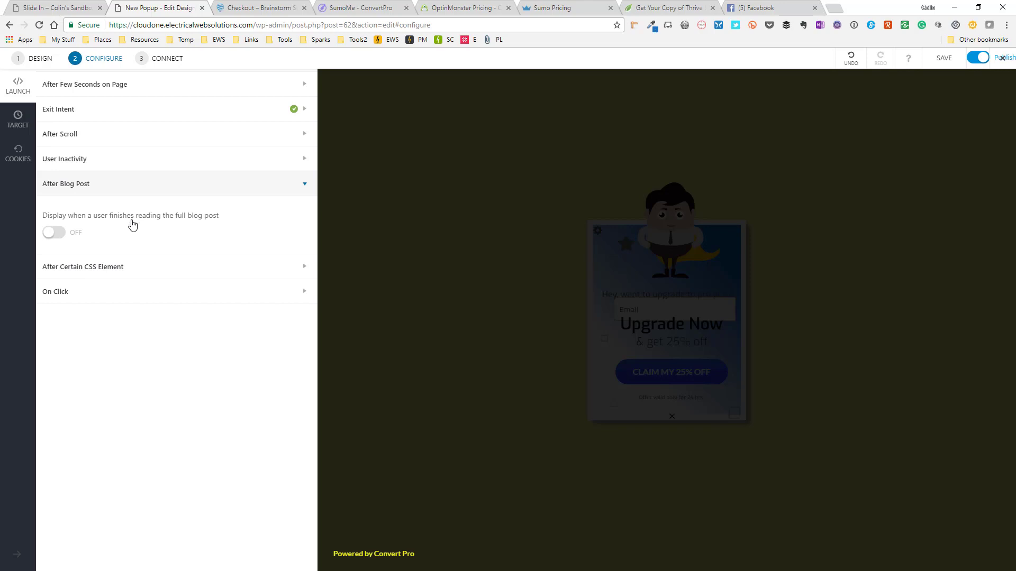
Step: Enable the After Certain CSS Element and On Click launch rules for the popup
{"action": "left_click", "coordinate": [159, 268]}
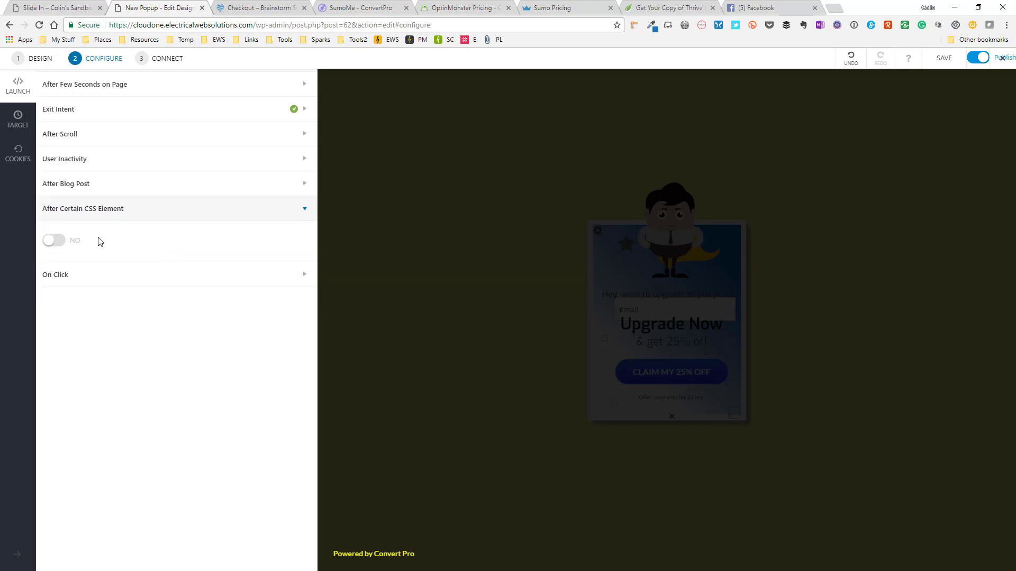
{"action": "left_click", "coordinate": [61, 242]}
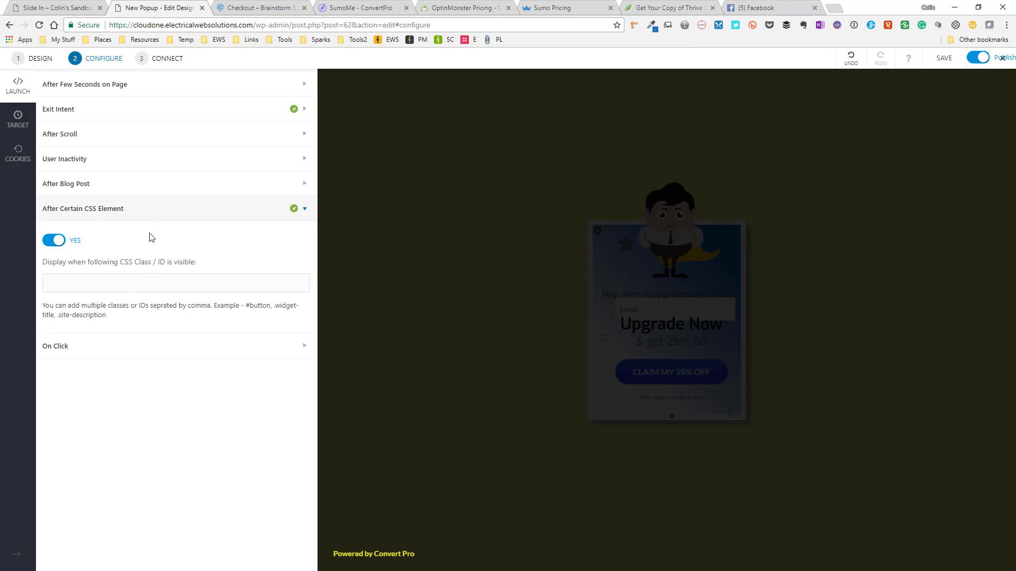
{"action": "left_click", "coordinate": [211, 207]}
{"action": "left_click", "coordinate": [132, 244]}
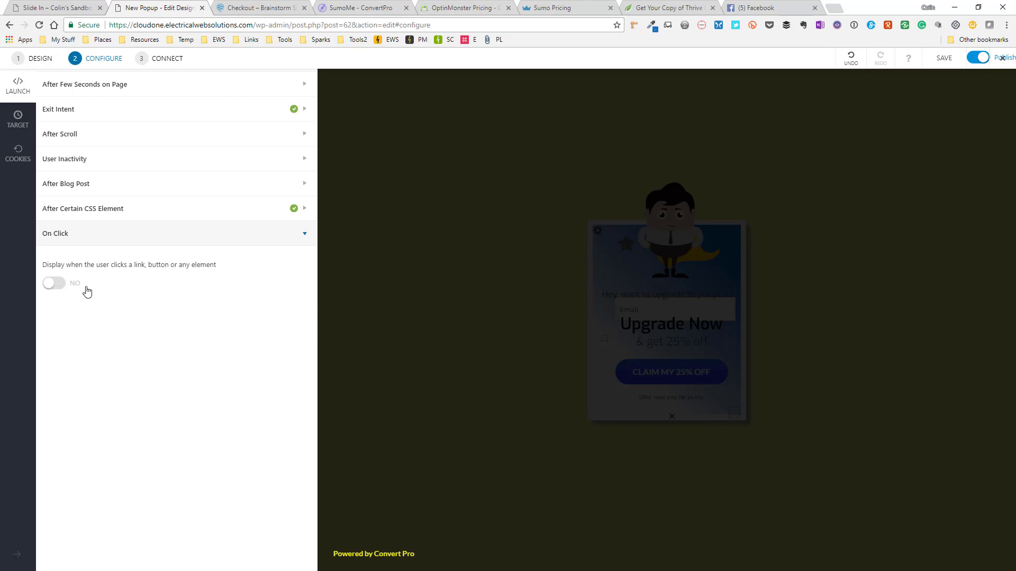
{"action": "left_click", "coordinate": [55, 286]}
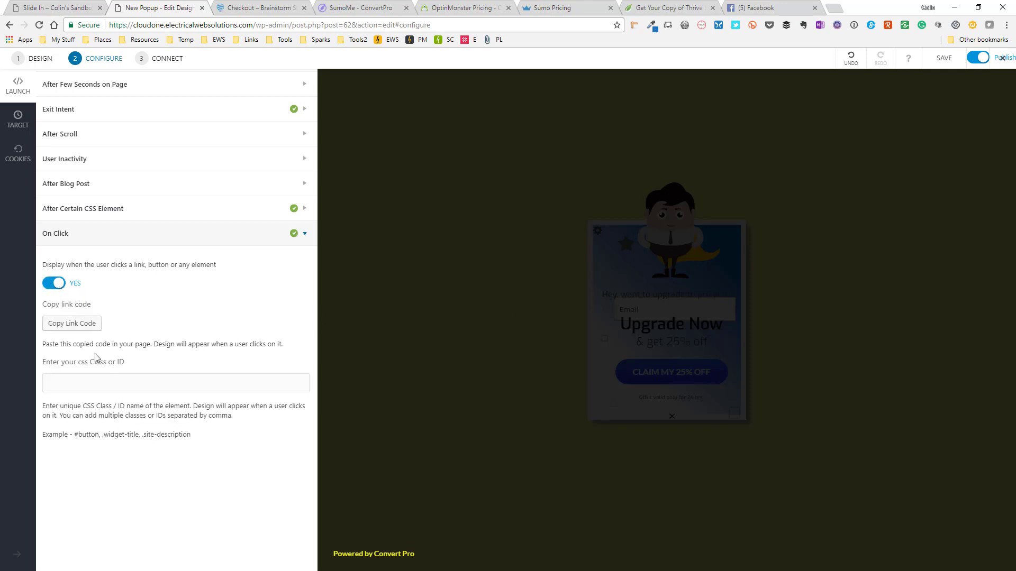
Step: Try a sample CSS class and ID in the On Click launch rule, clear the field, and switch the rule off
{"action": "left_click", "coordinate": [77, 377]}
{"action": "type", "text": "po-up"}
{"action": "left_click", "coordinate": [59, 383]}
{"action": "type", "text": "p"}
{"action": "left_click", "coordinate": [48, 384]}
{"action": "type", "text": "."}
{"action": "key", "text": "BackSpace"}
{"action": "type", "text": "#"}
{"action": "left_click_drag", "start_coordinate": [77, 384], "coordinate": [5, 382]}
{"action": "key", "text": "BackSpace"}
{"action": "left_click", "coordinate": [55, 284]}
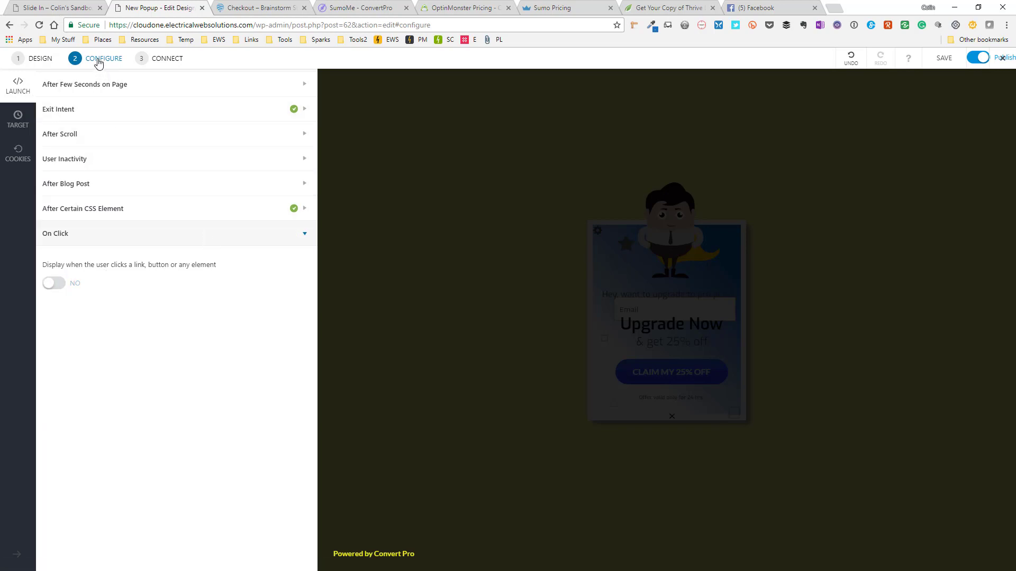
Step: Review the available page display rules in the popup's targeting settings, and keep the rule set to Target Specifics
{"action": "left_click", "coordinate": [17, 122]}
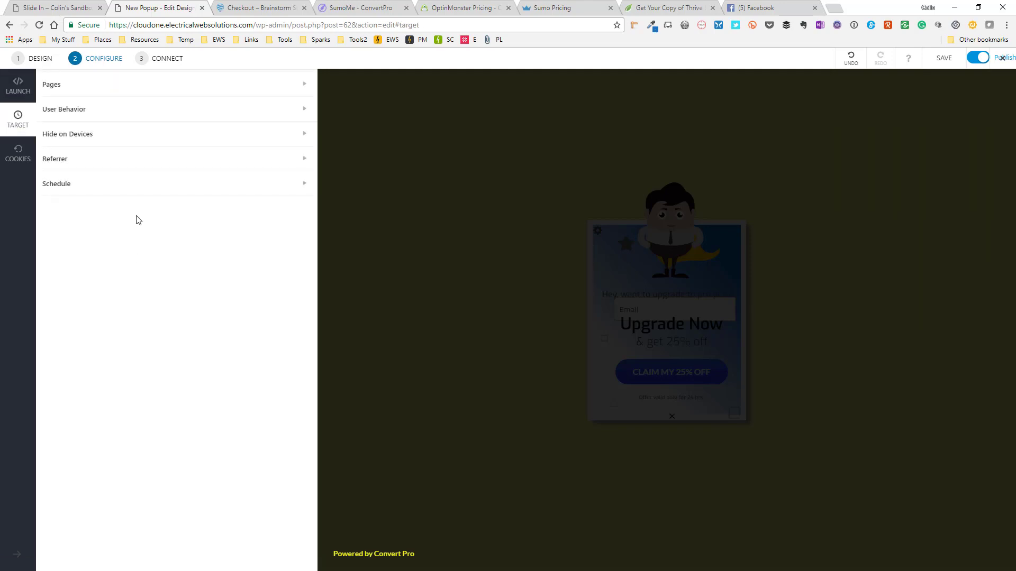
{"action": "left_click", "coordinate": [134, 91]}
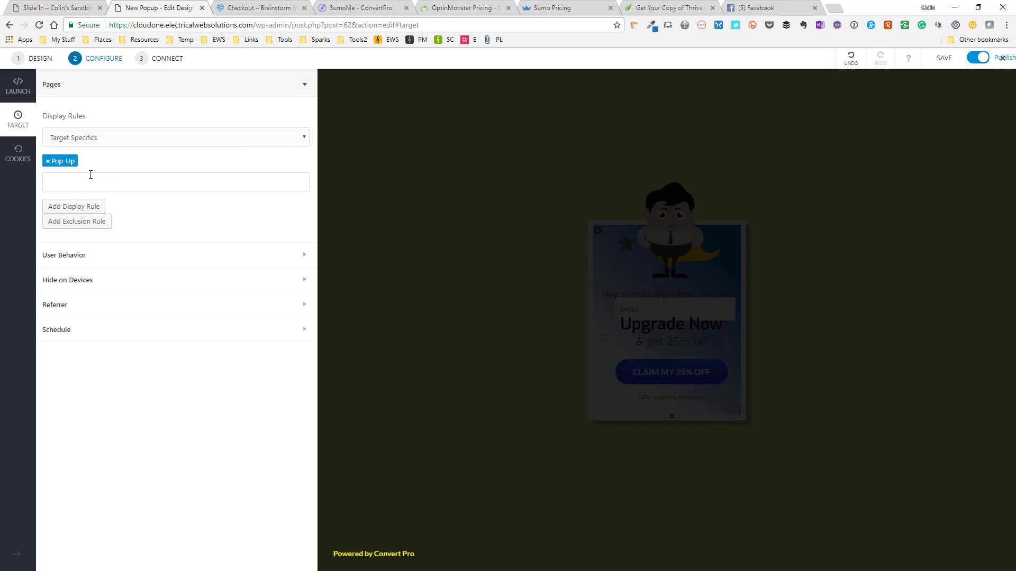
{"action": "left_click", "coordinate": [236, 143]}
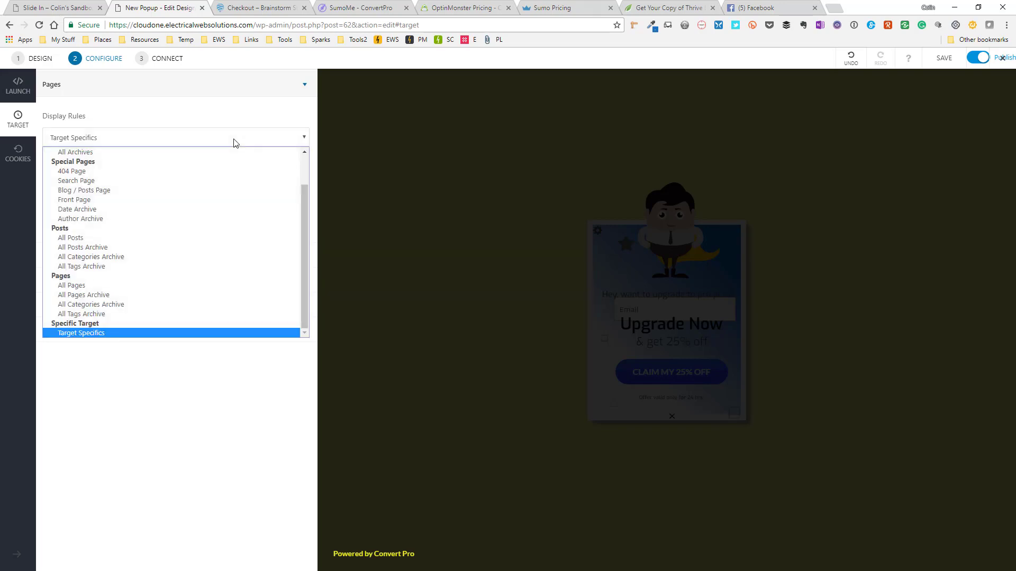
{"action": "scroll", "coordinate": [158, 183], "scroll_direction": "up", "scroll_amount": 2}
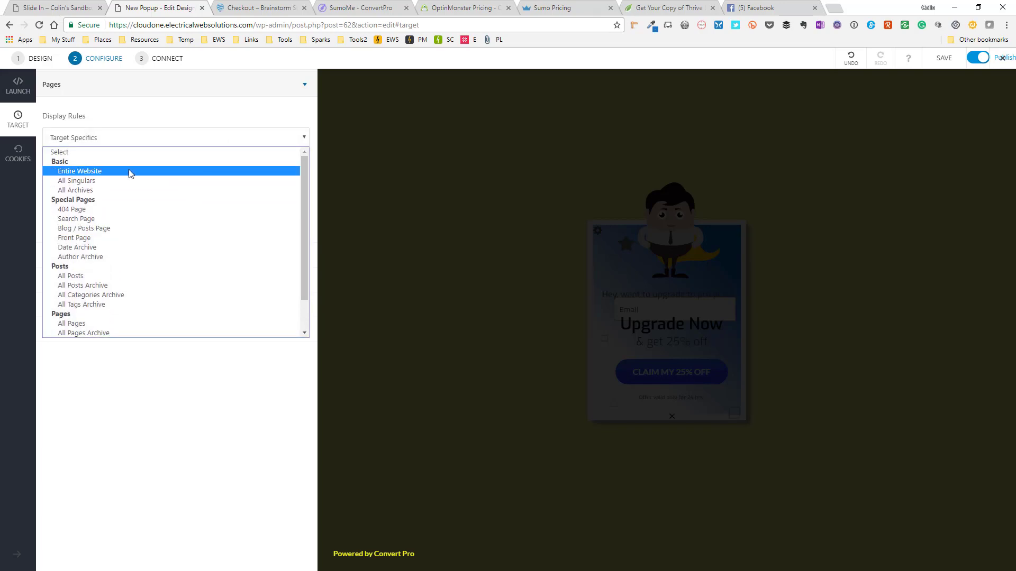
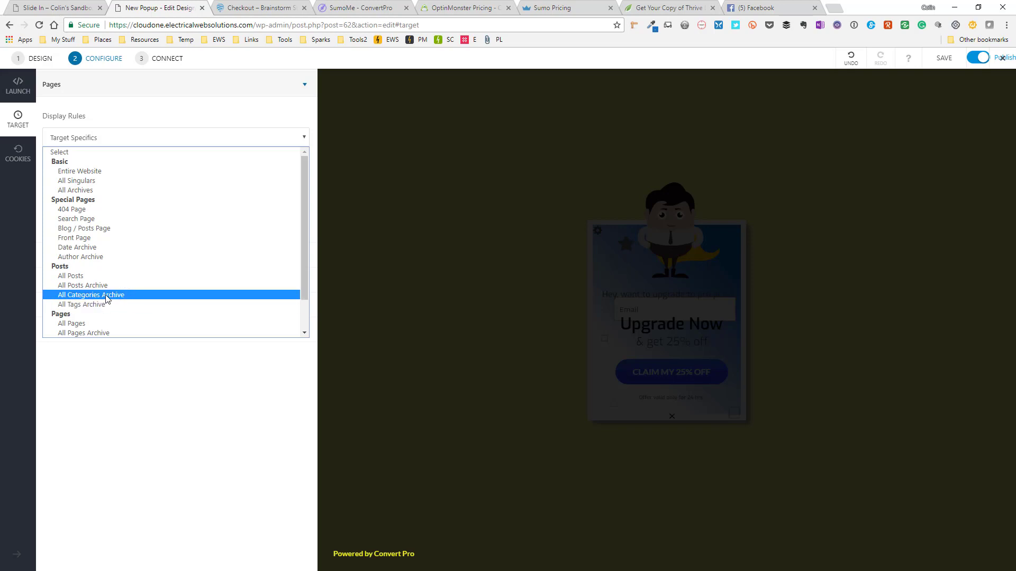
{"action": "scroll", "coordinate": [107, 299], "scroll_direction": "down", "scroll_amount": 2}
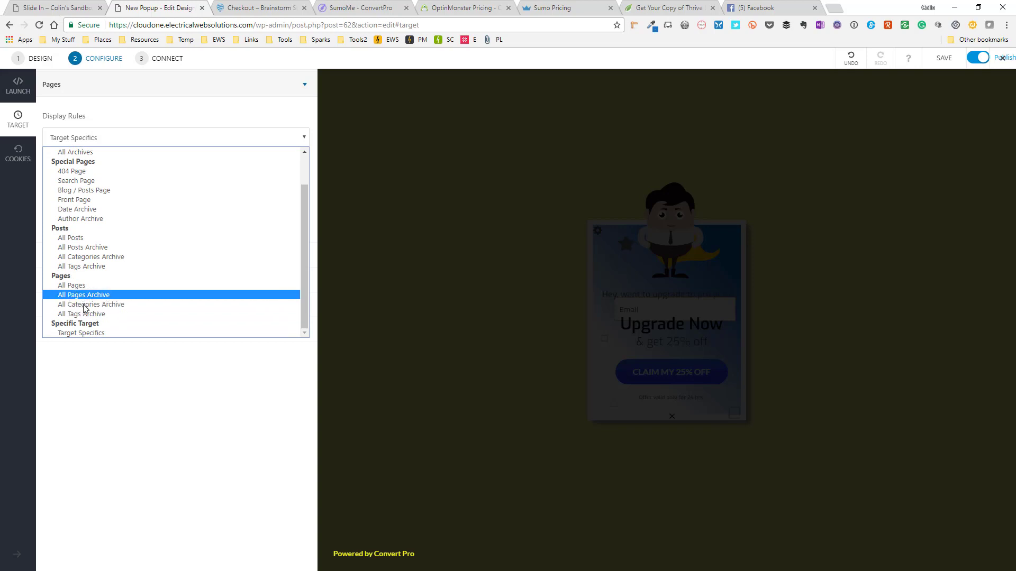
{"action": "left_click", "coordinate": [95, 333]}
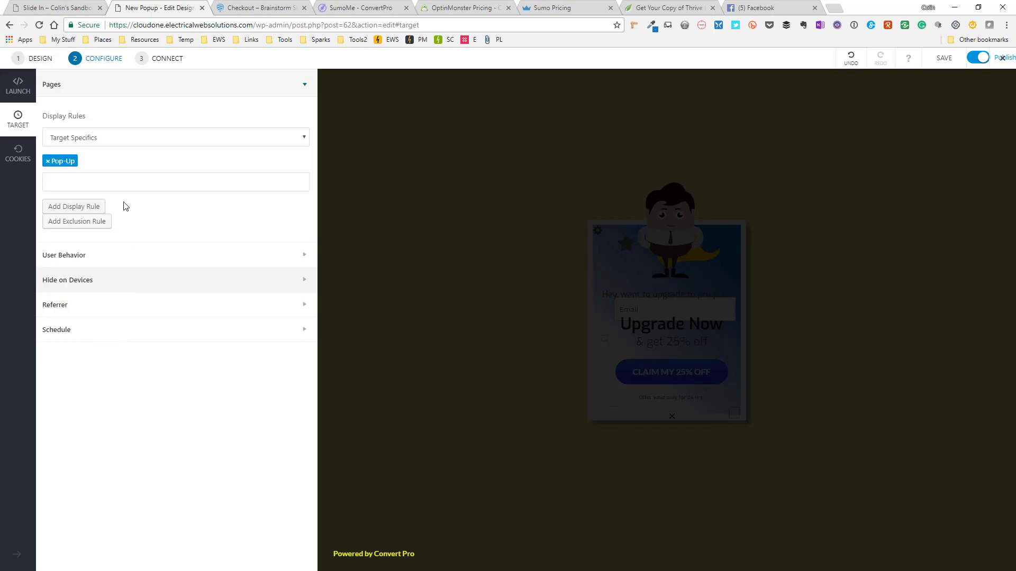
{"action": "left_click", "coordinate": [67, 181]}
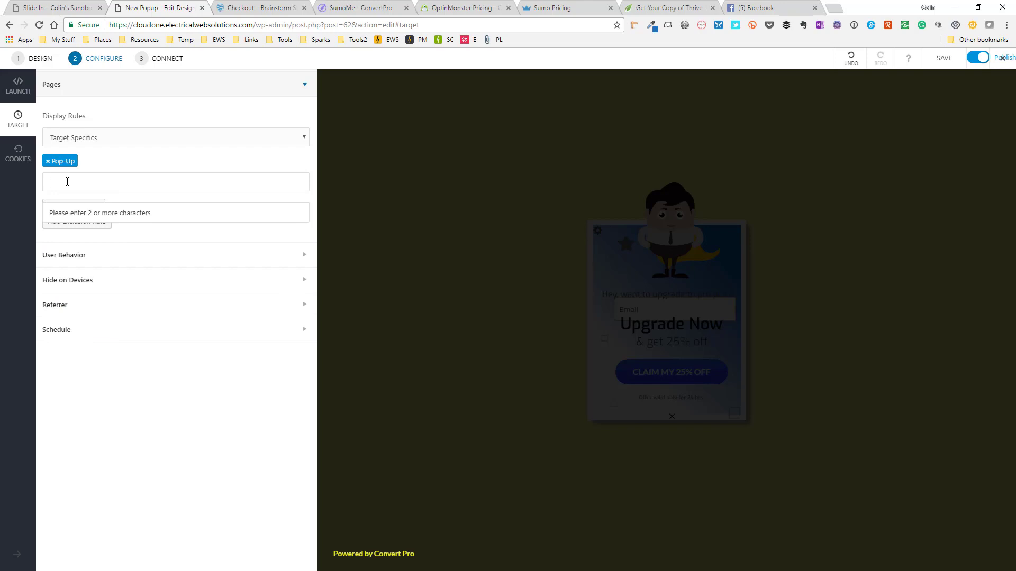
{"action": "type", "text": "slid"}
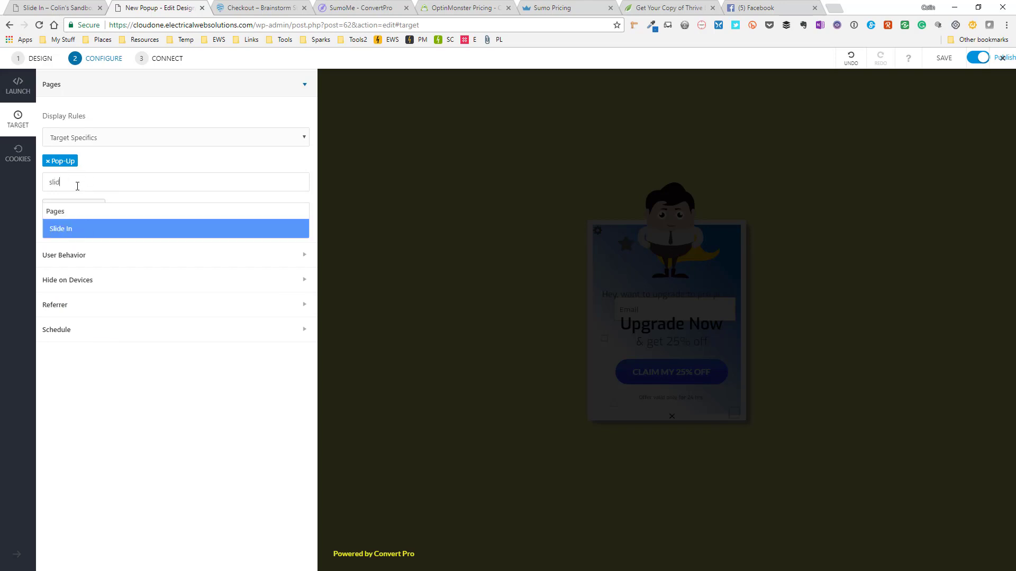
{"action": "key", "text": "BackSpace"}
{"action": "key", "text": "BackSpace"}
{"action": "key", "text": "BackSpace"}
{"action": "key", "text": "BackSpace"}
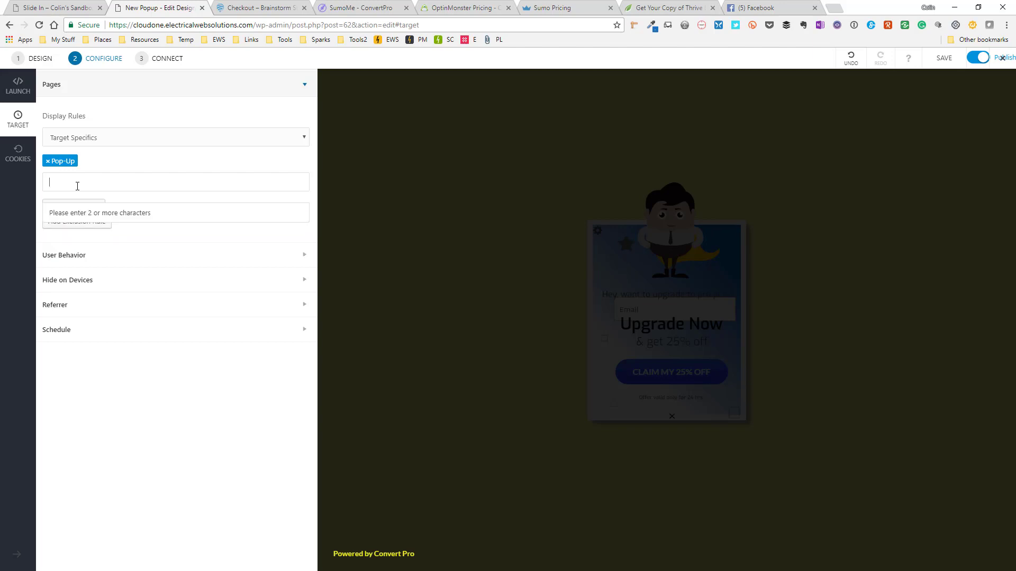
Step: Search the specific targets for "conv" and add ConvertPro Post to the popup's display rule
{"action": "type", "text": "conv"}
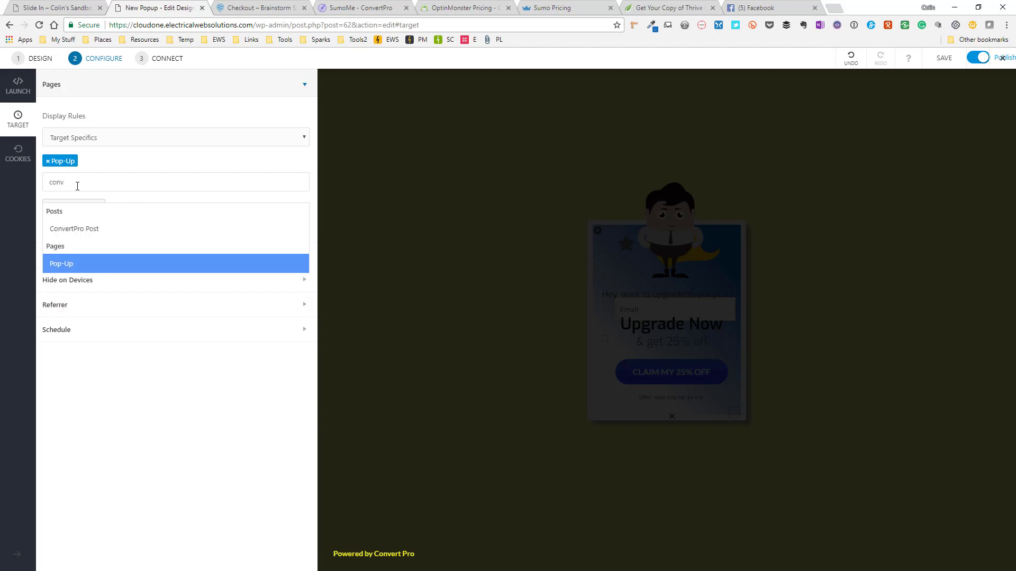
{"action": "left_click", "coordinate": [90, 228]}
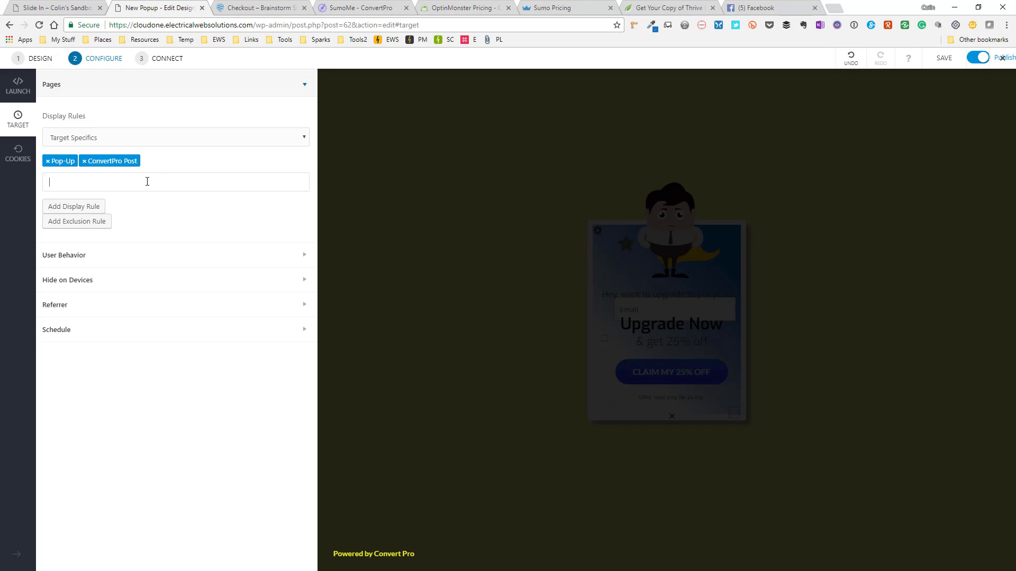
Step: Review the User Behavior, Hide on Devices and Referrer targeting settings
{"action": "left_click", "coordinate": [191, 255]}
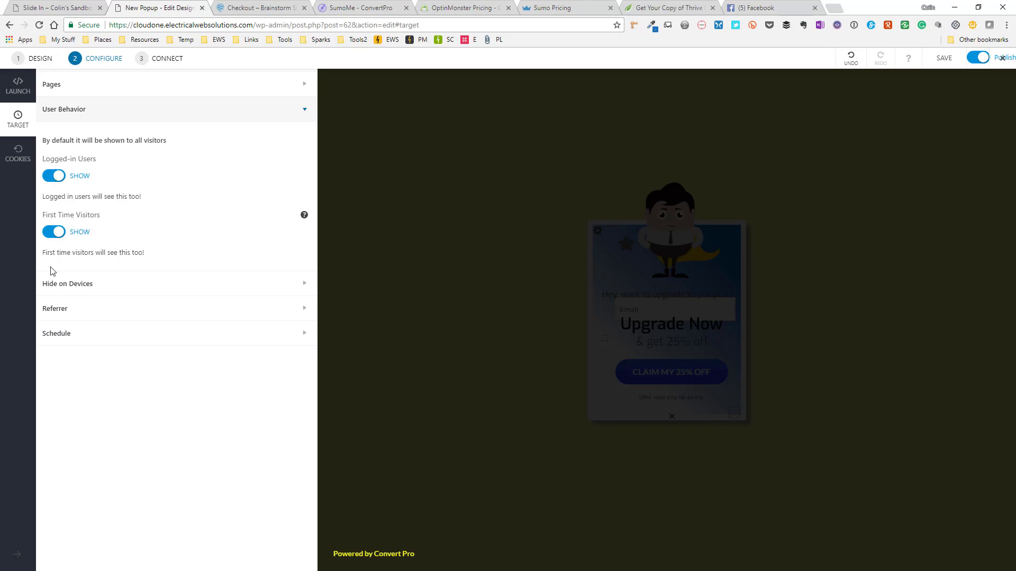
{"action": "left_click", "coordinate": [144, 286]}
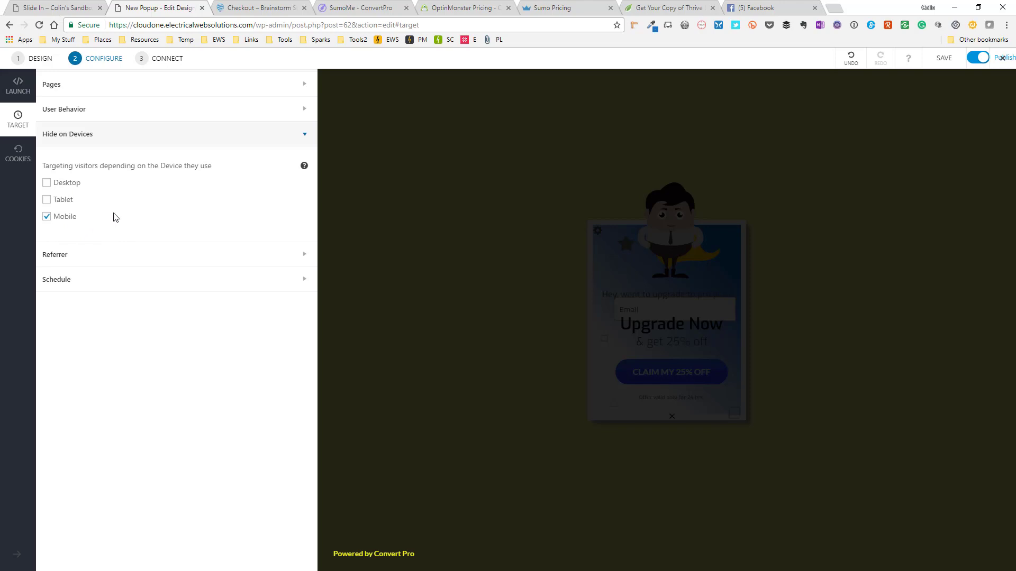
{"action": "left_click", "coordinate": [99, 259]}
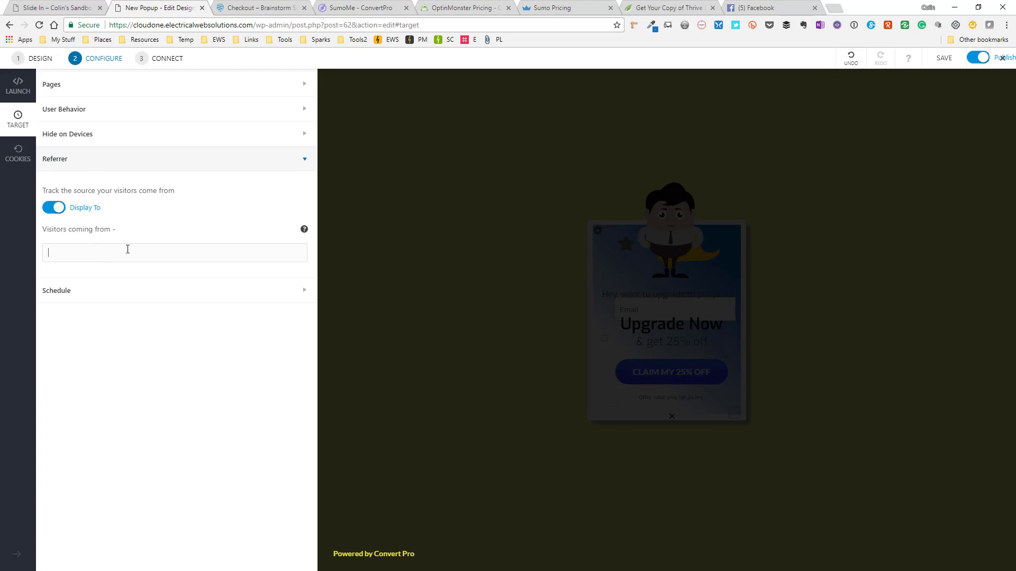
{"action": "mouse_move", "coordinate": [309, 232]}
Step: Enable scheduled display for the popup, and enable hiding it by cookie after a visitor closes it or submits successfully
{"action": "left_click", "coordinate": [172, 292]}
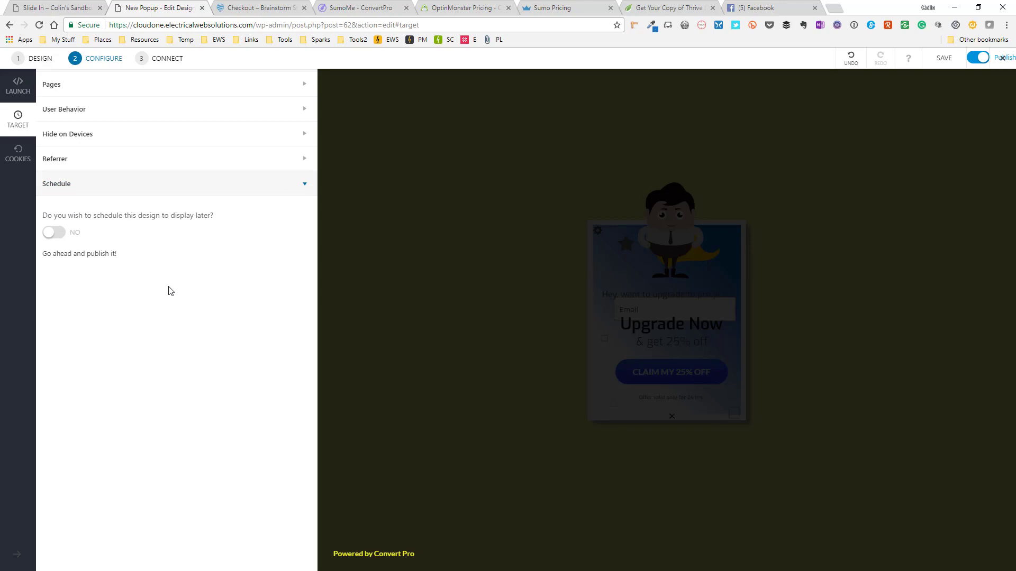
{"action": "left_click", "coordinate": [54, 237]}
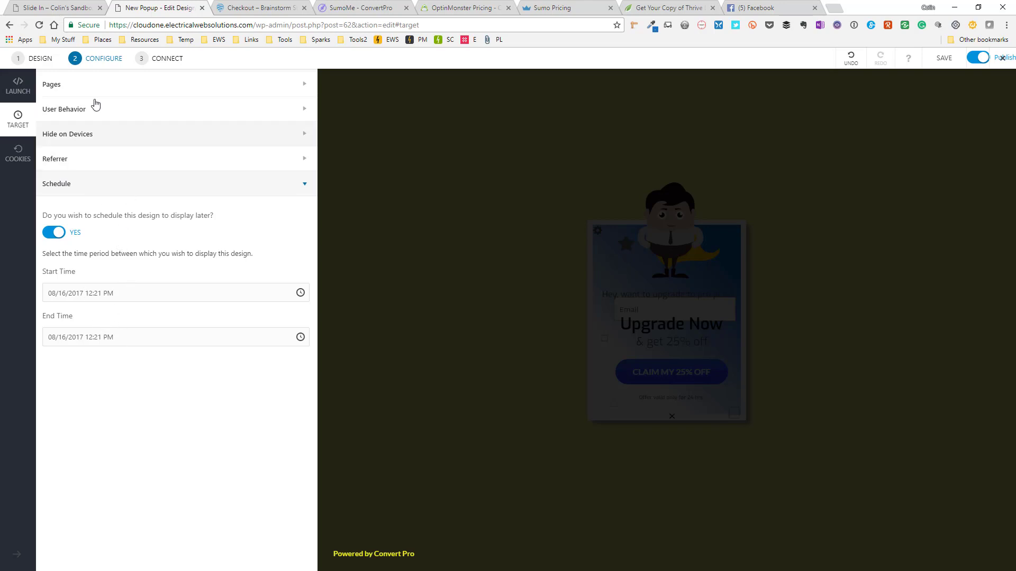
{"action": "left_click", "coordinate": [19, 122]}
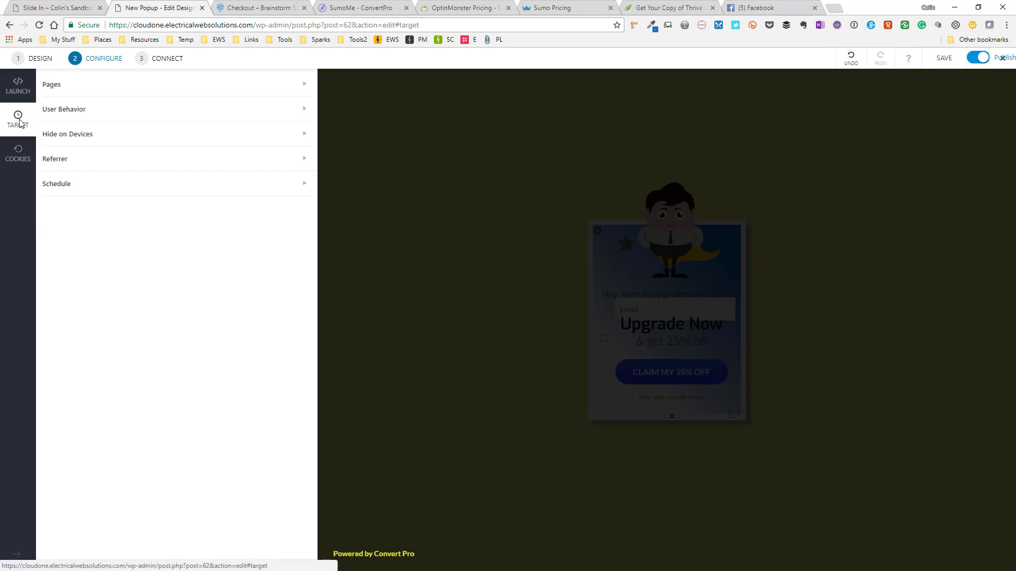
{"action": "left_click", "coordinate": [18, 153]}
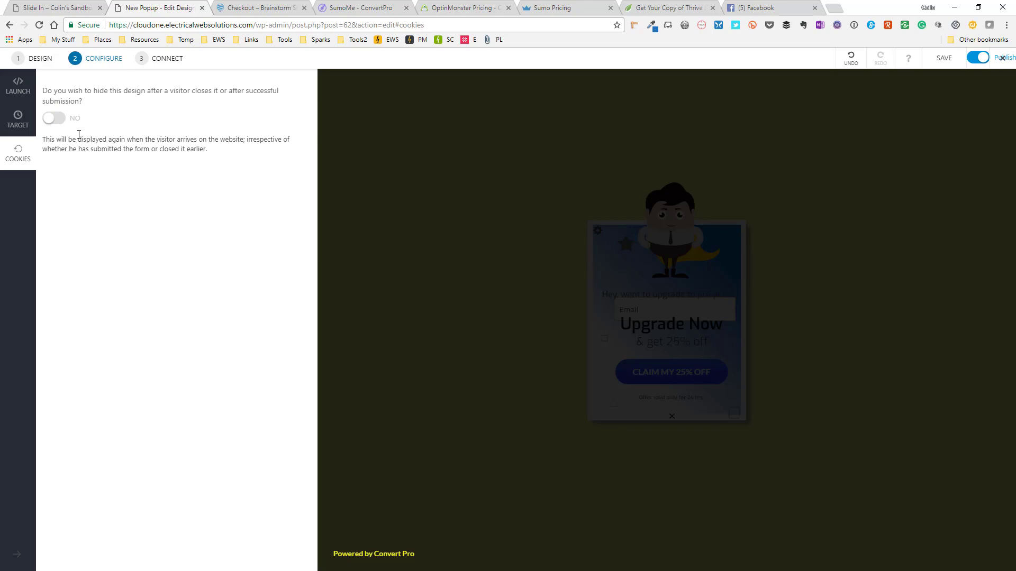
{"action": "left_click", "coordinate": [53, 118]}
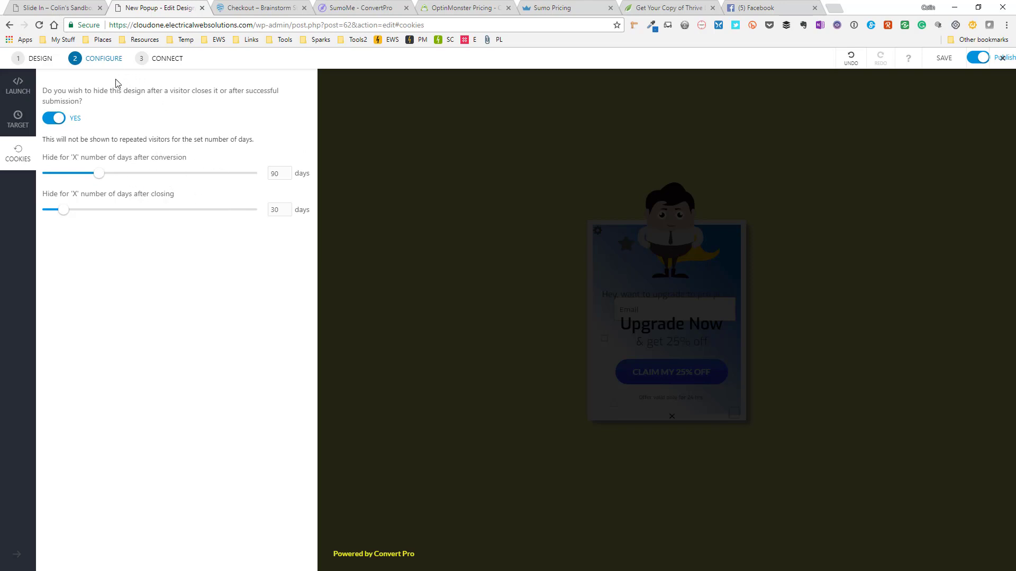
Step: Examine the email marketing services available for connection and the popup's email notification settings
{"action": "left_click", "coordinate": [160, 62]}
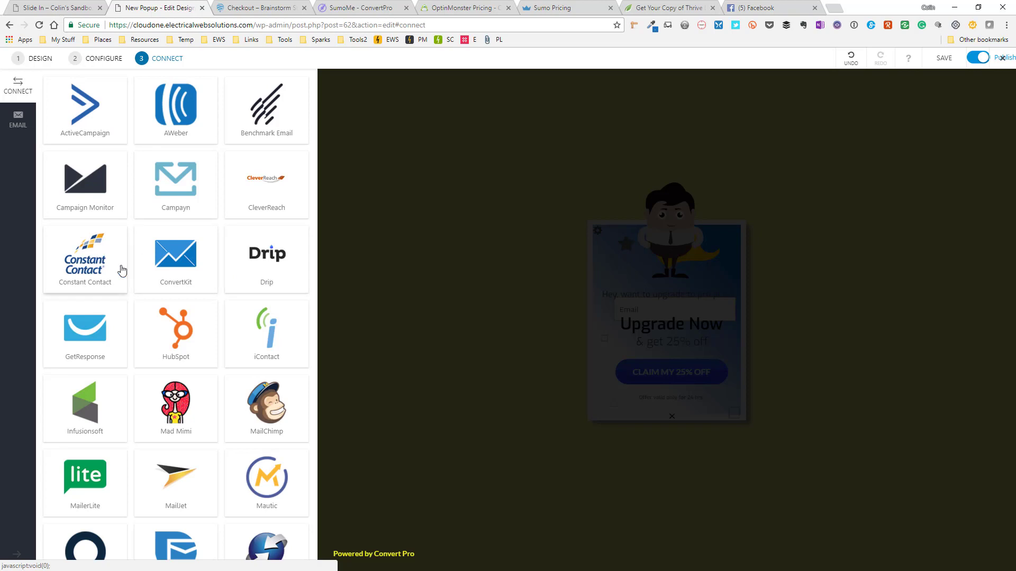
{"action": "scroll", "coordinate": [267, 495], "scroll_direction": "down", "scroll_amount": 1}
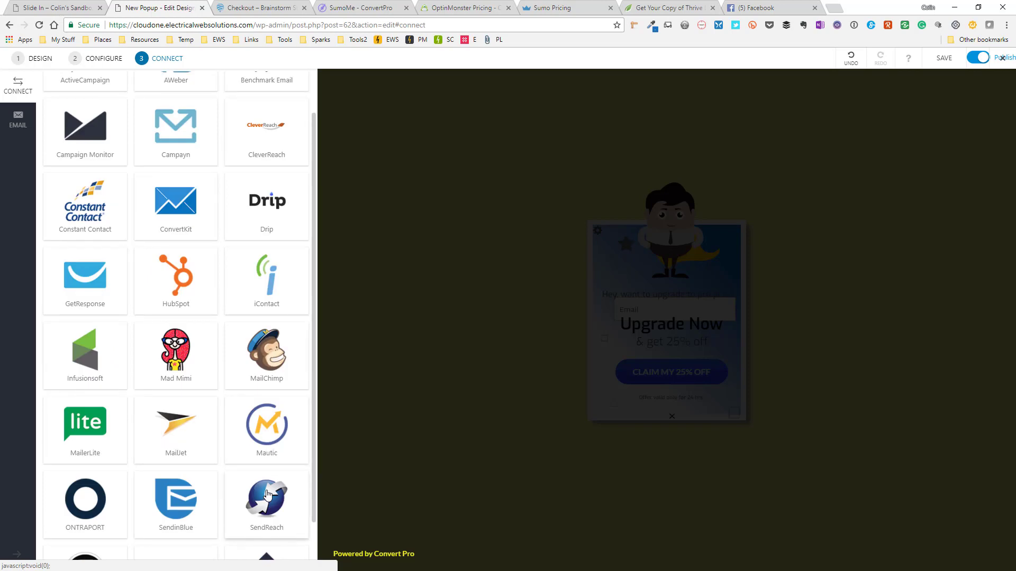
{"action": "scroll", "coordinate": [255, 434], "scroll_direction": "down", "scroll_amount": 2}
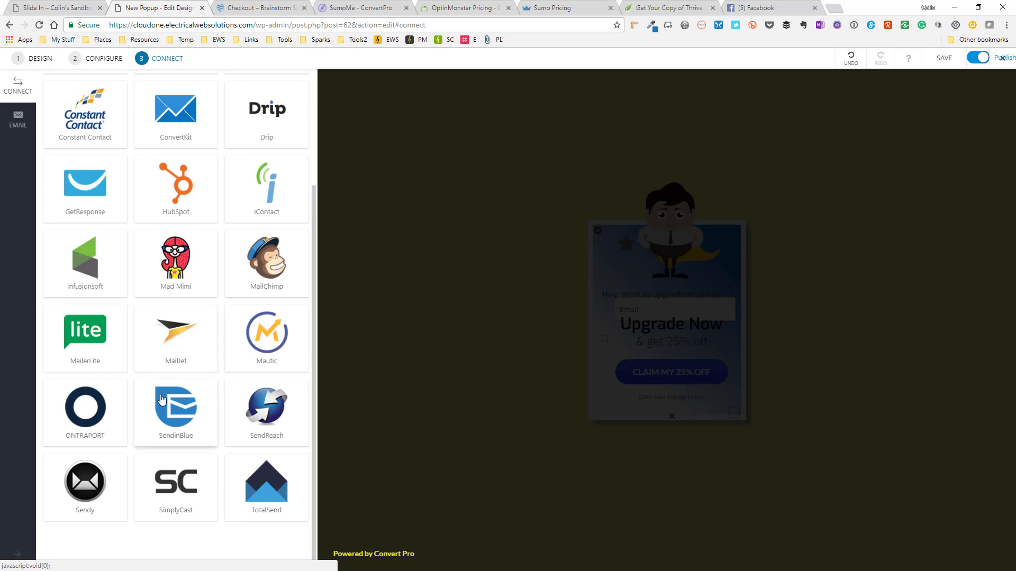
{"action": "scroll", "coordinate": [160, 399], "scroll_direction": "up", "scroll_amount": 3}
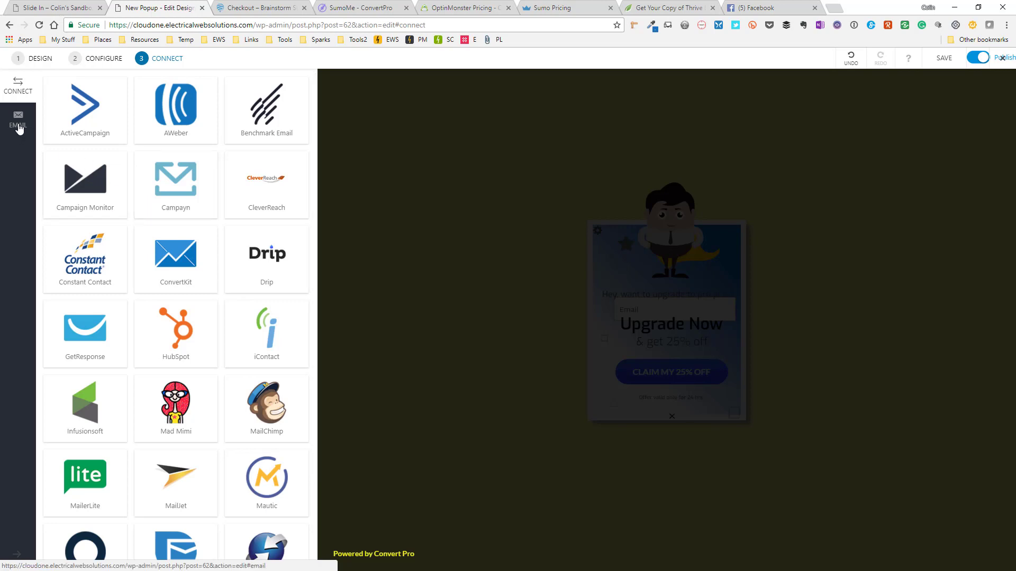
{"action": "left_click", "coordinate": [18, 125]}
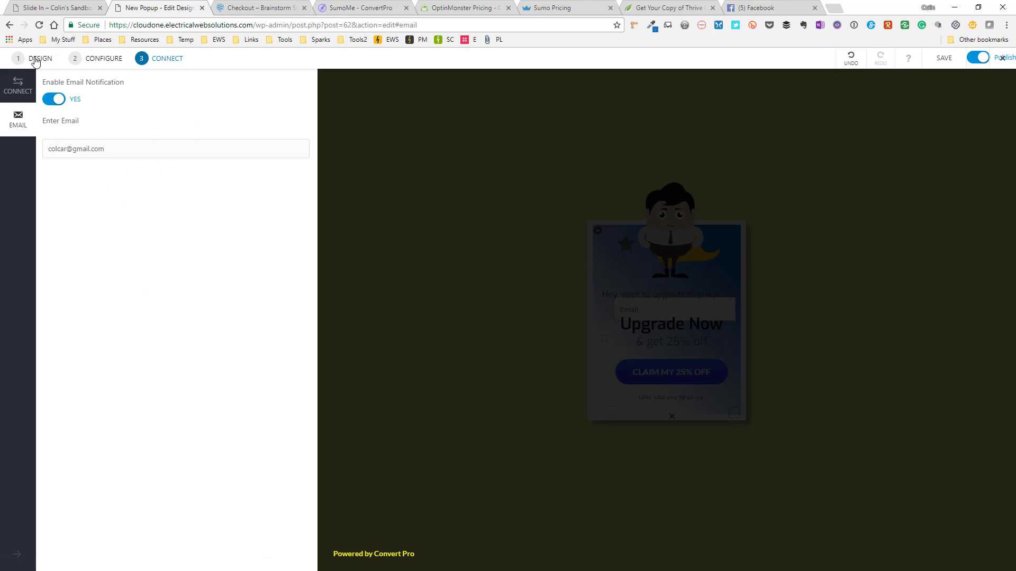
Step: Save the popup, and try switching its published status off and back on
{"action": "left_click", "coordinate": [944, 58]}
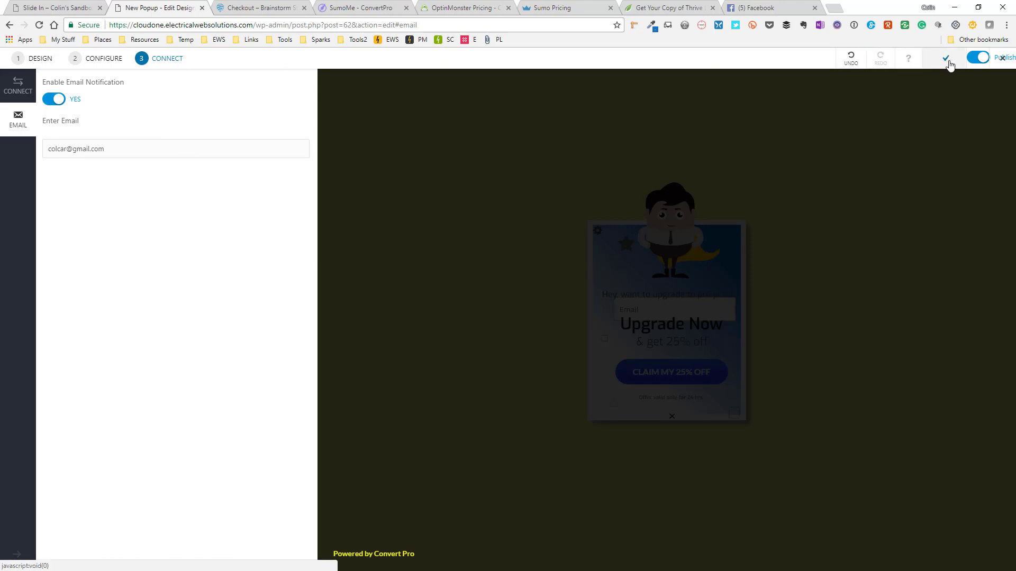
{"action": "left_click", "coordinate": [978, 58]}
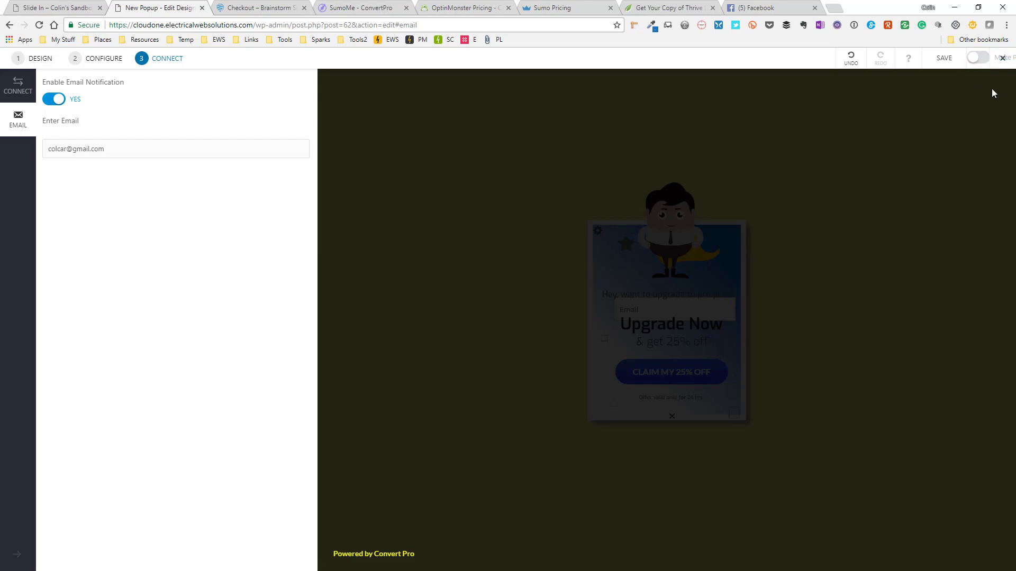
{"action": "left_click", "coordinate": [985, 60]}
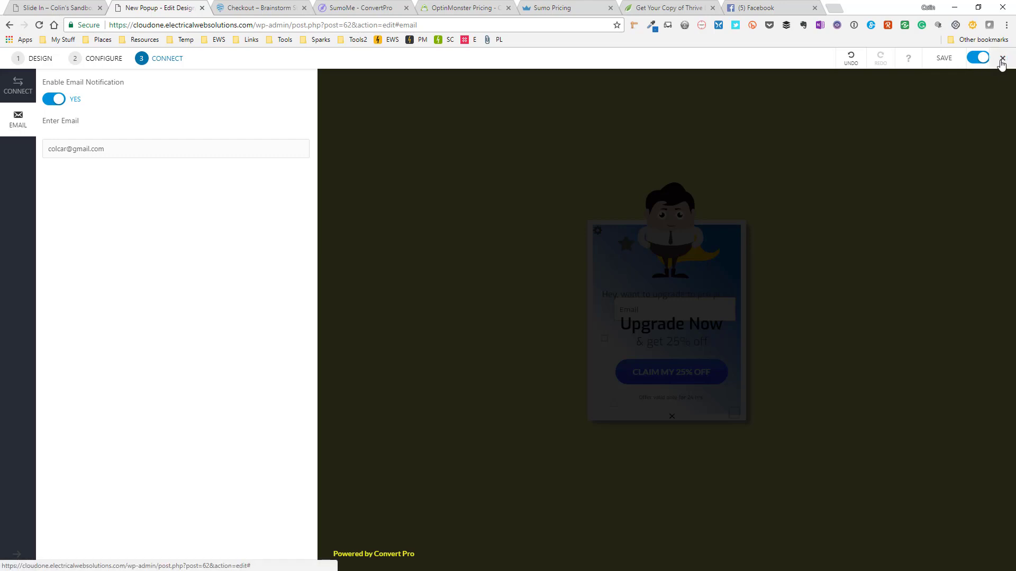
Step: Return to the Convert Pro dashboard and rename the New Popup design as "Exit Intent Pop-up - Page Pop up & Blog"
{"action": "left_click", "coordinate": [1002, 62]}
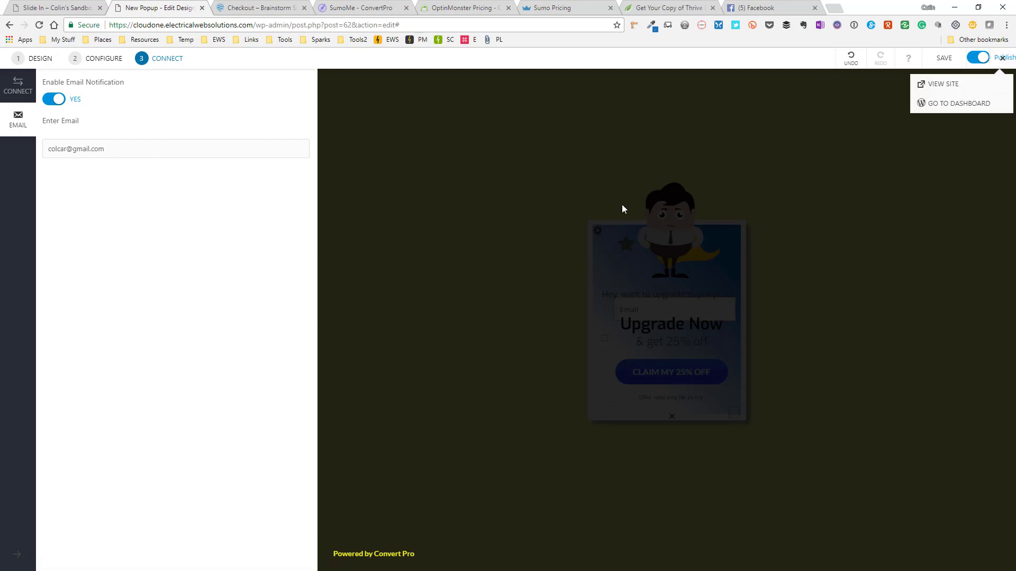
{"action": "left_click", "coordinate": [941, 106]}
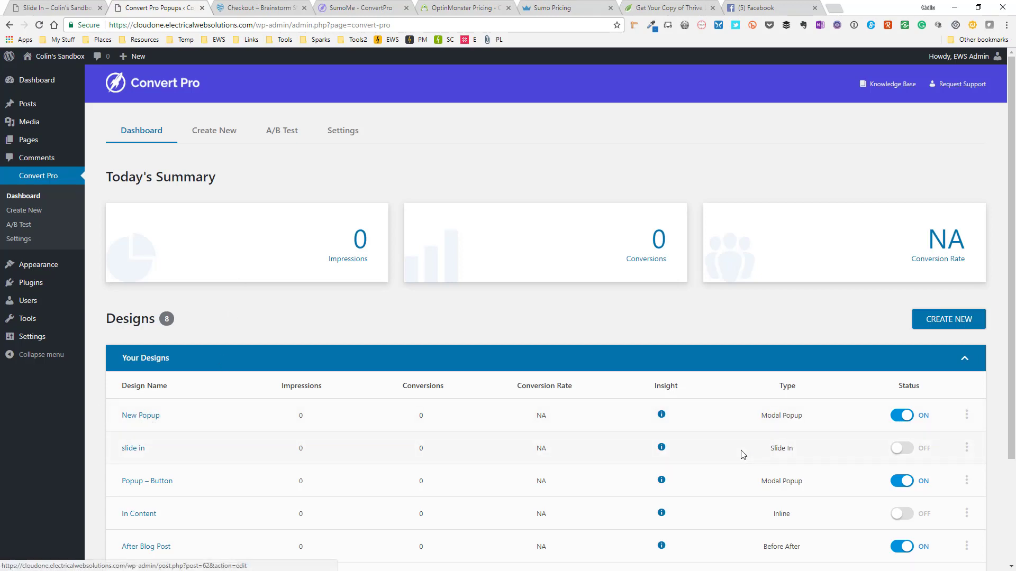
{"action": "left_click", "coordinate": [966, 416]}
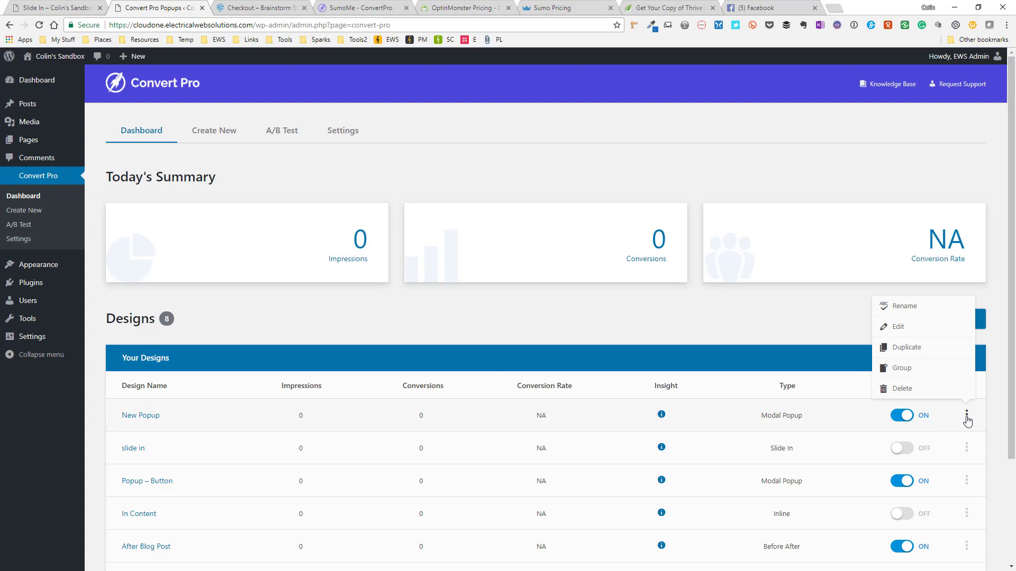
{"action": "left_click", "coordinate": [905, 306]}
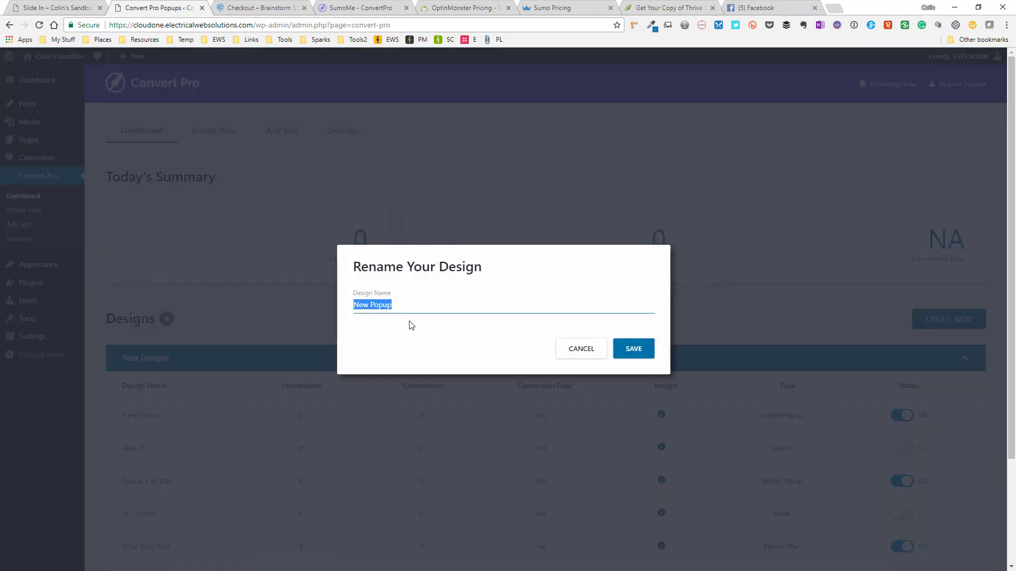
{"action": "type", "text": "Exit Intent Pop-u"}
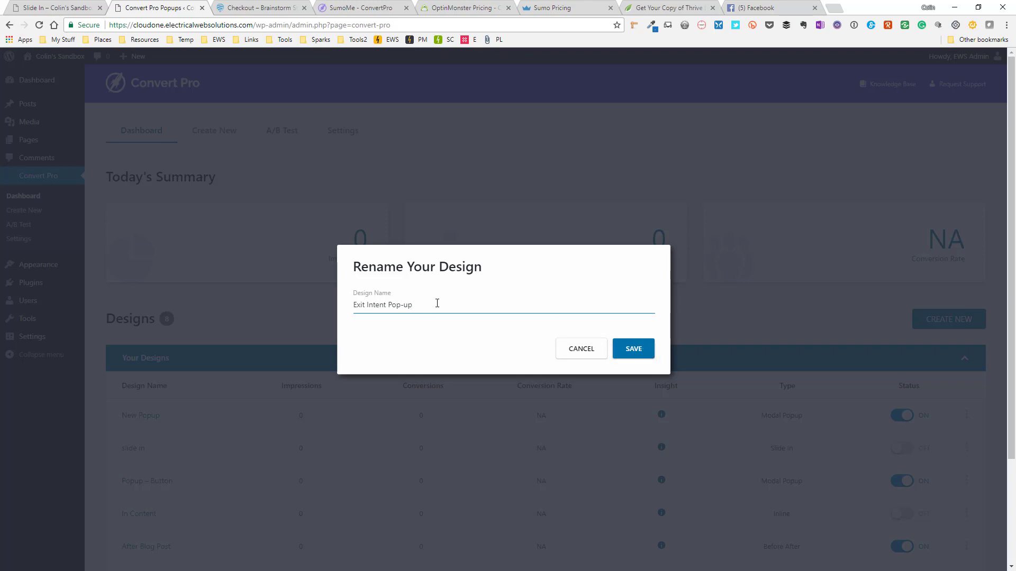
{"action": "type", "text": "p - Opo"}
{"action": "key", "text": "BackSpace"}
{"action": "key", "text": "BackSpace"}
{"action": "key", "text": "BackSpace"}
{"action": "type", "text": "Page Pop up & Blog"}
{"action": "left_click", "coordinate": [635, 349]}
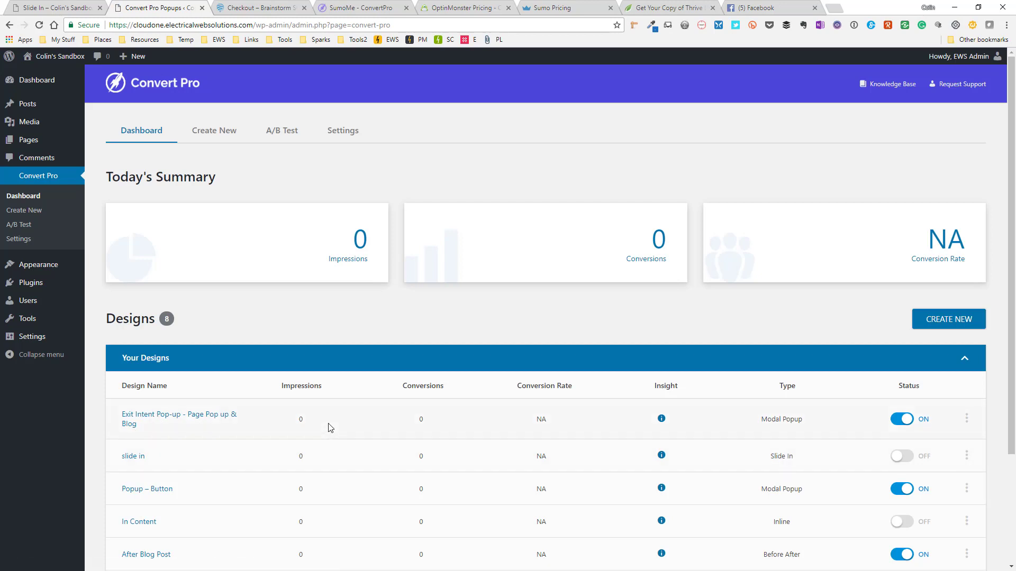
Step: Open the In Content design and copy its inline display shortcode from the configuration settings
{"action": "scroll", "coordinate": [325, 444], "scroll_direction": "down", "scroll_amount": 3}
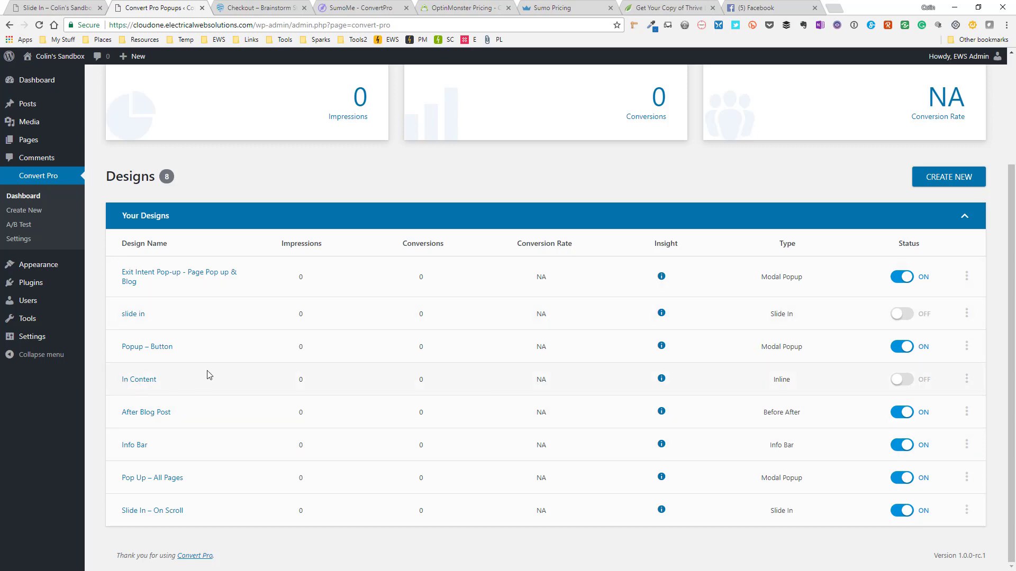
{"action": "left_click", "coordinate": [140, 381]}
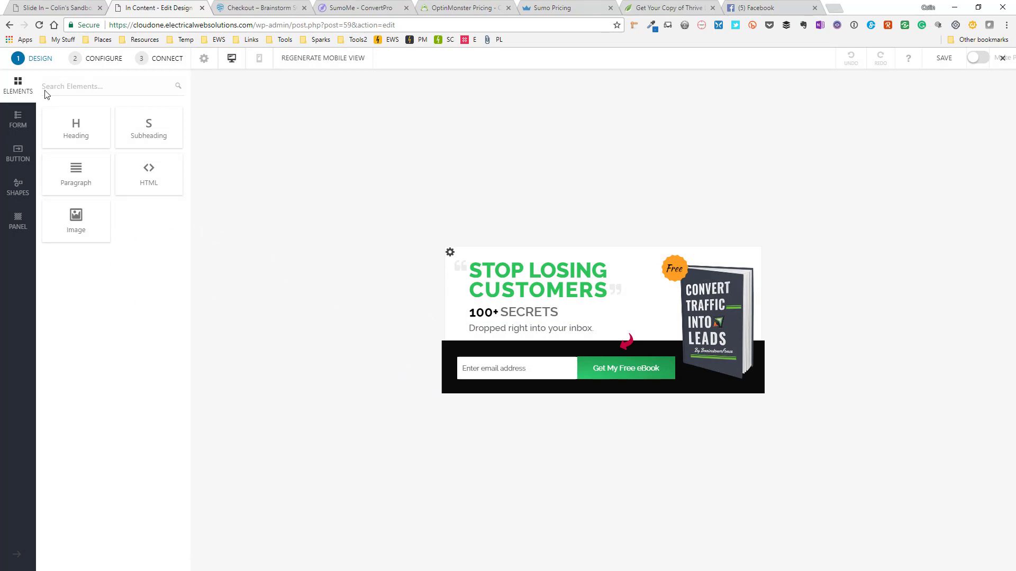
{"action": "left_click", "coordinate": [95, 58]}
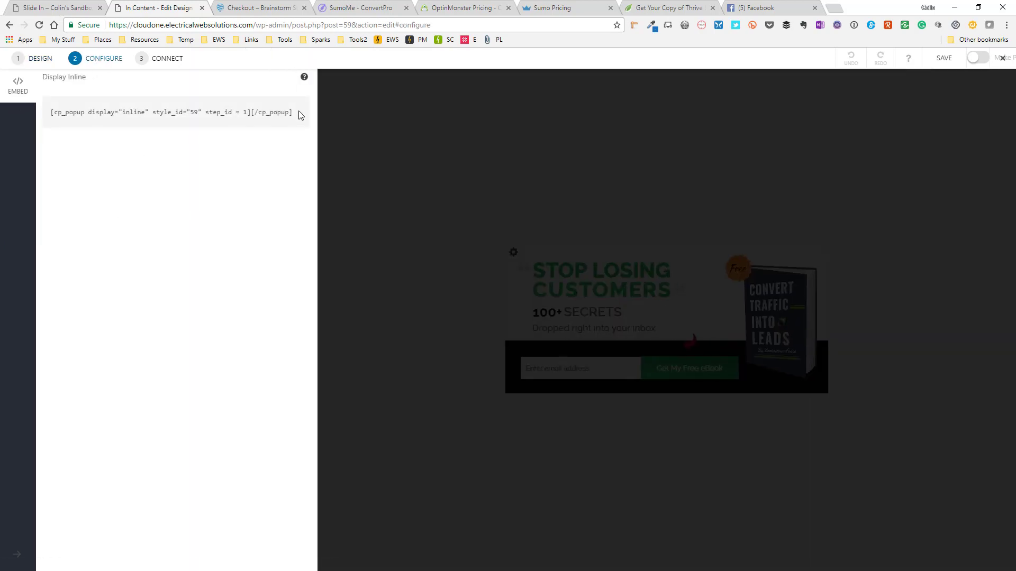
{"action": "left_click_drag", "start_coordinate": [293, 113], "coordinate": [43, 116]}
{"action": "key", "text": "ctrl+c"}
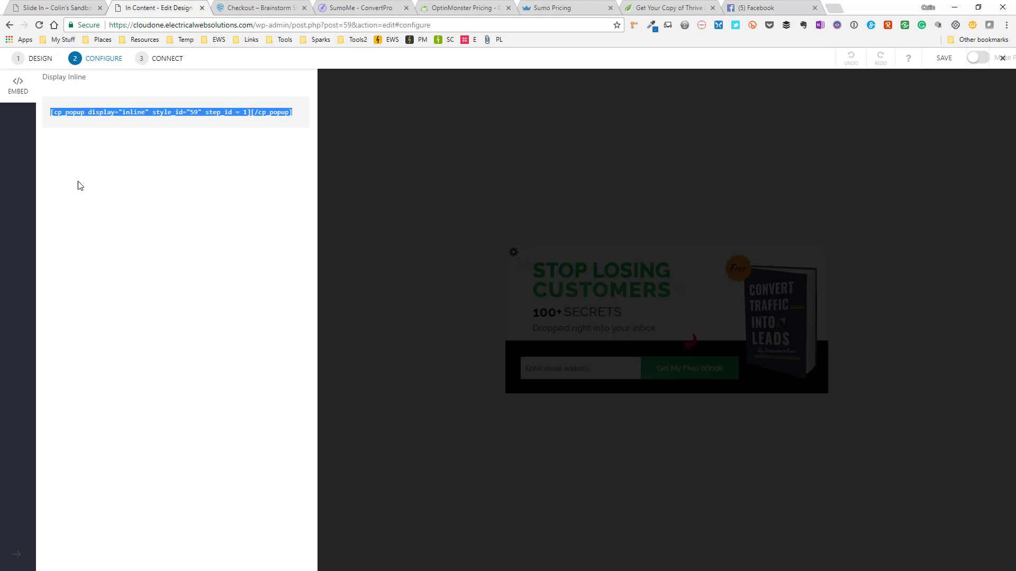
Step: Publish and save the In Content design, and return to the Convert Pro dashboard
{"action": "left_click", "coordinate": [976, 59]}
{"action": "left_click", "coordinate": [944, 59]}
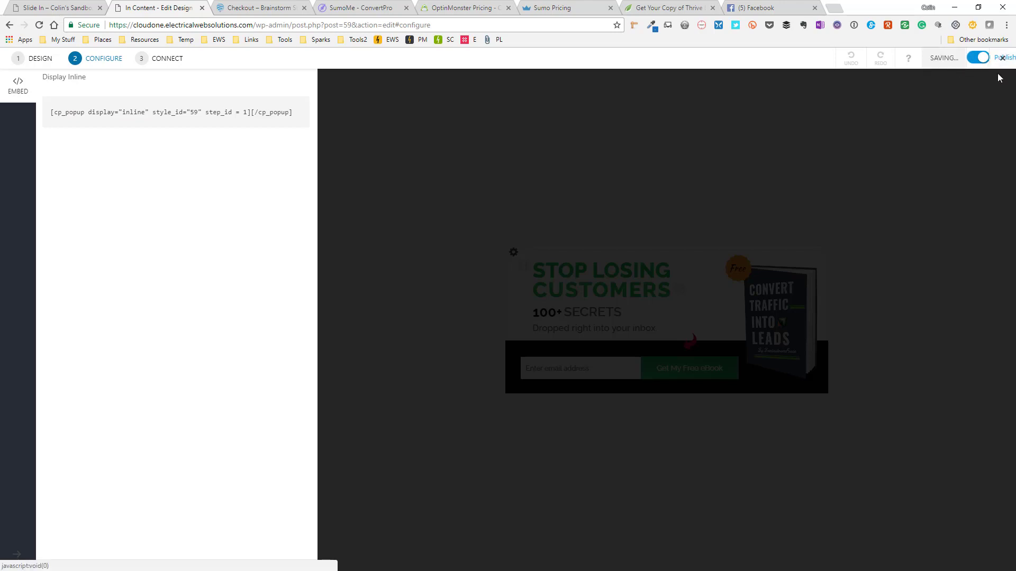
{"action": "left_click", "coordinate": [1008, 61]}
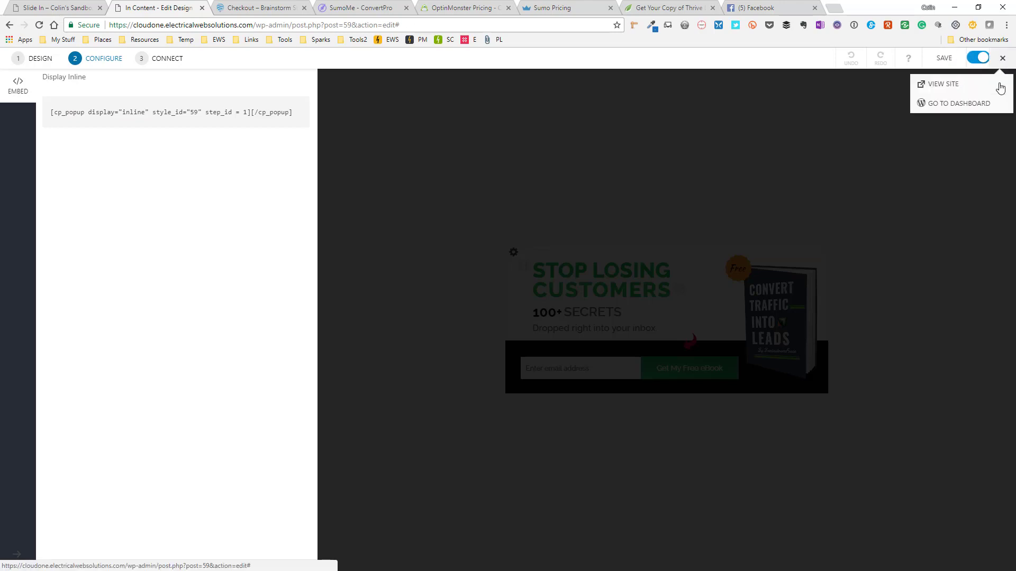
{"action": "left_click", "coordinate": [970, 105]}
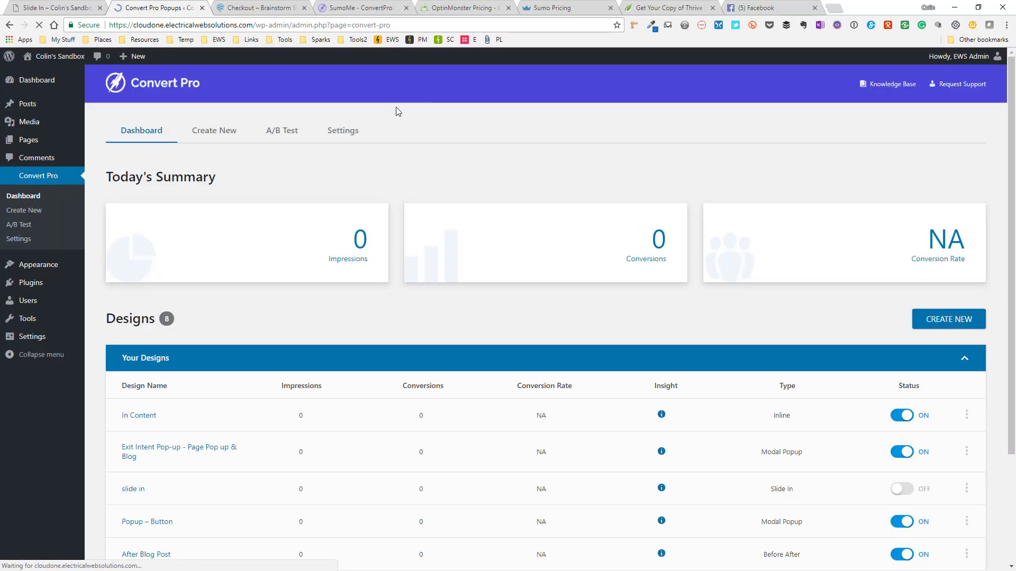
Step: Switch to the website's Slide In page and open it for editing in Page Builder
{"action": "key", "text": "ctrl+1"}
{"action": "scroll", "coordinate": [359, 169], "scroll_direction": "down", "scroll_amount": 2}
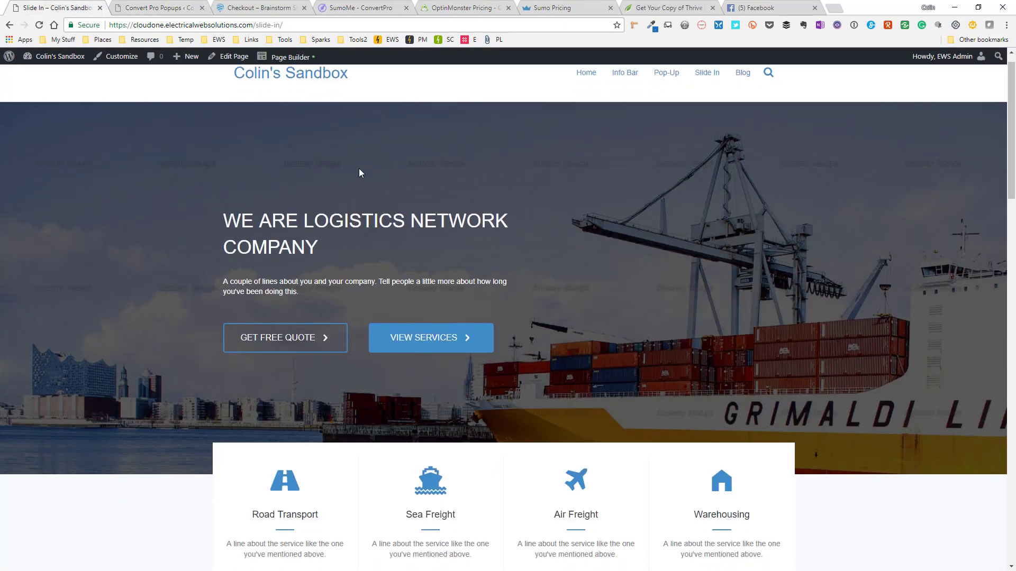
{"action": "scroll", "coordinate": [357, 168], "scroll_direction": "up", "scroll_amount": 2}
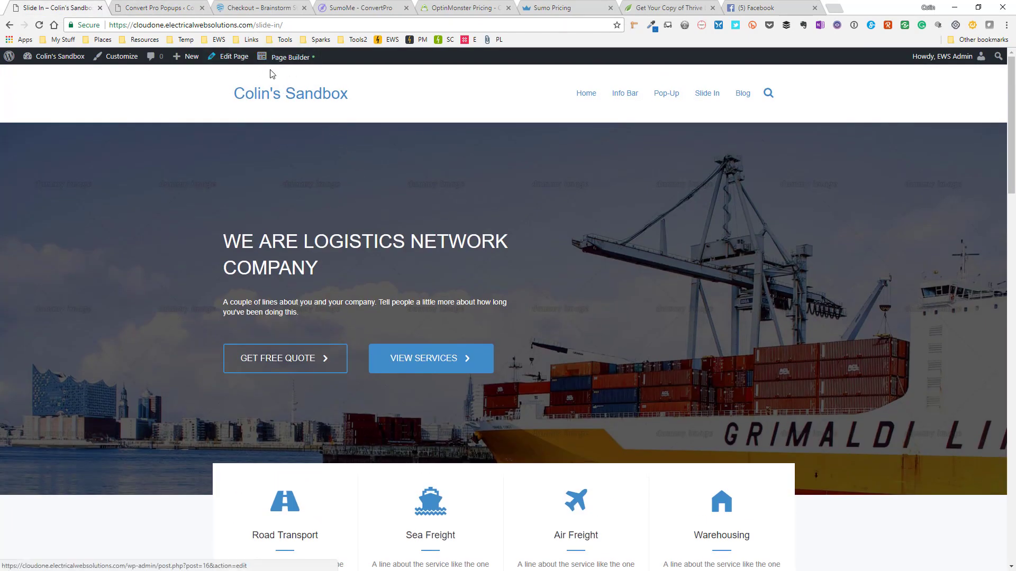
{"action": "left_click", "coordinate": [284, 64]}
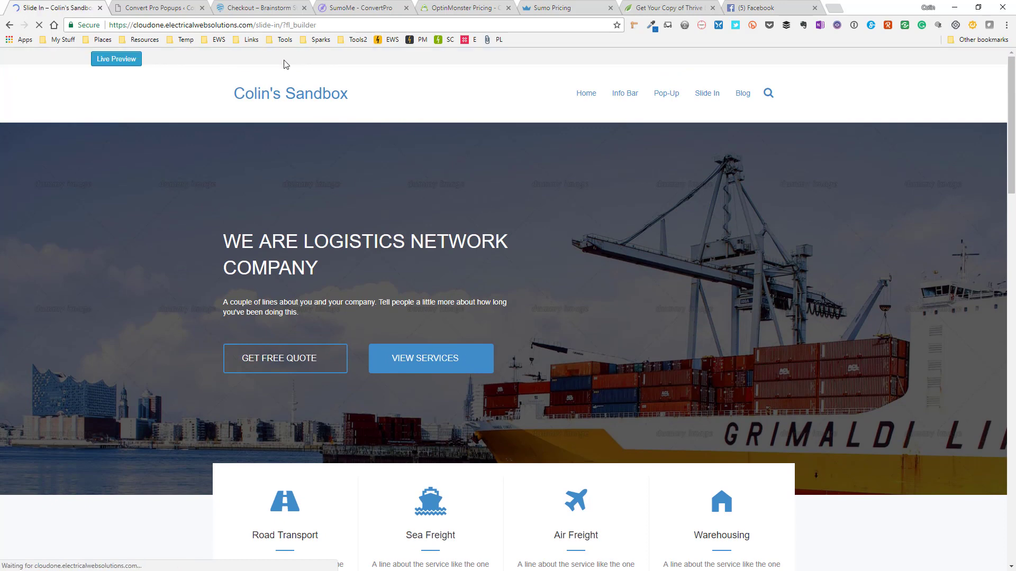
Step: Add an HTML module between the "What we can do for you?" and "Want to talk?" sections, containing the shortcode [cp_popup display="inline" style_id="59" step_id = 1][/cp_popup]
{"action": "scroll", "coordinate": [484, 259], "scroll_direction": "down", "scroll_amount": 7}
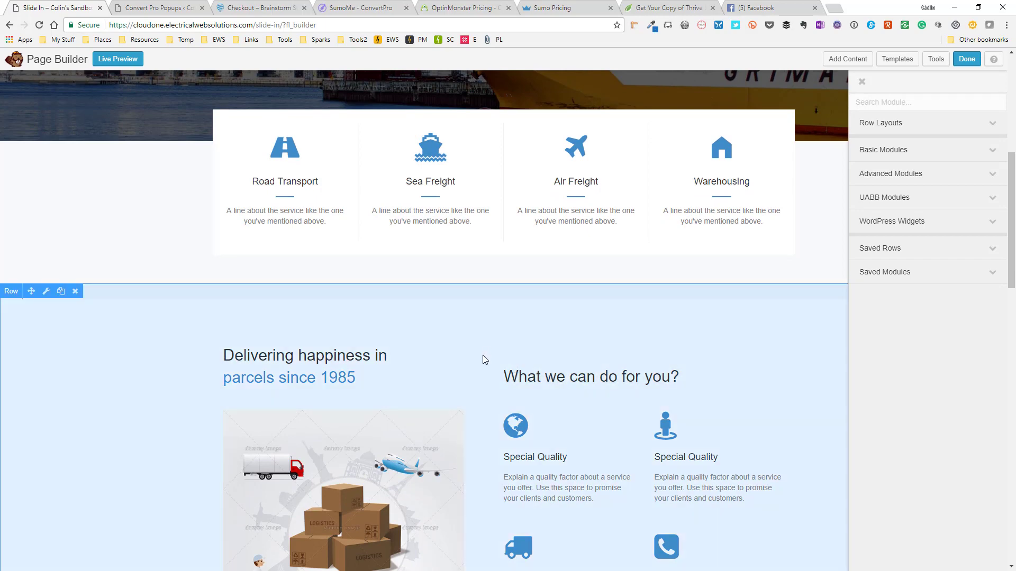
{"action": "scroll", "coordinate": [481, 364], "scroll_direction": "down", "scroll_amount": 4}
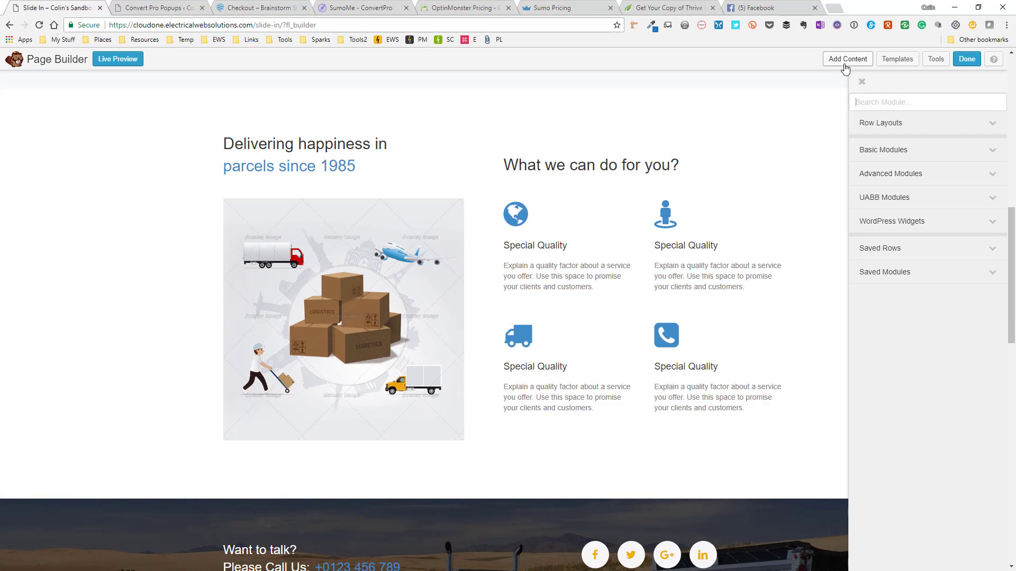
{"action": "left_click", "coordinate": [884, 158]}
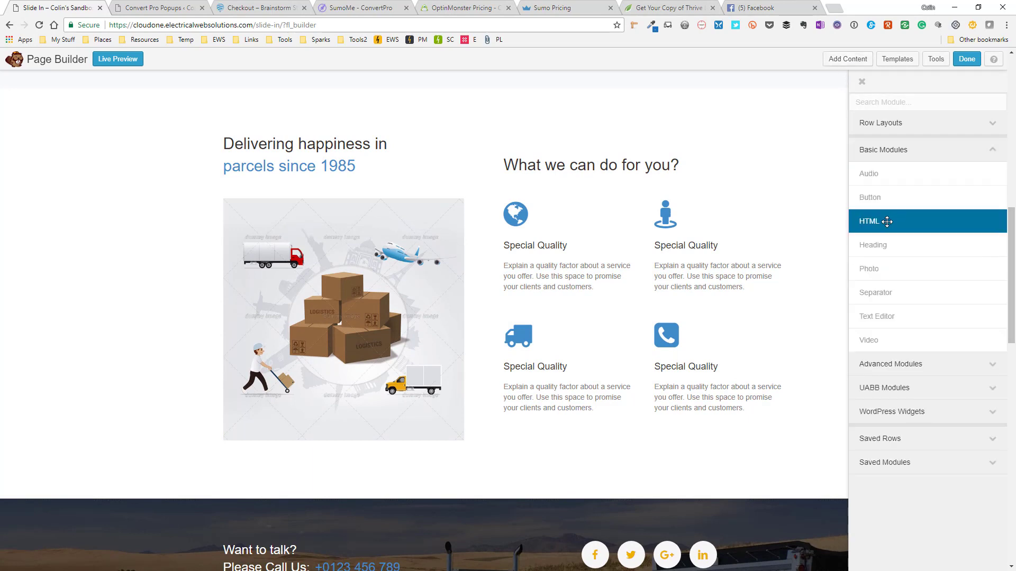
{"action": "left_click_drag", "start_coordinate": [884, 221], "coordinate": [628, 520]}
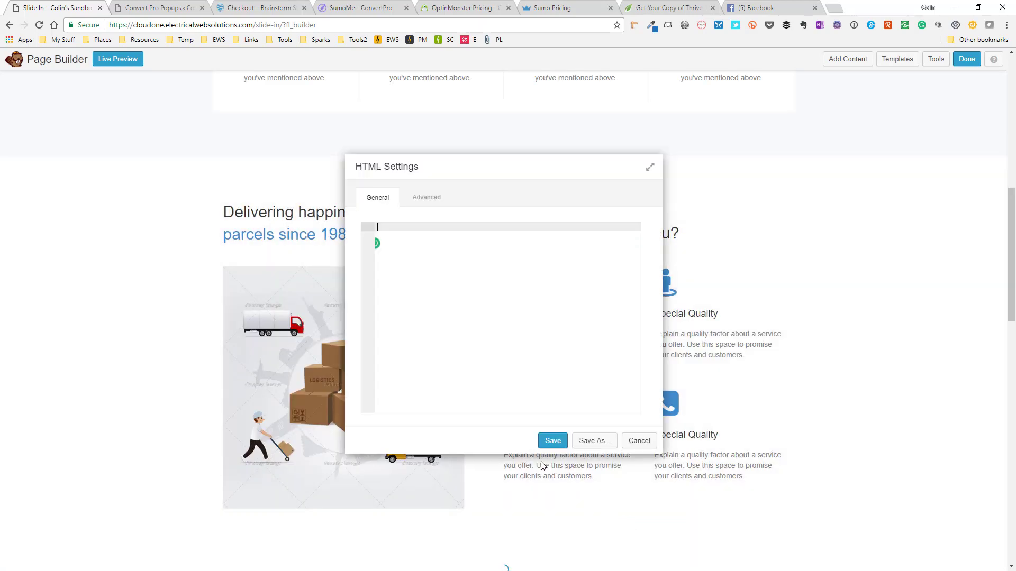
{"action": "key", "text": "ctrl+v"}
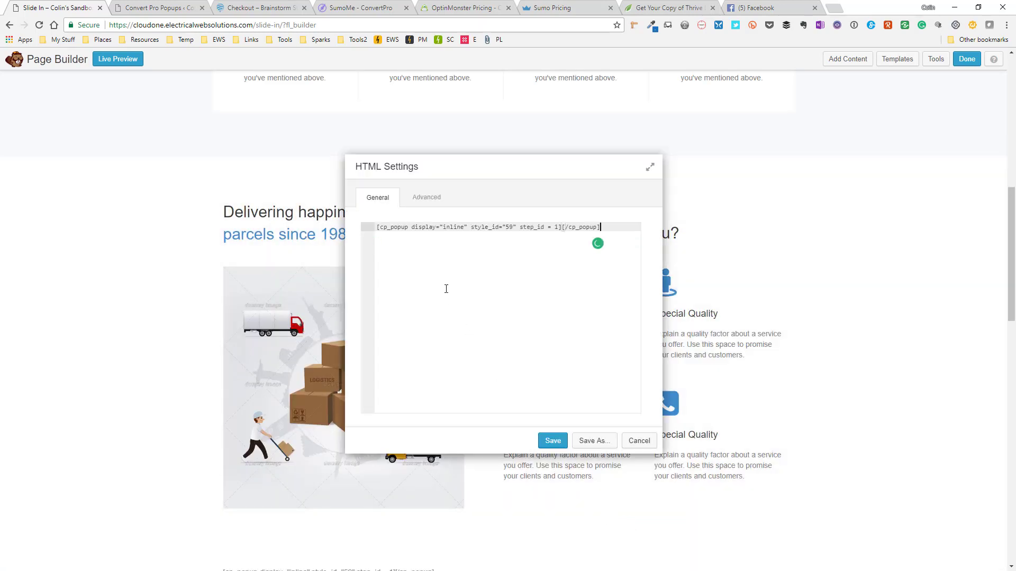
{"action": "left_click", "coordinate": [553, 441]}
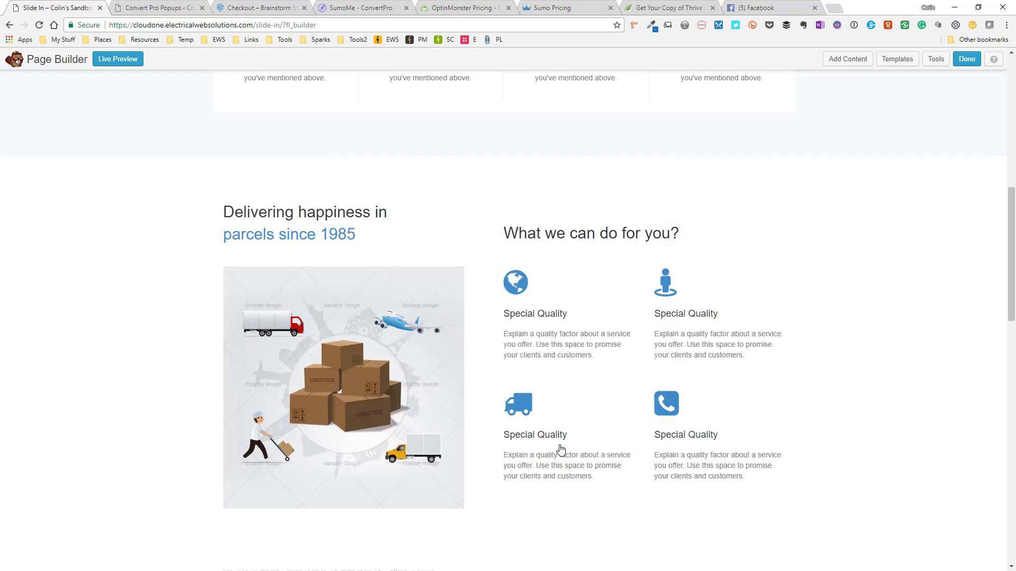
Step: Check the embedded form in the page layout, finish editing and publish the Slide In page
{"action": "scroll", "coordinate": [834, 383], "scroll_direction": "down", "scroll_amount": 4}
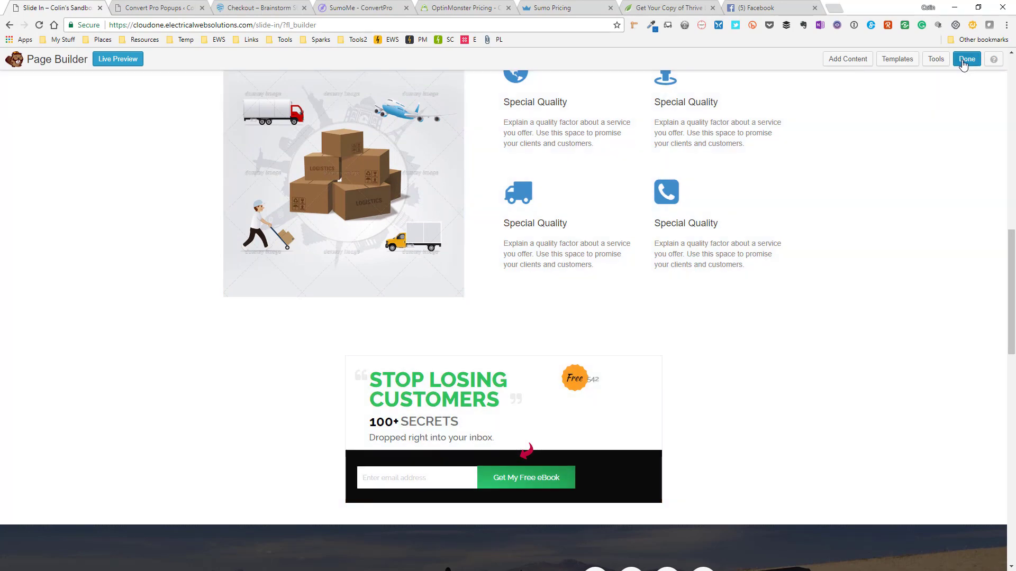
{"action": "left_click", "coordinate": [967, 58]}
{"action": "left_click", "coordinate": [503, 283]}
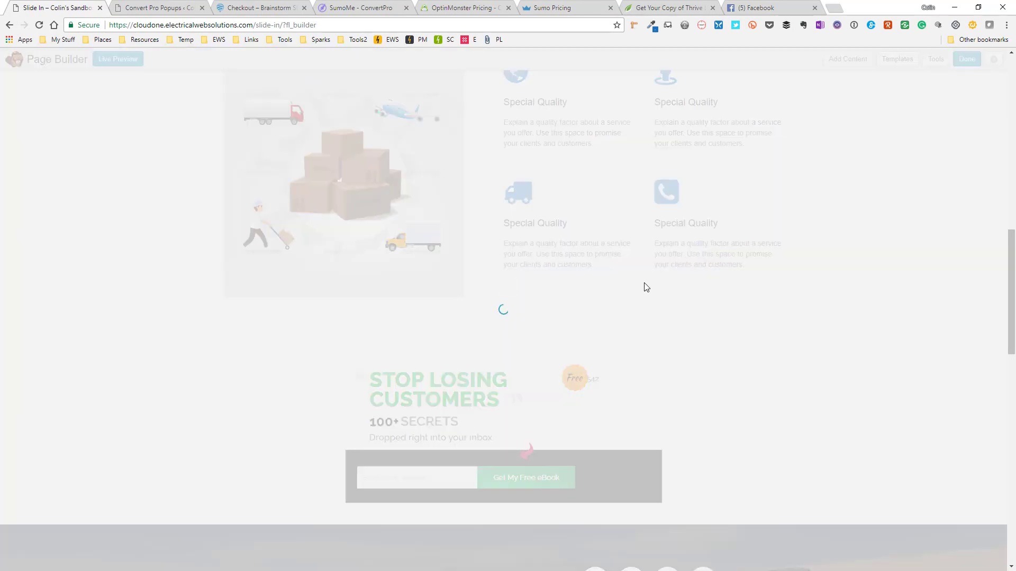
Step: Inspect the embedded inline form on the live Slide In page, dismissing the modal popup that covers it
{"action": "scroll", "coordinate": [714, 280], "scroll_direction": "down", "scroll_amount": 13}
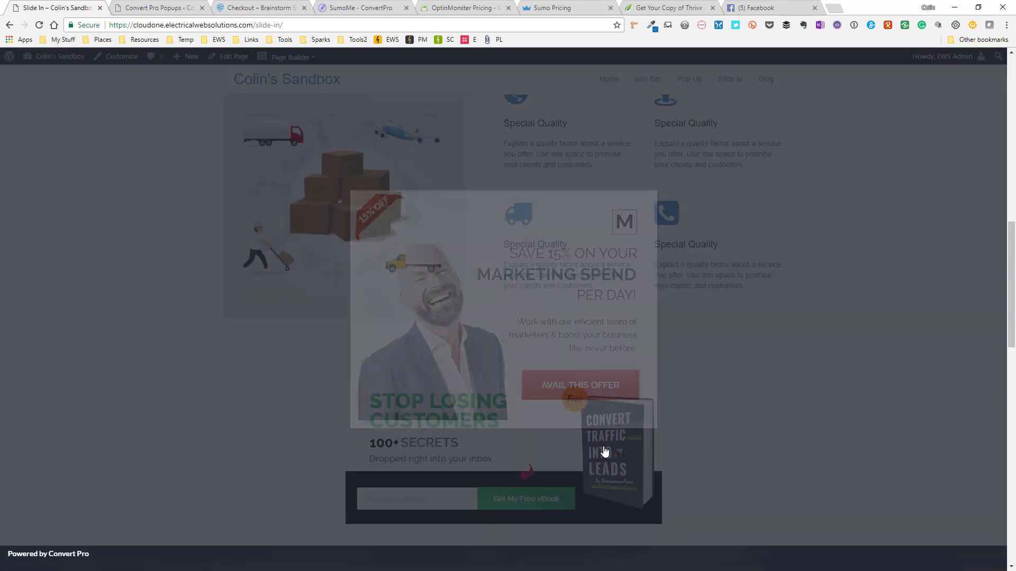
{"action": "left_click", "coordinate": [710, 370]}
{"action": "scroll", "coordinate": [712, 360], "scroll_direction": "down", "scroll_amount": 4}
{"action": "scroll", "coordinate": [712, 360], "scroll_direction": "up", "scroll_amount": 6}
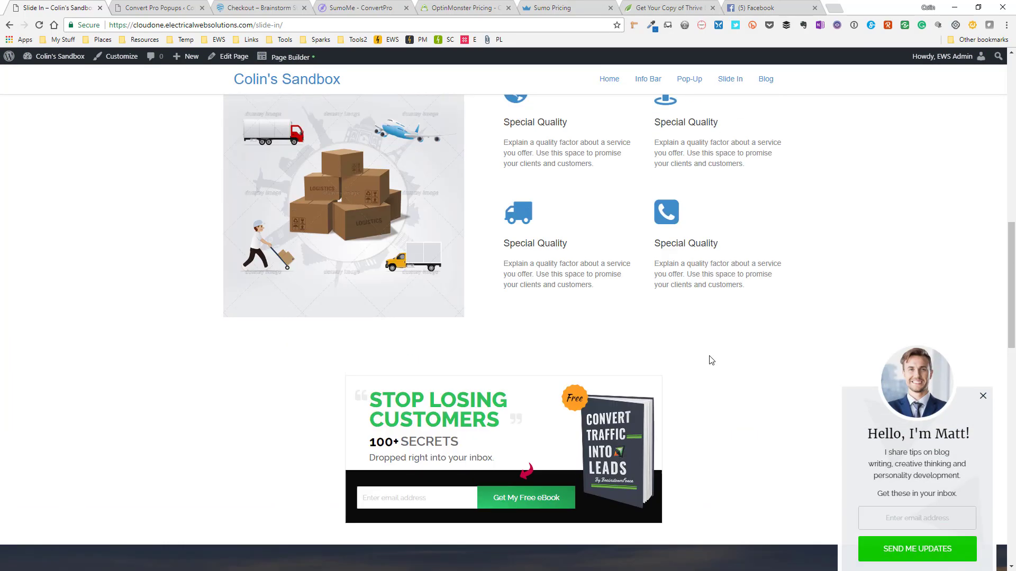
{"action": "scroll", "coordinate": [710, 360], "scroll_direction": "up", "scroll_amount": 5}
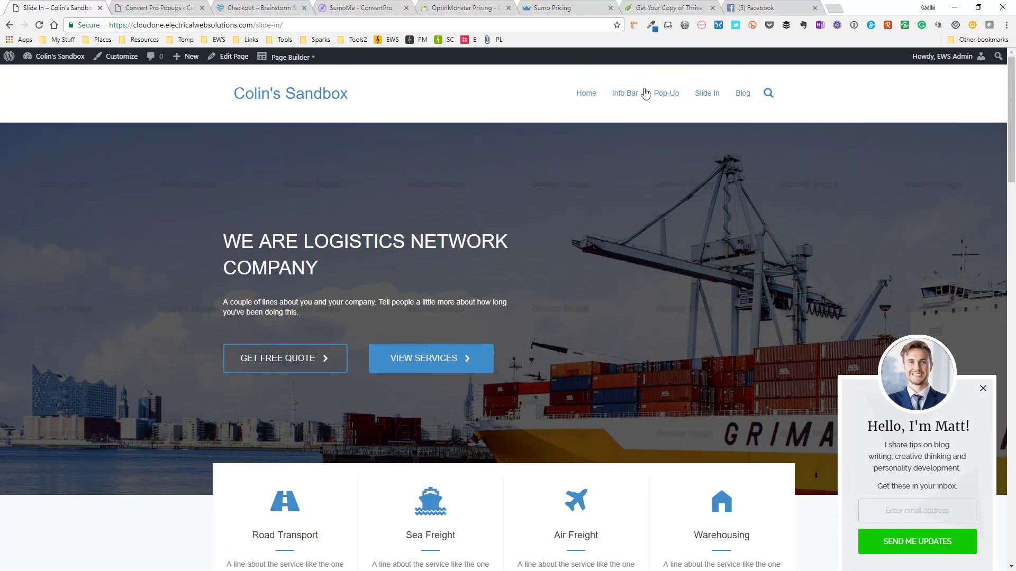
Step: Open the site's Home page, and review the list of designs on the Convert Pro dashboard
{"action": "left_click", "coordinate": [593, 95]}
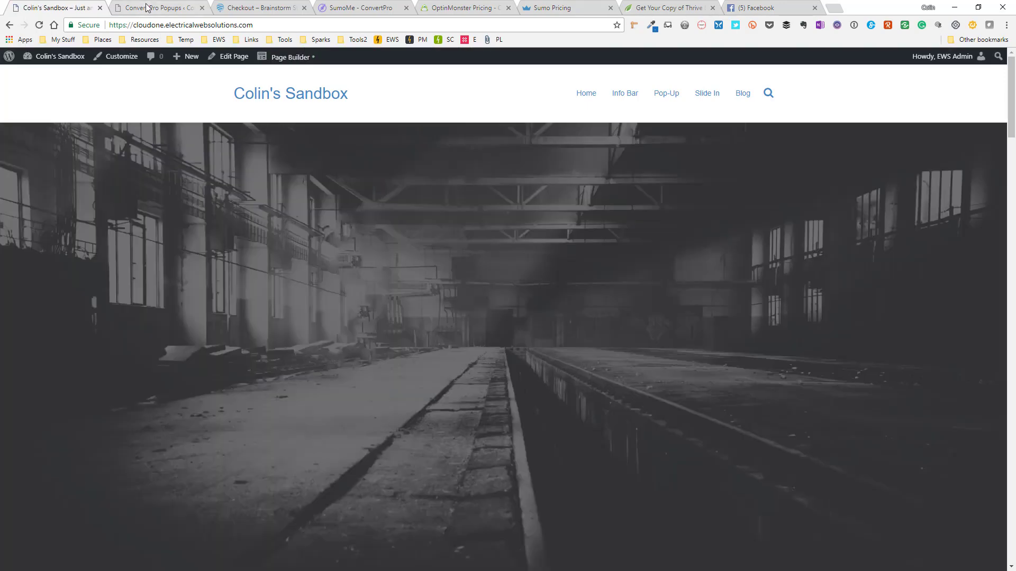
{"action": "left_click", "coordinate": [153, 8]}
{"action": "scroll", "coordinate": [228, 415], "scroll_direction": "down", "scroll_amount": 2}
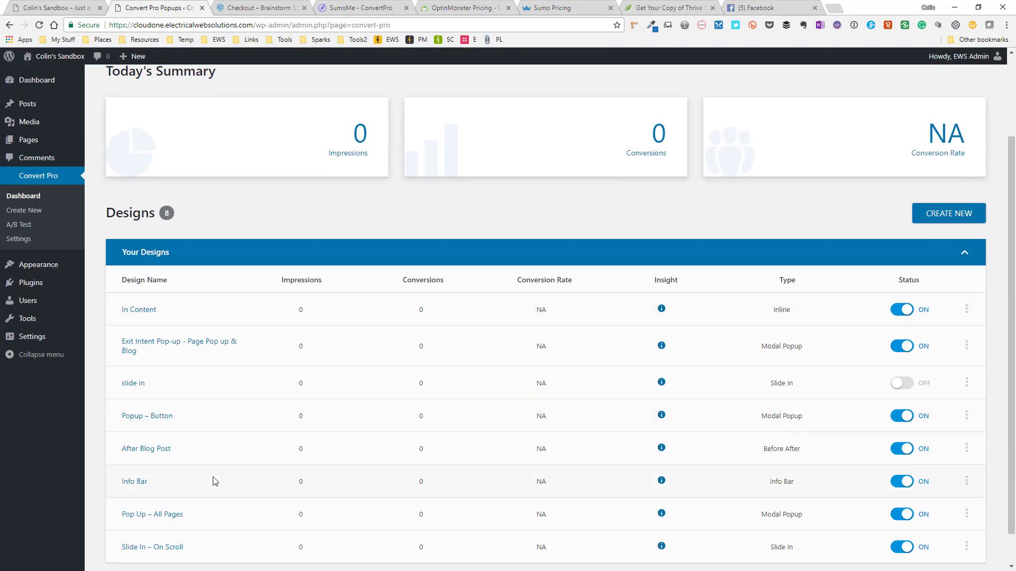
{"action": "scroll", "coordinate": [214, 481], "scroll_direction": "down", "scroll_amount": 1}
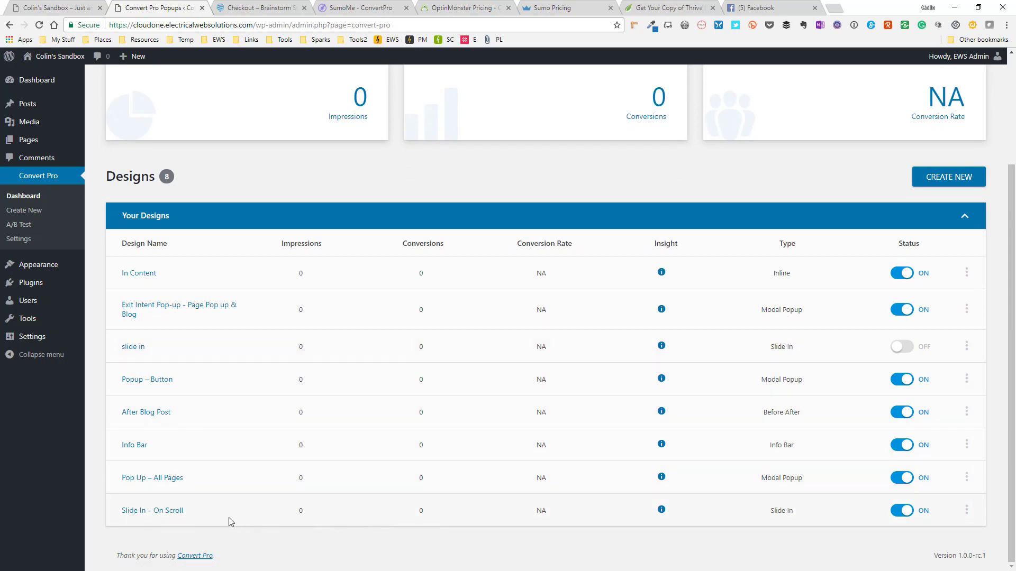
{"action": "scroll", "coordinate": [213, 507], "scroll_direction": "up", "scroll_amount": 3}
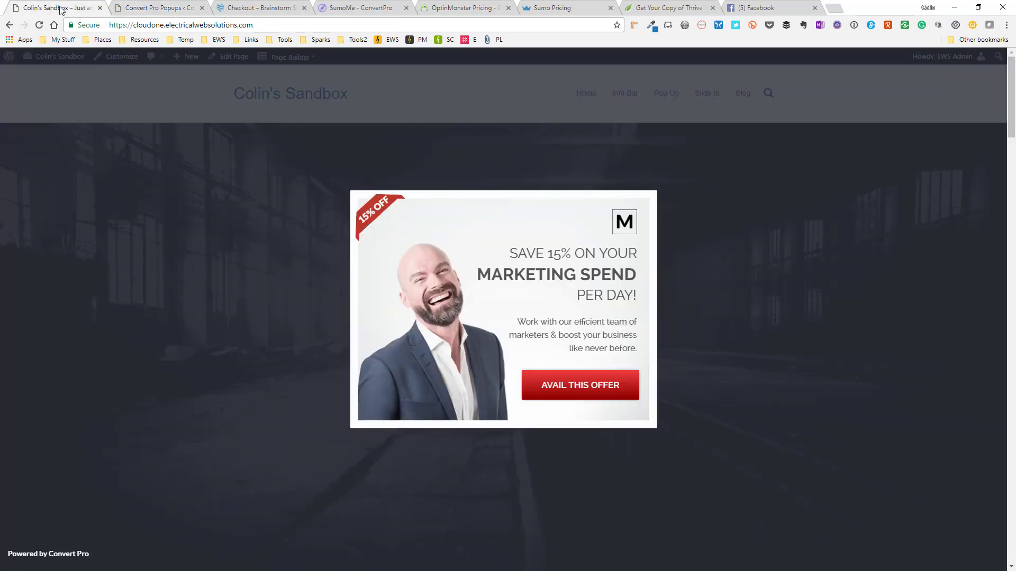
Step: Reload the site's Home page, dismiss its modal popup and examine the whole page for popup behaviour
{"action": "left_click", "coordinate": [53, 7]}
{"action": "left_click", "coordinate": [689, 225]}
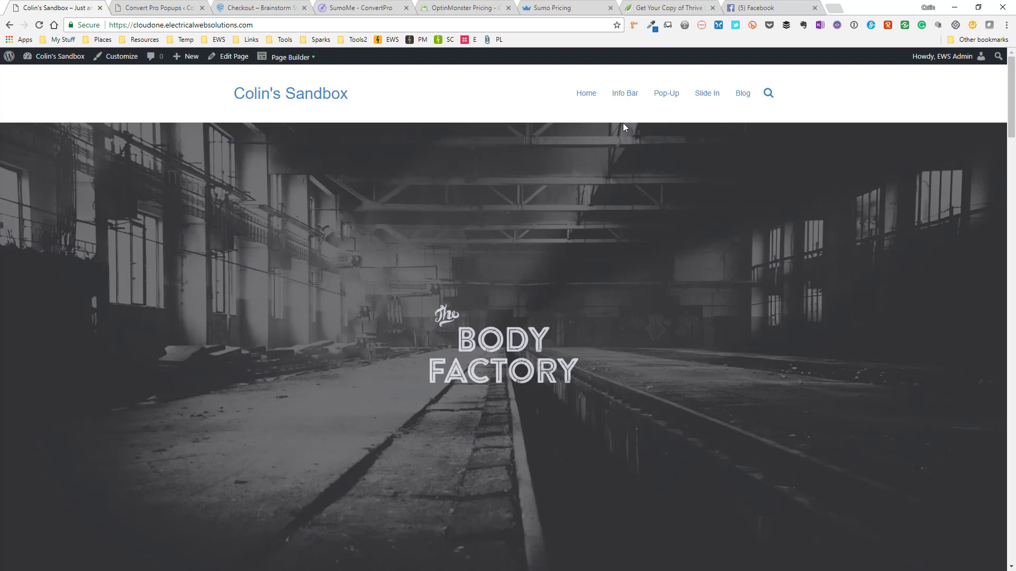
{"action": "left_click", "coordinate": [583, 98]}
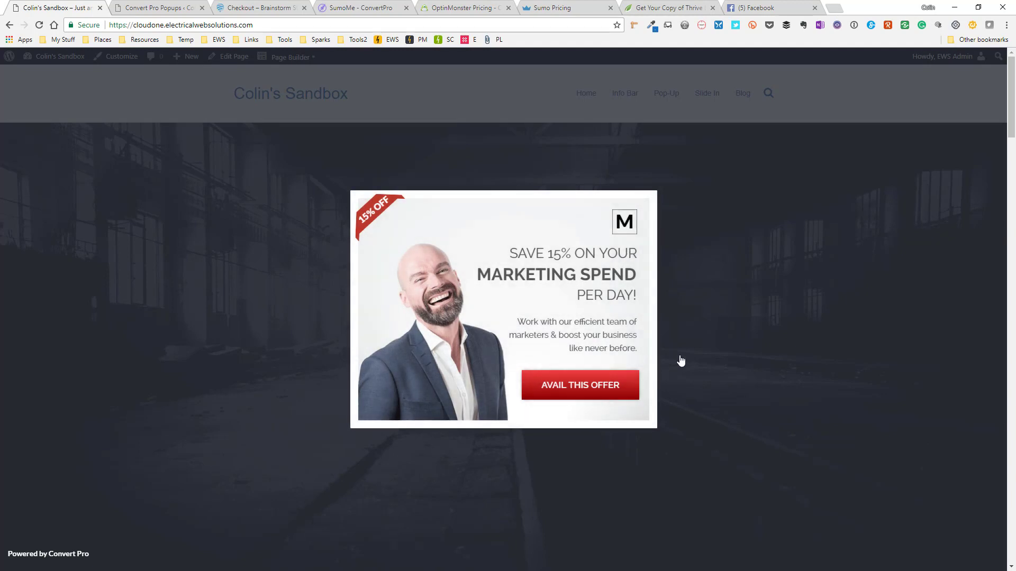
{"action": "left_click", "coordinate": [682, 361]}
{"action": "scroll", "coordinate": [680, 355], "scroll_direction": "down", "scroll_amount": 6}
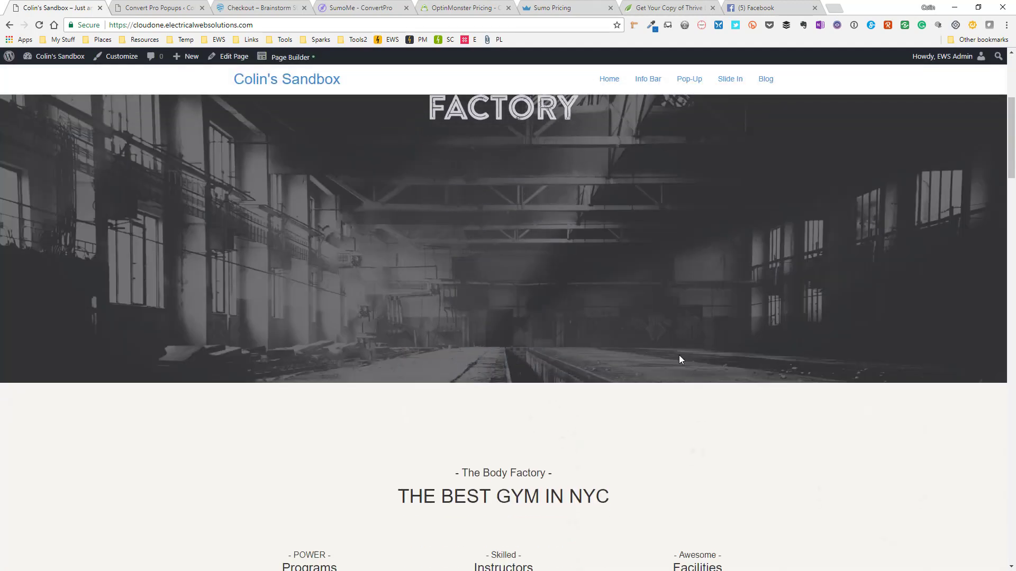
{"action": "scroll", "coordinate": [681, 360], "scroll_direction": "down", "scroll_amount": 9}
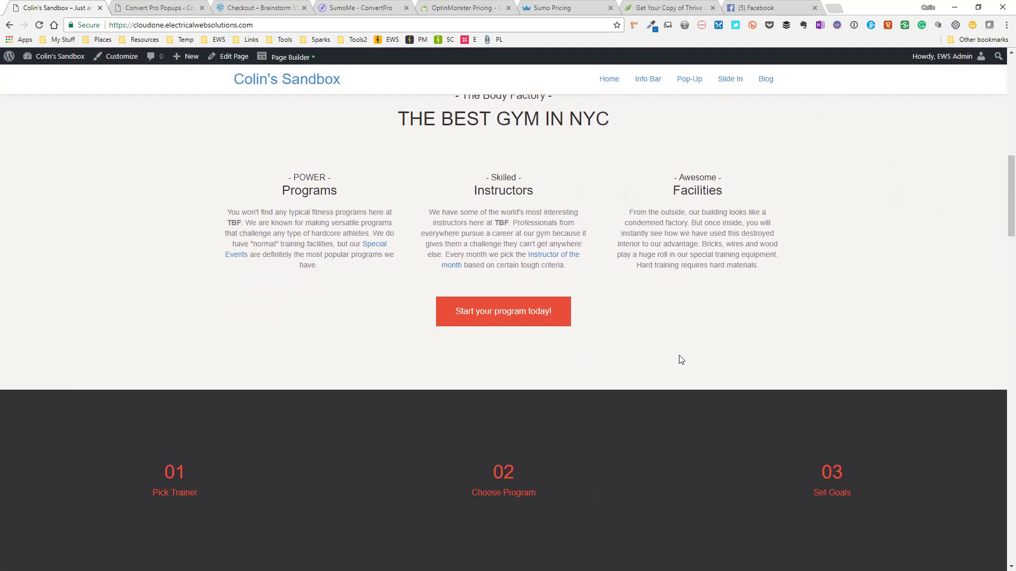
{"action": "scroll", "coordinate": [681, 360], "scroll_direction": "down", "scroll_amount": 9}
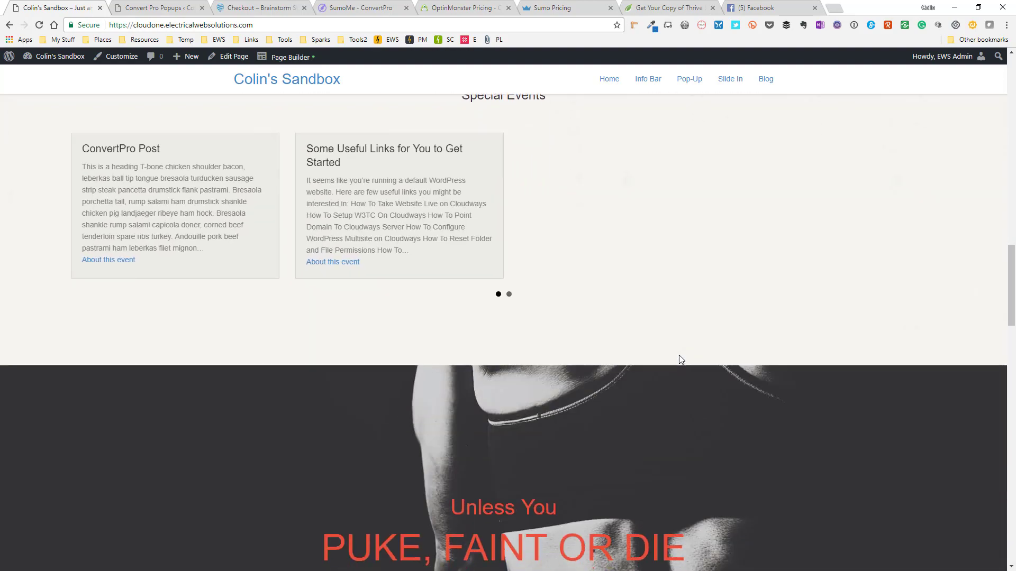
{"action": "scroll", "coordinate": [680, 360], "scroll_direction": "down", "scroll_amount": 7}
{"action": "scroll", "coordinate": [680, 360], "scroll_direction": "up", "scroll_amount": 20}
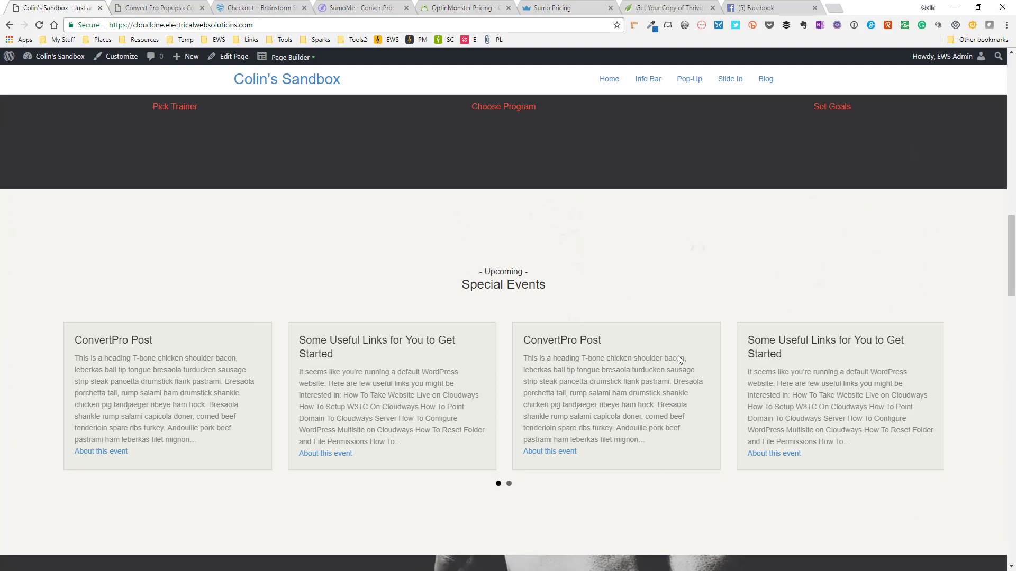
{"action": "scroll", "coordinate": [679, 349], "scroll_direction": "up", "scroll_amount": 4}
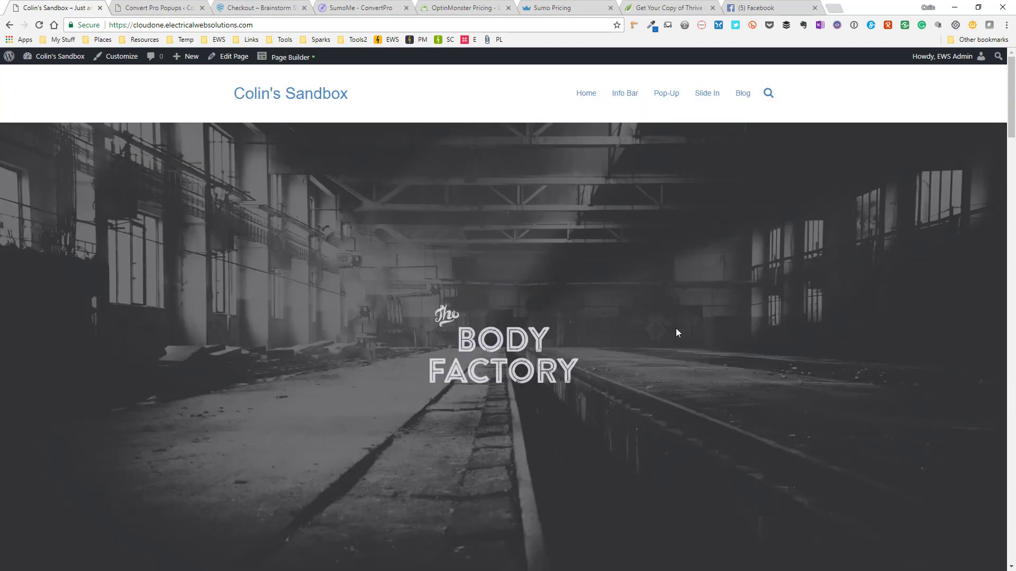
Step: Open the site's Info Bar page, dismiss the modal popup and look through the page content
{"action": "left_click", "coordinate": [628, 95]}
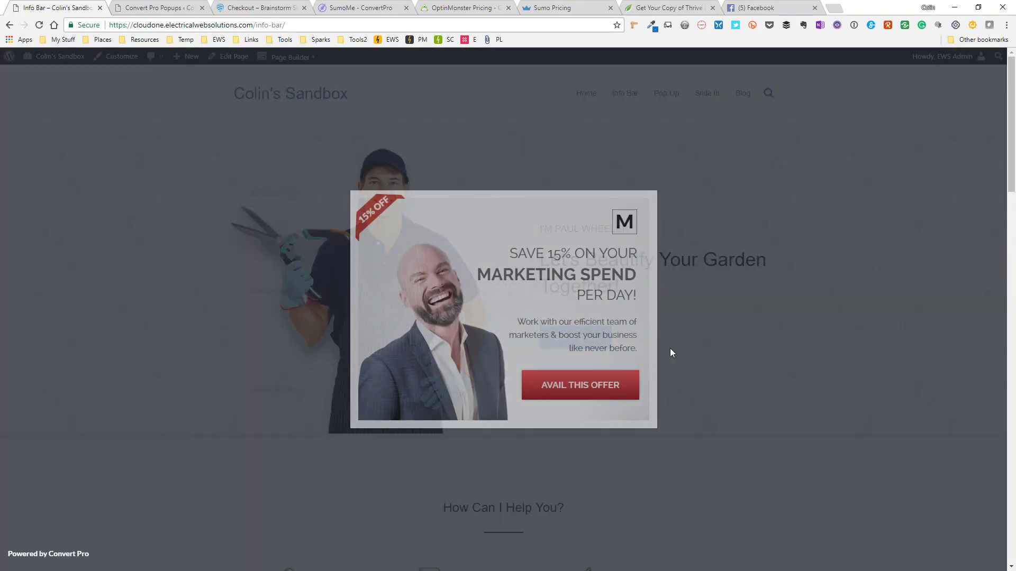
{"action": "left_click", "coordinate": [688, 373]}
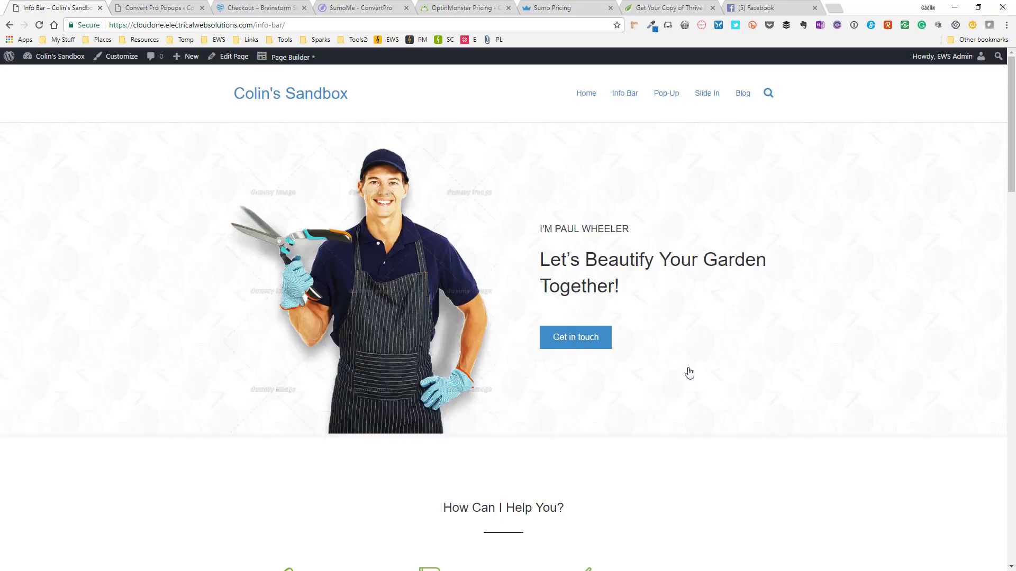
{"action": "scroll", "coordinate": [689, 373], "scroll_direction": "down", "scroll_amount": 8}
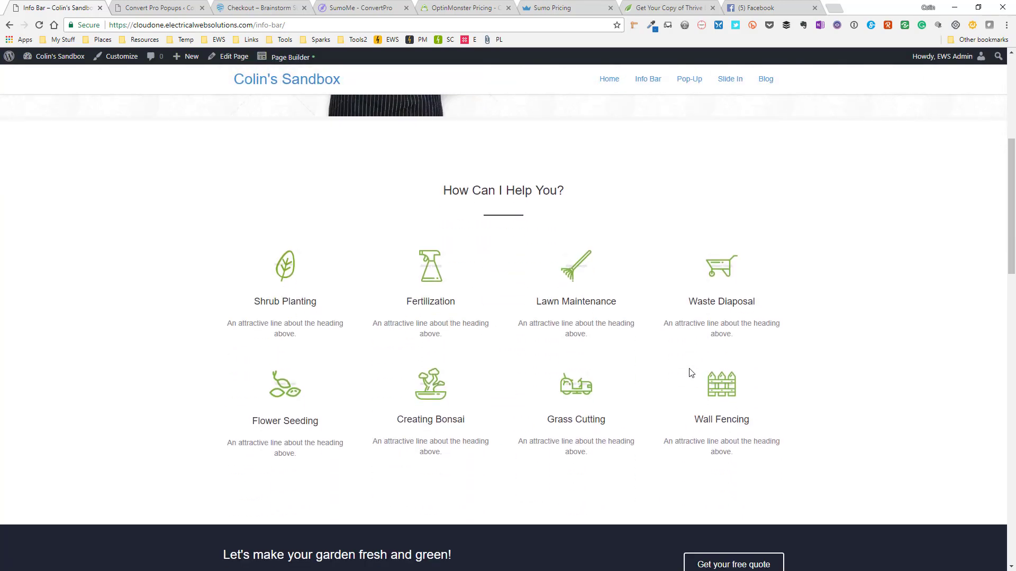
Step: Look through the Info Bar page down to the My Work gallery to examine the info bar's scroll behaviour
{"action": "scroll", "coordinate": [690, 374], "scroll_direction": "down", "scroll_amount": 8}
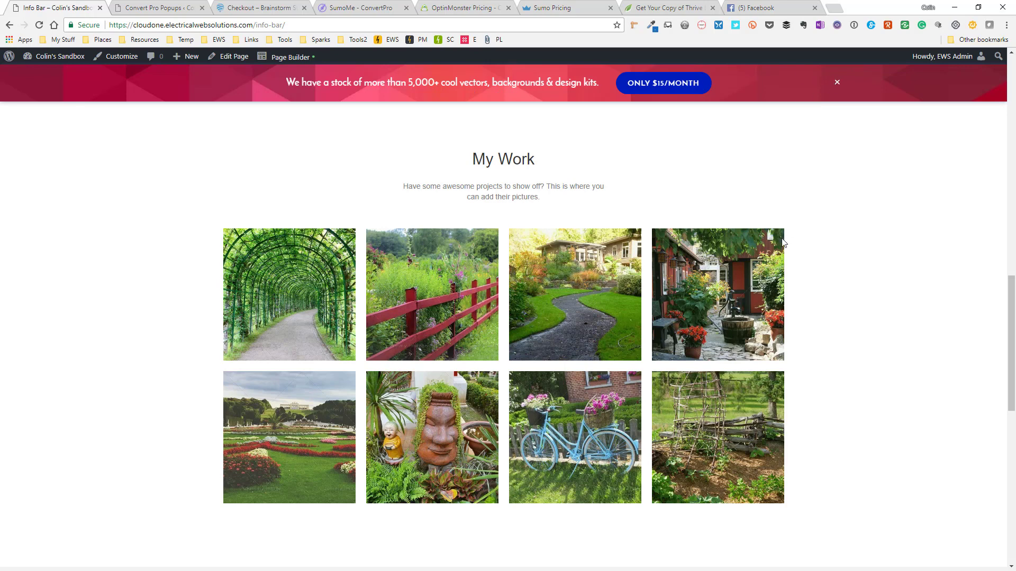
{"action": "scroll", "coordinate": [783, 242], "scroll_direction": "up", "scroll_amount": 4}
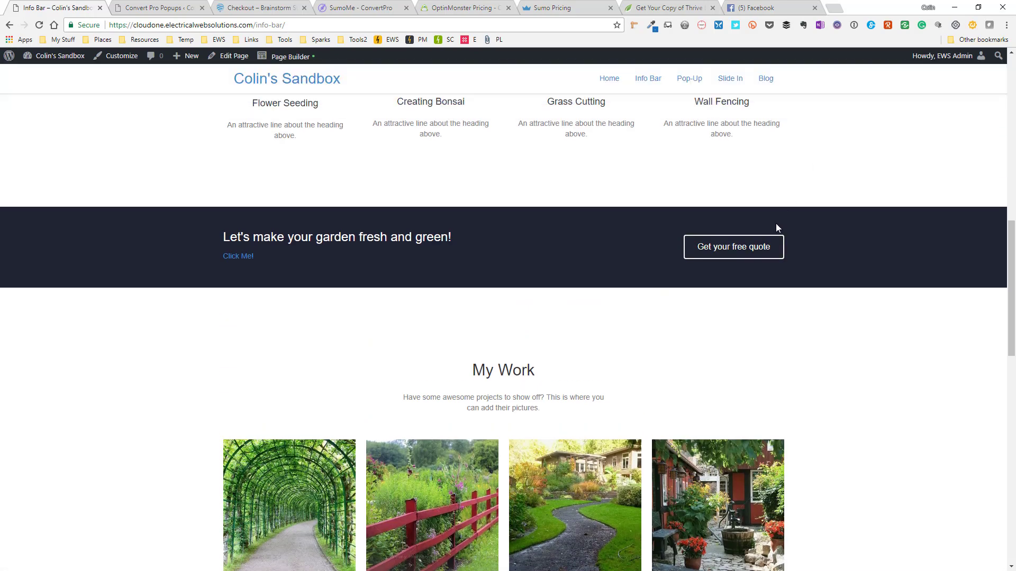
{"action": "scroll", "coordinate": [660, 325], "scroll_direction": "up", "scroll_amount": 5}
{"action": "scroll", "coordinate": [662, 324], "scroll_direction": "down", "scroll_amount": 2}
{"action": "scroll", "coordinate": [661, 324], "scroll_direction": "up", "scroll_amount": 2}
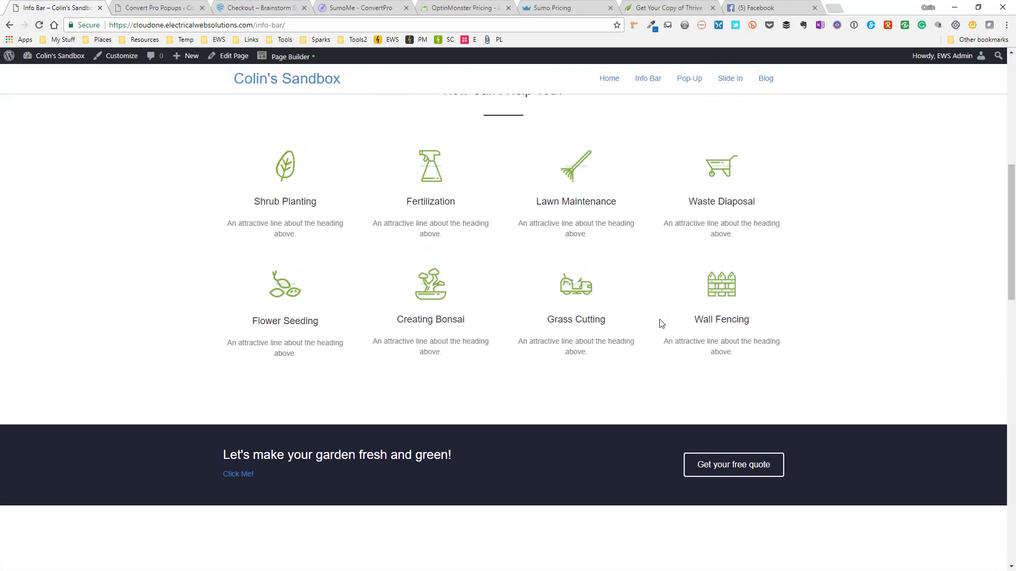
Step: Test the "Get your free quote" button and the "Click Me!" link on the Info Bar page, dismissing the popup
{"action": "scroll", "coordinate": [662, 324], "scroll_direction": "down", "scroll_amount": 1}
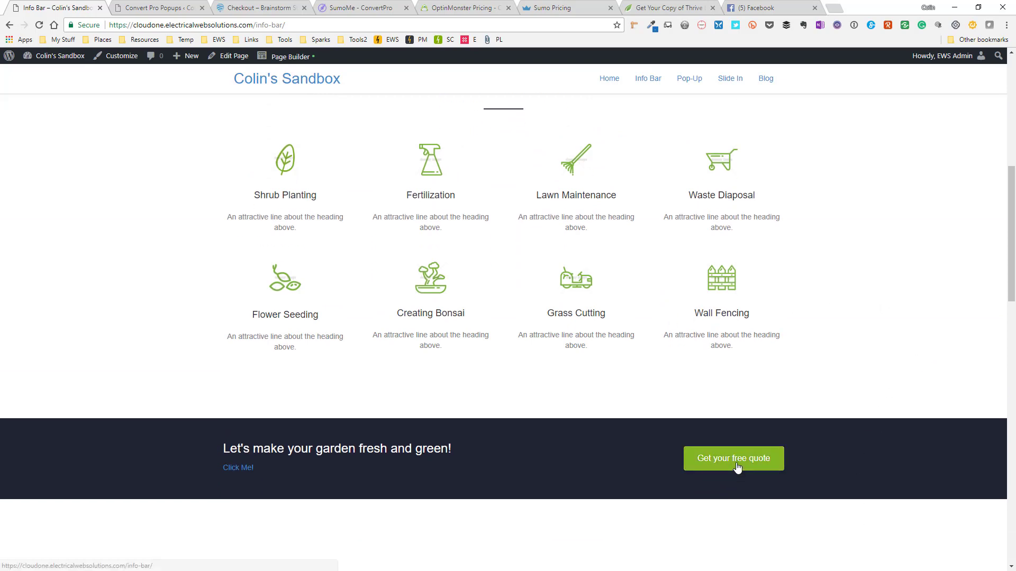
{"action": "left_click", "coordinate": [736, 466]}
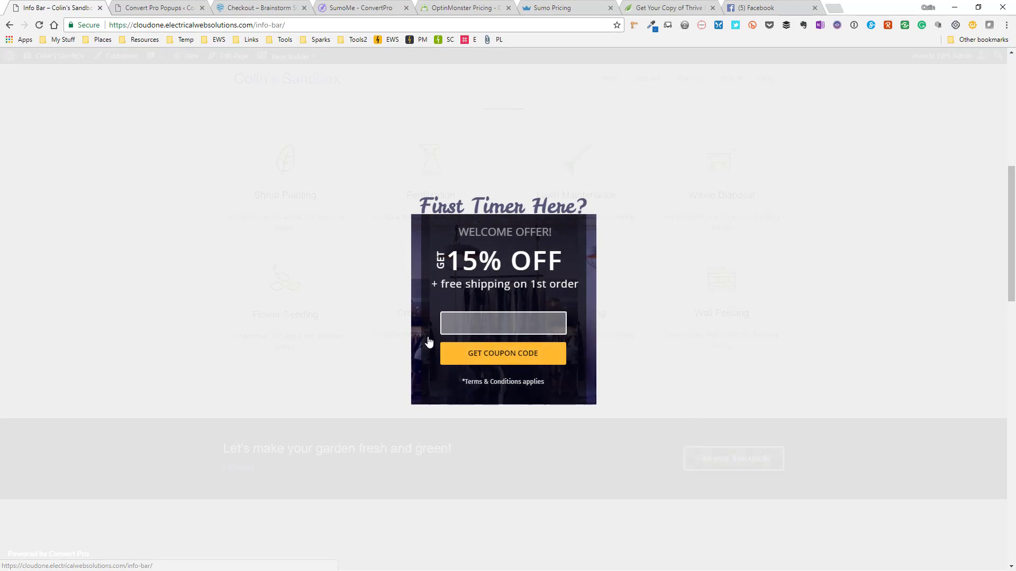
{"action": "left_click", "coordinate": [663, 309]}
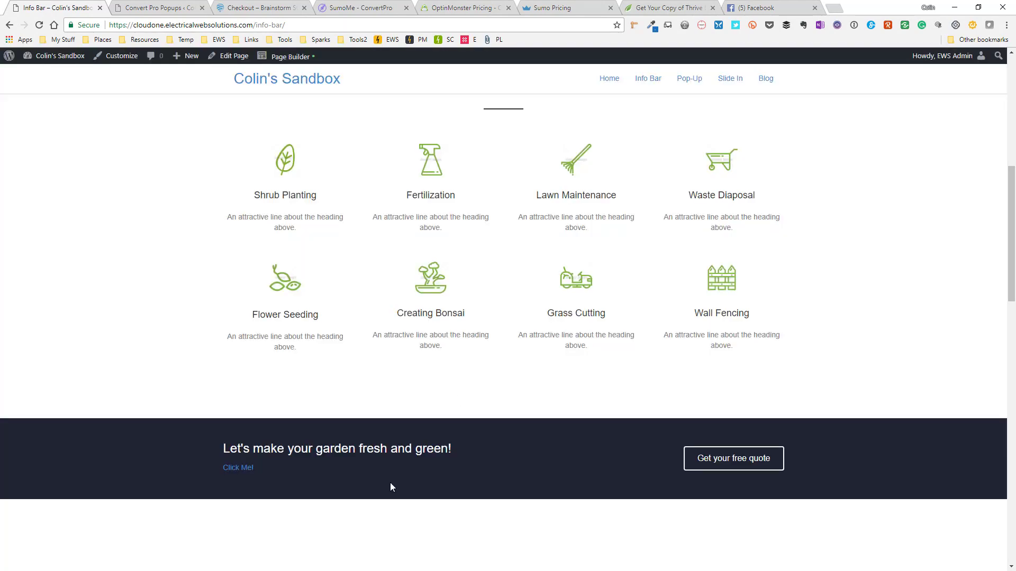
{"action": "left_click", "coordinate": [234, 476]}
{"action": "left_click", "coordinate": [317, 320]}
Step: Recheck the info bar's scroll trigger between the services and My Work sections, and close the bar
{"action": "scroll", "coordinate": [561, 333], "scroll_direction": "up", "scroll_amount": 4}
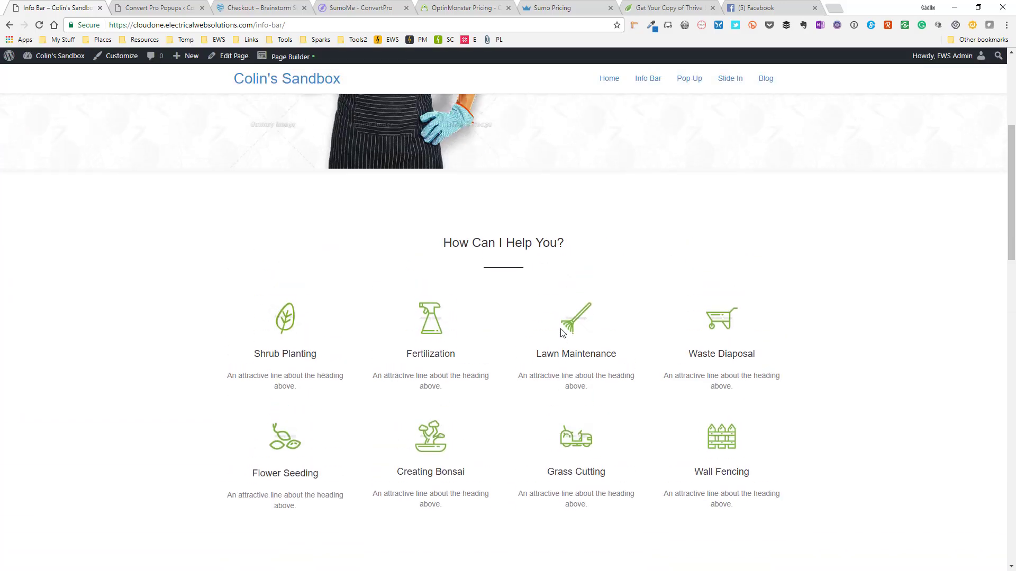
{"action": "scroll", "coordinate": [561, 332], "scroll_direction": "down", "scroll_amount": 5}
{"action": "scroll", "coordinate": [562, 332], "scroll_direction": "up", "scroll_amount": 3}
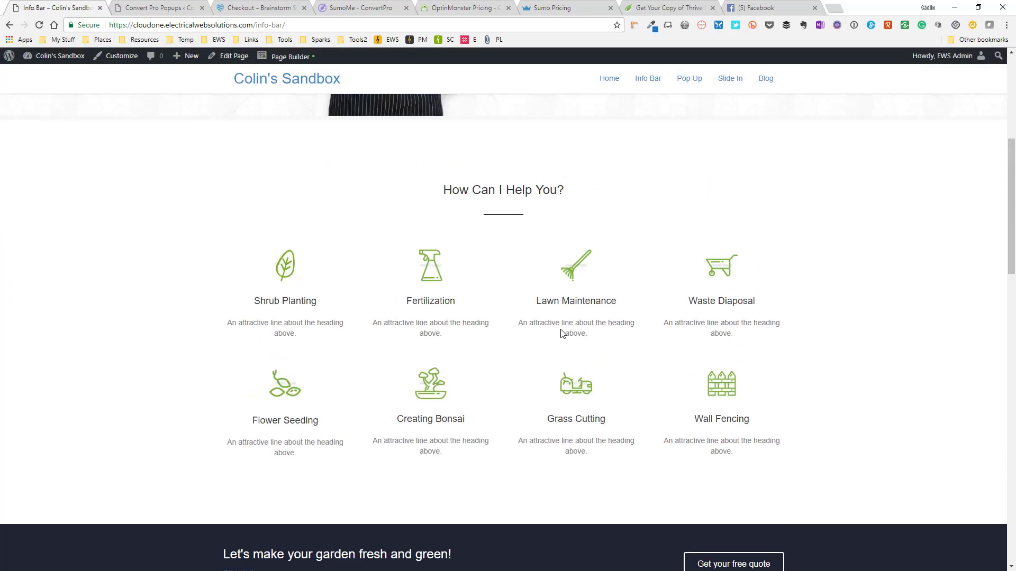
{"action": "scroll", "coordinate": [562, 333], "scroll_direction": "down", "scroll_amount": 3}
{"action": "scroll", "coordinate": [562, 333], "scroll_direction": "up", "scroll_amount": 1}
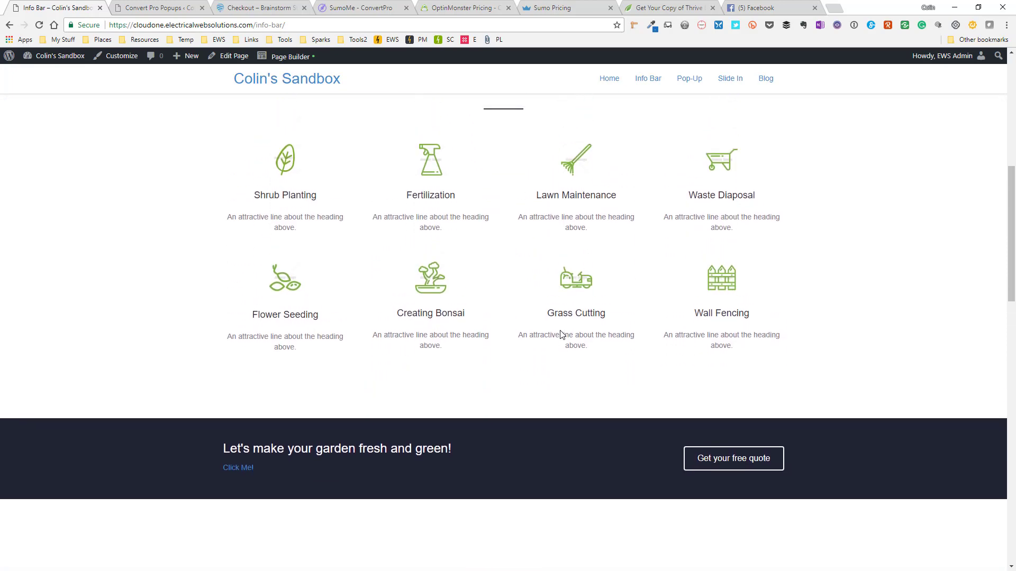
{"action": "scroll", "coordinate": [561, 334], "scroll_direction": "down", "scroll_amount": 4}
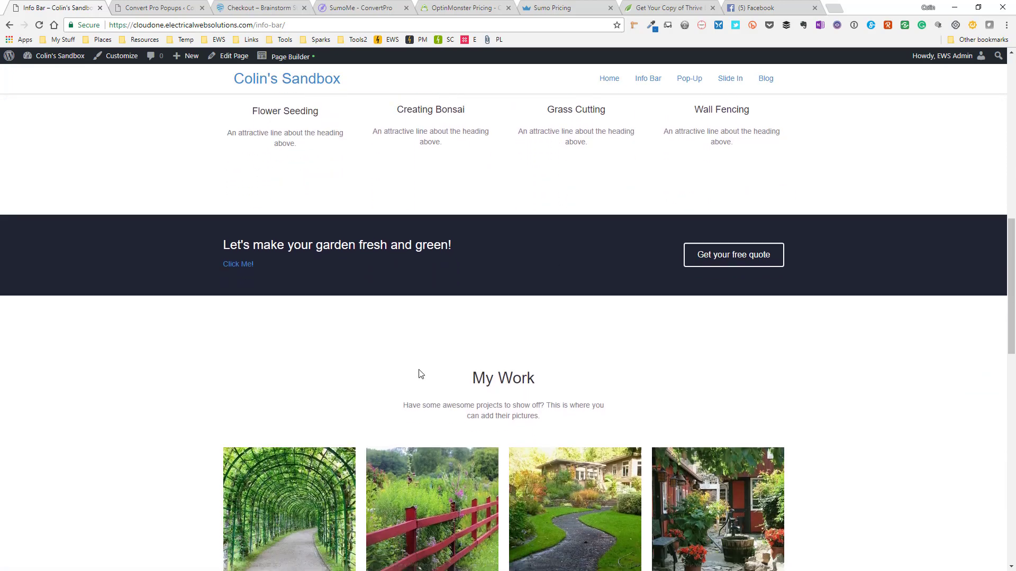
{"action": "scroll", "coordinate": [537, 379], "scroll_direction": "down", "scroll_amount": 5}
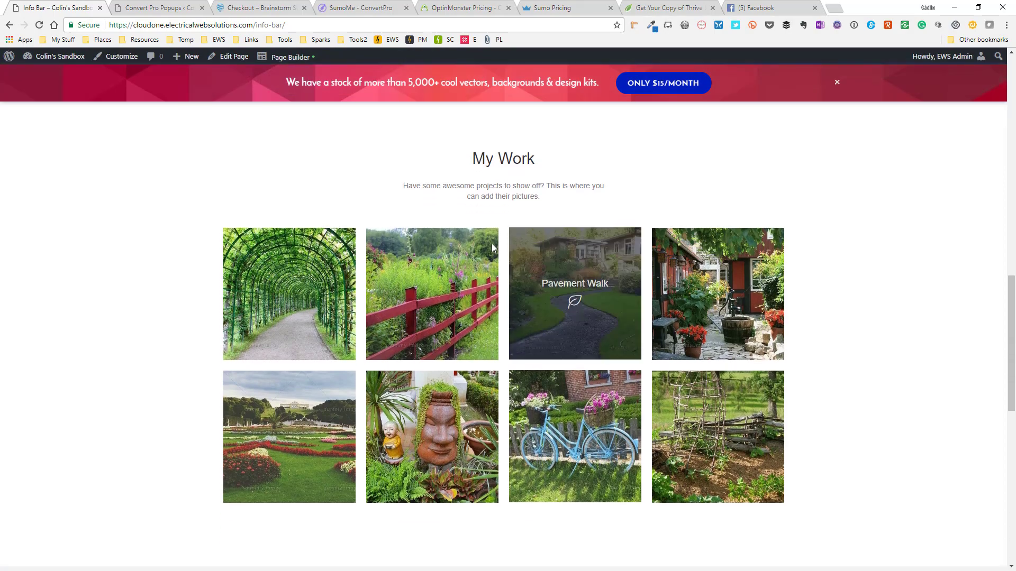
{"action": "scroll", "coordinate": [467, 136], "scroll_direction": "up", "scroll_amount": 15}
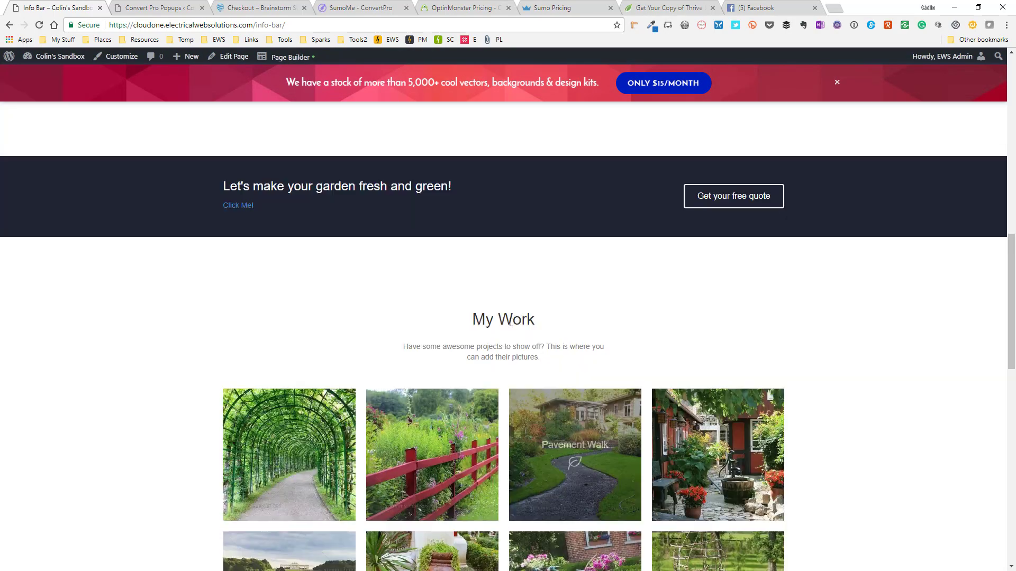
{"action": "scroll", "coordinate": [529, 326], "scroll_direction": "up", "scroll_amount": 1}
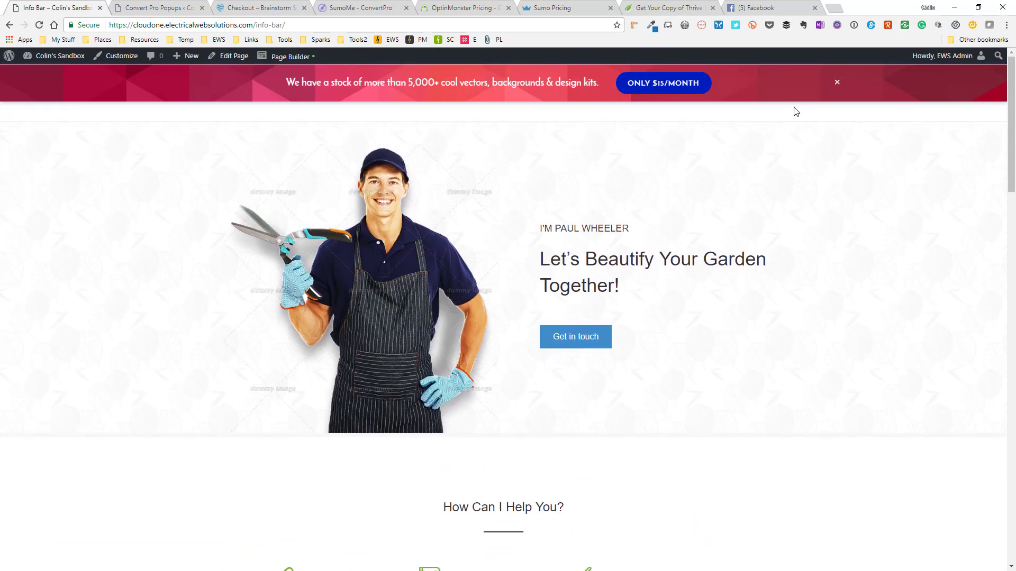
{"action": "left_click", "coordinate": [836, 84]}
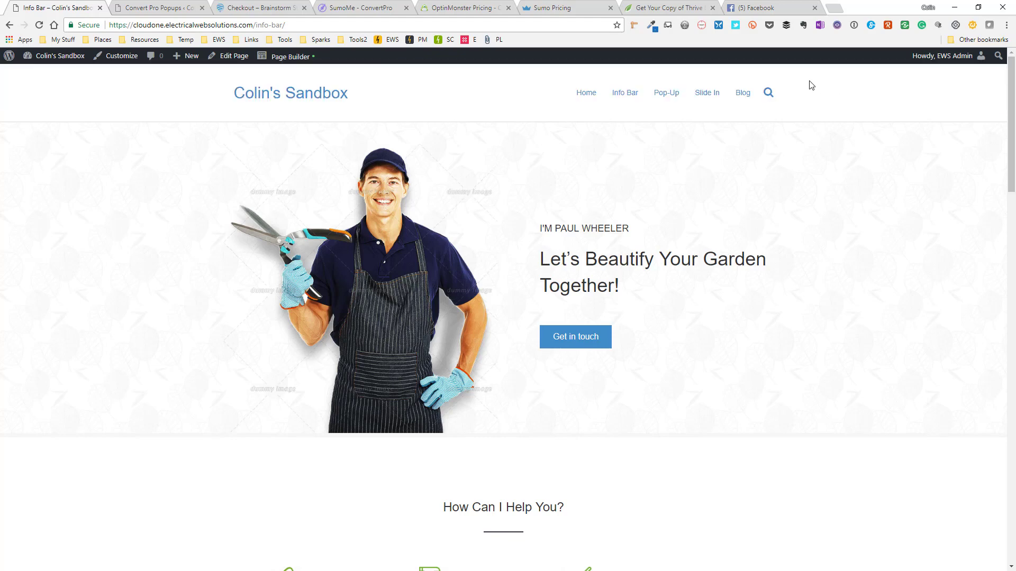
Step: Open the site's Pop-Up page, dismiss its modal popup, and trigger and dismiss the exit-intent popup
{"action": "left_click", "coordinate": [667, 94]}
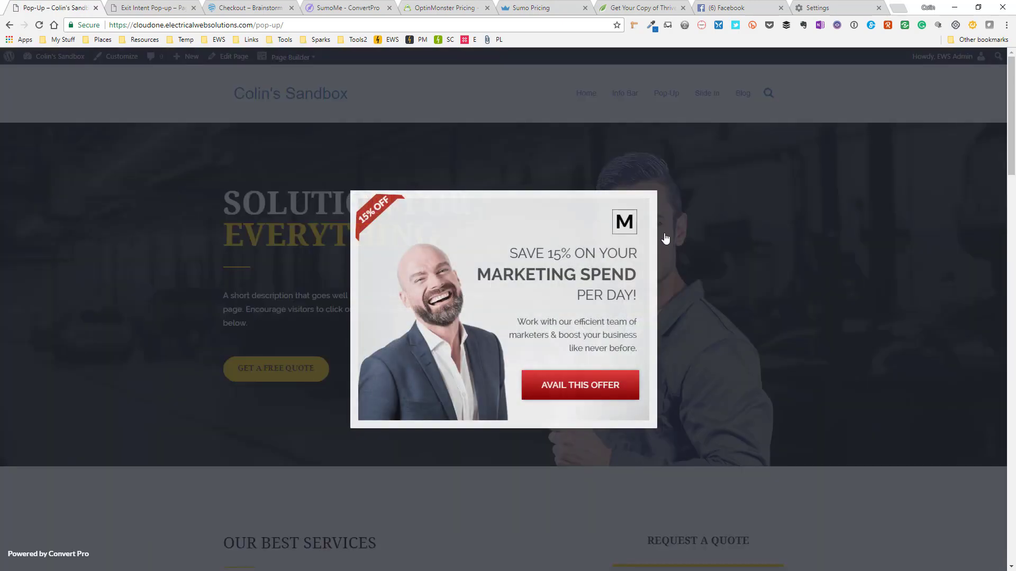
{"action": "left_click", "coordinate": [674, 286]}
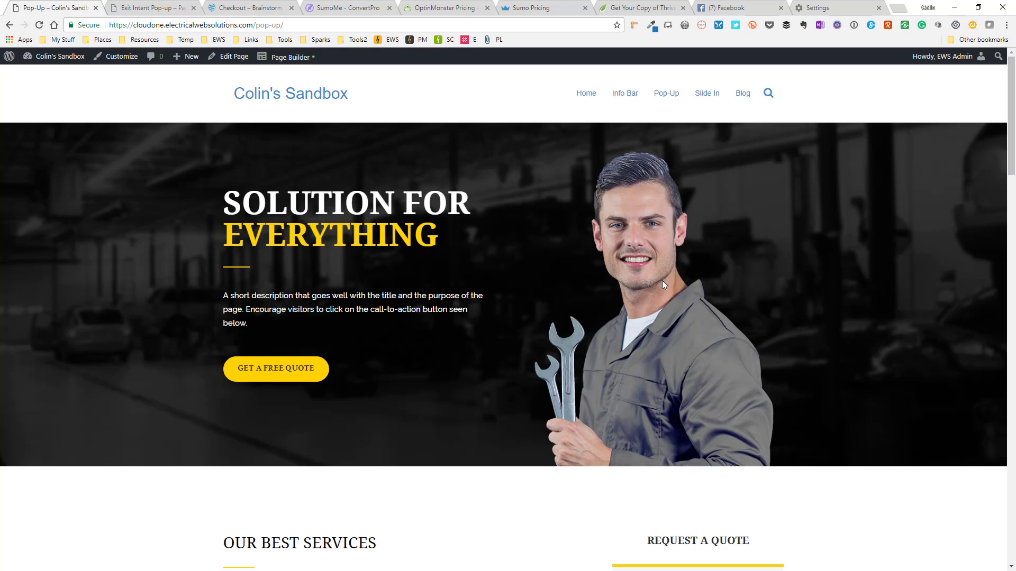
{"action": "mouse_move", "coordinate": [738, 2]}
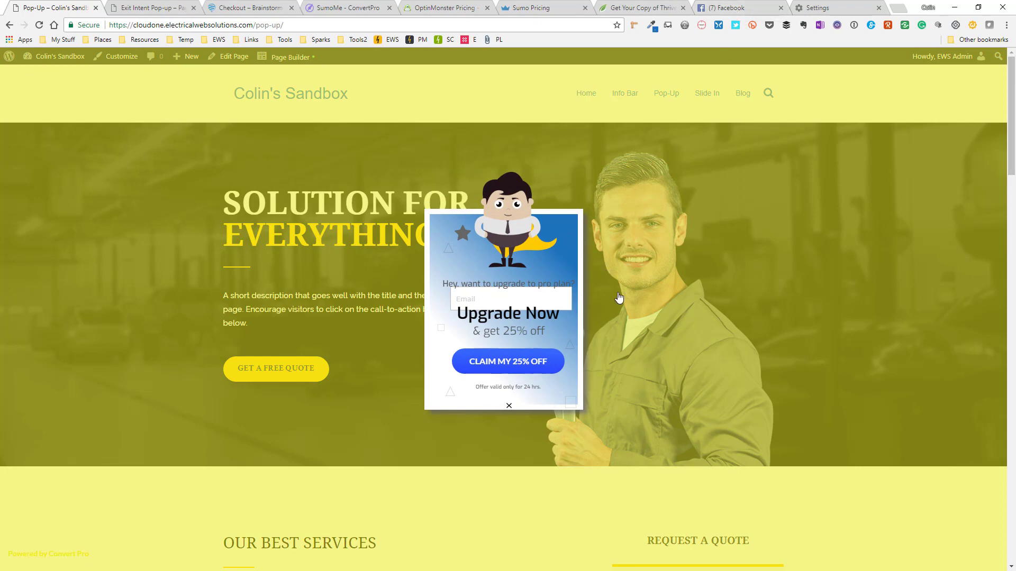
{"action": "left_click", "coordinate": [561, 321]}
{"action": "left_click", "coordinate": [651, 320]}
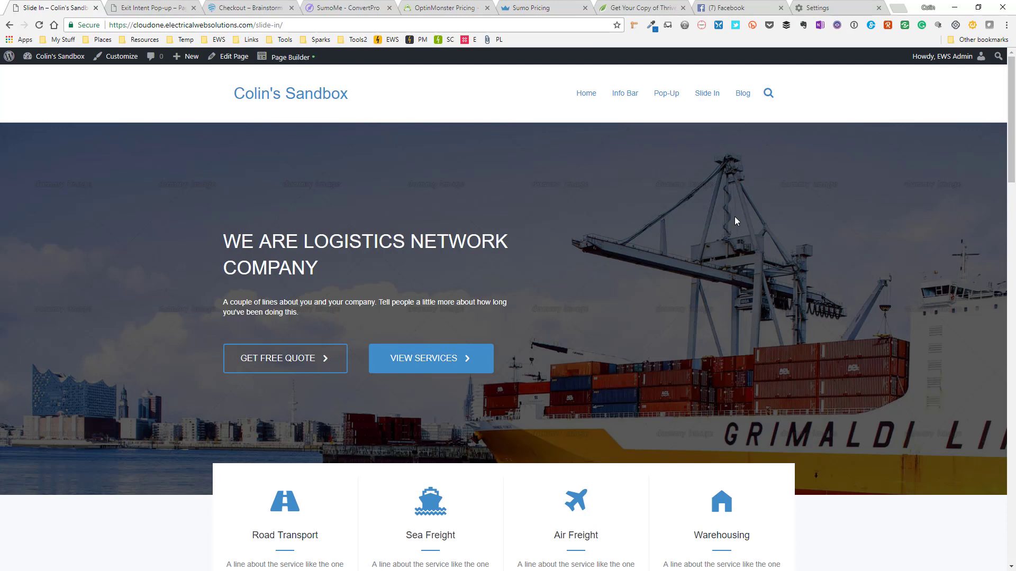
Step: Examine the slide-in and inline form on the Slide In page, dismissing the modal popup that covers it
{"action": "scroll", "coordinate": [734, 221], "scroll_direction": "down", "scroll_amount": 8}
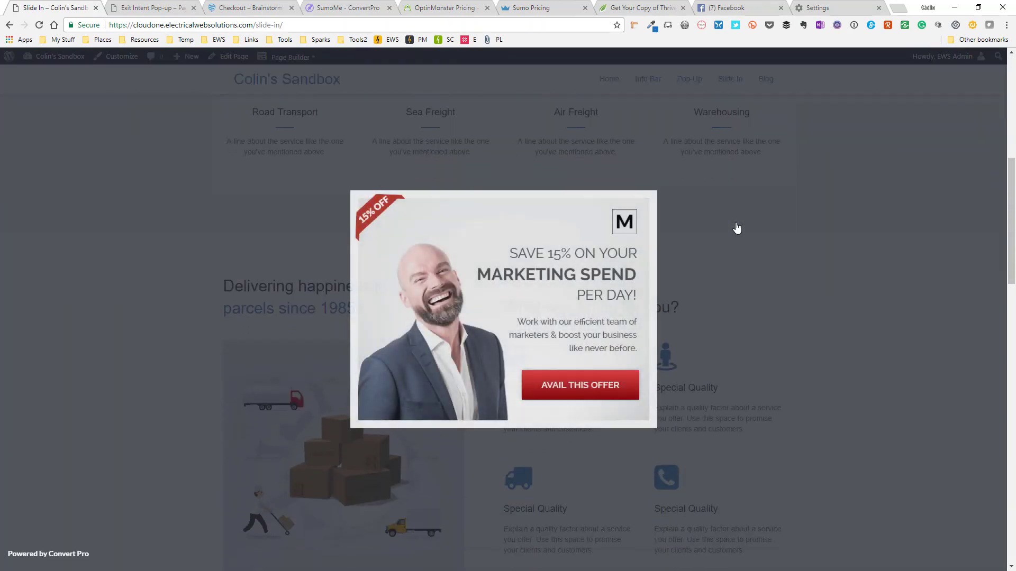
{"action": "left_click", "coordinate": [688, 312]}
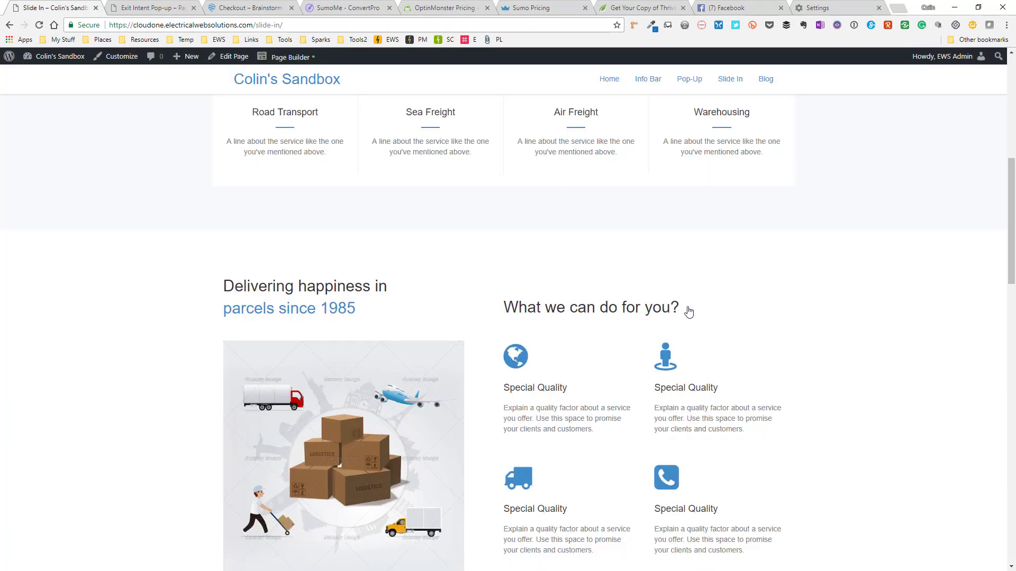
{"action": "scroll", "coordinate": [689, 311], "scroll_direction": "down", "scroll_amount": 8}
{"action": "scroll", "coordinate": [689, 307], "scroll_direction": "down", "scroll_amount": 2}
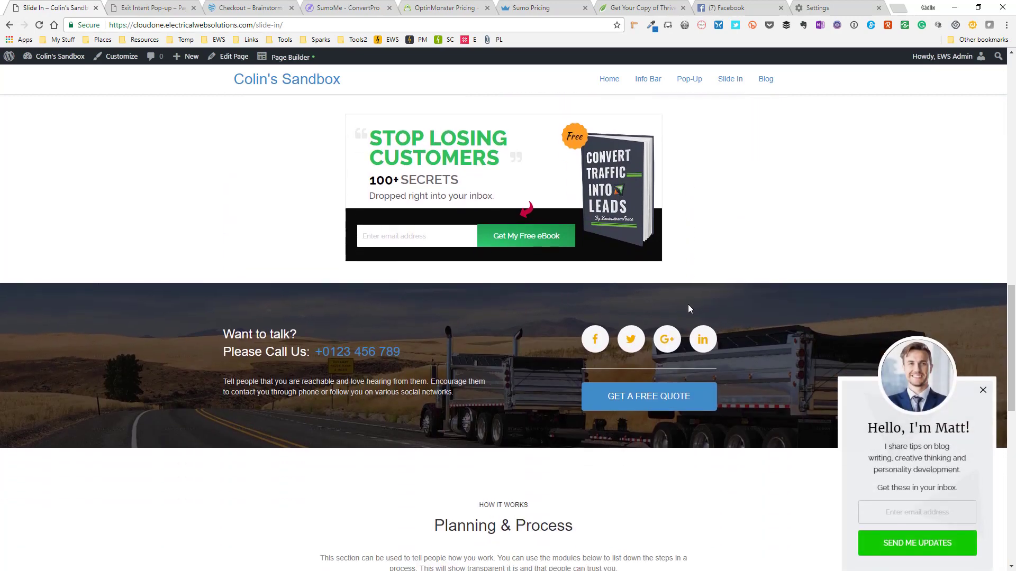
{"action": "scroll", "coordinate": [714, 285], "scroll_direction": "up", "scroll_amount": 1}
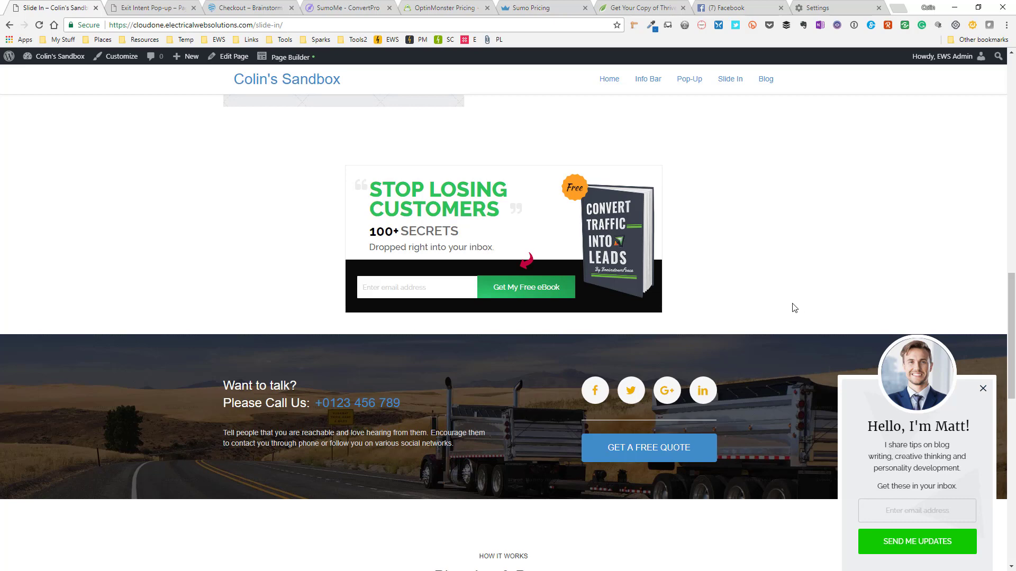
{"action": "scroll", "coordinate": [794, 307], "scroll_direction": "down", "scroll_amount": 3}
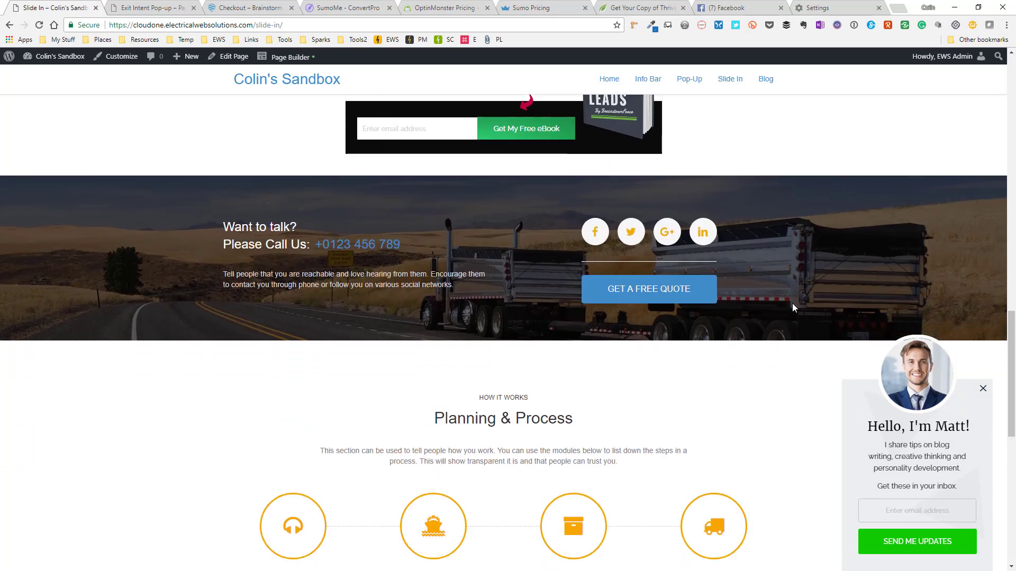
{"action": "scroll", "coordinate": [792, 303], "scroll_direction": "up", "scroll_amount": 15}
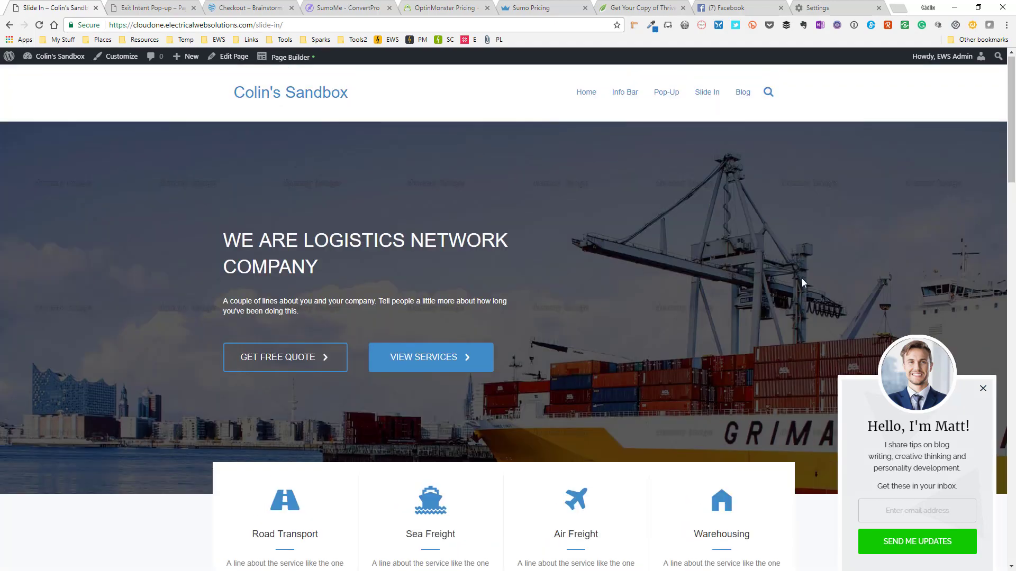
Step: Open ConvertPro Post from the site's Blog page and inspect the opt-in form at the end of the article
{"action": "left_click", "coordinate": [738, 96]}
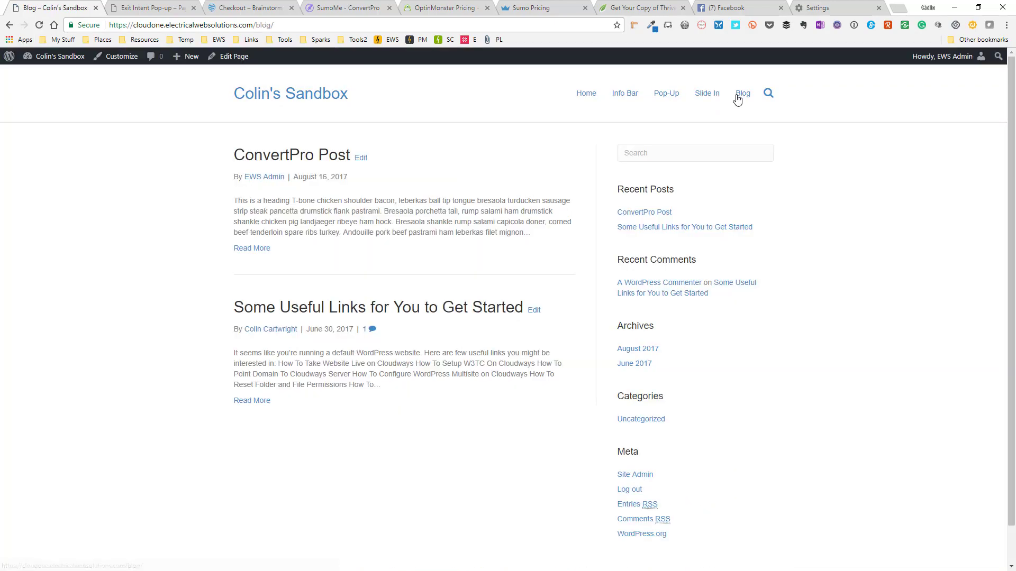
{"action": "left_click", "coordinate": [259, 159]}
{"action": "scroll", "coordinate": [317, 274], "scroll_direction": "down", "scroll_amount": 5}
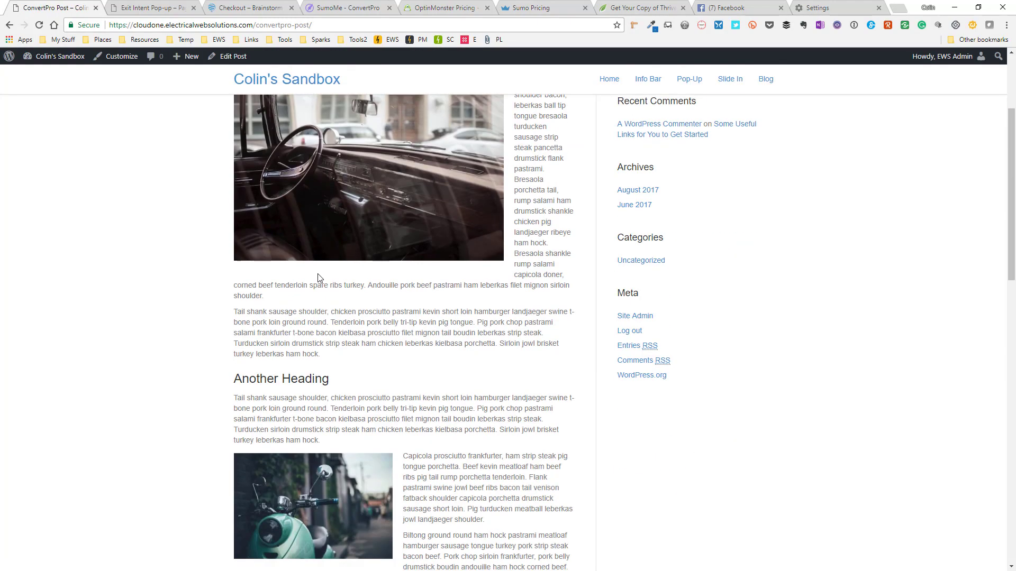
{"action": "scroll", "coordinate": [318, 274], "scroll_direction": "down", "scroll_amount": 12}
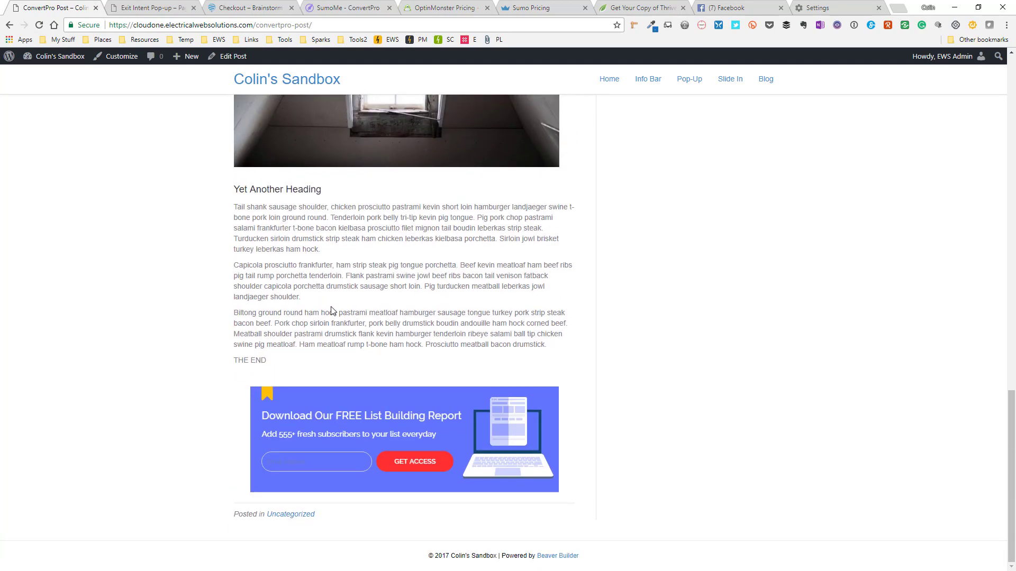
{"action": "scroll", "coordinate": [423, 360], "scroll_direction": "up", "scroll_amount": 15}
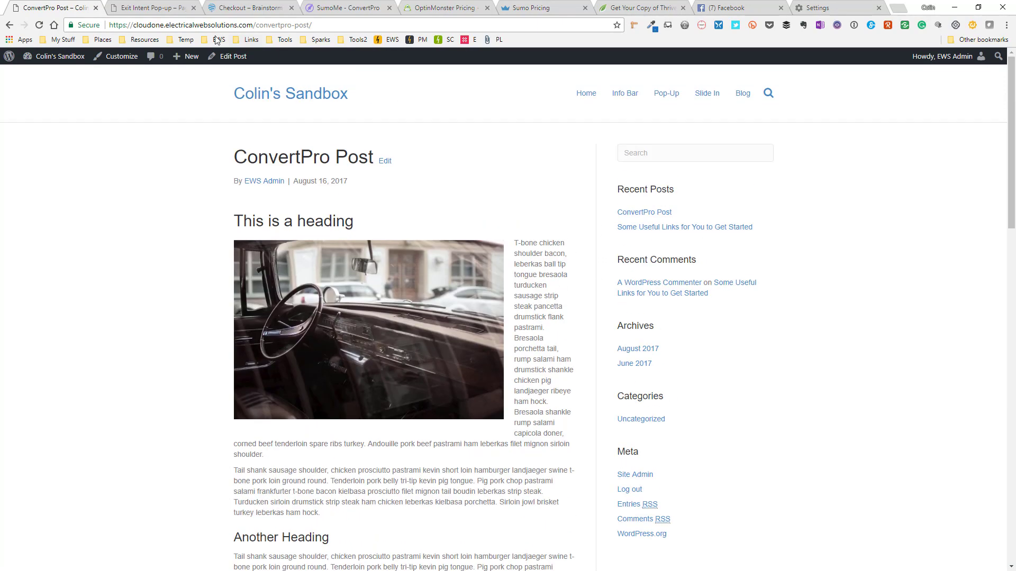
Step: Leave the exit-intent popup's editor and review the list of designs on the Convert Pro dashboard
{"action": "left_click", "coordinate": [159, 8]}
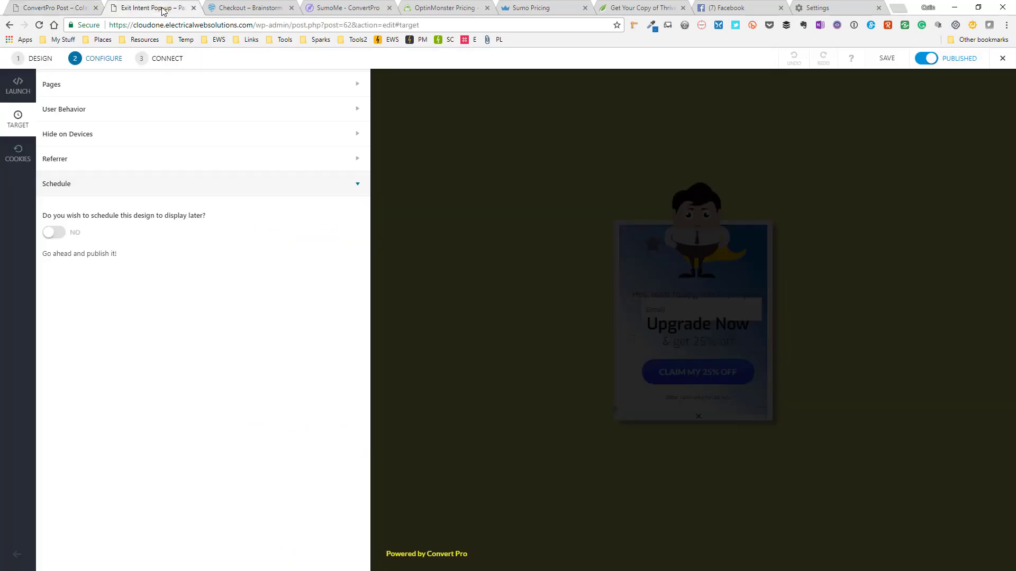
{"action": "left_click", "coordinate": [1002, 58]}
{"action": "left_click", "coordinate": [955, 106]}
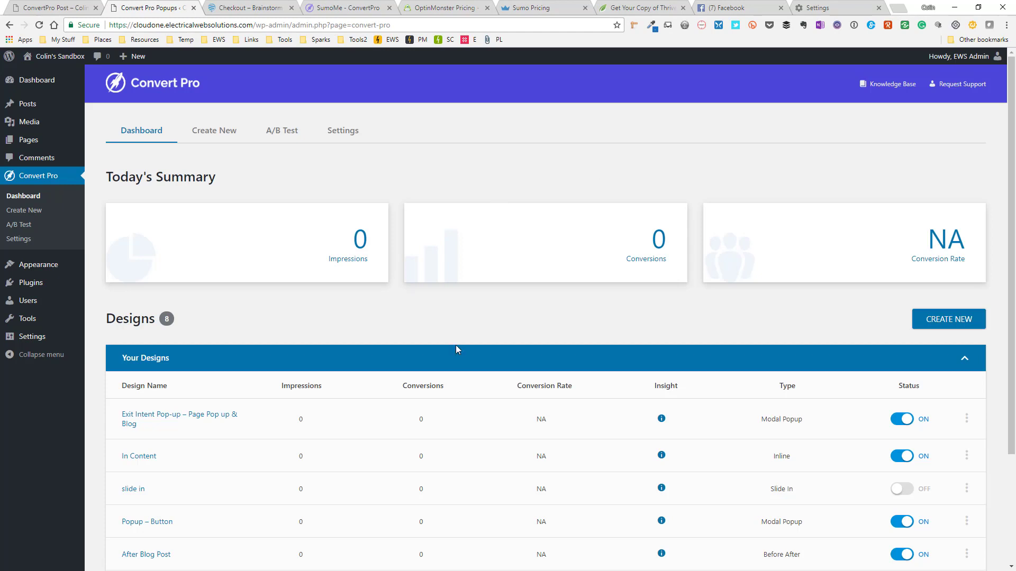
{"action": "scroll", "coordinate": [451, 407], "scroll_direction": "down", "scroll_amount": 2}
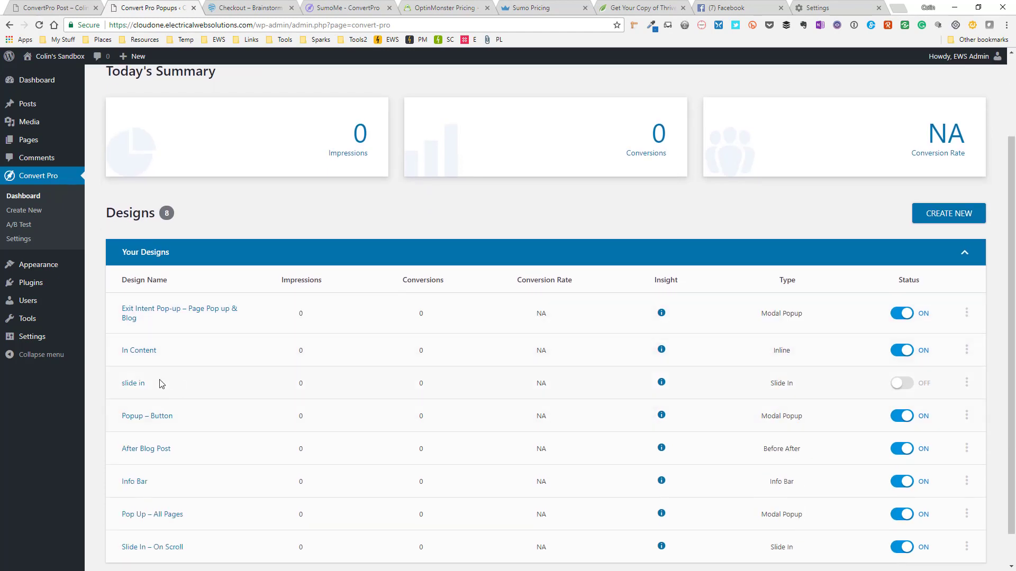
{"action": "scroll", "coordinate": [280, 400], "scroll_direction": "down", "scroll_amount": 1}
{"action": "scroll", "coordinate": [277, 397], "scroll_direction": "up", "scroll_amount": 3}
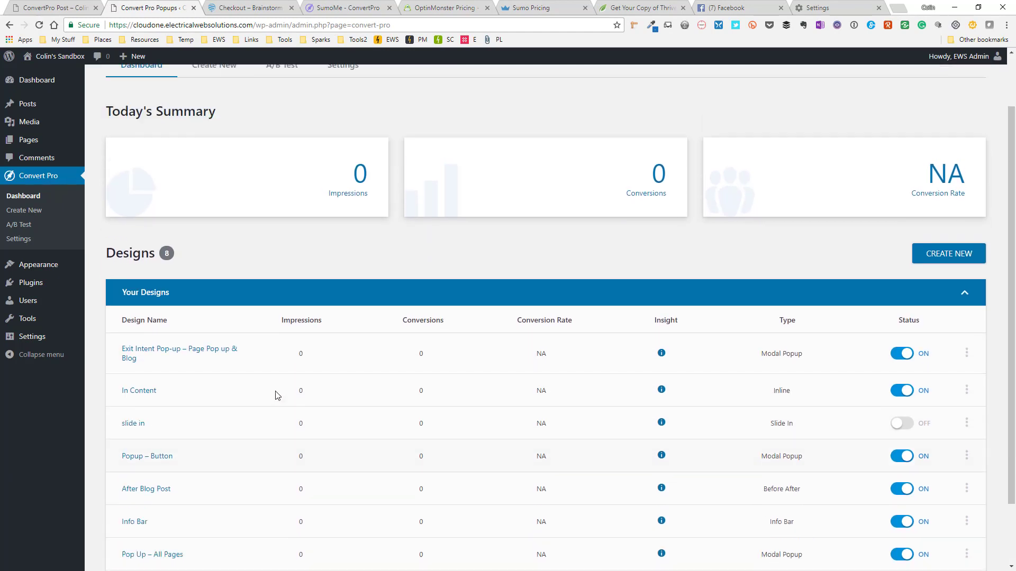
Step: Create a Widget Box design named widget from the Free Advanced Webinar template
{"action": "left_click", "coordinate": [212, 133]}
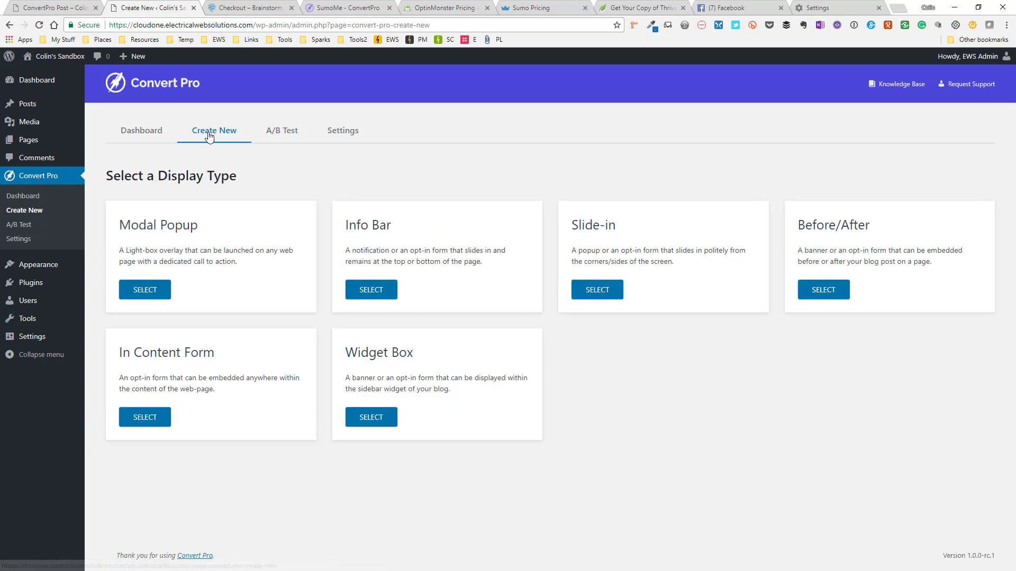
{"action": "left_click", "coordinate": [406, 376]}
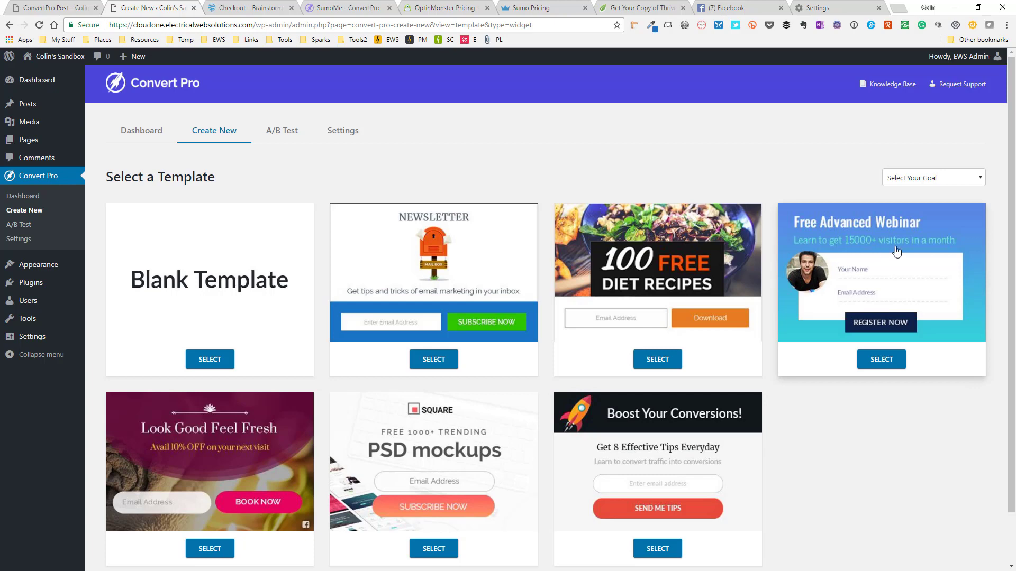
{"action": "left_click", "coordinate": [883, 360]}
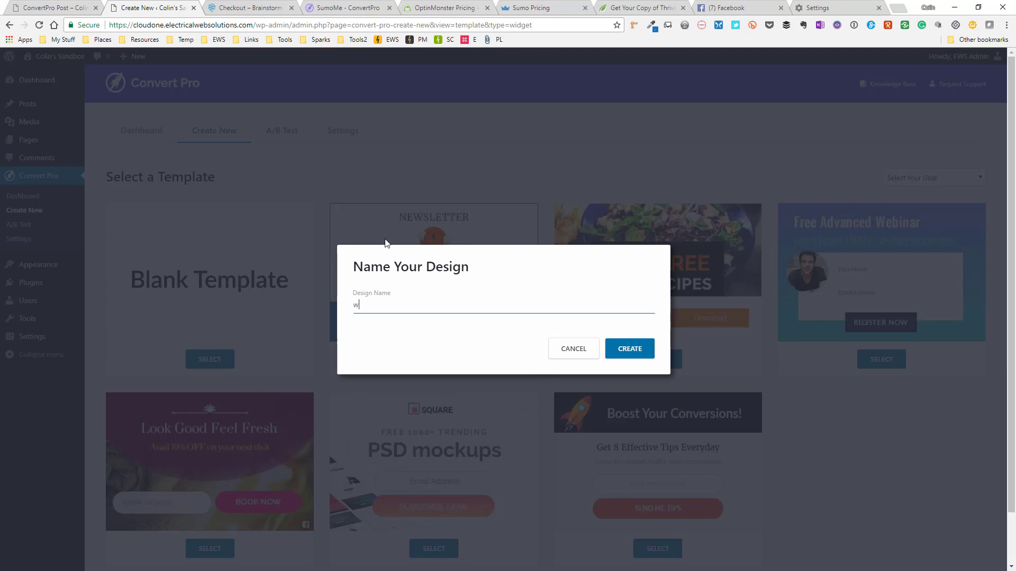
{"action": "type", "text": "widget"}
{"action": "key", "text": "Return"}
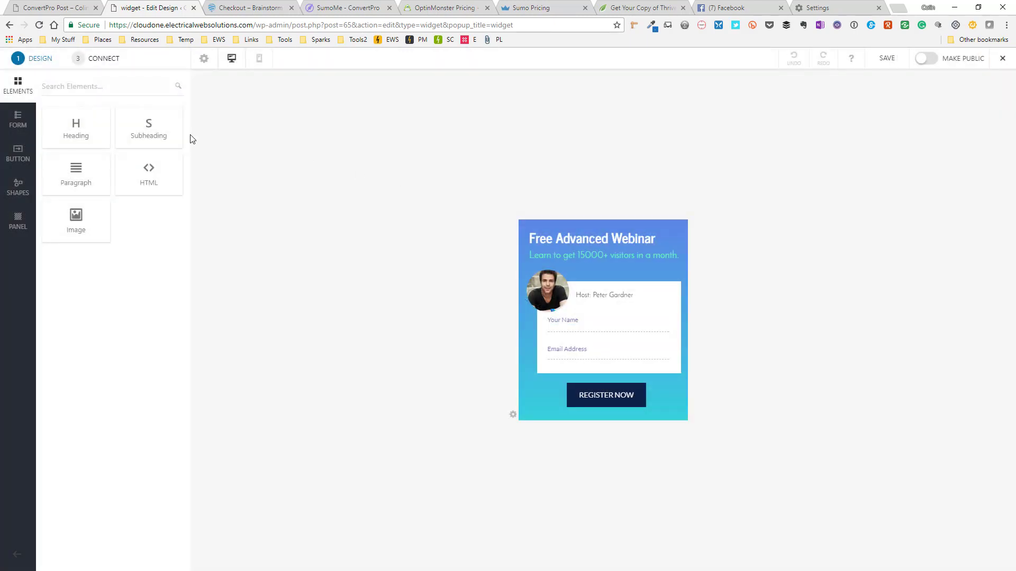
Step: Check the widget design's email service connections, save and publish the design, and return to the Convert Pro dashboard
{"action": "left_click", "coordinate": [103, 60]}
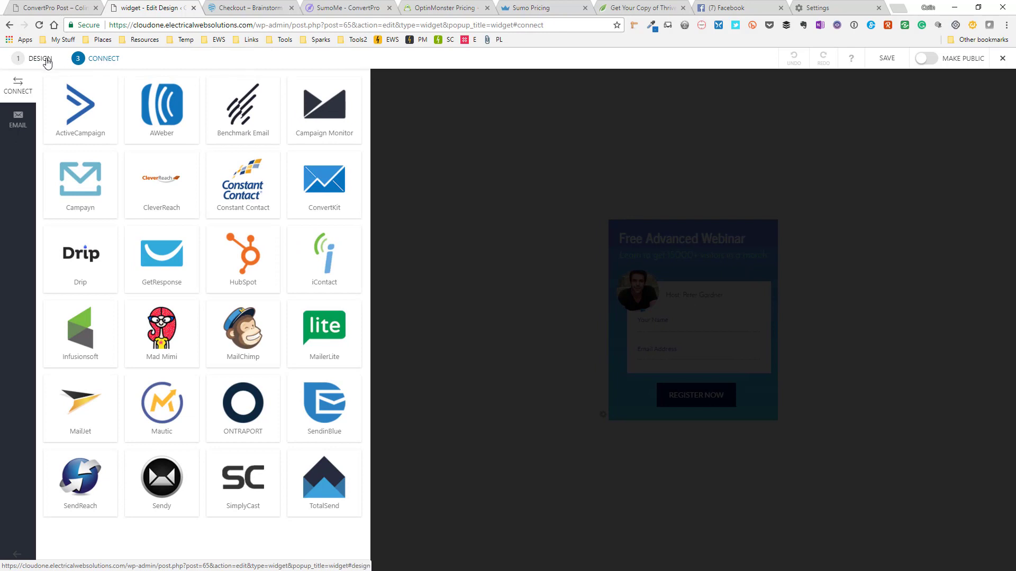
{"action": "left_click", "coordinate": [46, 63]}
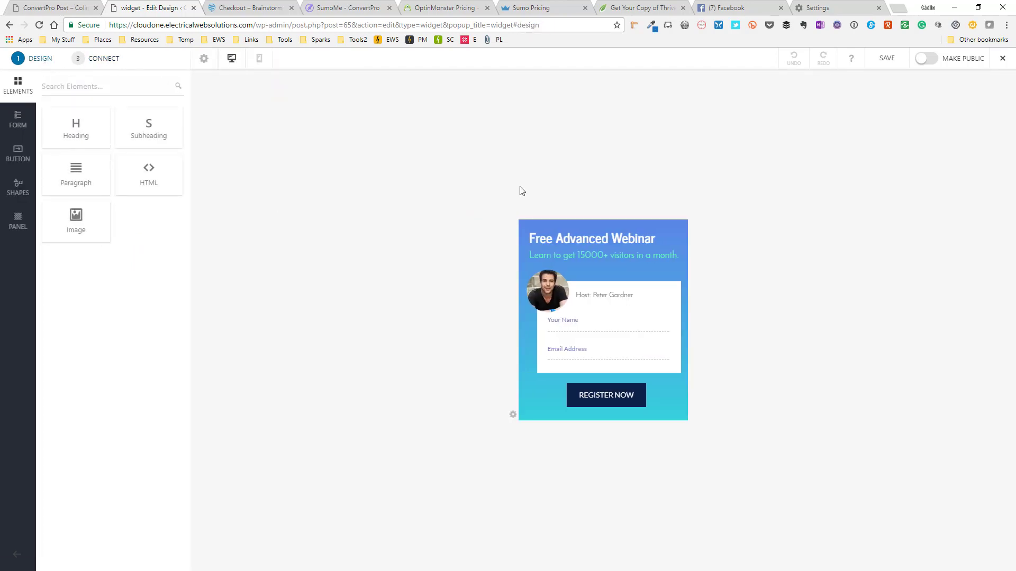
{"action": "left_click", "coordinate": [887, 62]}
{"action": "left_click", "coordinate": [927, 59]}
{"action": "left_click", "coordinate": [1001, 60]}
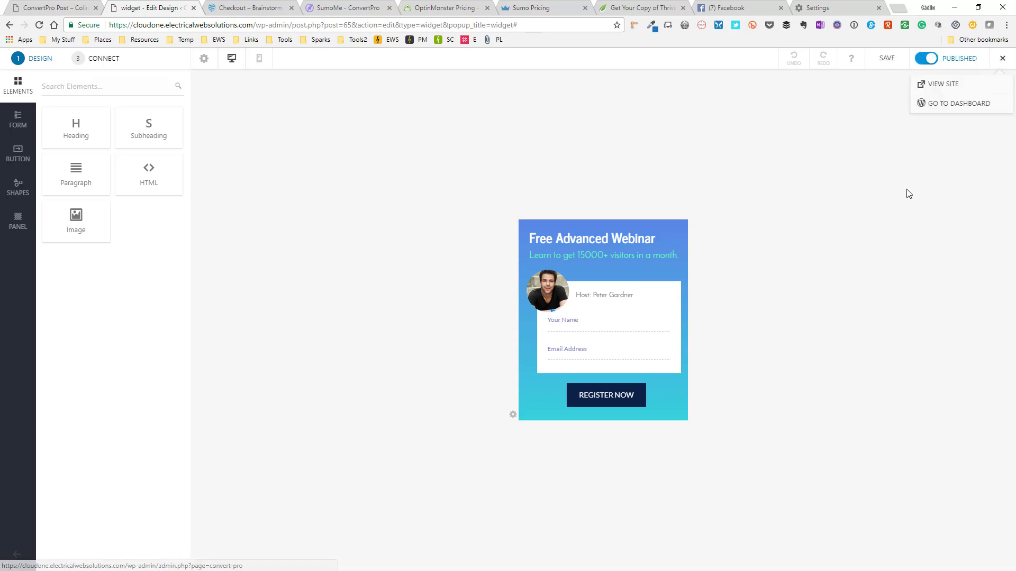
{"action": "left_click", "coordinate": [937, 105]}
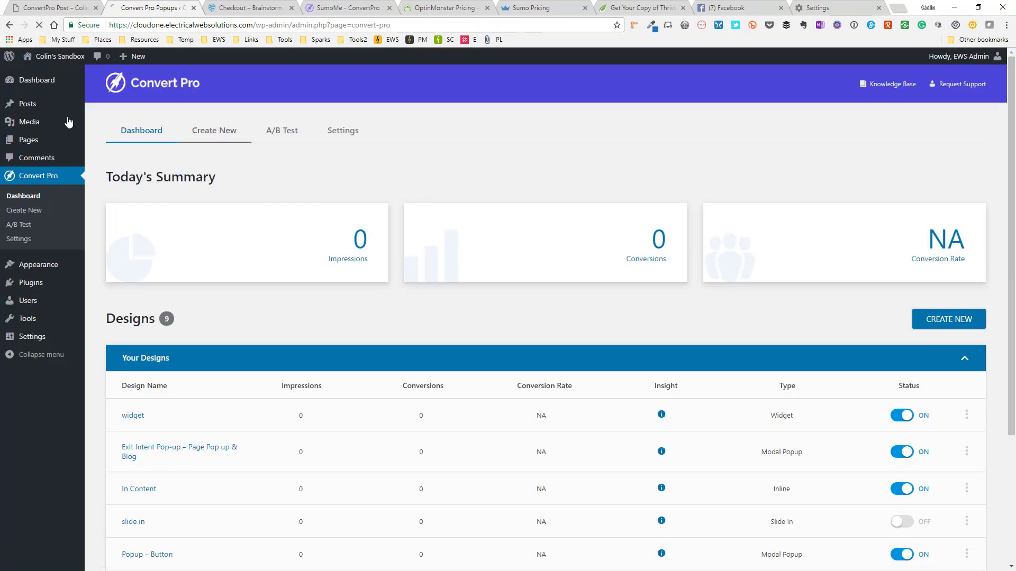
Step: Assign the widget design as the style of the Primary Sidebar's Convert Pro Widget and save it
{"action": "mouse_move", "coordinate": [45, 265]}
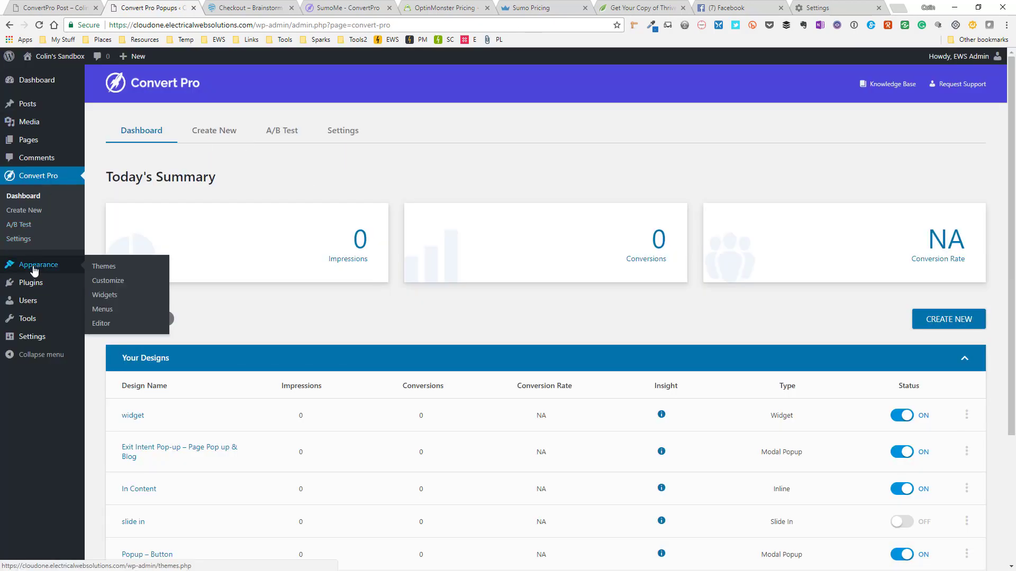
{"action": "left_click", "coordinate": [113, 295]}
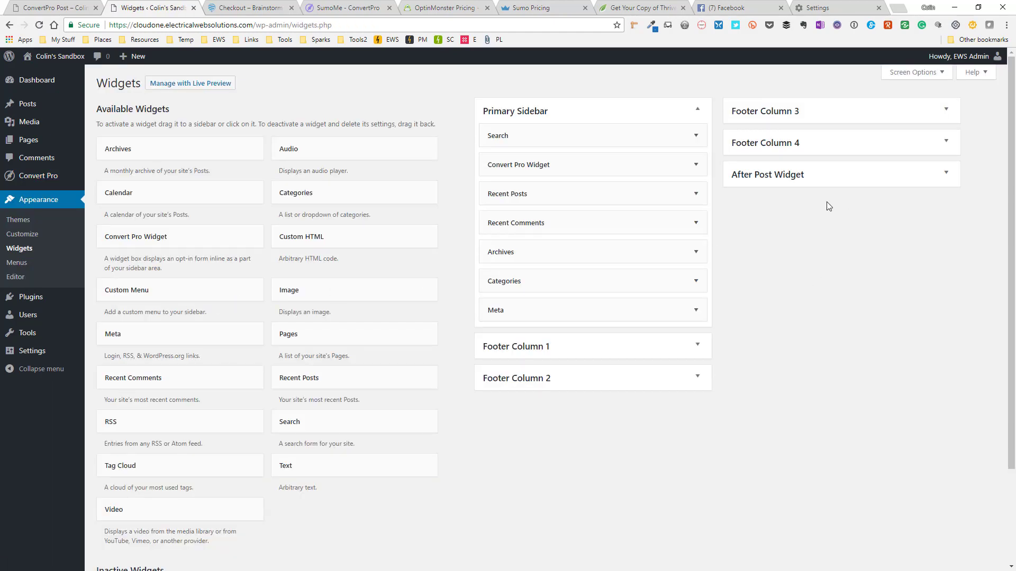
{"action": "left_click", "coordinate": [696, 165]}
{"action": "left_click", "coordinate": [546, 212]}
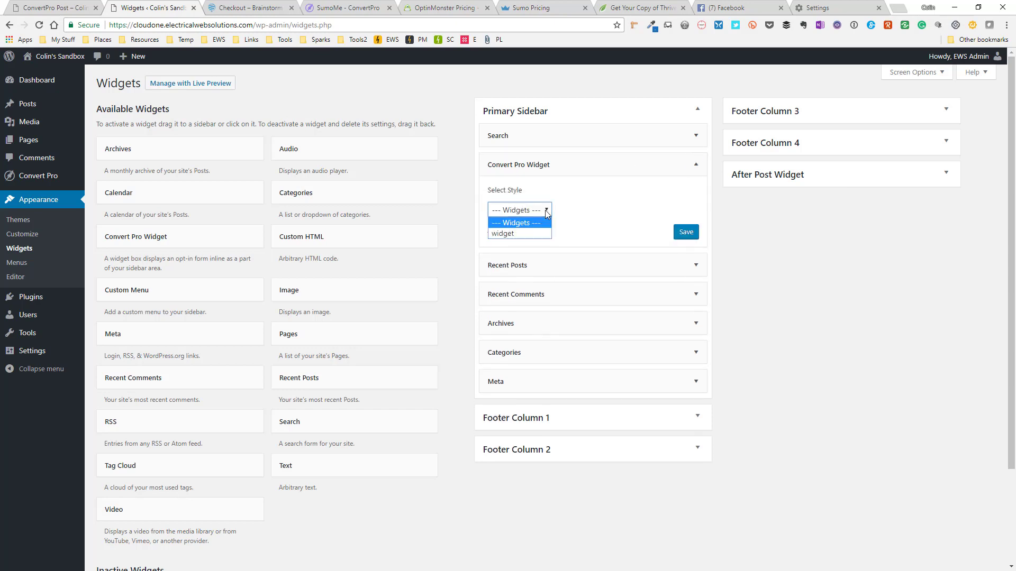
{"action": "left_click", "coordinate": [505, 234]}
{"action": "left_click", "coordinate": [687, 233]}
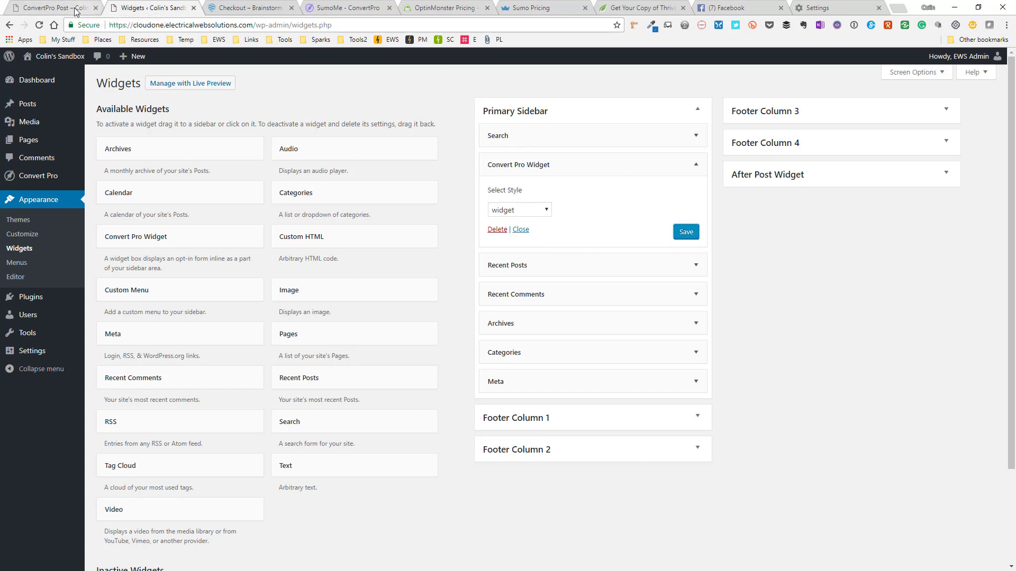
Step: Reload the live ConvertPro Post page and inspect the opt-in widget in its sidebar
{"action": "left_click", "coordinate": [59, 8]}
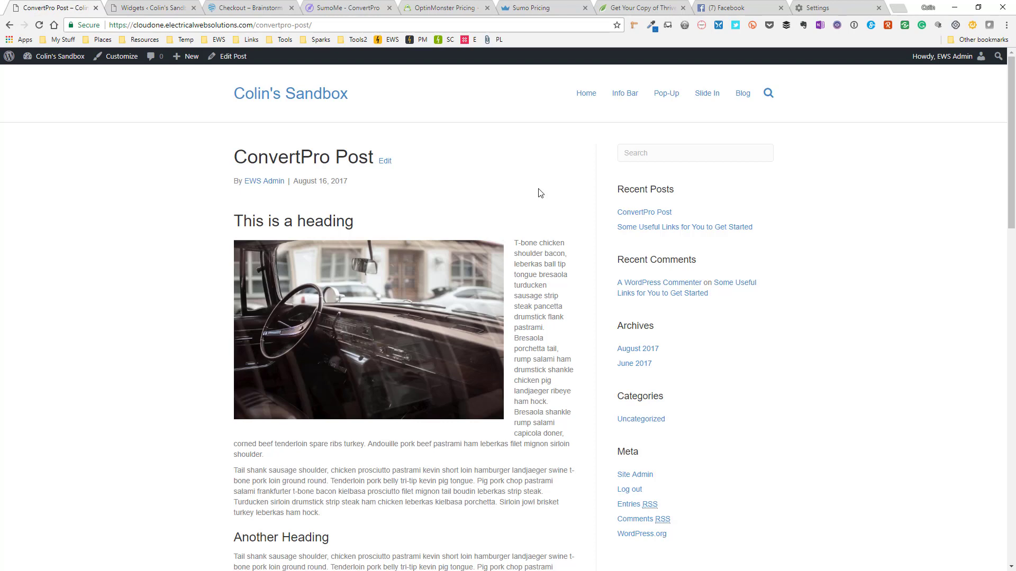
{"action": "key", "text": "F5"}
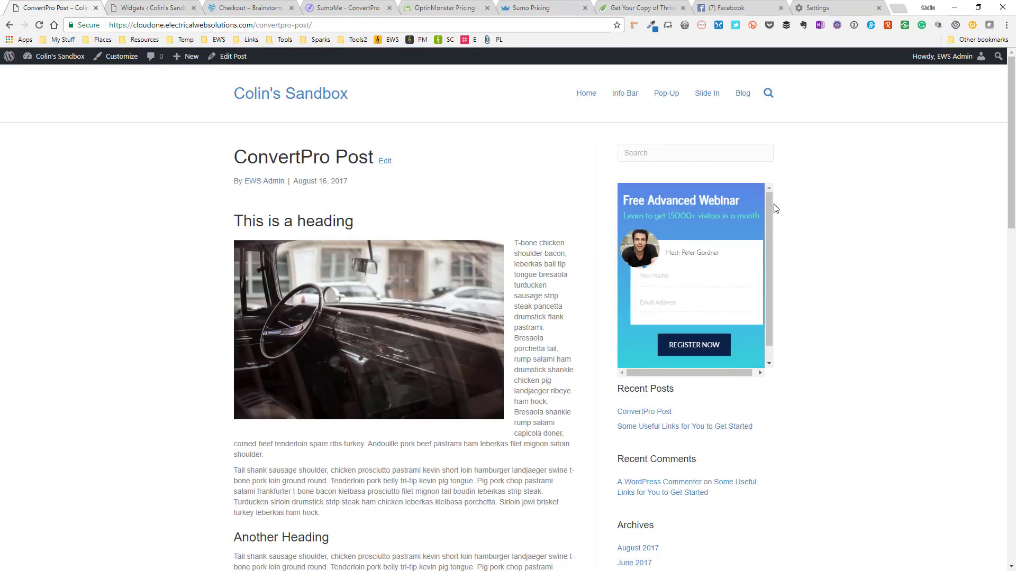
{"action": "scroll", "coordinate": [746, 280], "scroll_direction": "down", "scroll_amount": 2}
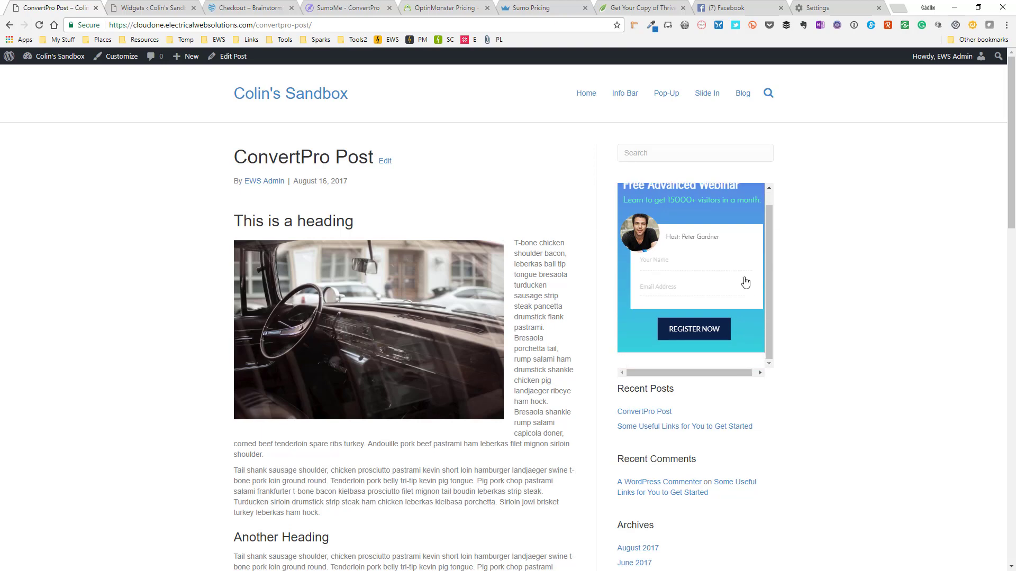
{"action": "scroll", "coordinate": [745, 280], "scroll_direction": "up", "scroll_amount": 2}
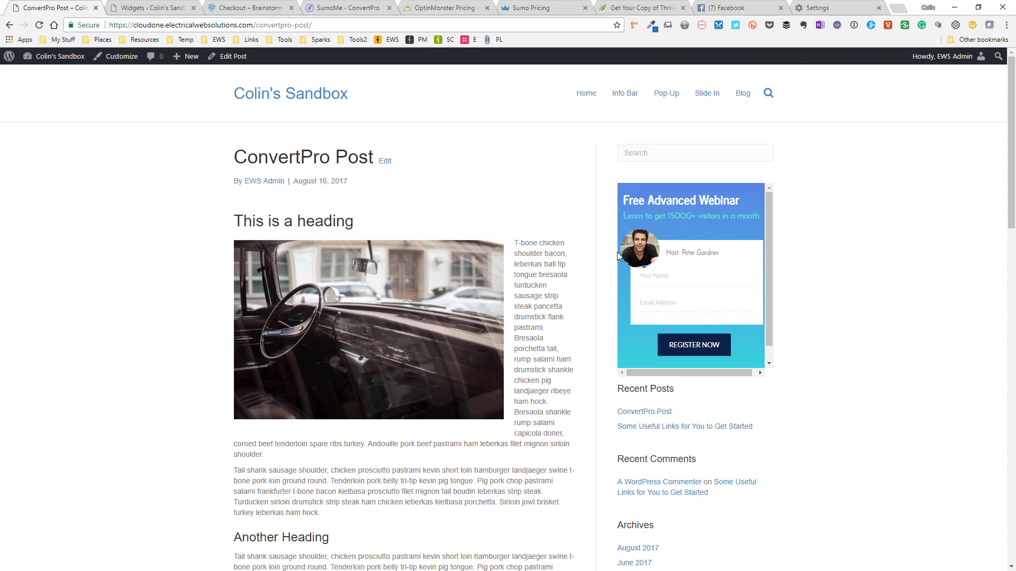
Step: View the site's Home page and return to the Convert Pro dashboard in the WordPress admin
{"action": "left_click", "coordinate": [585, 95]}
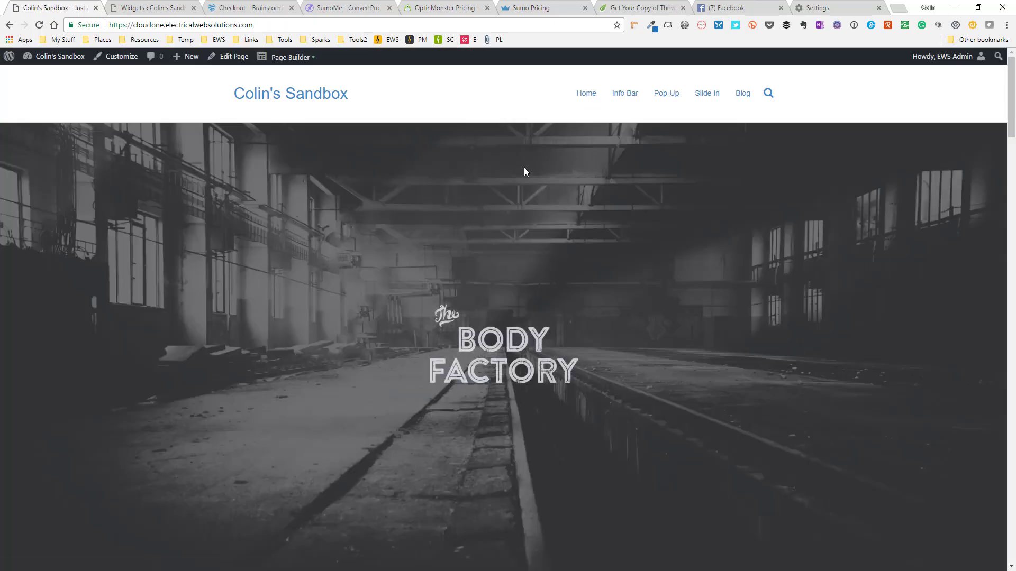
{"action": "left_click", "coordinate": [135, 8]}
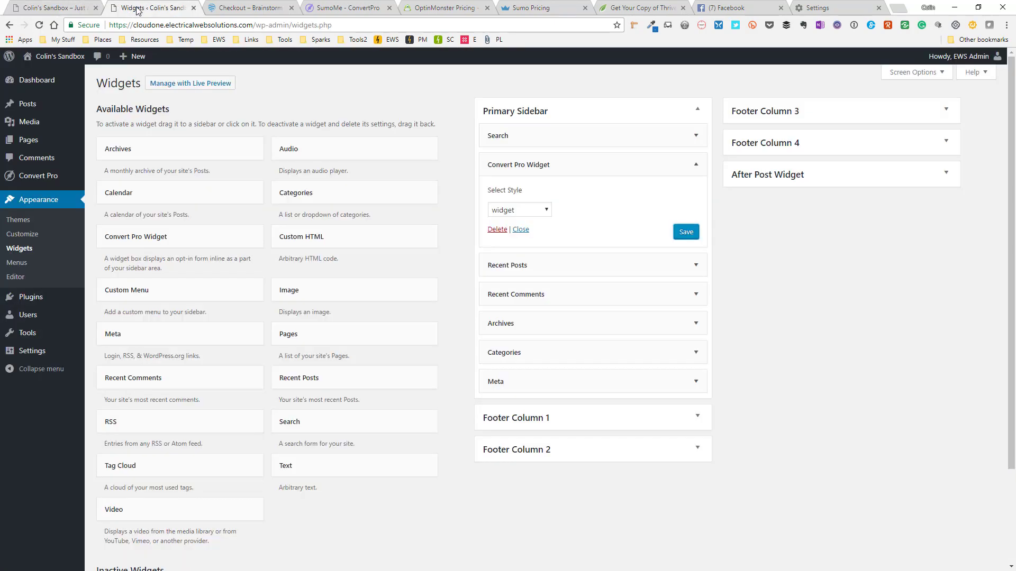
{"action": "left_click", "coordinate": [38, 175]}
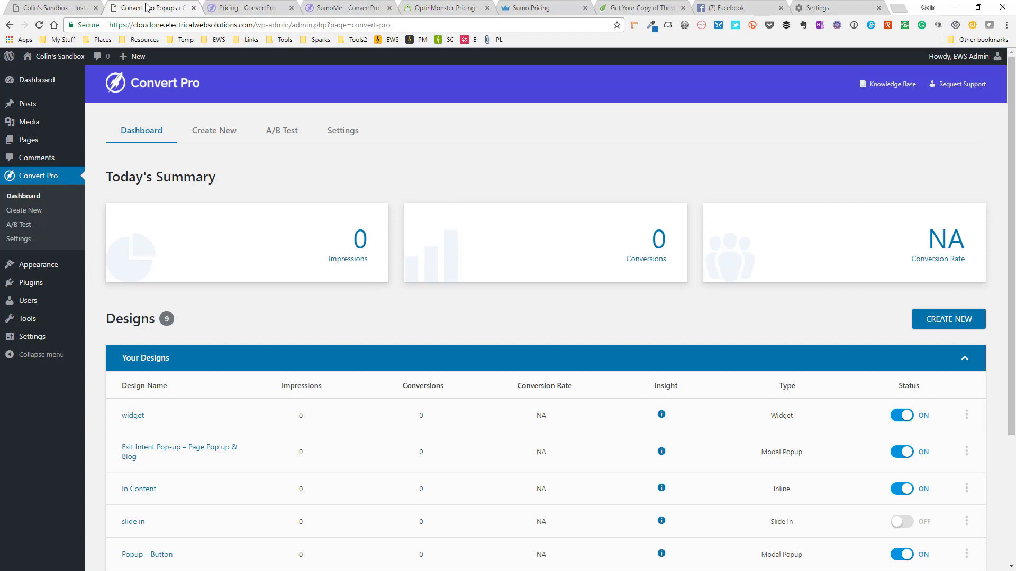
Step: Review the Convert Pro pricing plans and proceed to checkout with the $99 Unlimited Sites plan
{"action": "left_click", "coordinate": [233, 8]}
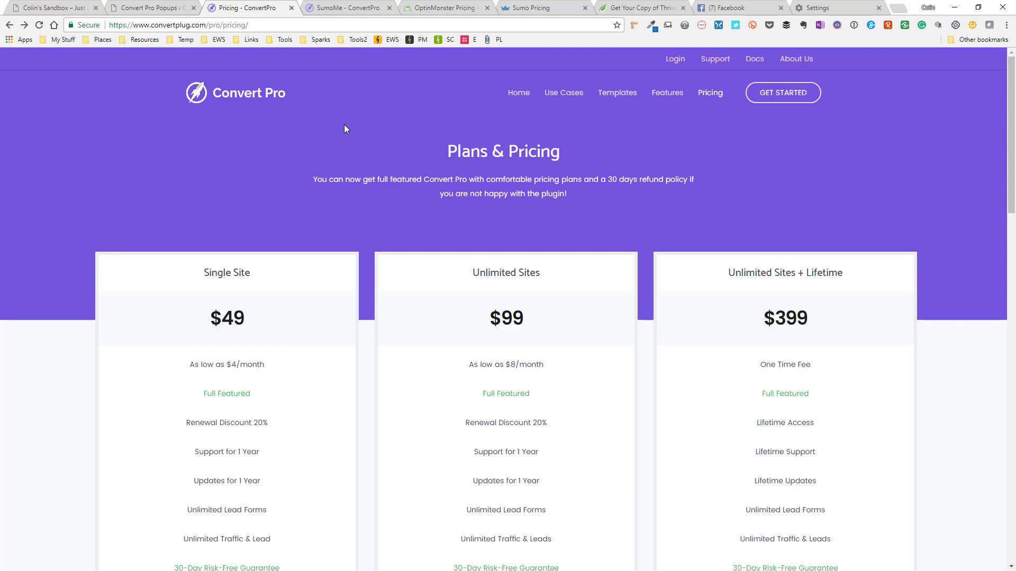
{"action": "scroll", "coordinate": [399, 141], "scroll_direction": "down", "scroll_amount": 5}
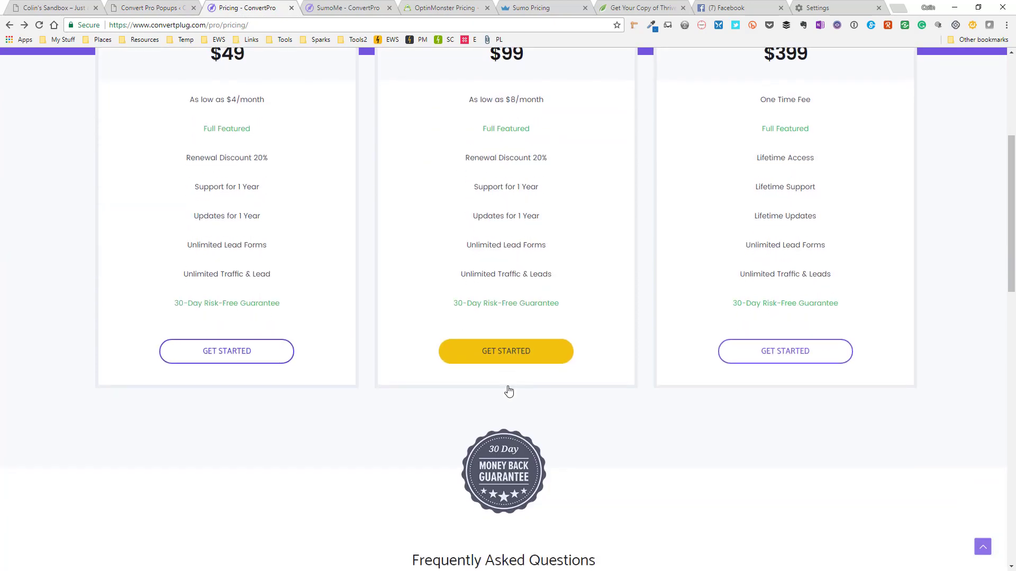
{"action": "left_click", "coordinate": [516, 355]}
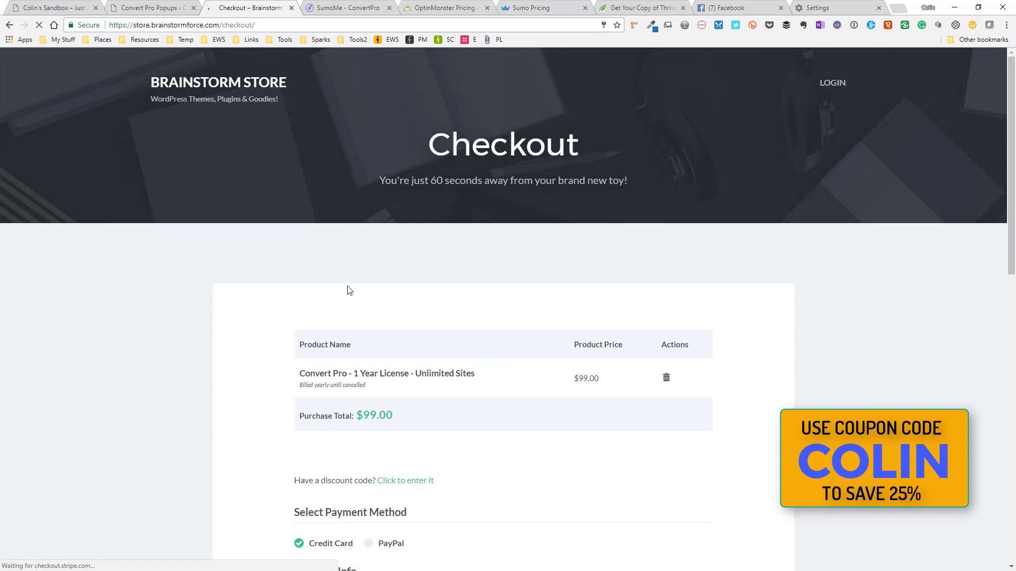
Step: Apply the discount code COLIN to the order and review the rest of the checkout form
{"action": "scroll", "coordinate": [564, 287], "scroll_direction": "down", "scroll_amount": 5}
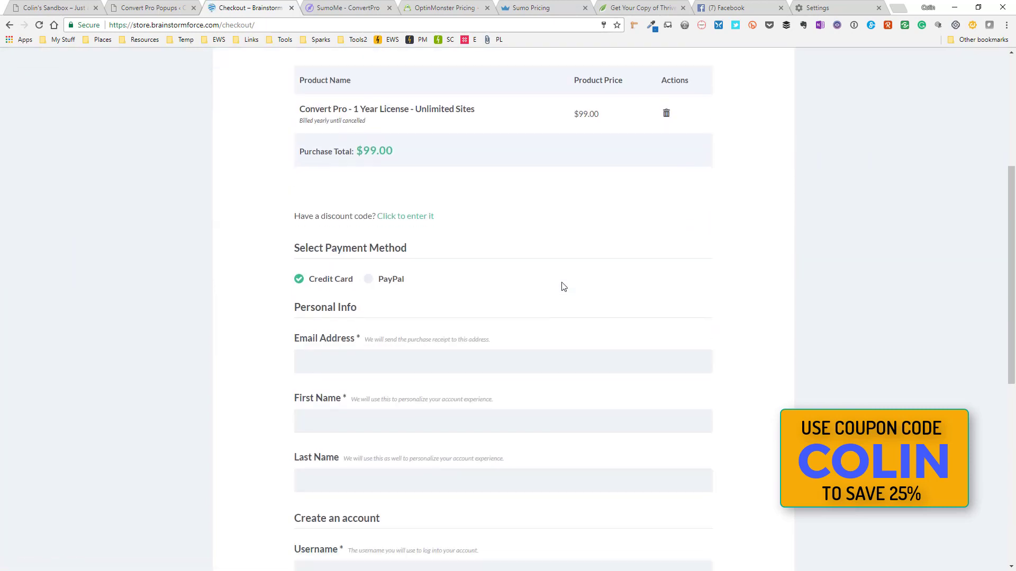
{"action": "scroll", "coordinate": [563, 286], "scroll_direction": "down", "scroll_amount": 2}
{"action": "scroll", "coordinate": [563, 286], "scroll_direction": "up", "scroll_amount": 2}
{"action": "left_click", "coordinate": [413, 218]}
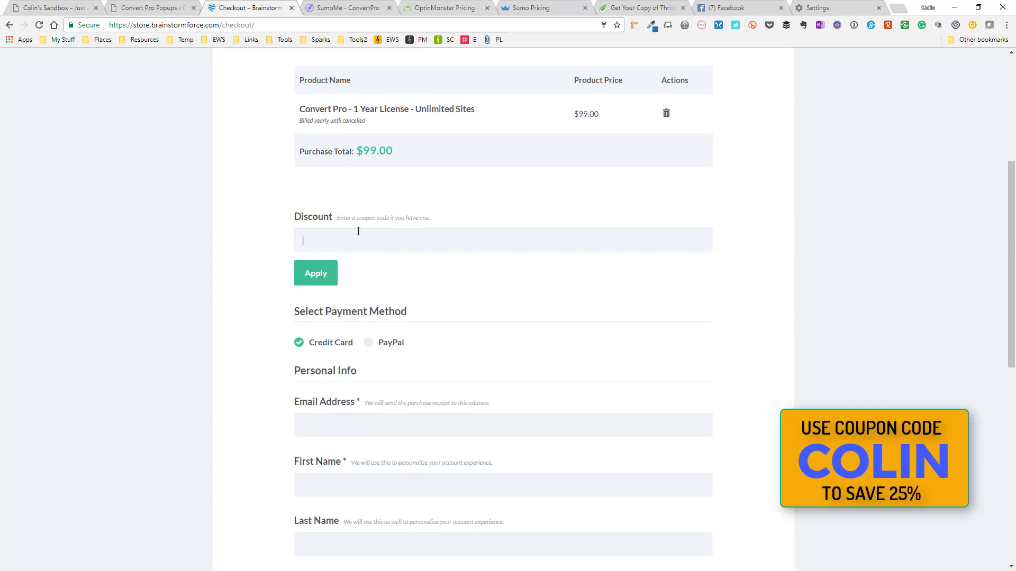
{"action": "type", "text": "COLIN"}
{"action": "left_click", "coordinate": [324, 274]}
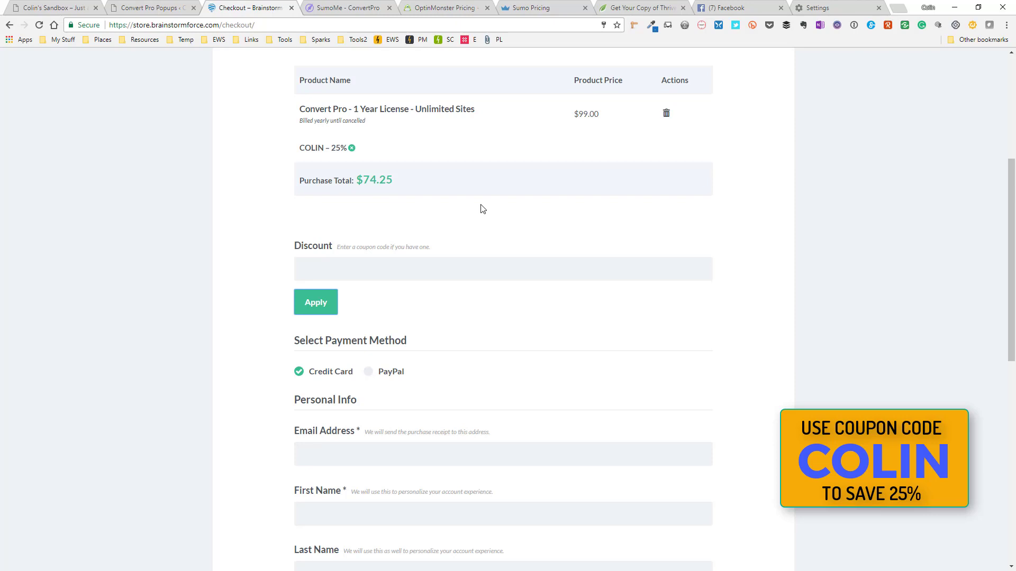
{"action": "scroll", "coordinate": [483, 209], "scroll_direction": "down", "scroll_amount": 7}
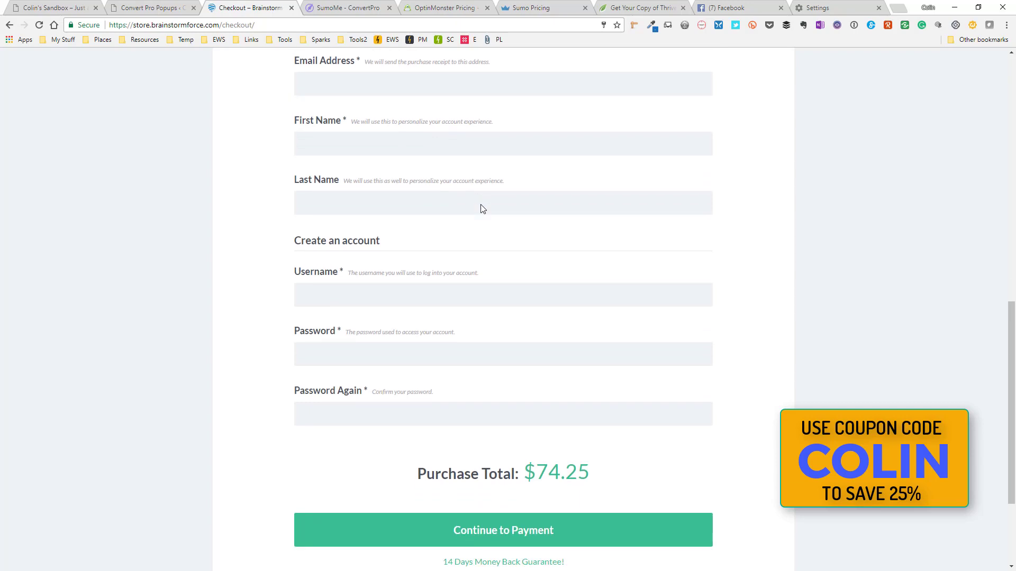
{"action": "scroll", "coordinate": [481, 207], "scroll_direction": "up", "scroll_amount": 1}
{"action": "scroll", "coordinate": [481, 205], "scroll_direction": "down", "scroll_amount": 1}
{"action": "scroll", "coordinate": [482, 205], "scroll_direction": "up", "scroll_amount": 8}
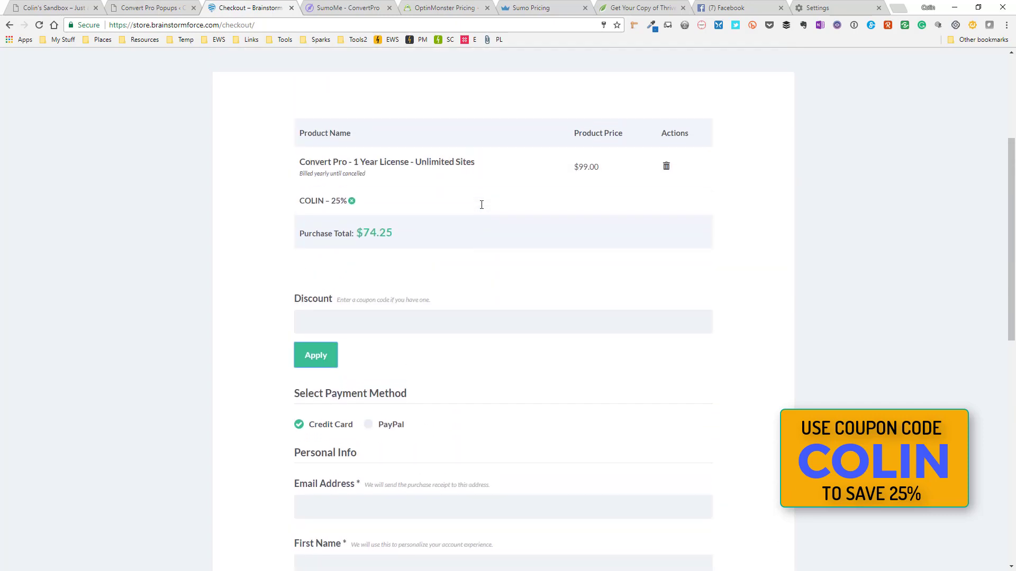